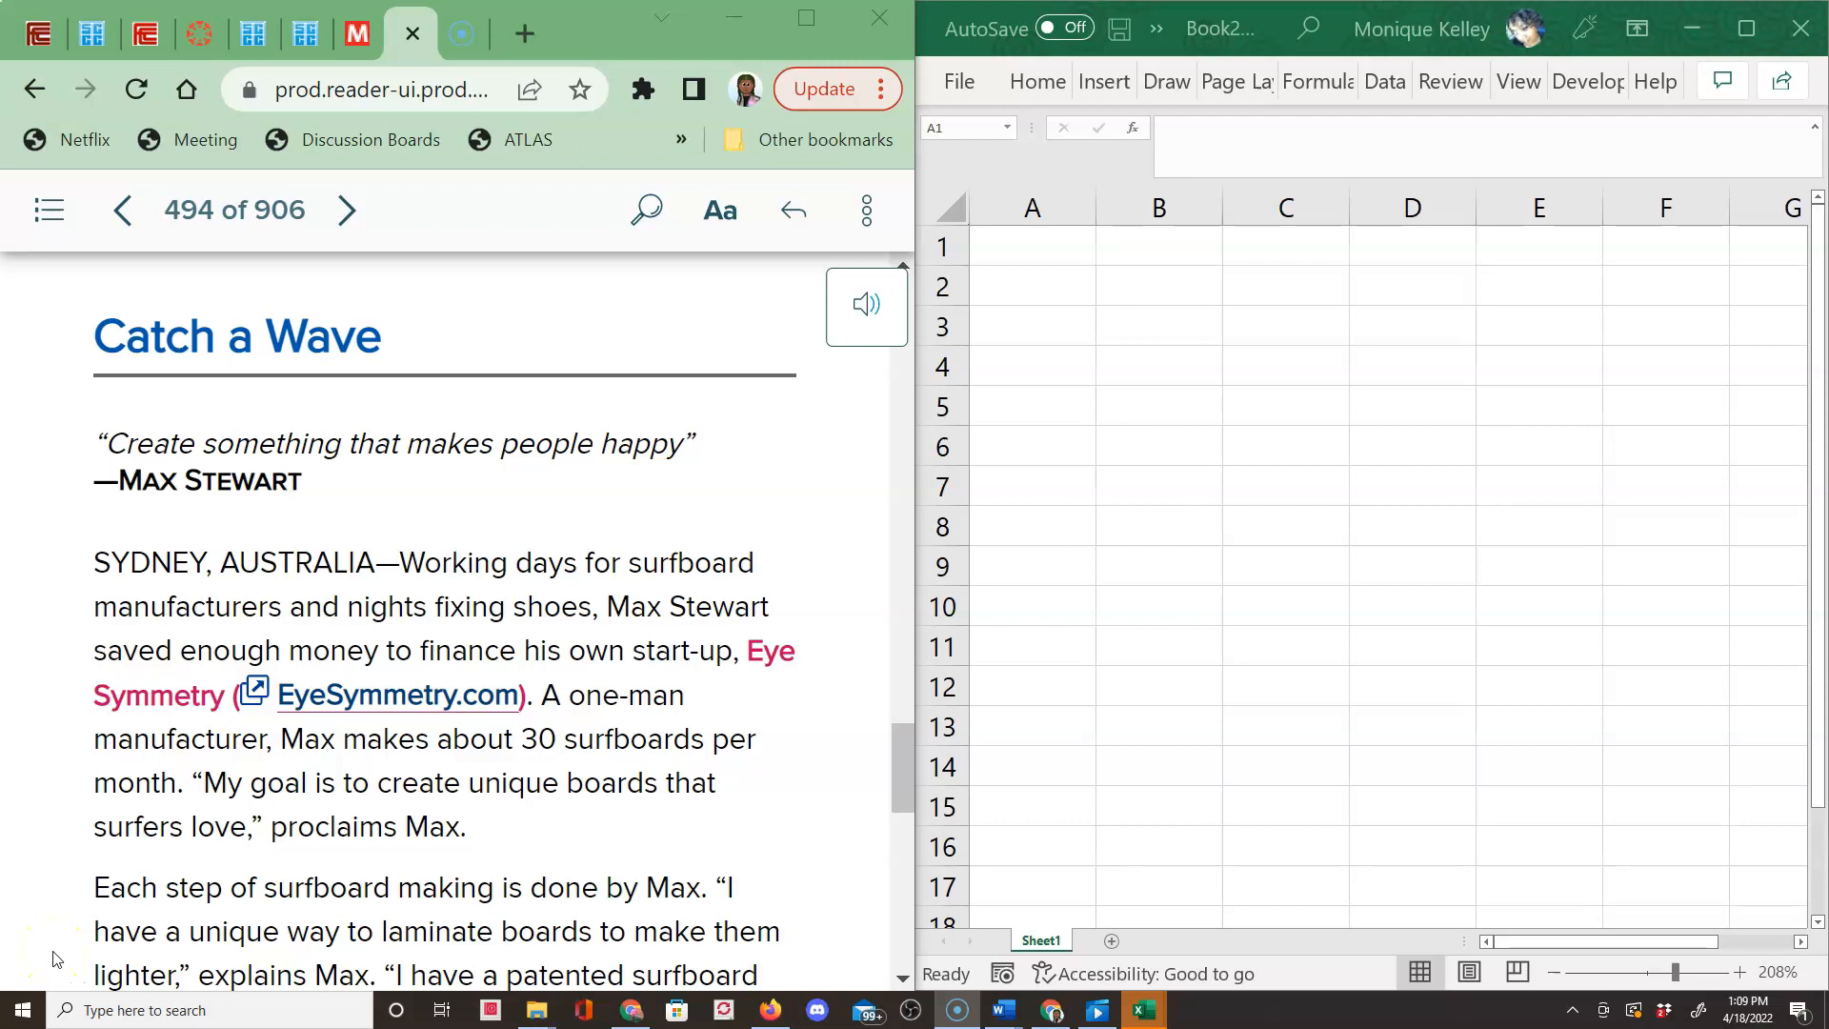
Enter the exercise label E23-8 in cell A1.
left_click(1017, 263)
type("E23-8")
key("Return")
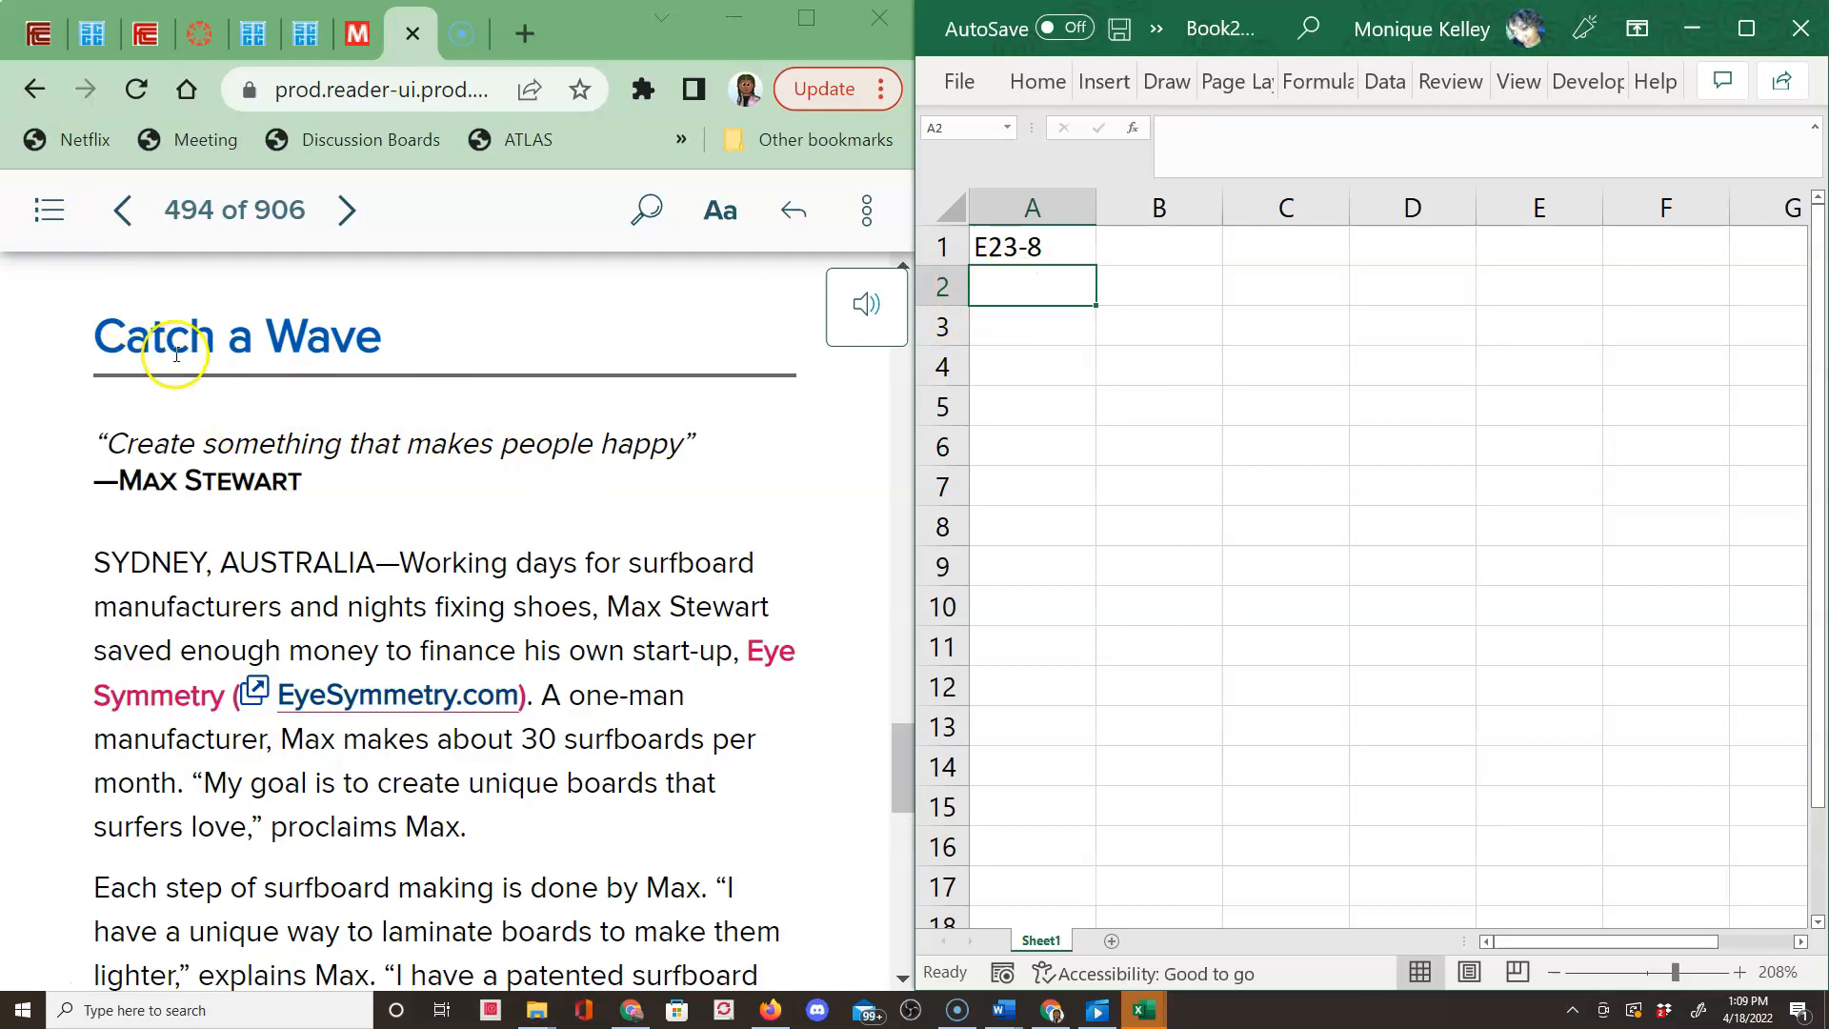
left_click(378, 378)
scroll(379, 378, "up", 4)
scroll(378, 378, "down", 3)
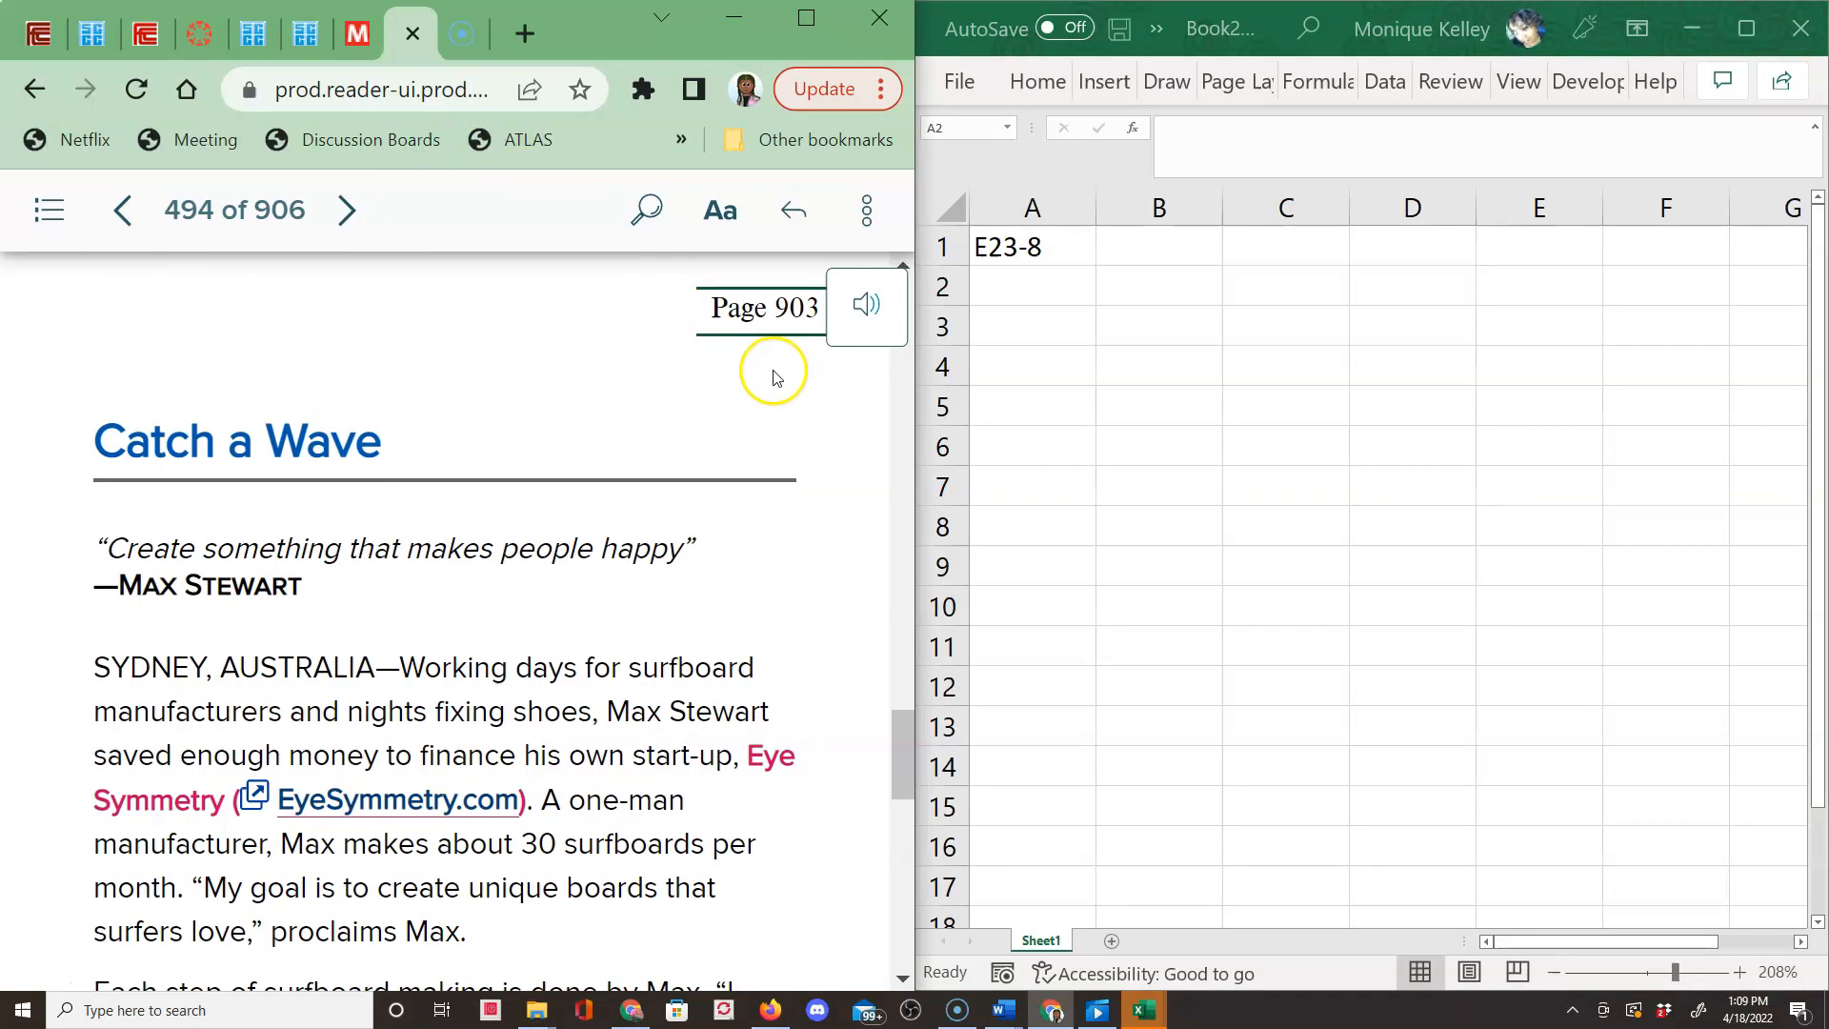
scroll(772, 378, "down", 1)
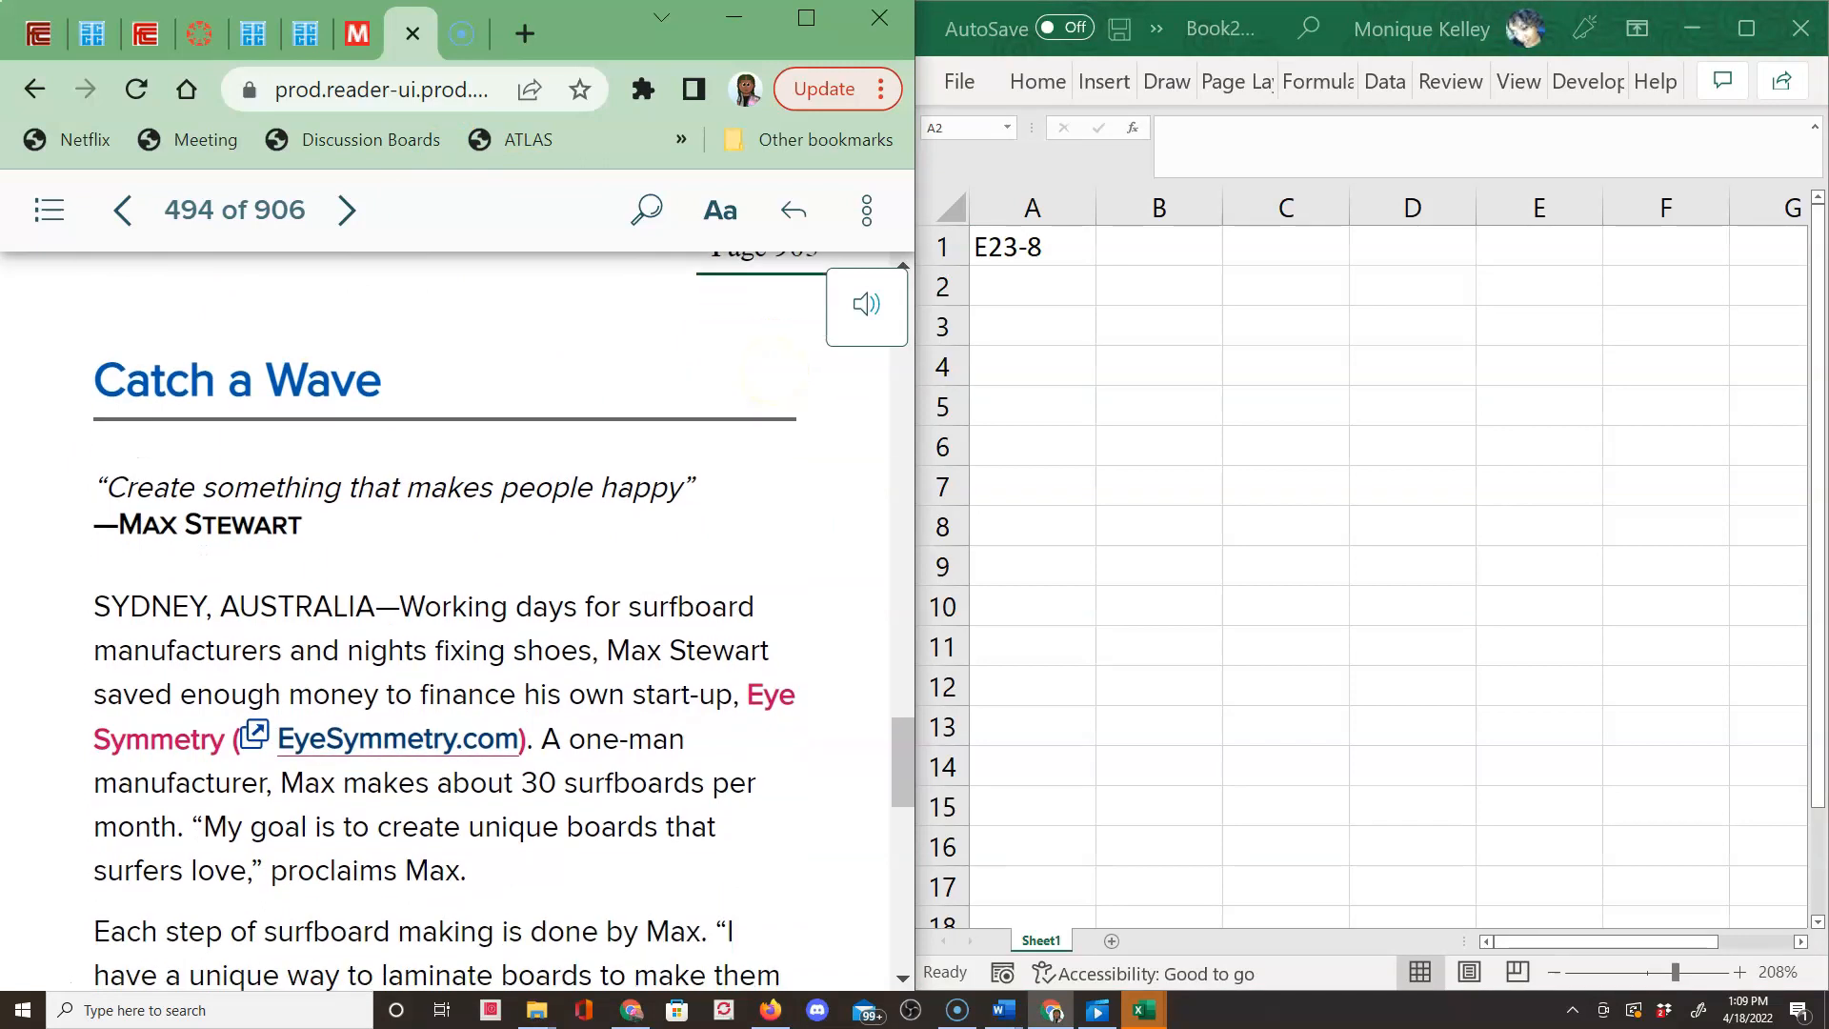
scroll(773, 378, "down", 2)
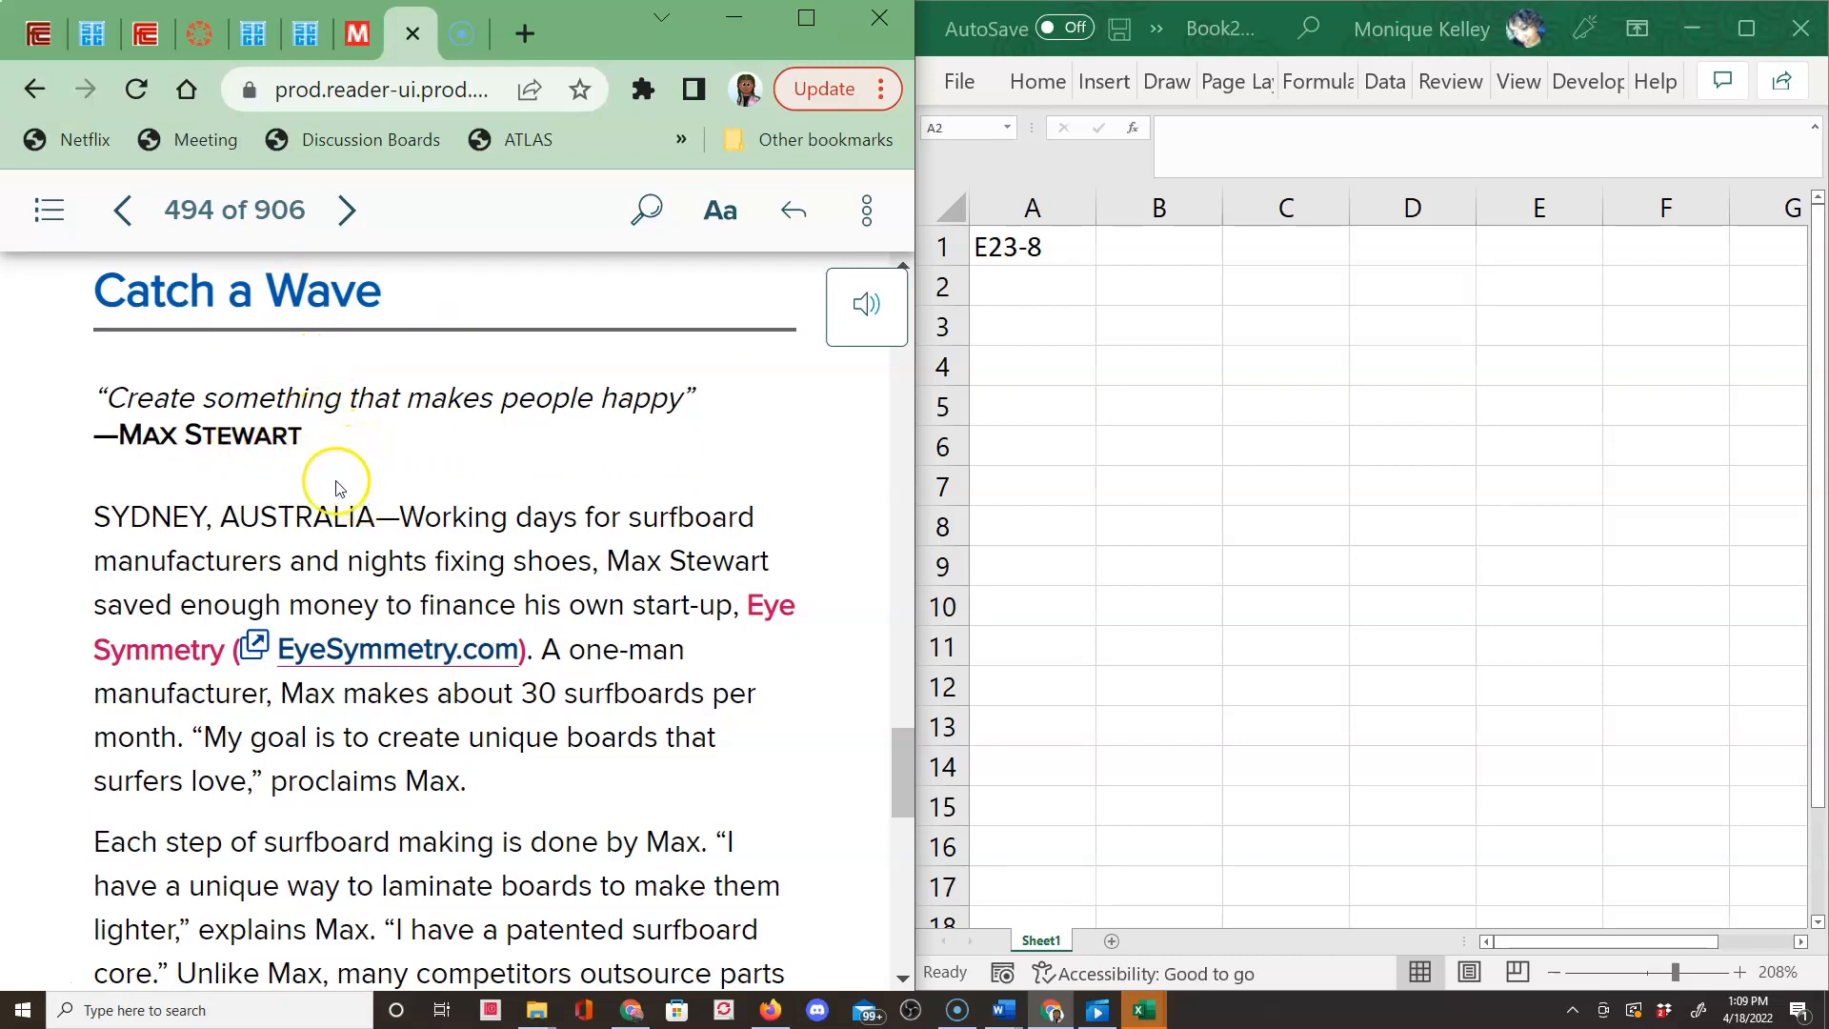
scroll(358, 533, "down", 1)
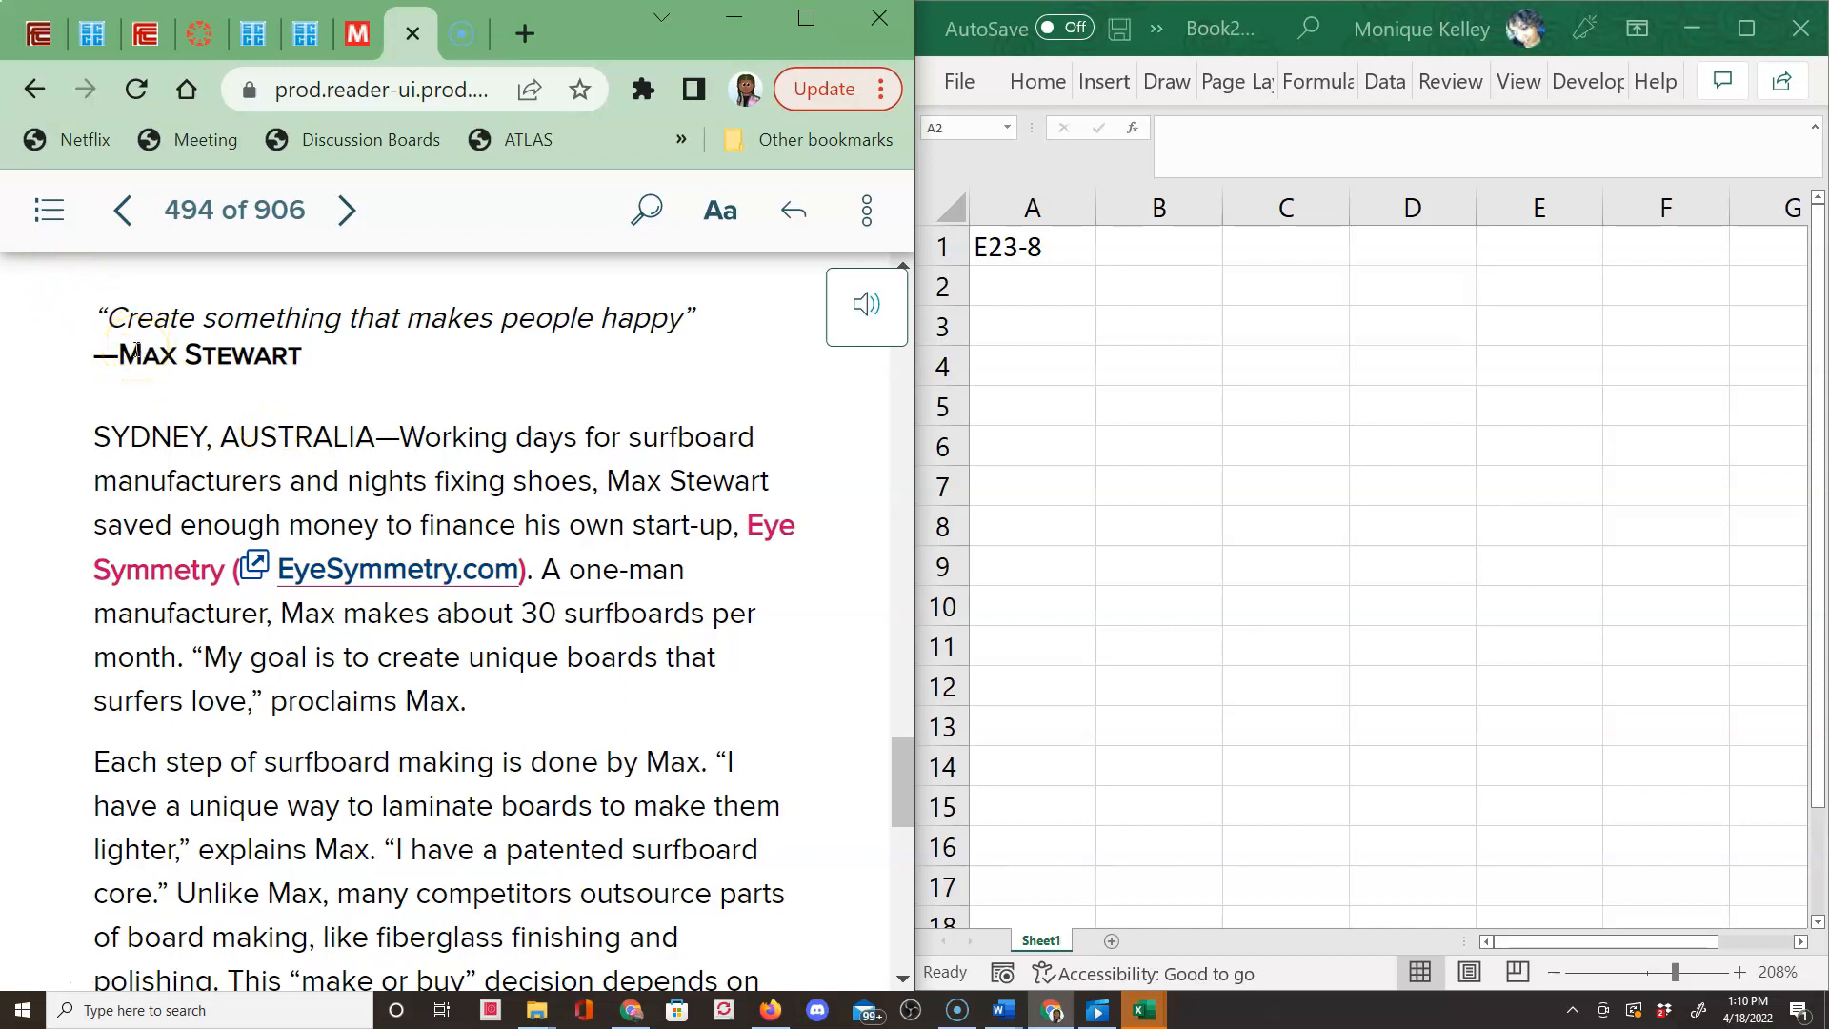
Open the Exercises section of Chapter 23: Relevant Costs for Managerial Decisions in the e-book.
left_click(63, 235)
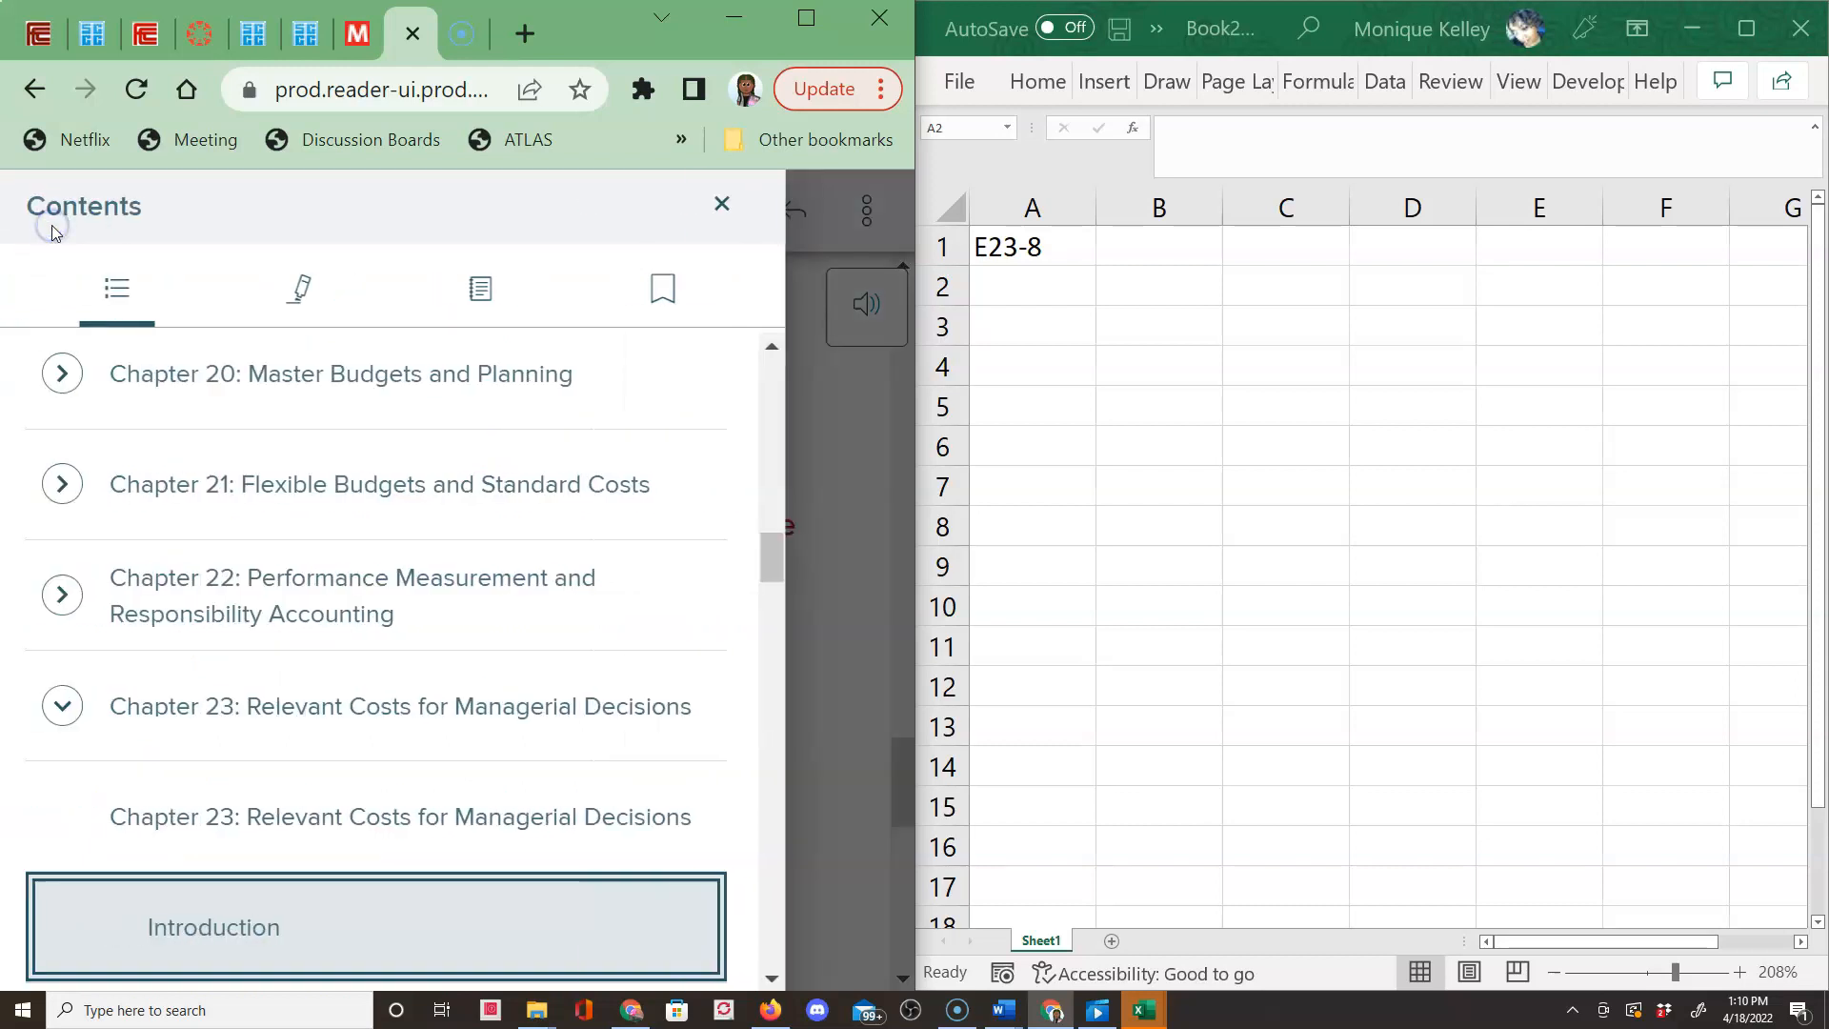
scroll(143, 701, "down", 7)
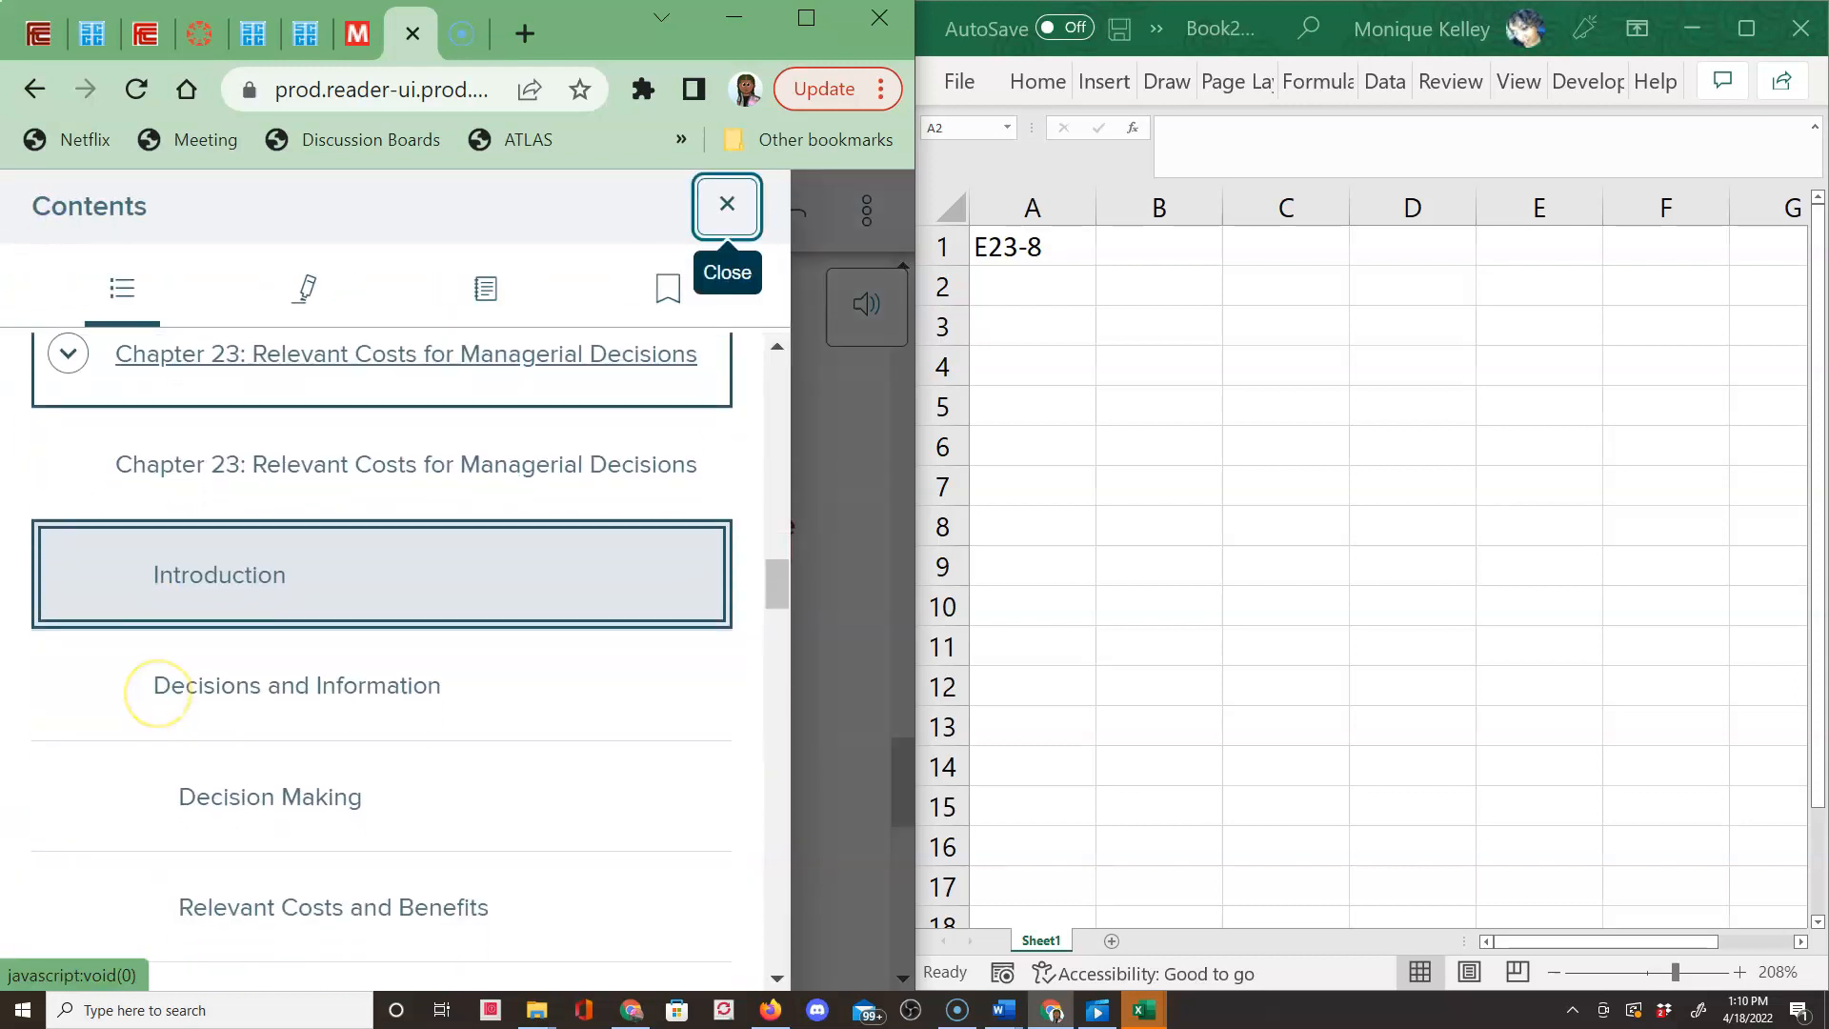
scroll(381, 658, "down", 5)
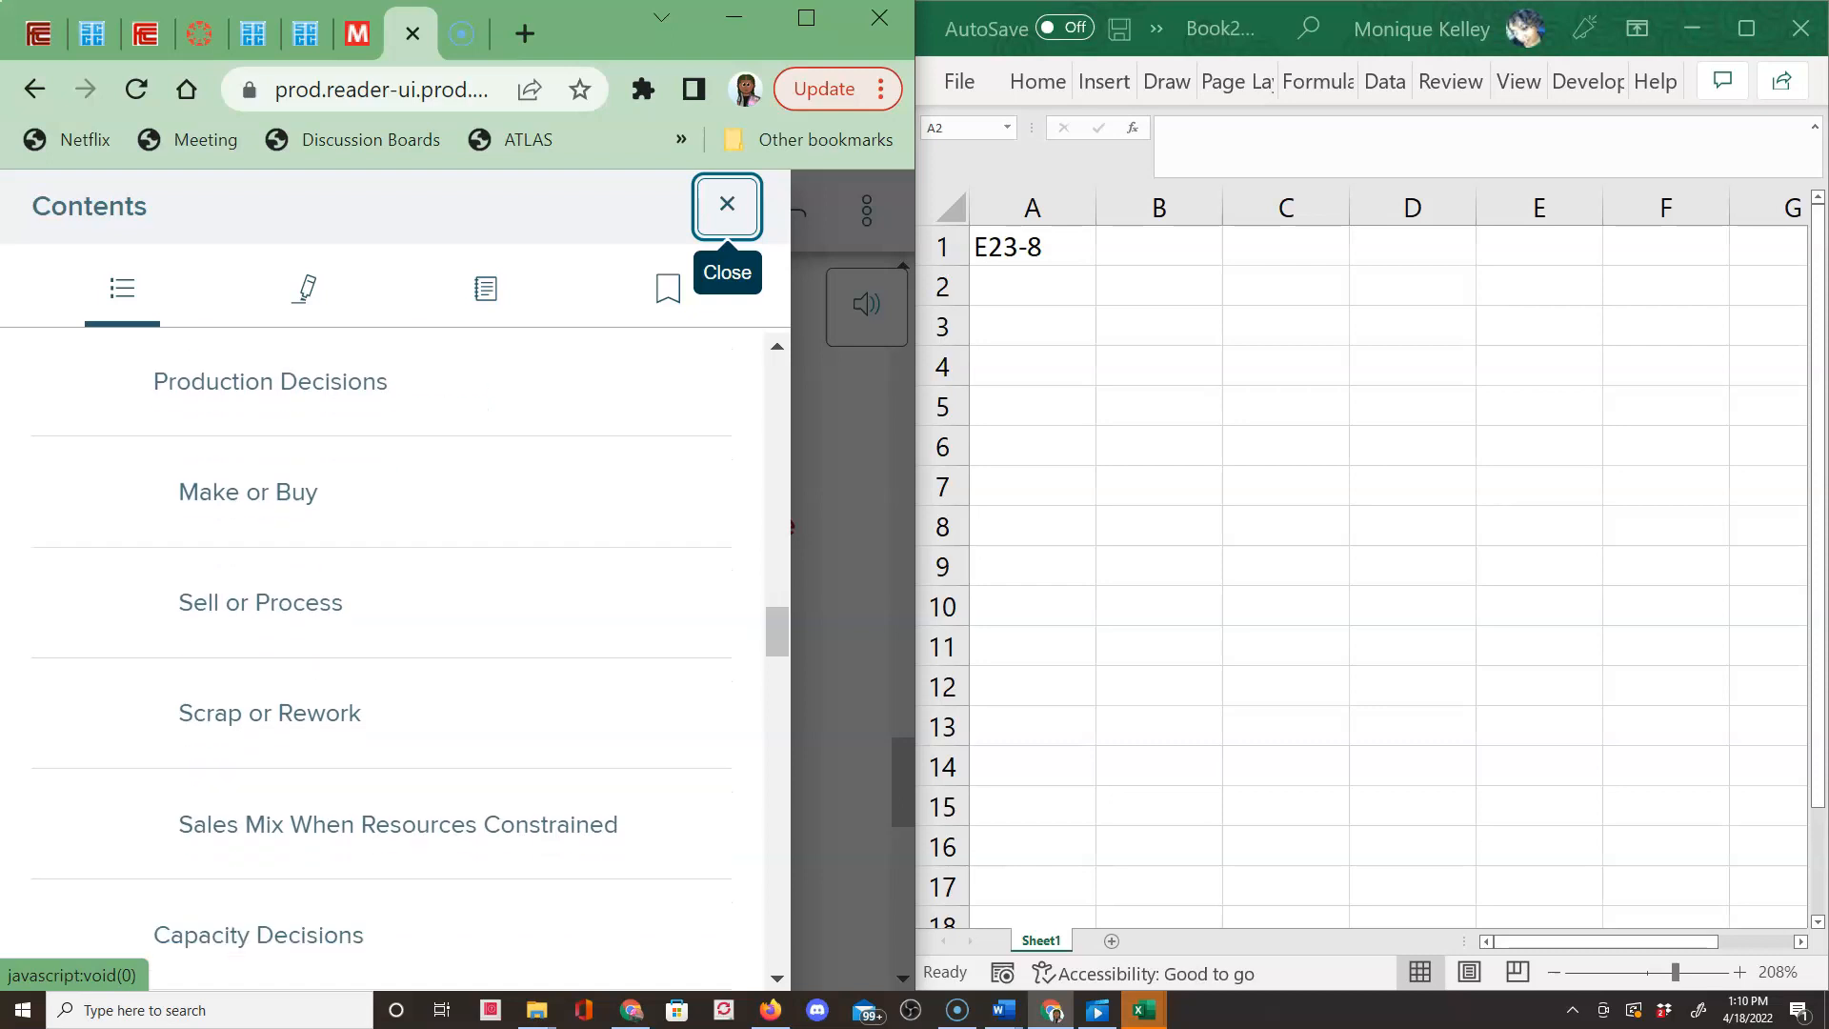
scroll(381, 658, "down", 5)
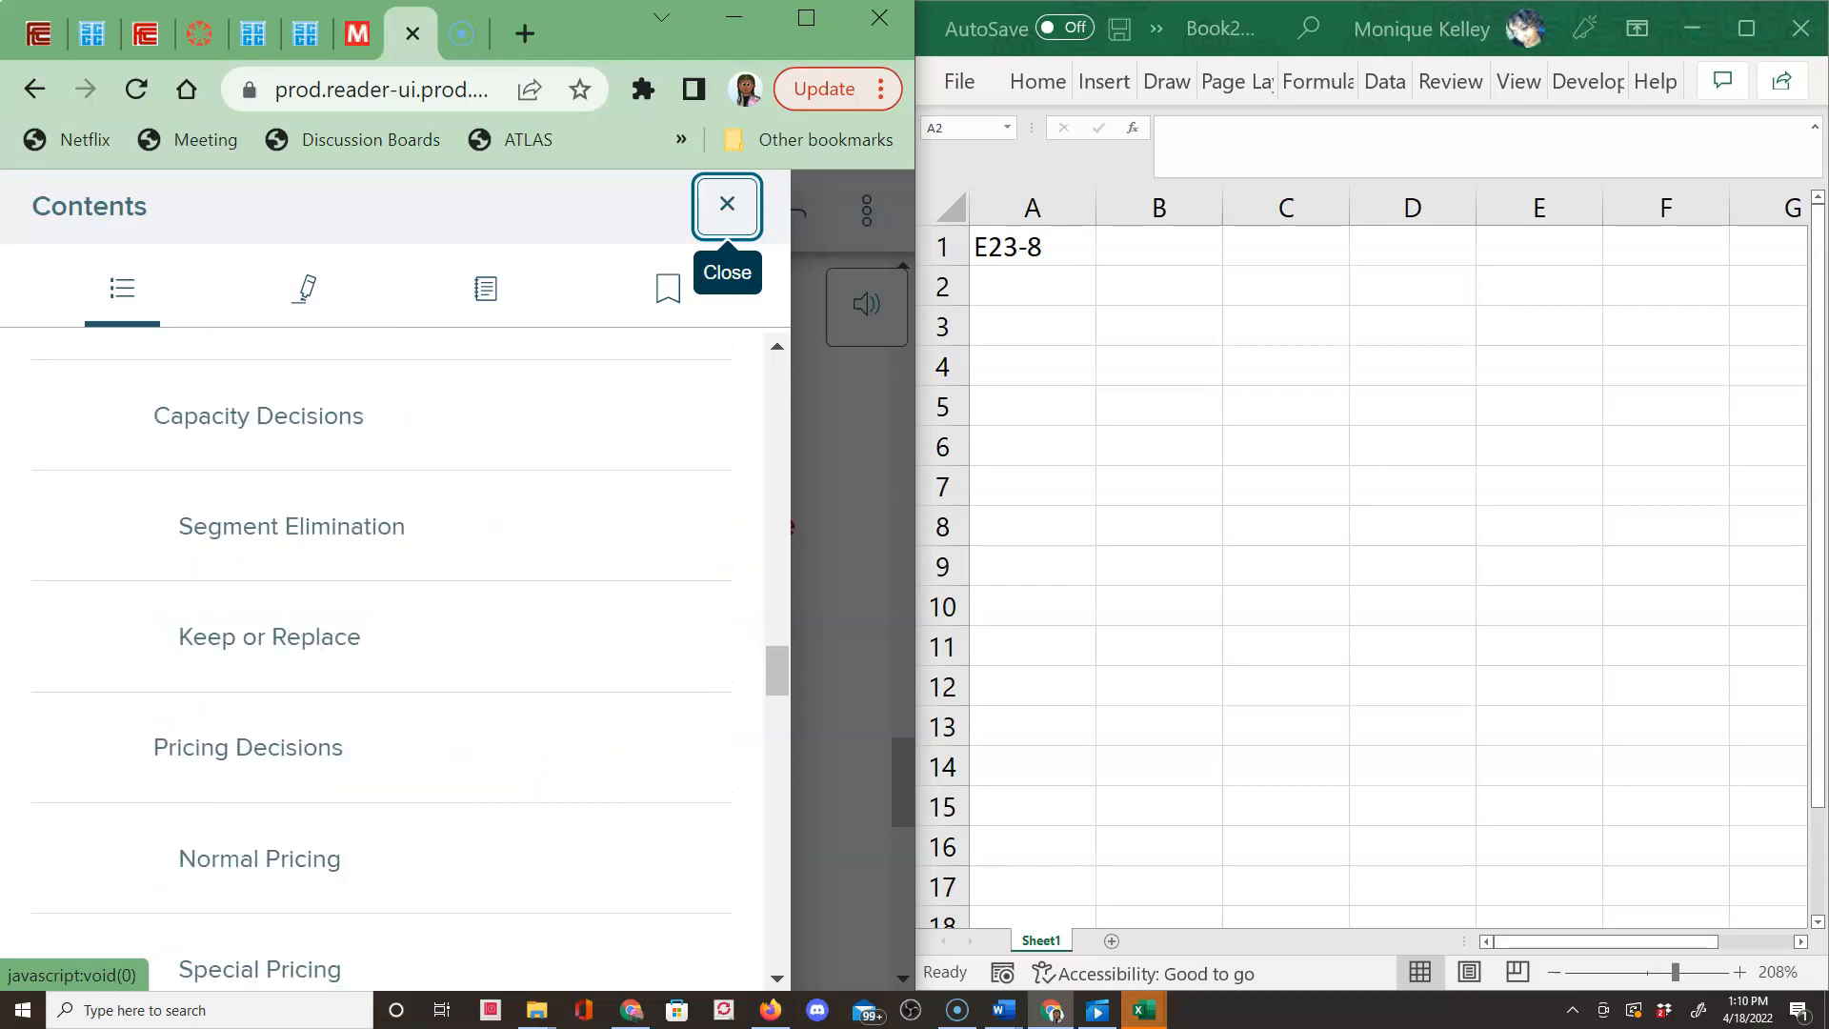
scroll(381, 658, "up", 5)
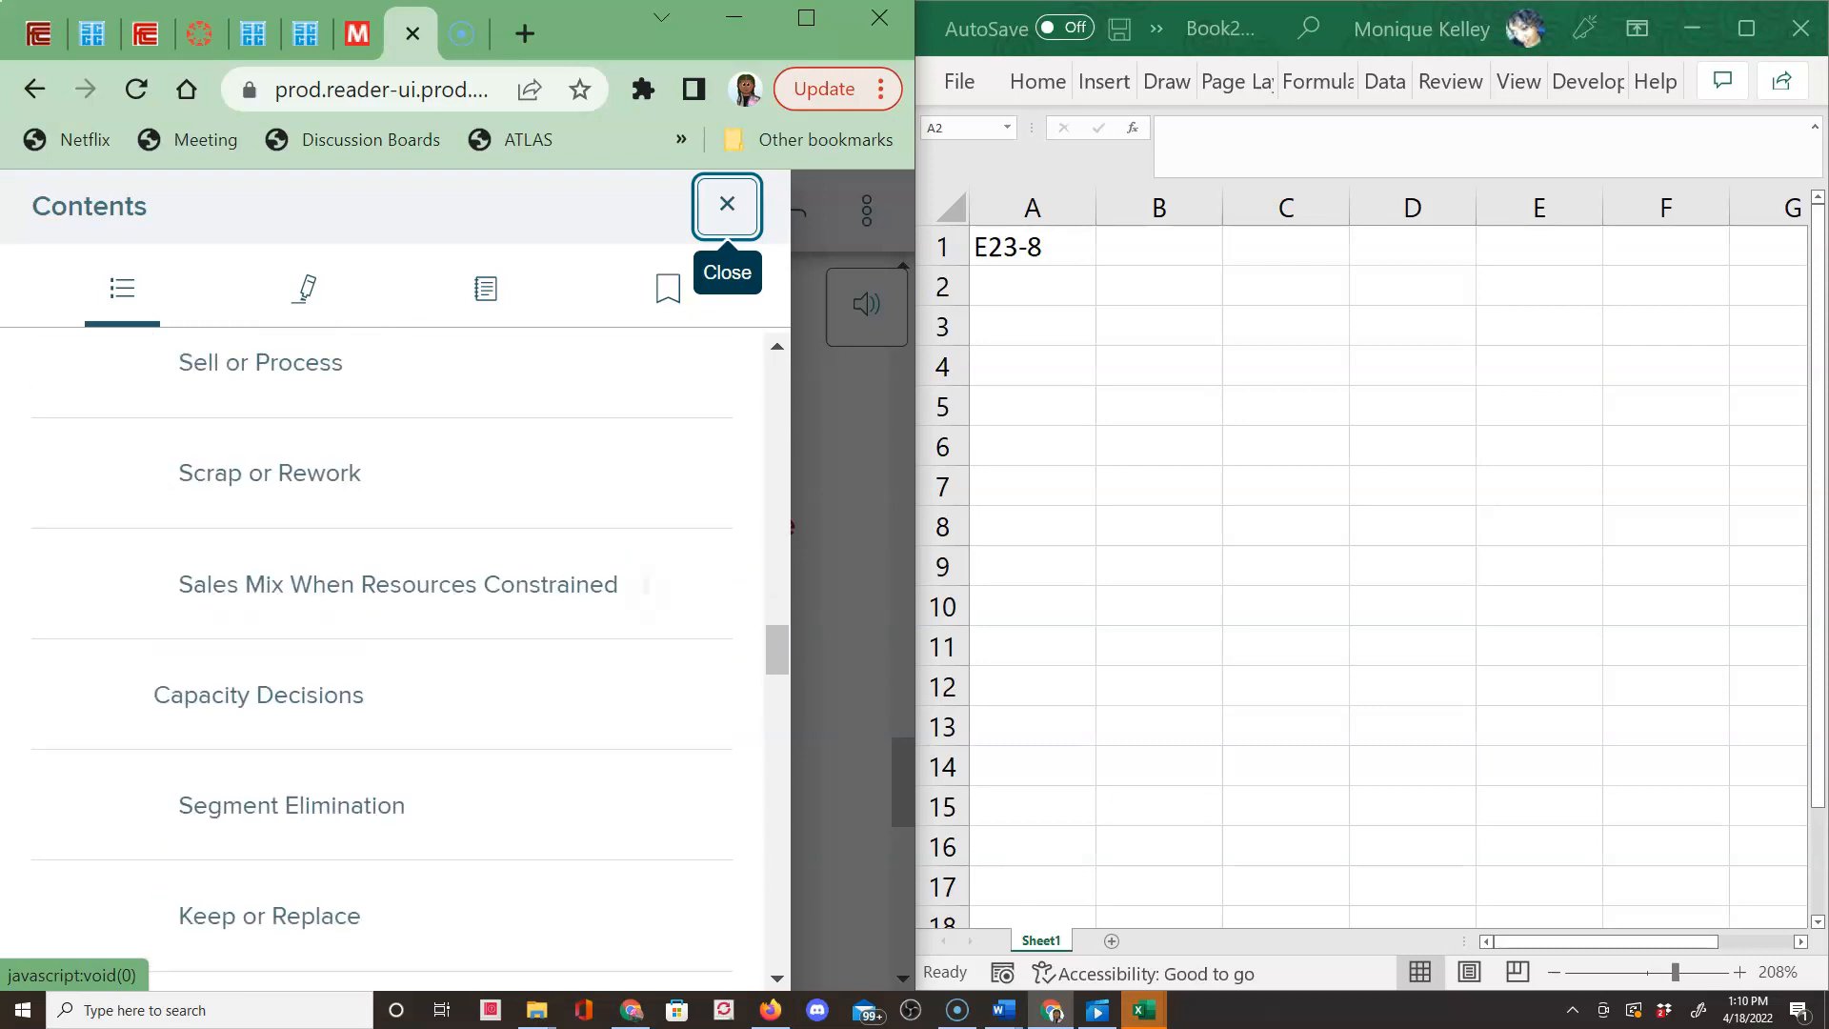
scroll(381, 626, "down", 1)
left_click(259, 760)
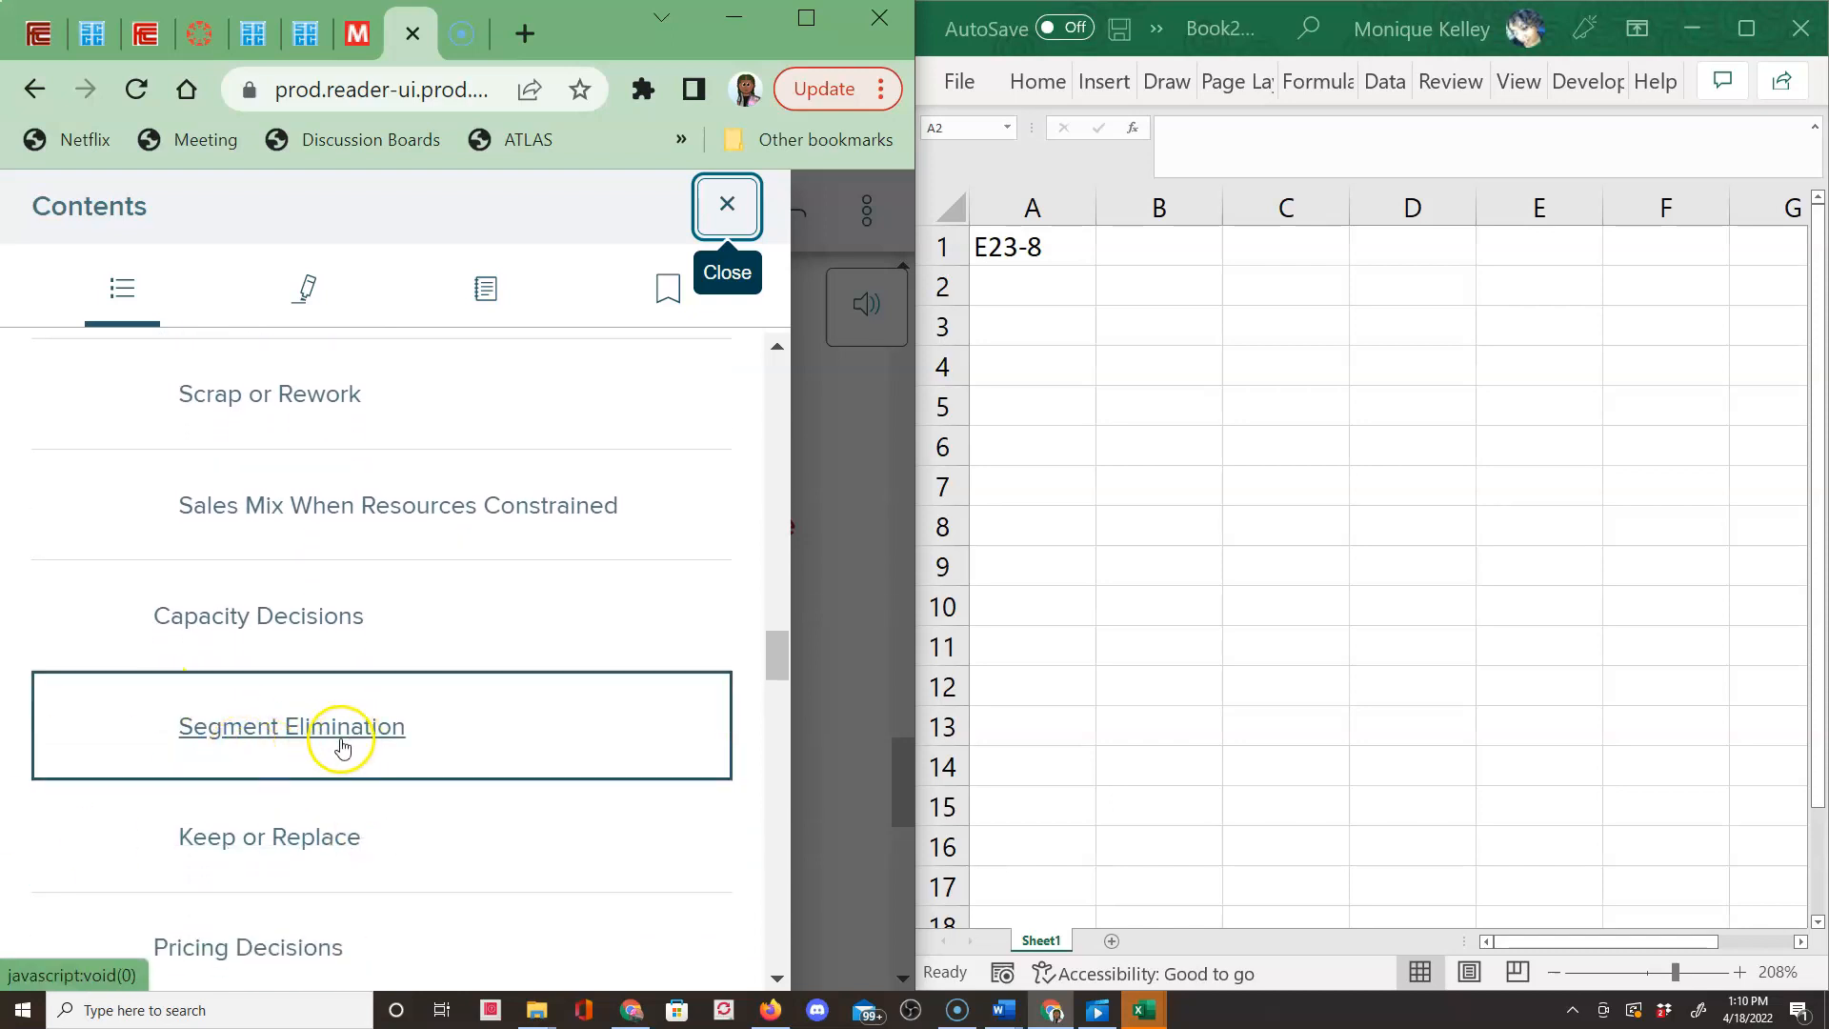
scroll(340, 739, "down", 4)
scroll(340, 740, "down", 14)
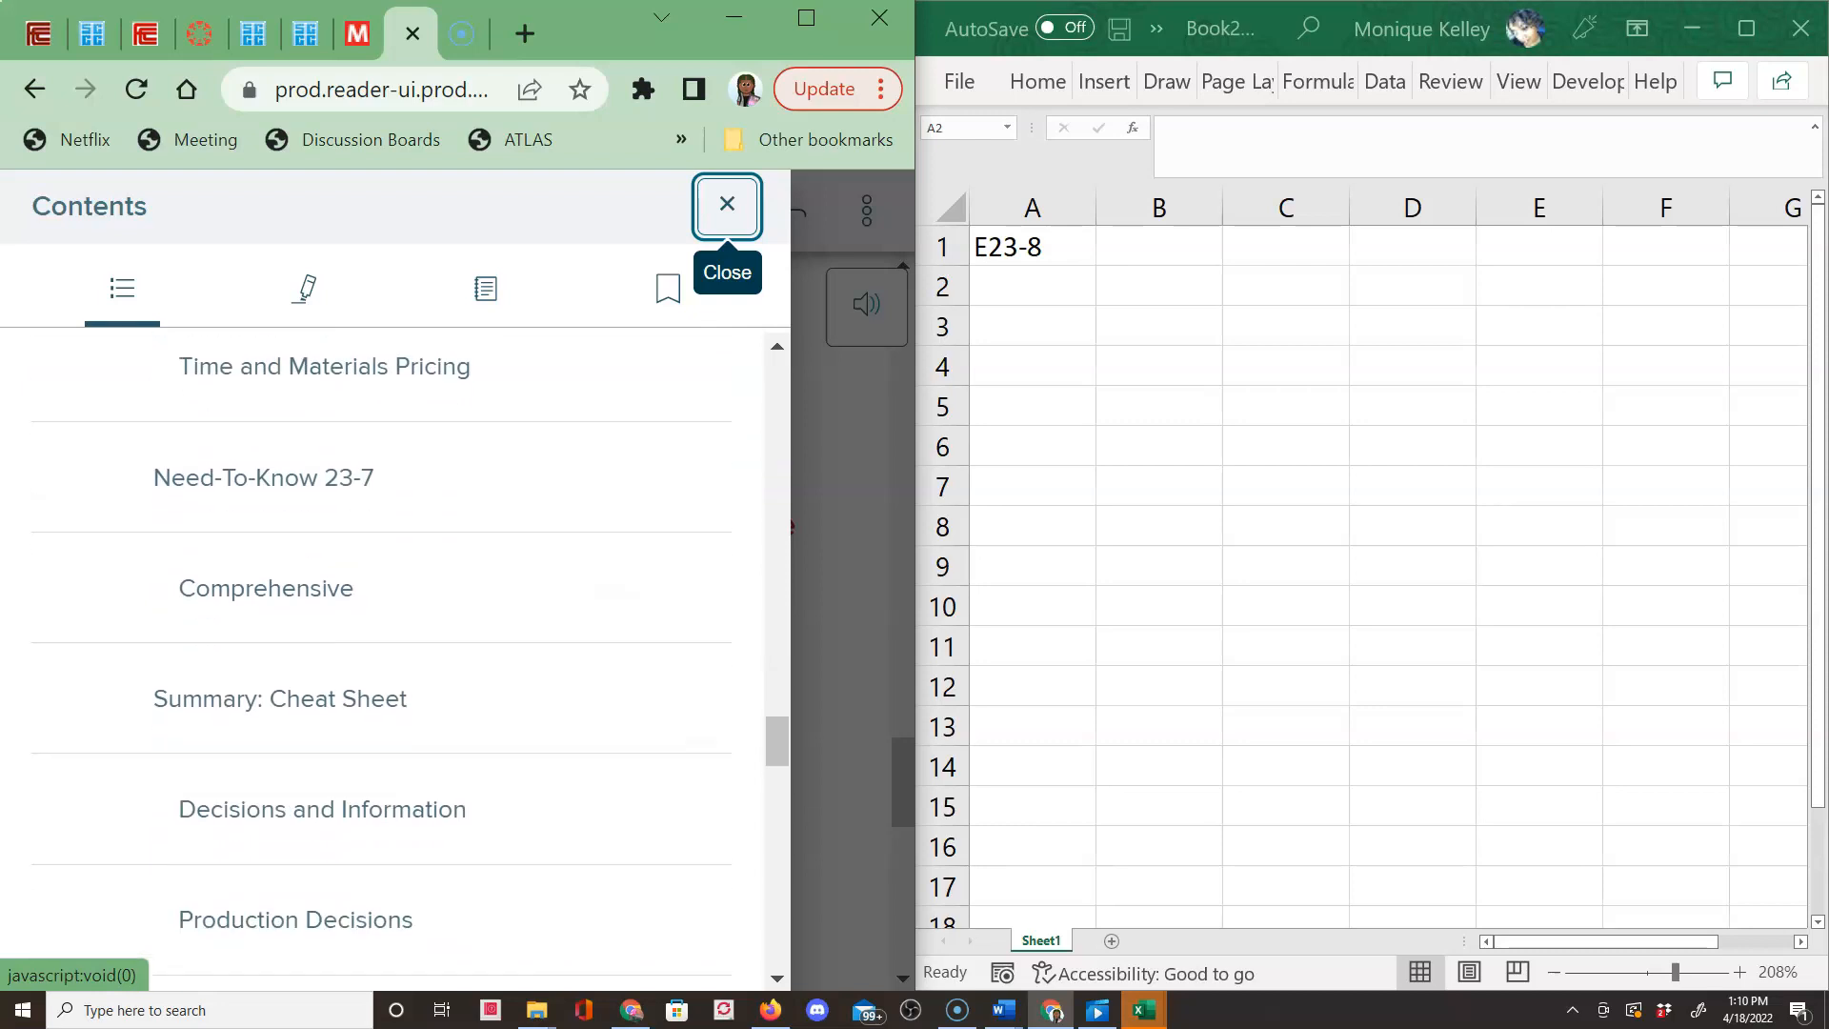
scroll(340, 739, "down", 7)
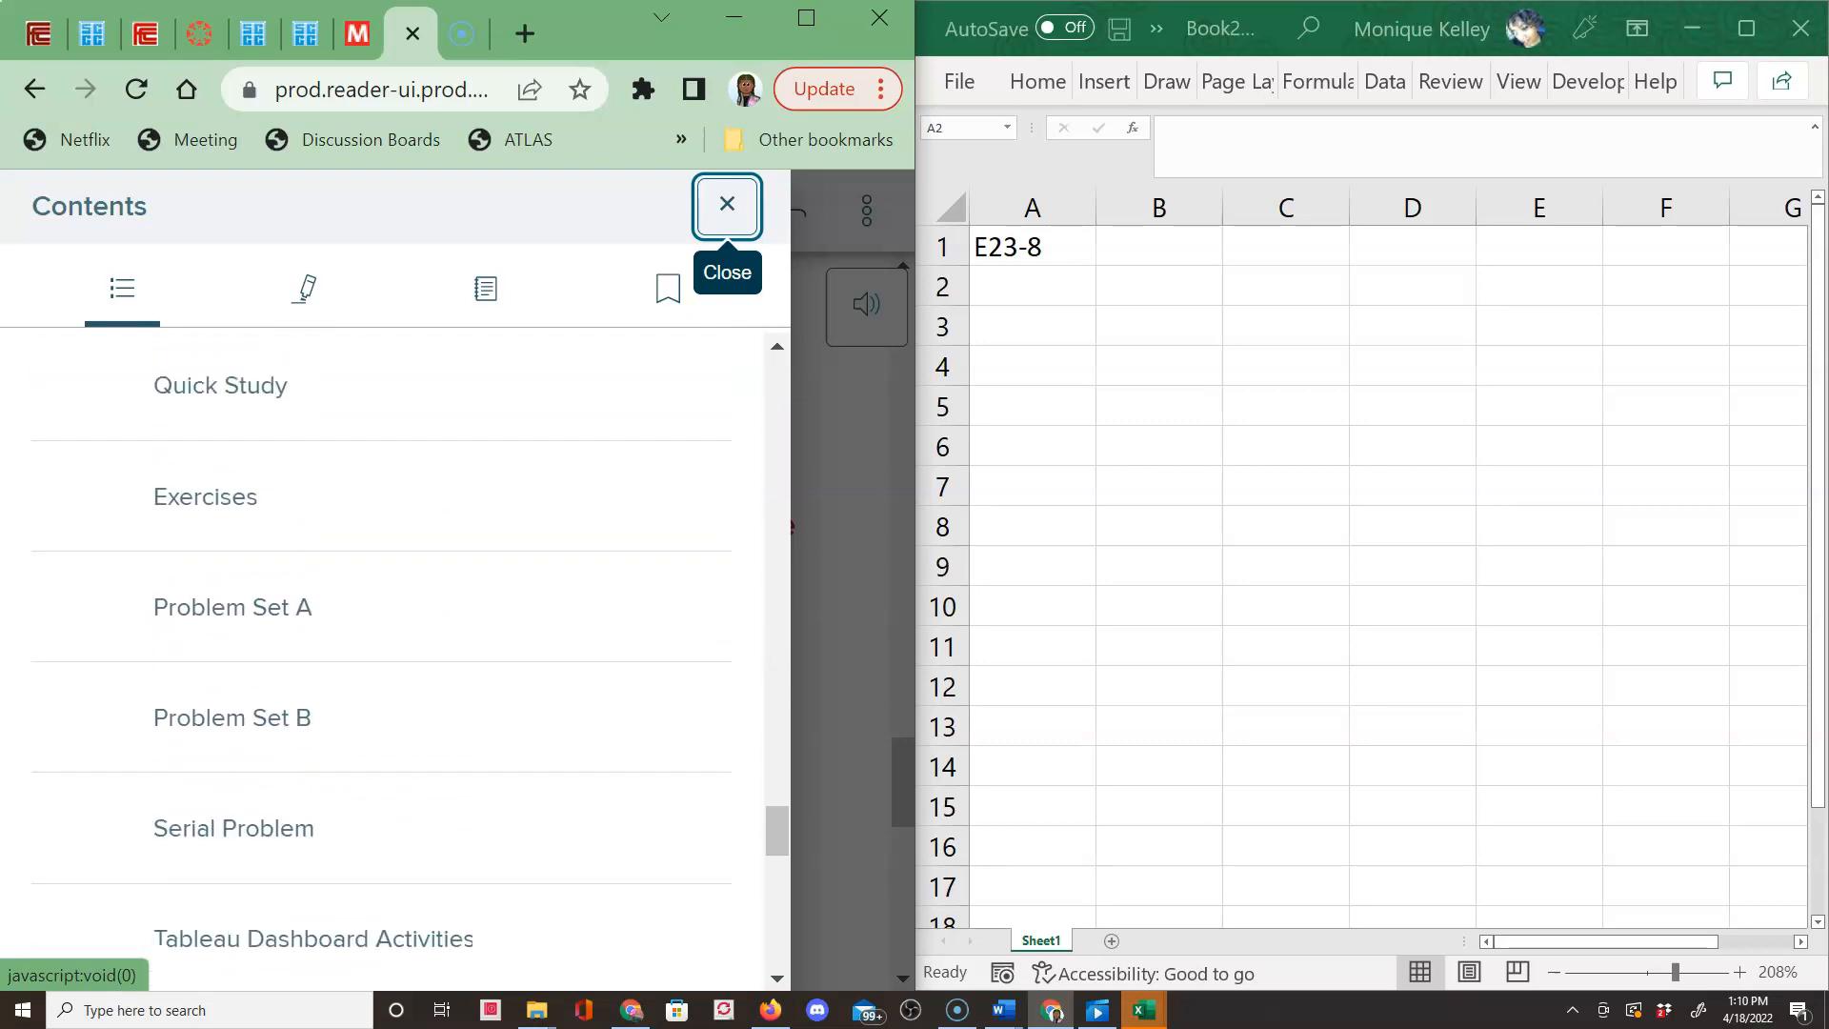
left_click(220, 510)
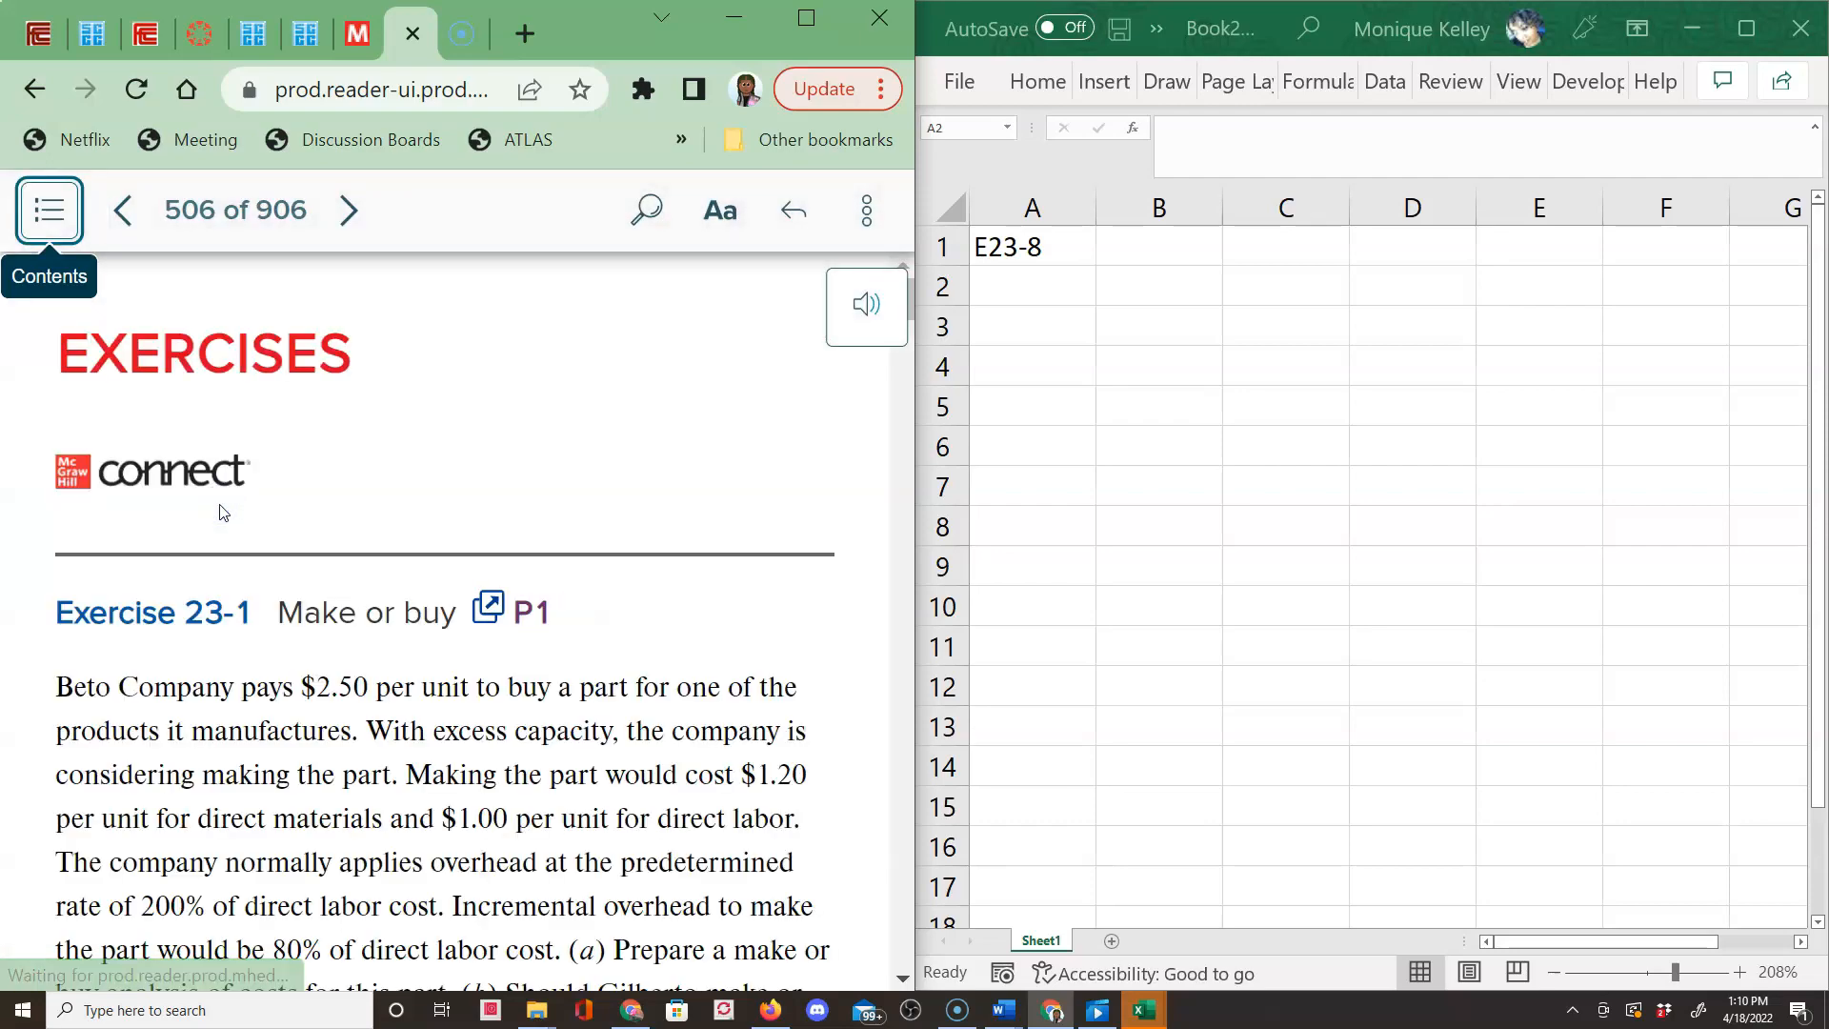
Find Exercise 23-8 on segment elimination and read its questions and Segment Income (Loss) table.
scroll(281, 703, "down", 4)
scroll(281, 703, "down", 15)
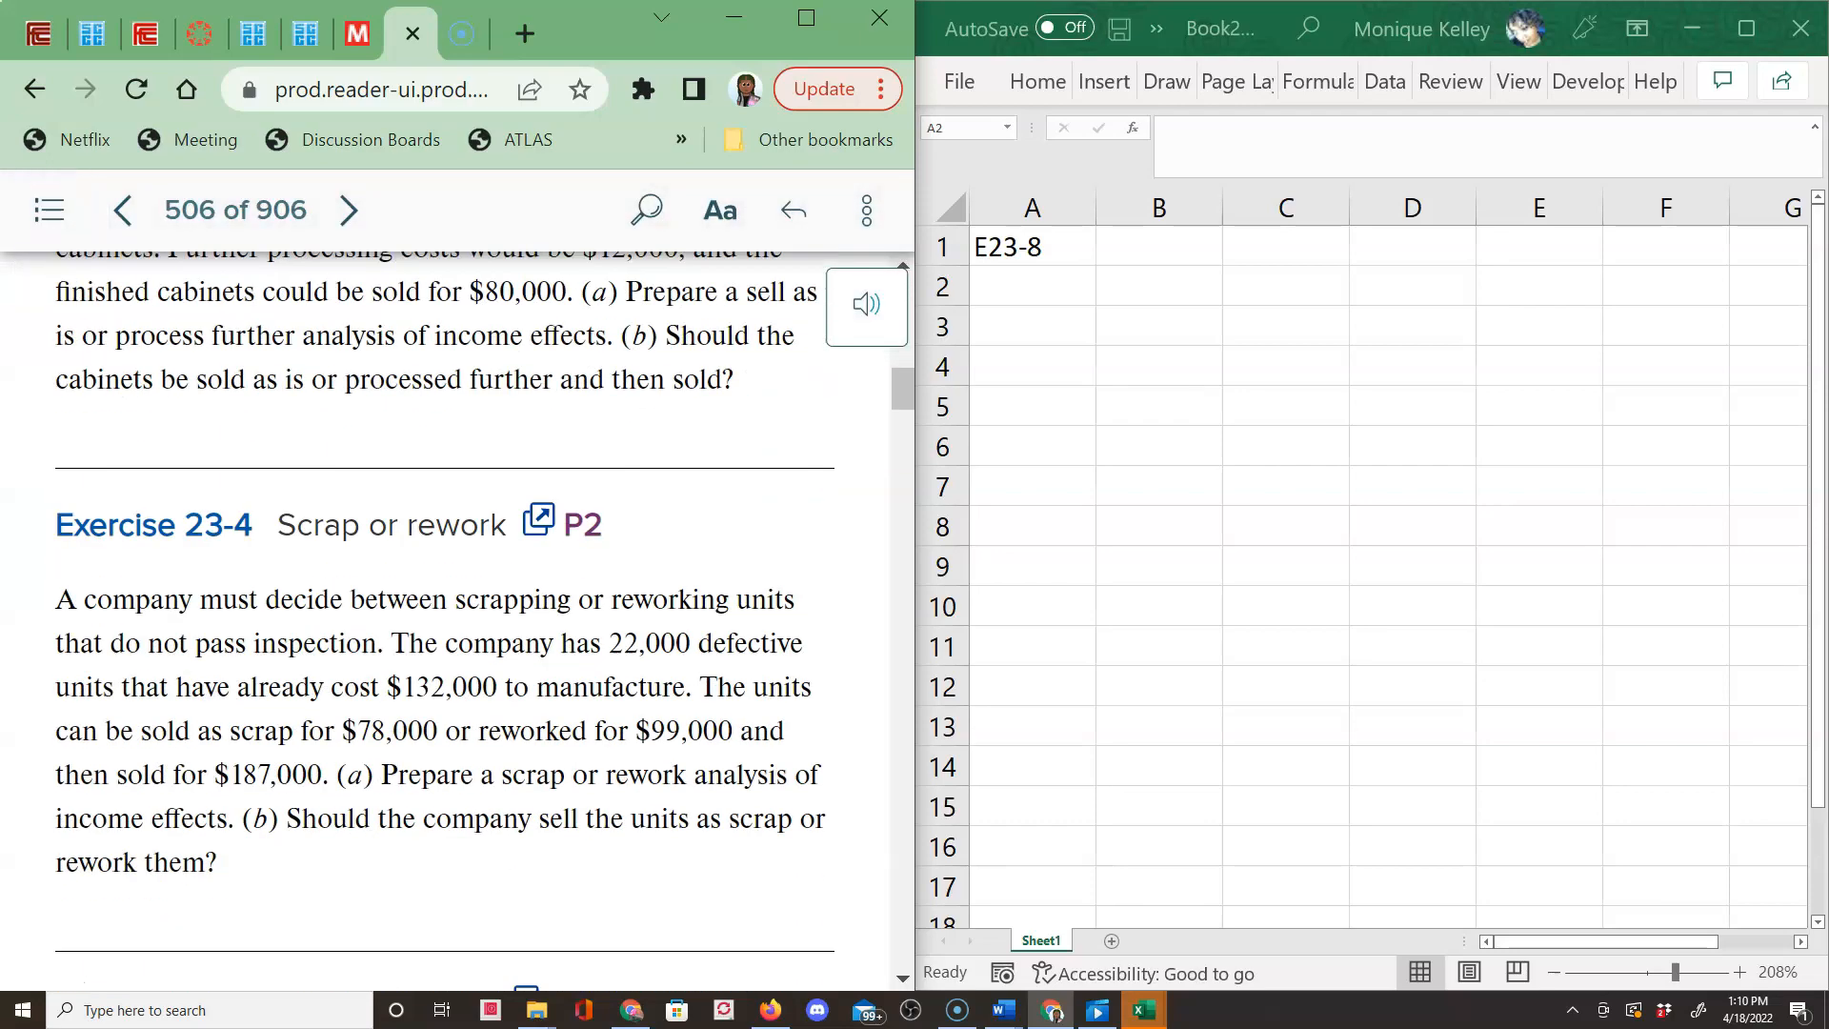
scroll(445, 629, "down", 6)
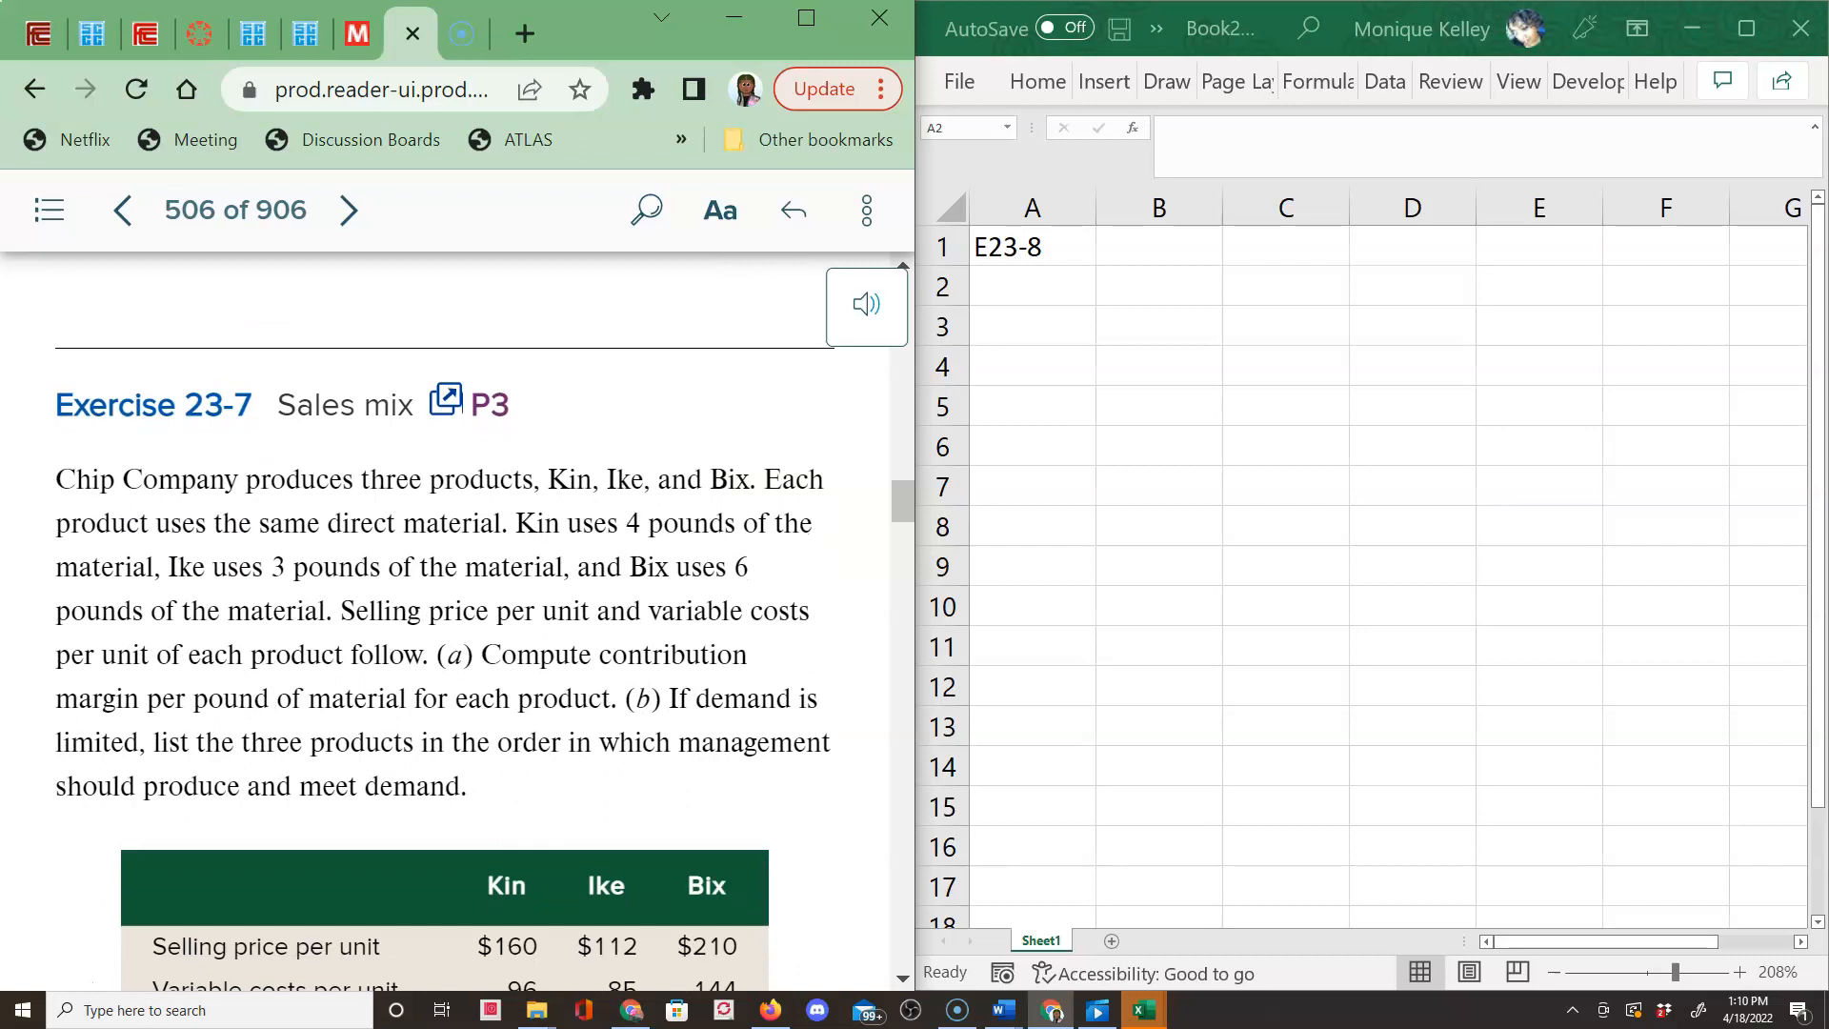
scroll(445, 629, "down", 6)
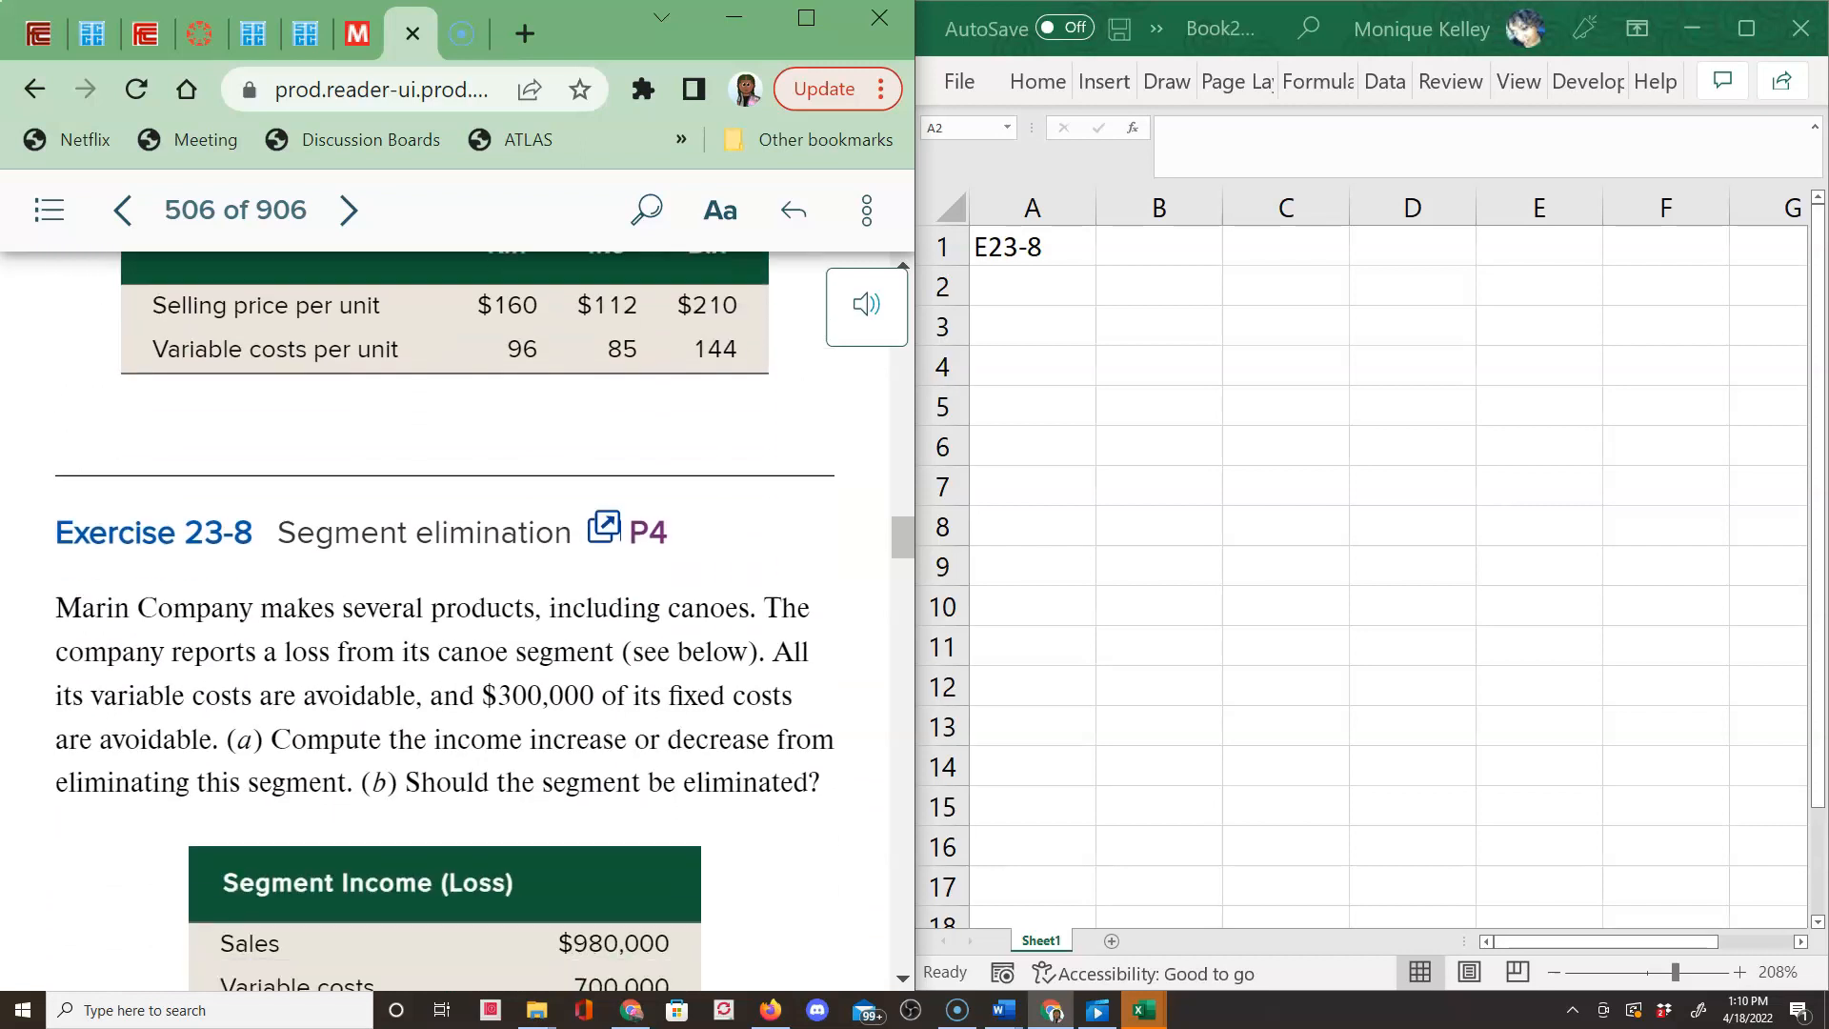
scroll(444, 629, "down", 1)
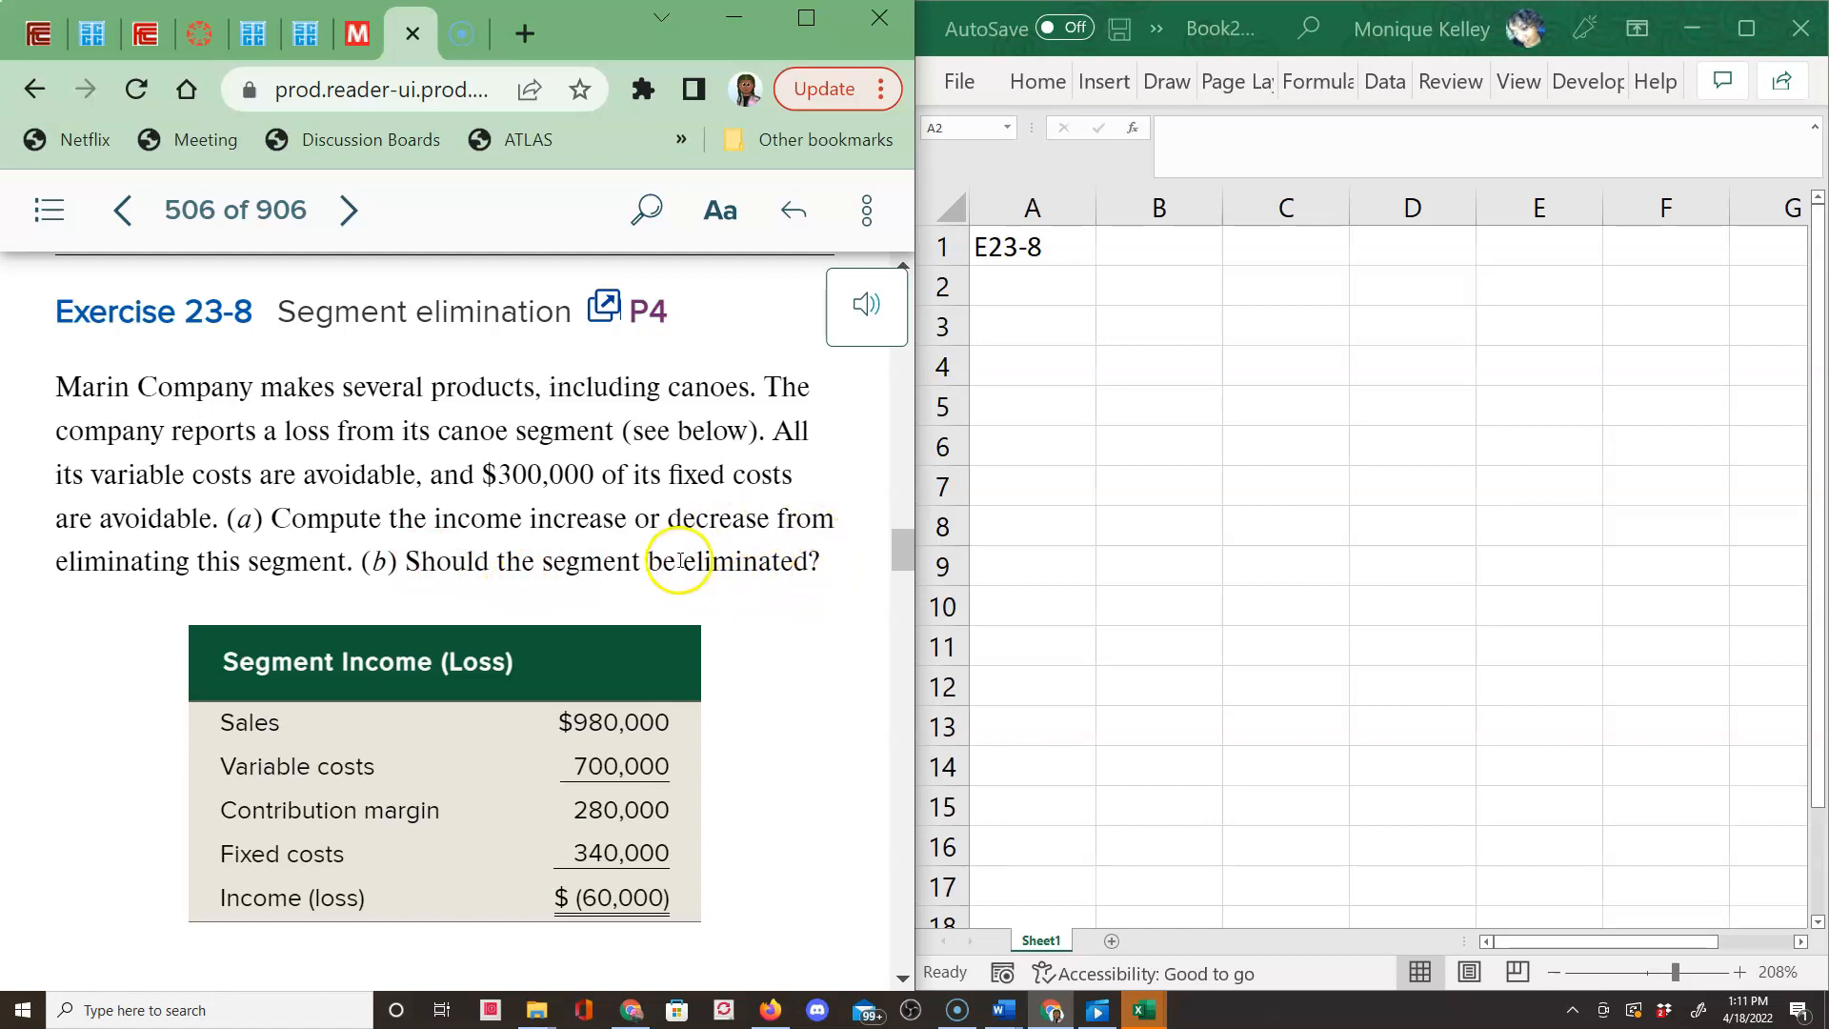
scroll(780, 567, "down", 4)
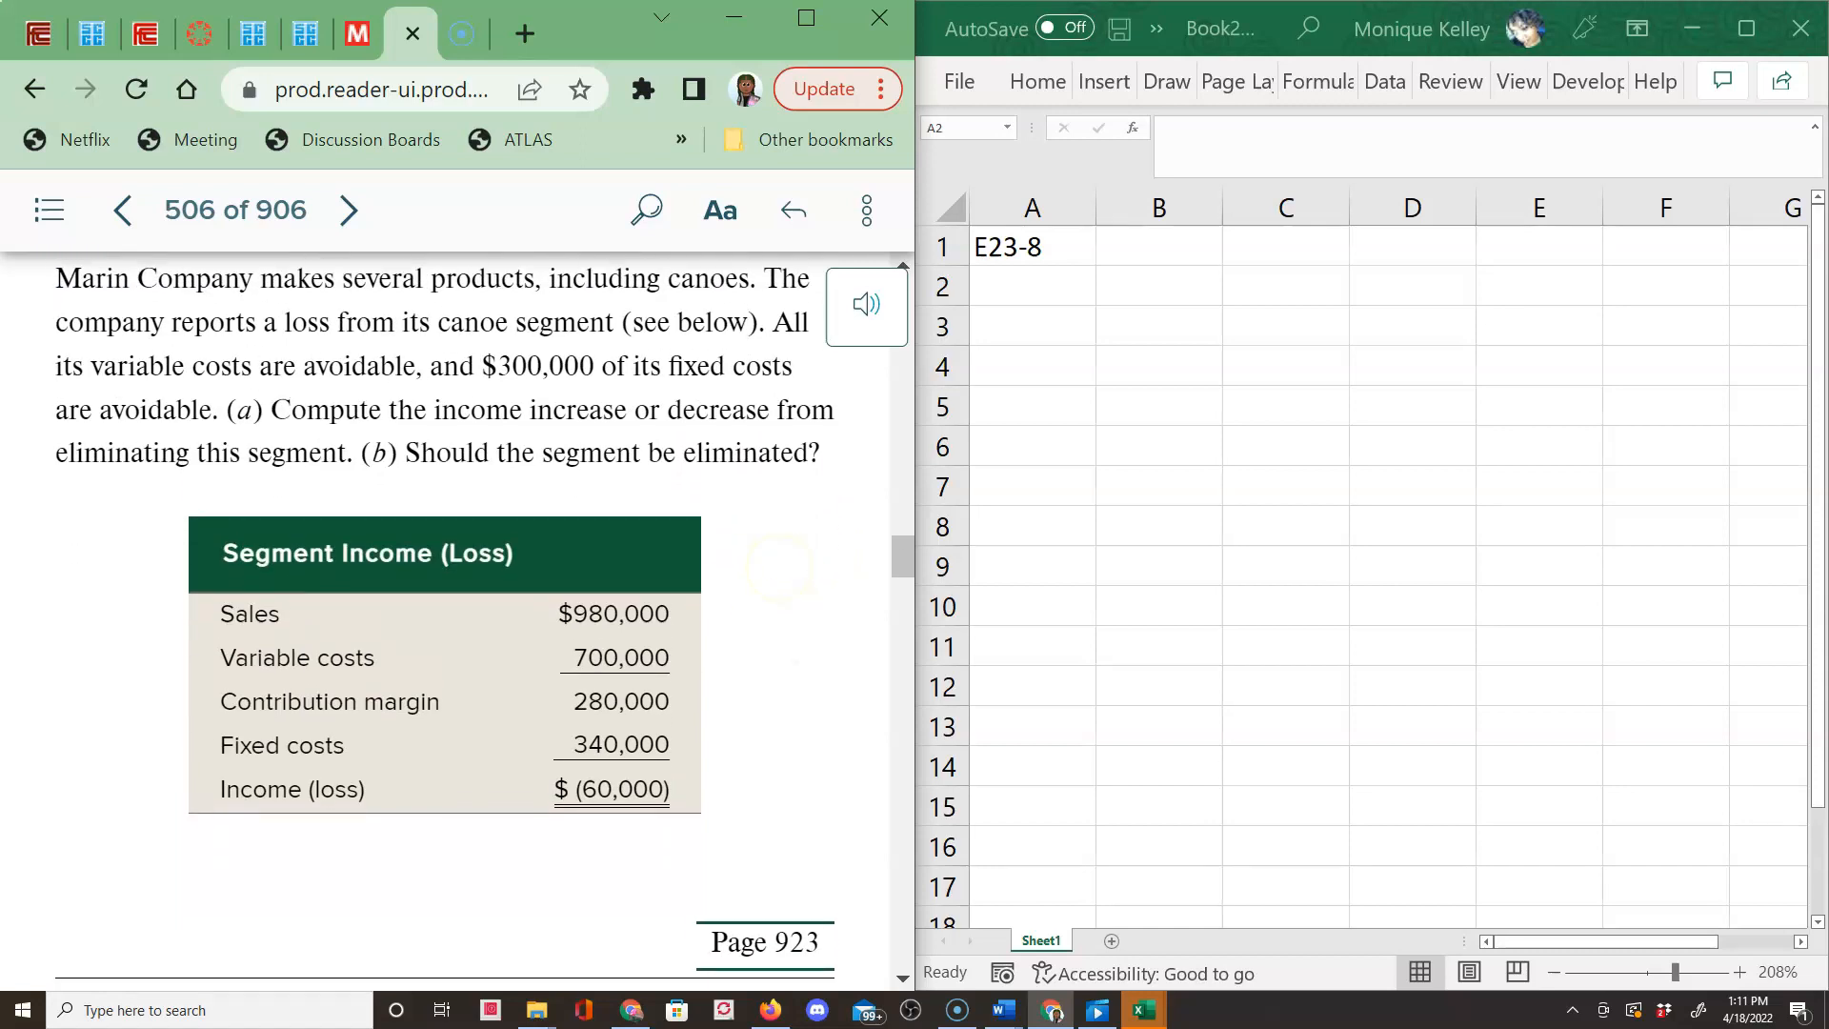
scroll(782, 562, "up", 4)
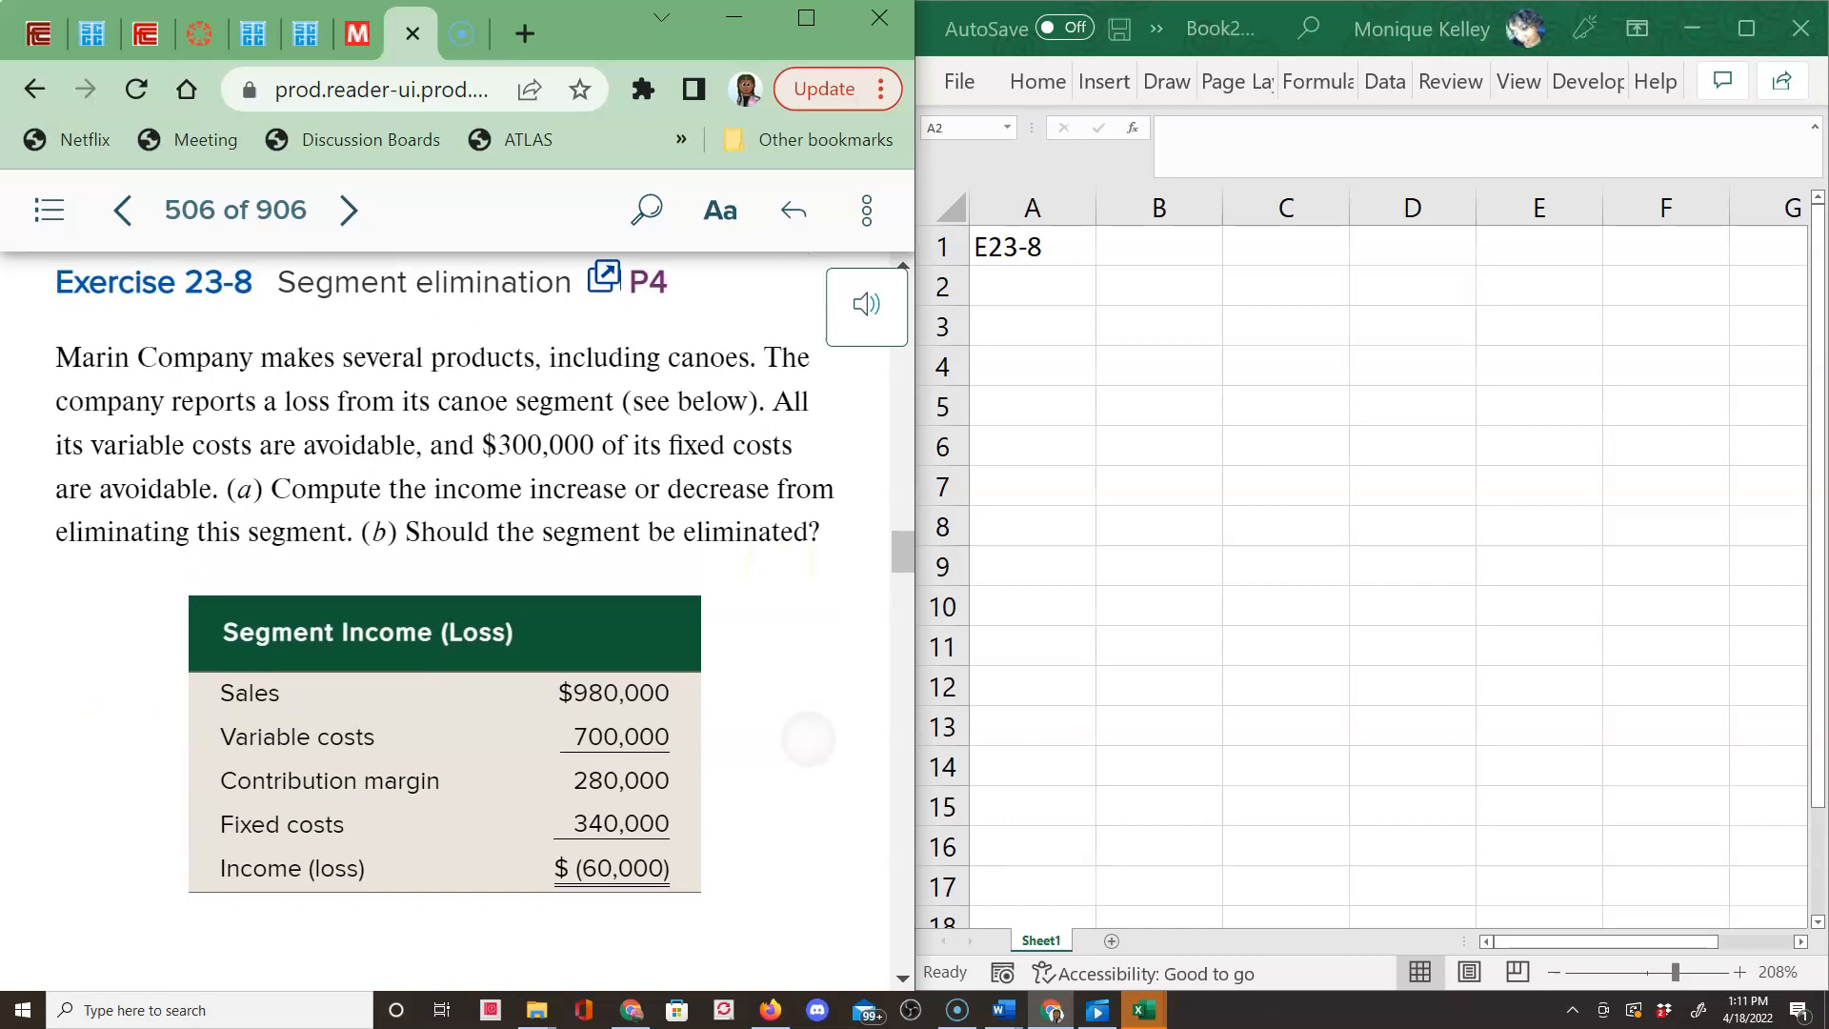
Title the worksheet with Marin Company in A3 and Segment Elimination Analysis in A4.
left_click(1045, 325)
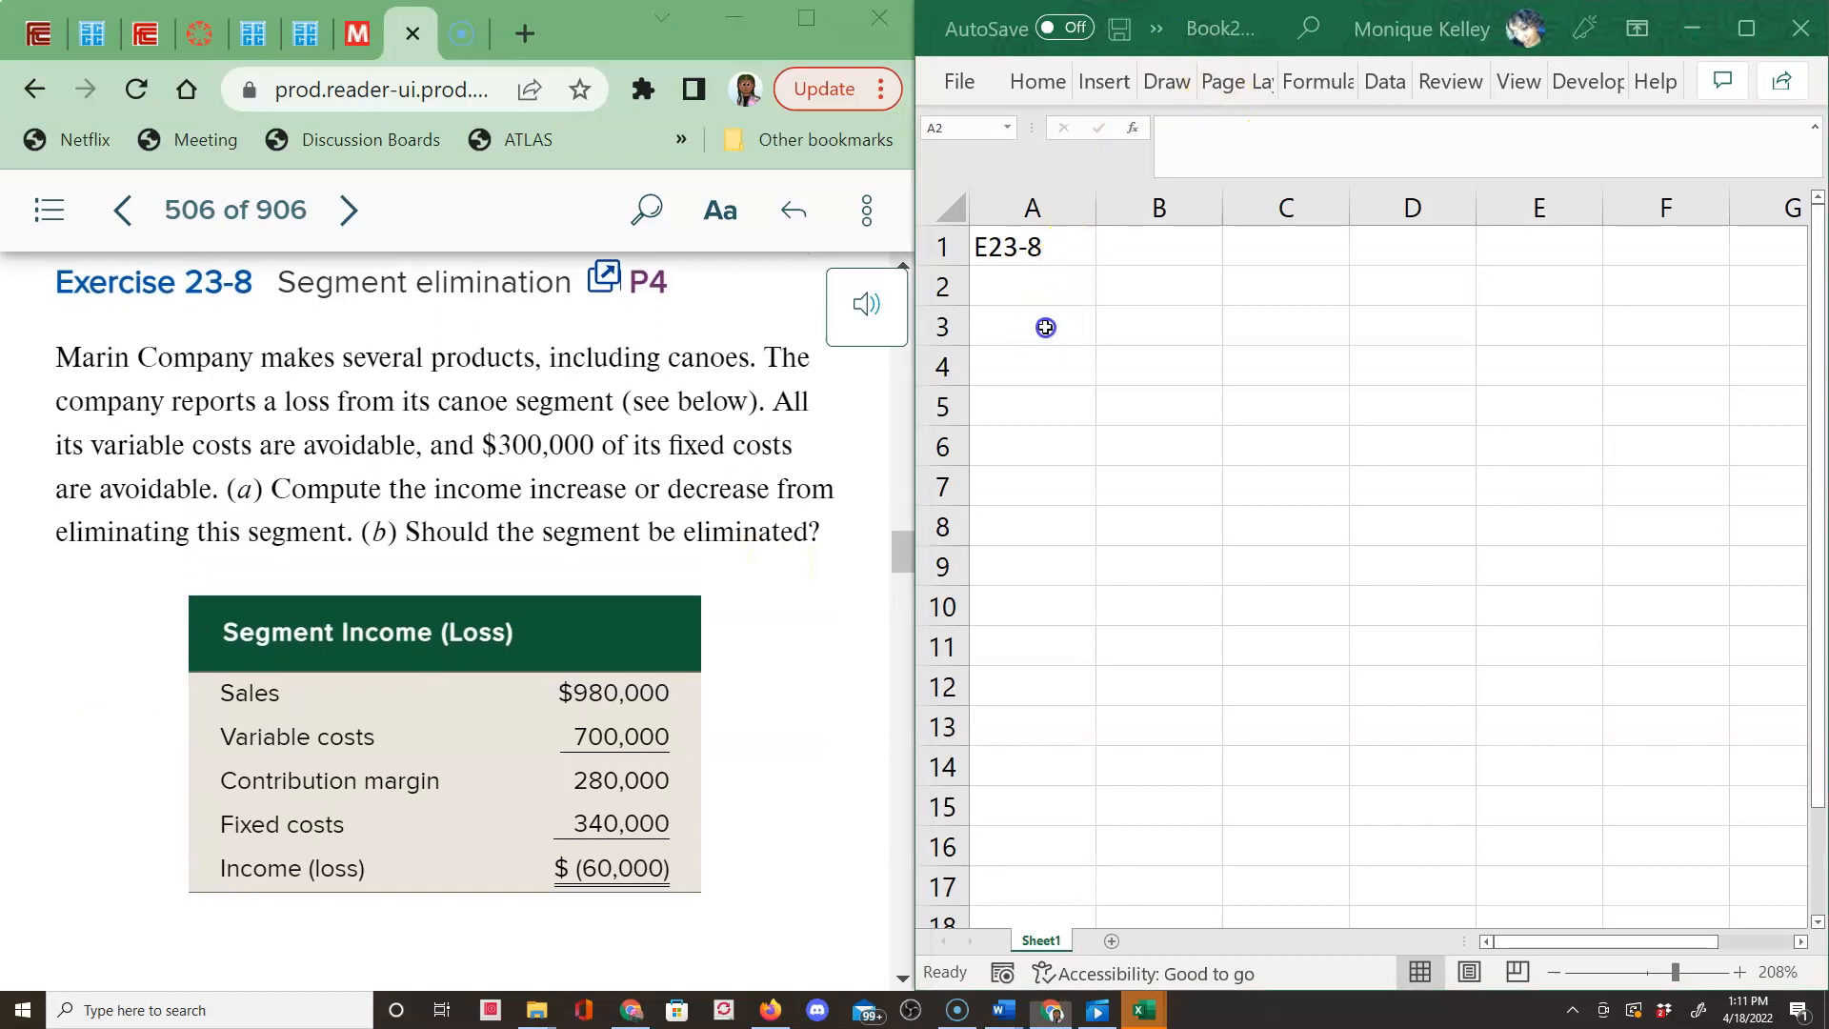
left_click(1045, 326)
type("arin")
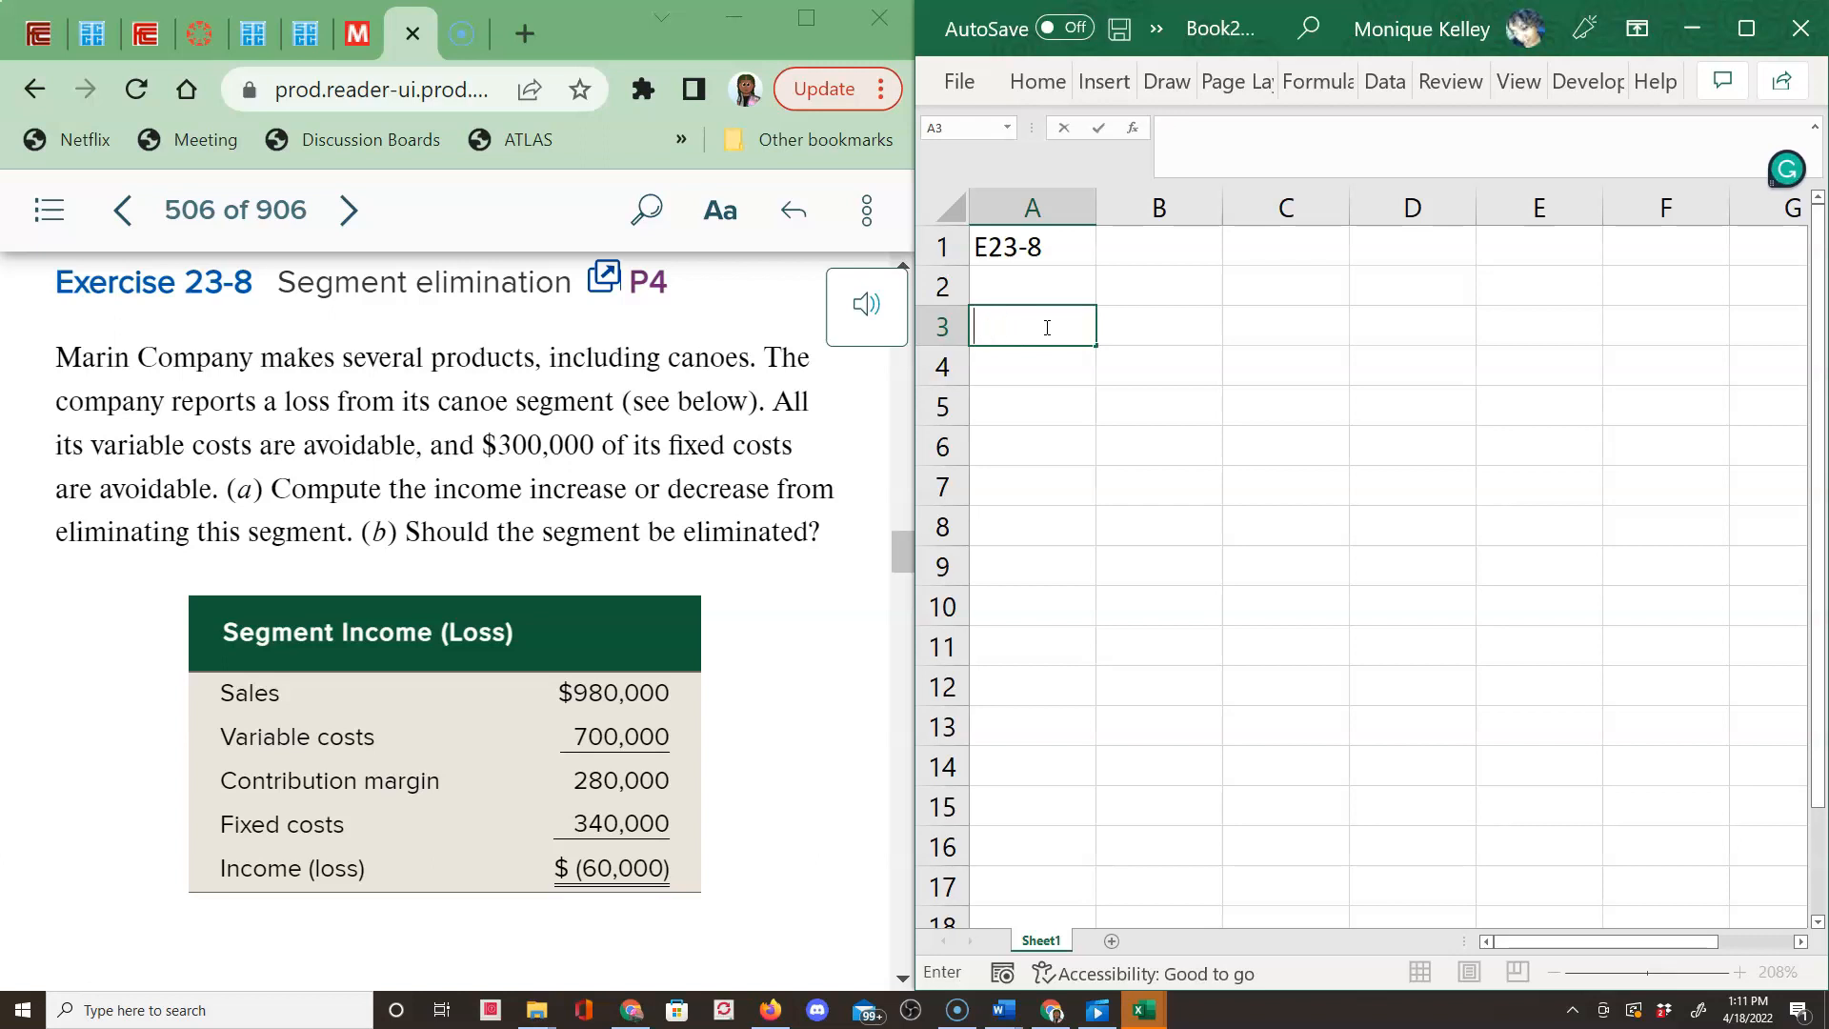
type("Marin Company")
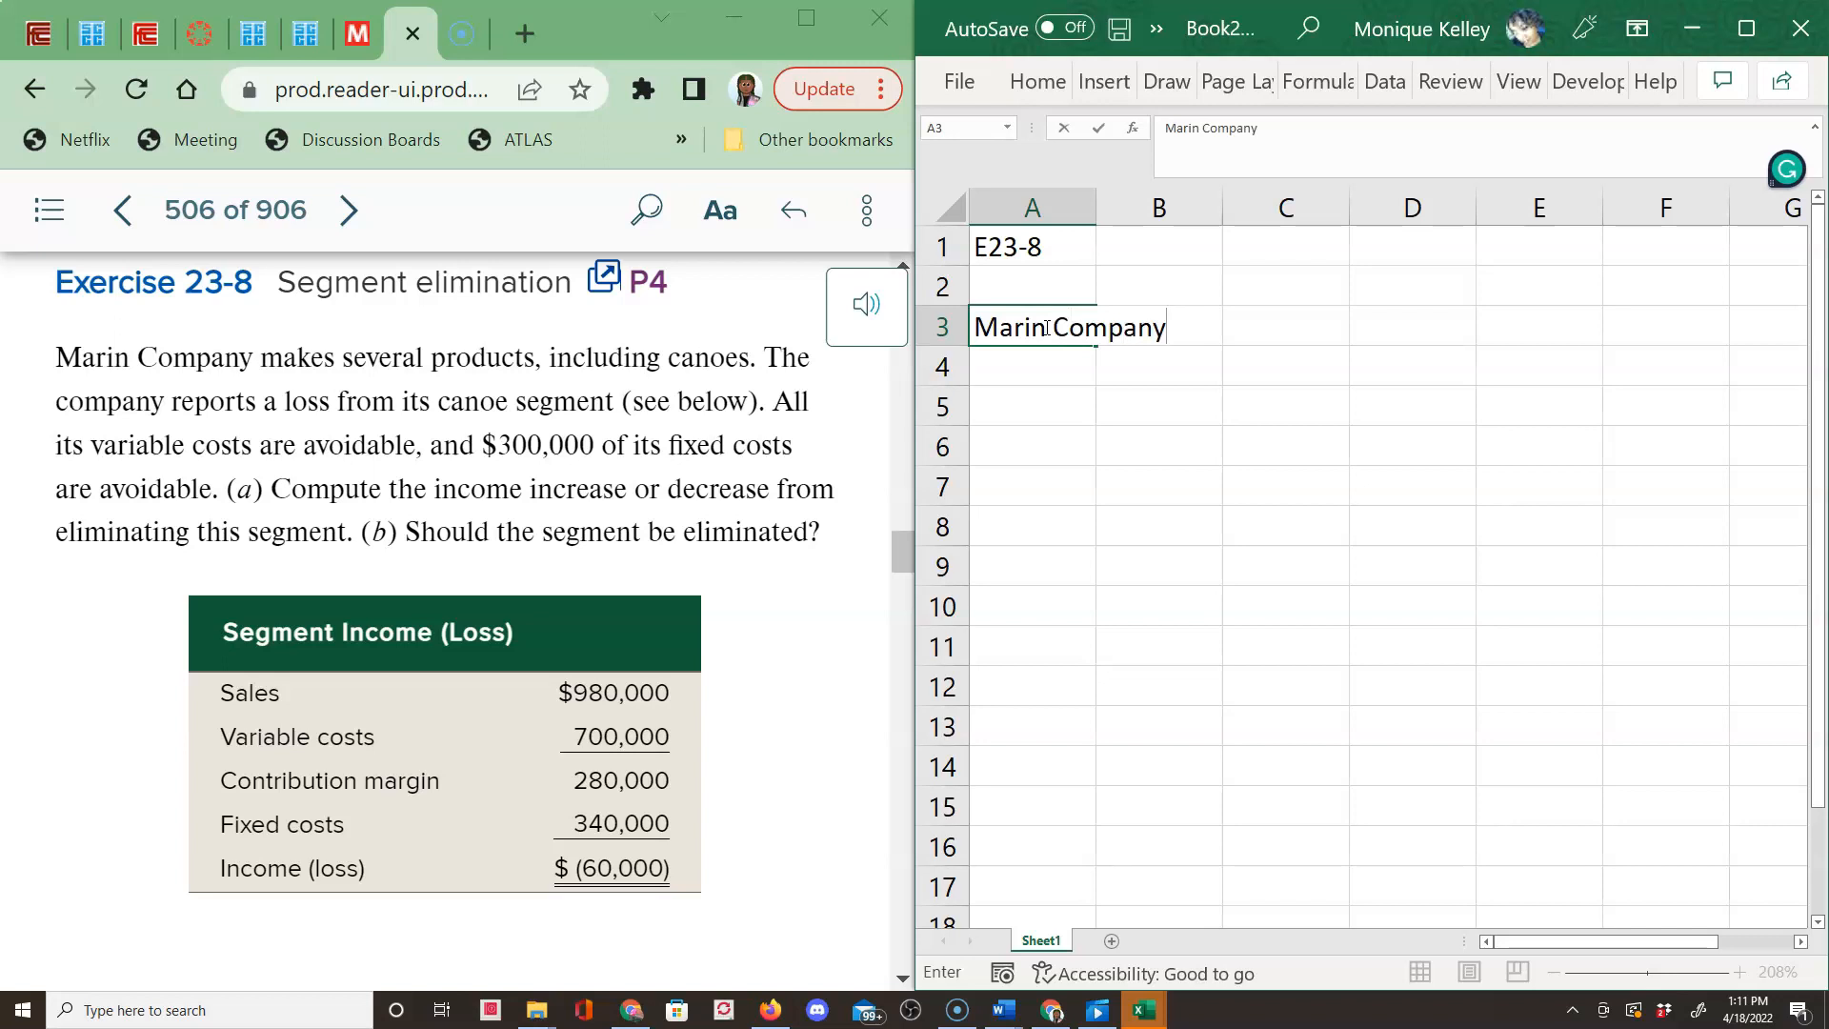
key("Return")
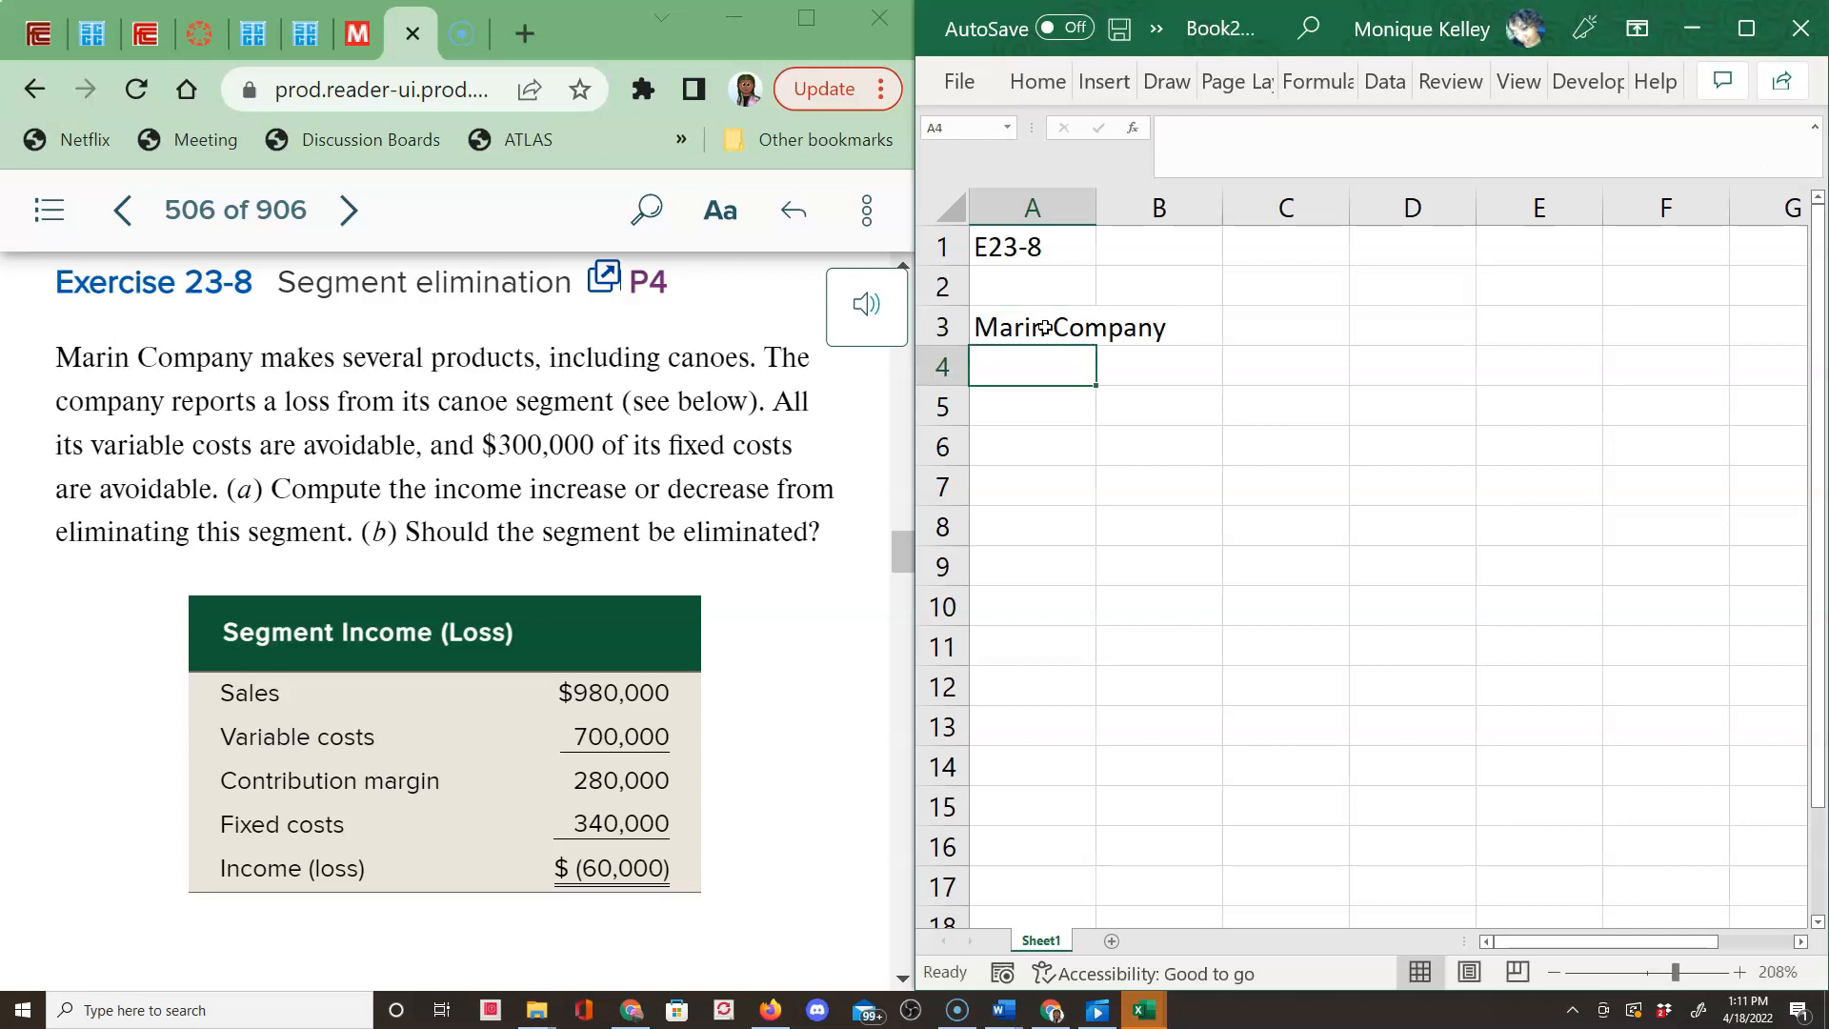
type("Segment Elimini")
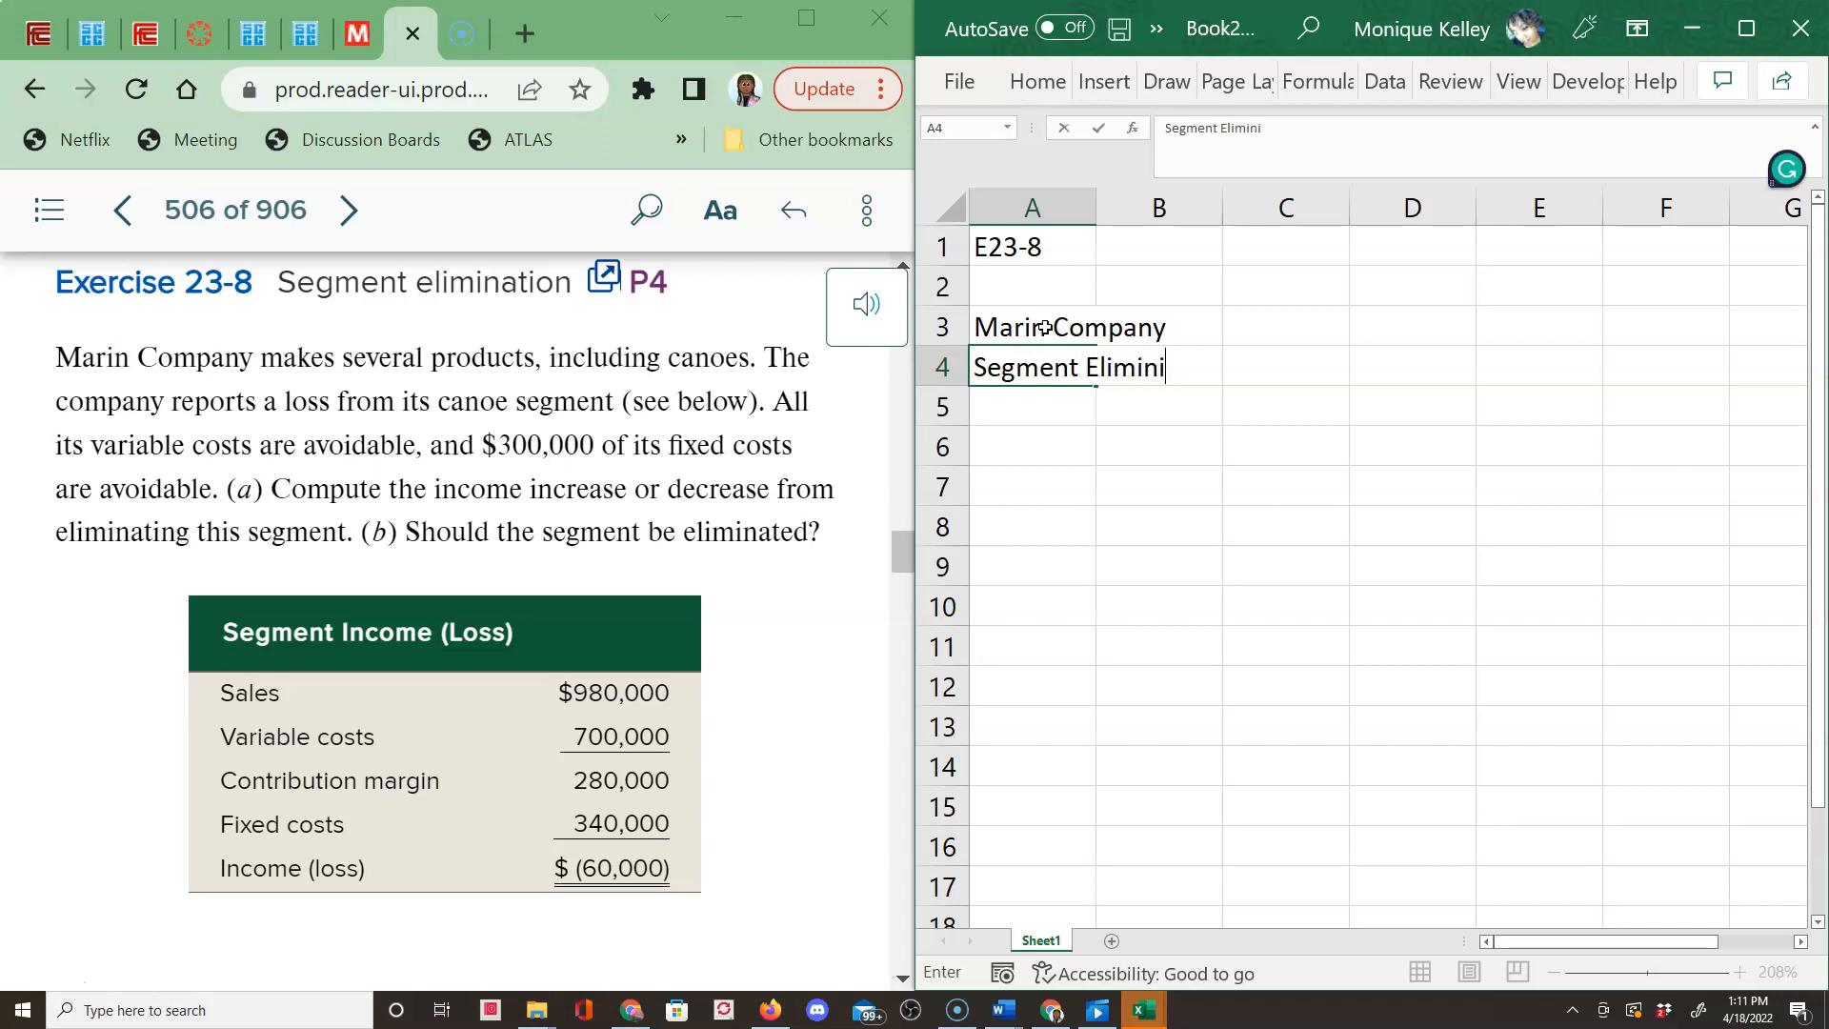
type("ation Analysis")
key("Return")
key("Return")
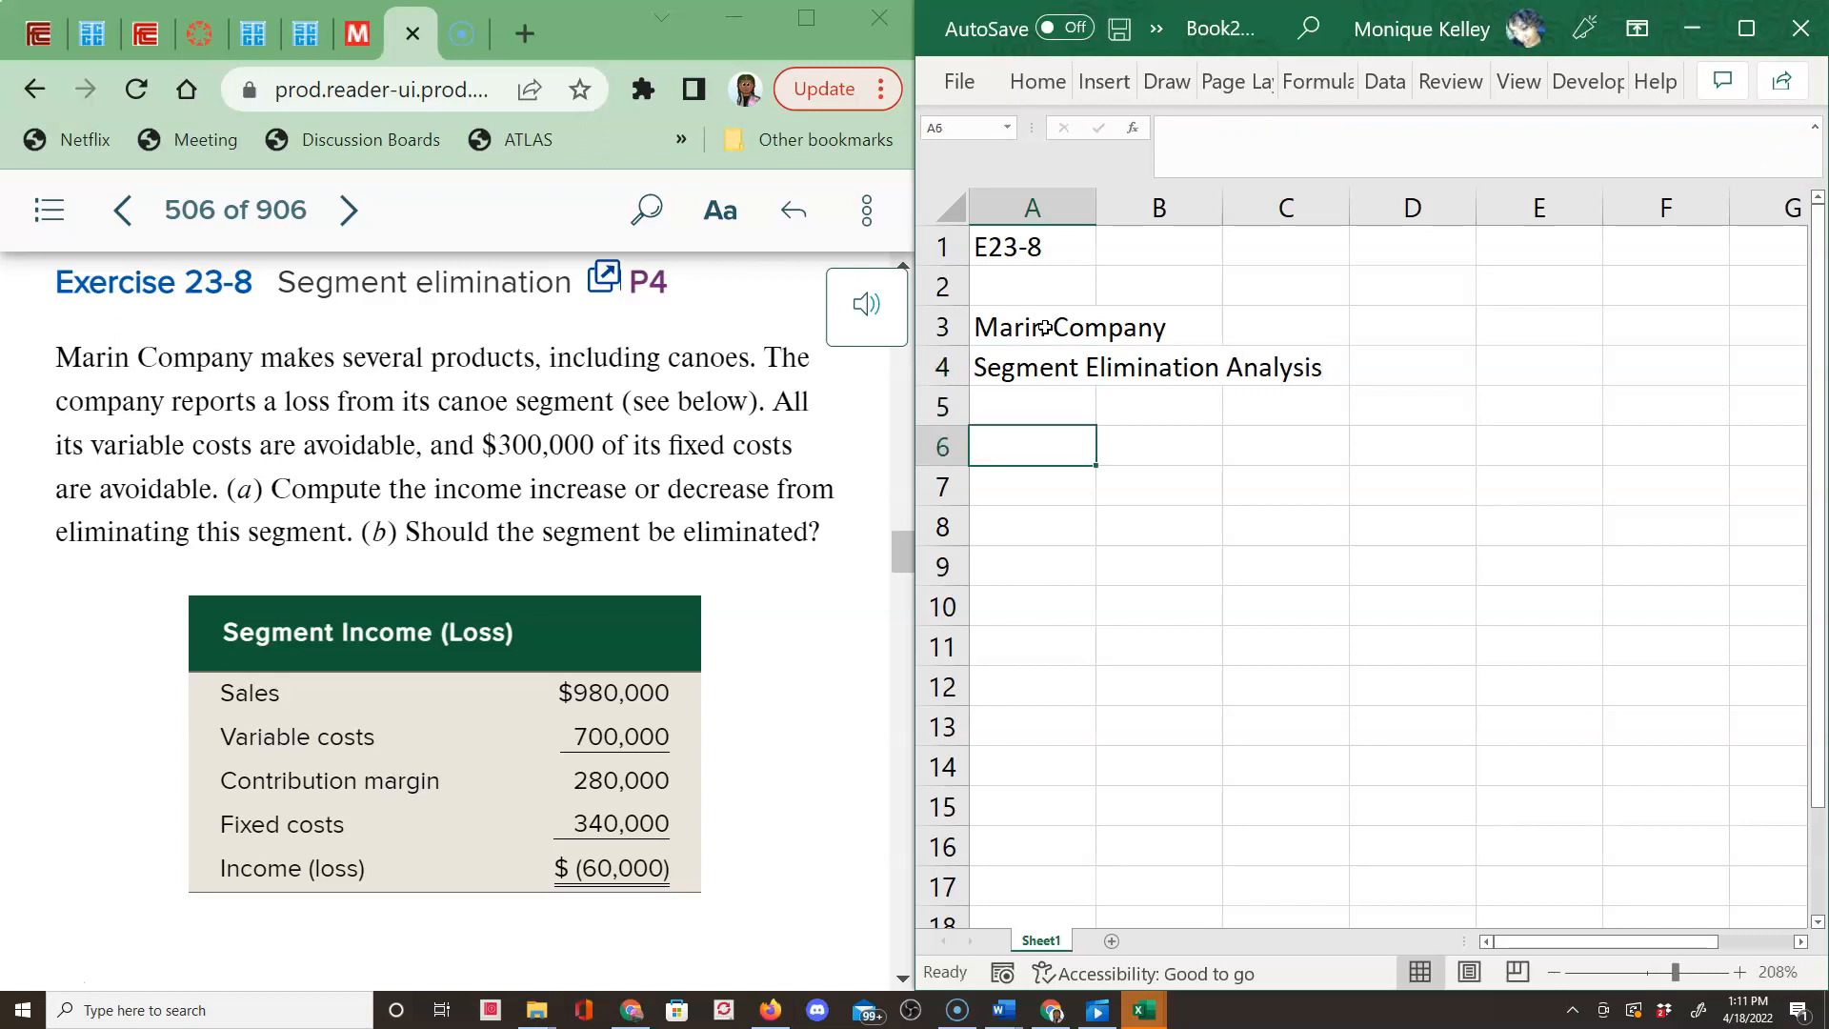
Enter the row 7 headings Amounts in A7, Continue in C7 and Eliminate in D7.
key("Return")
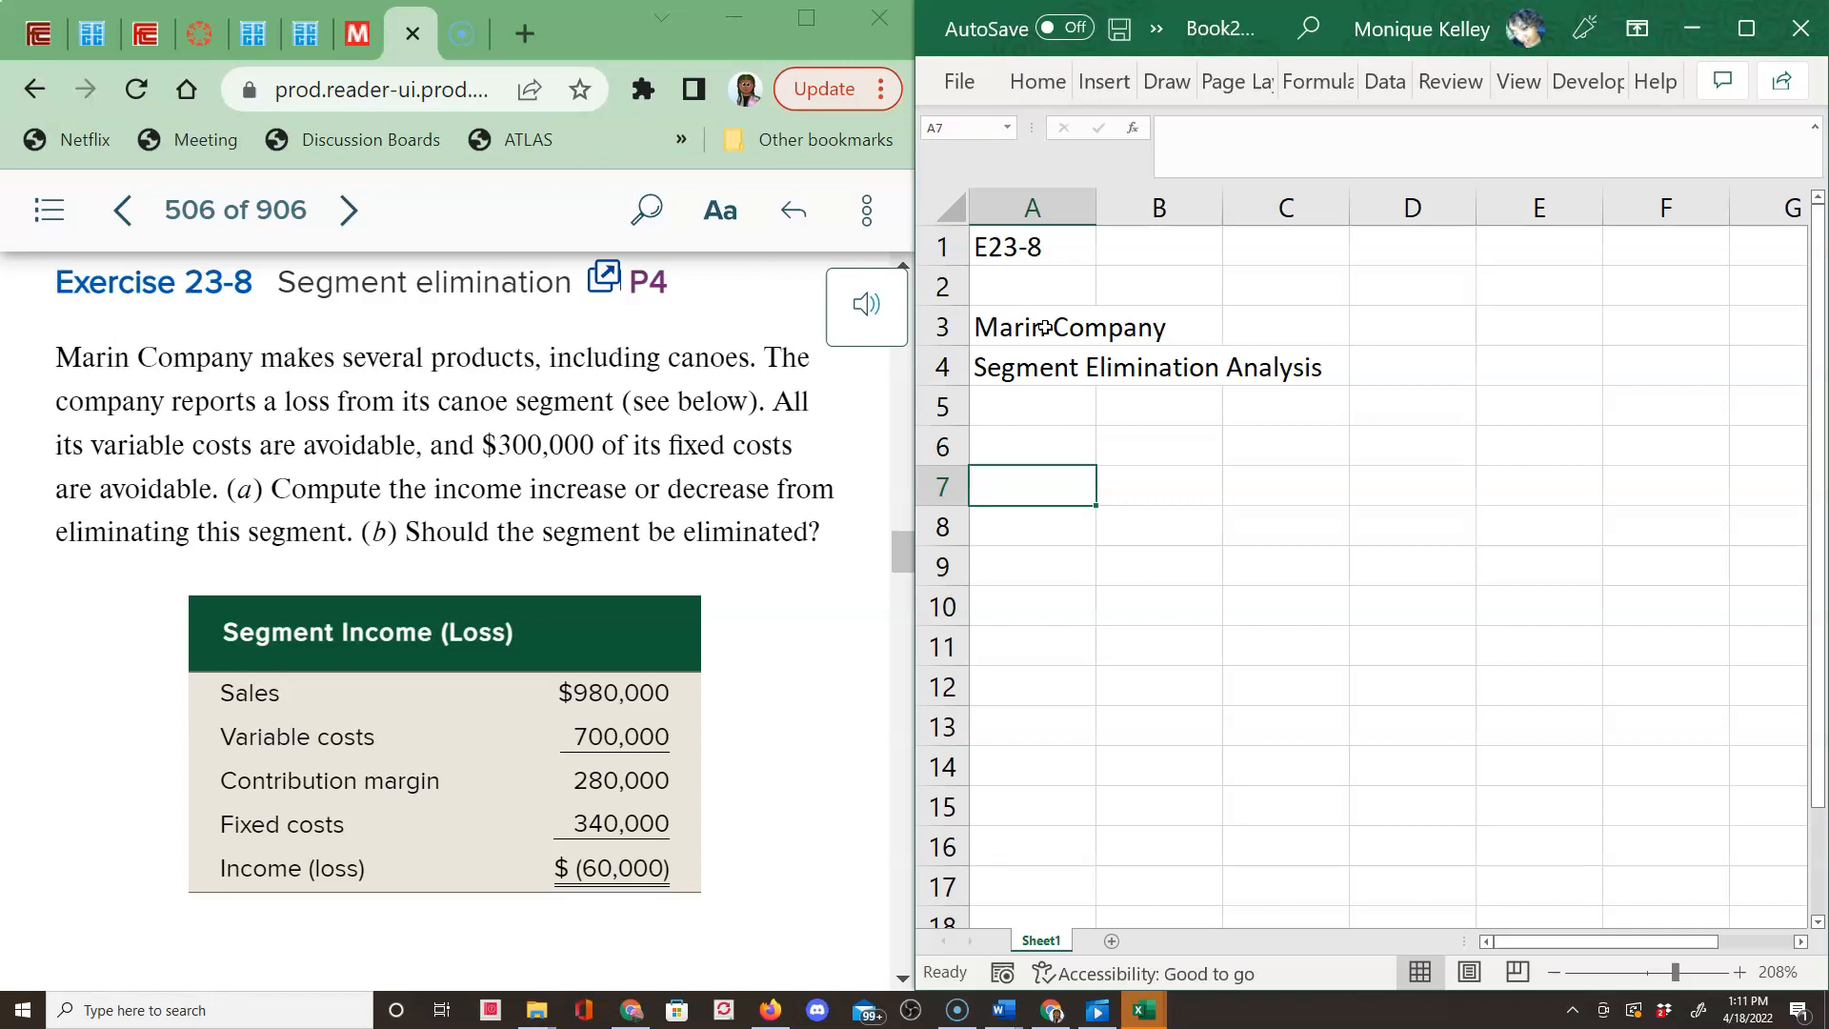
type("Am")
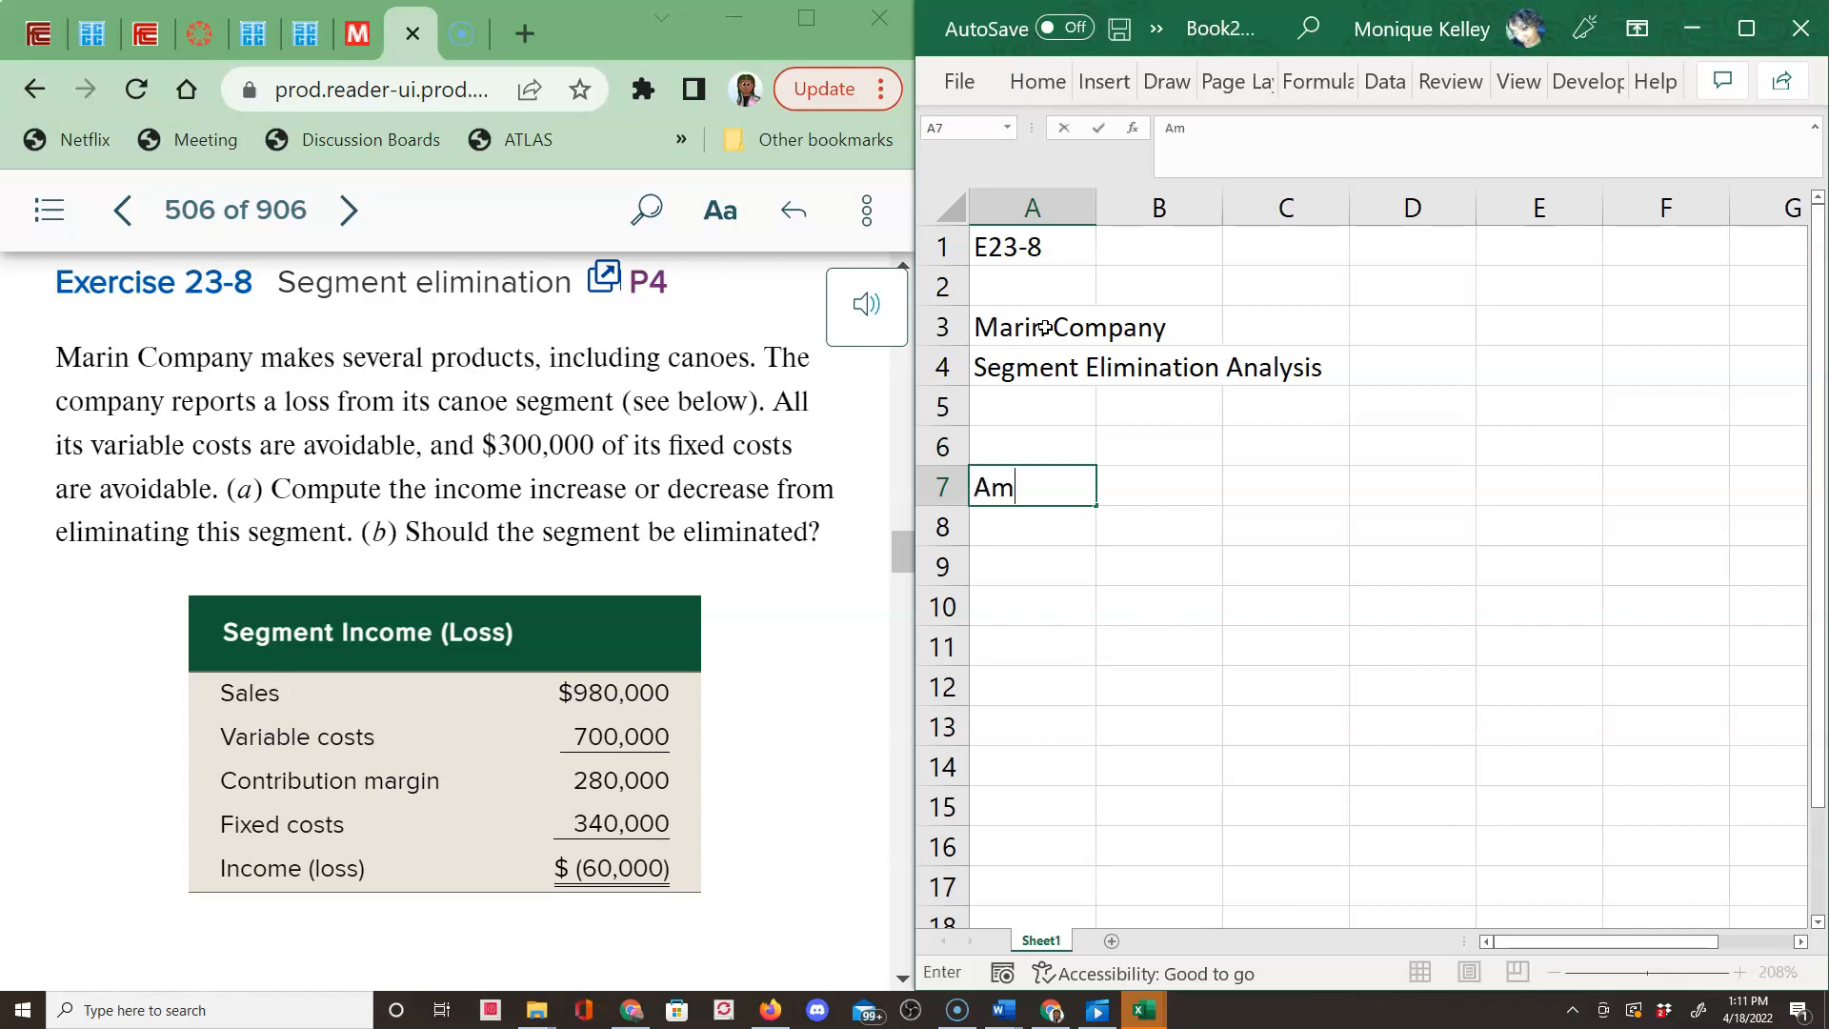
type("ounts")
key("Tab")
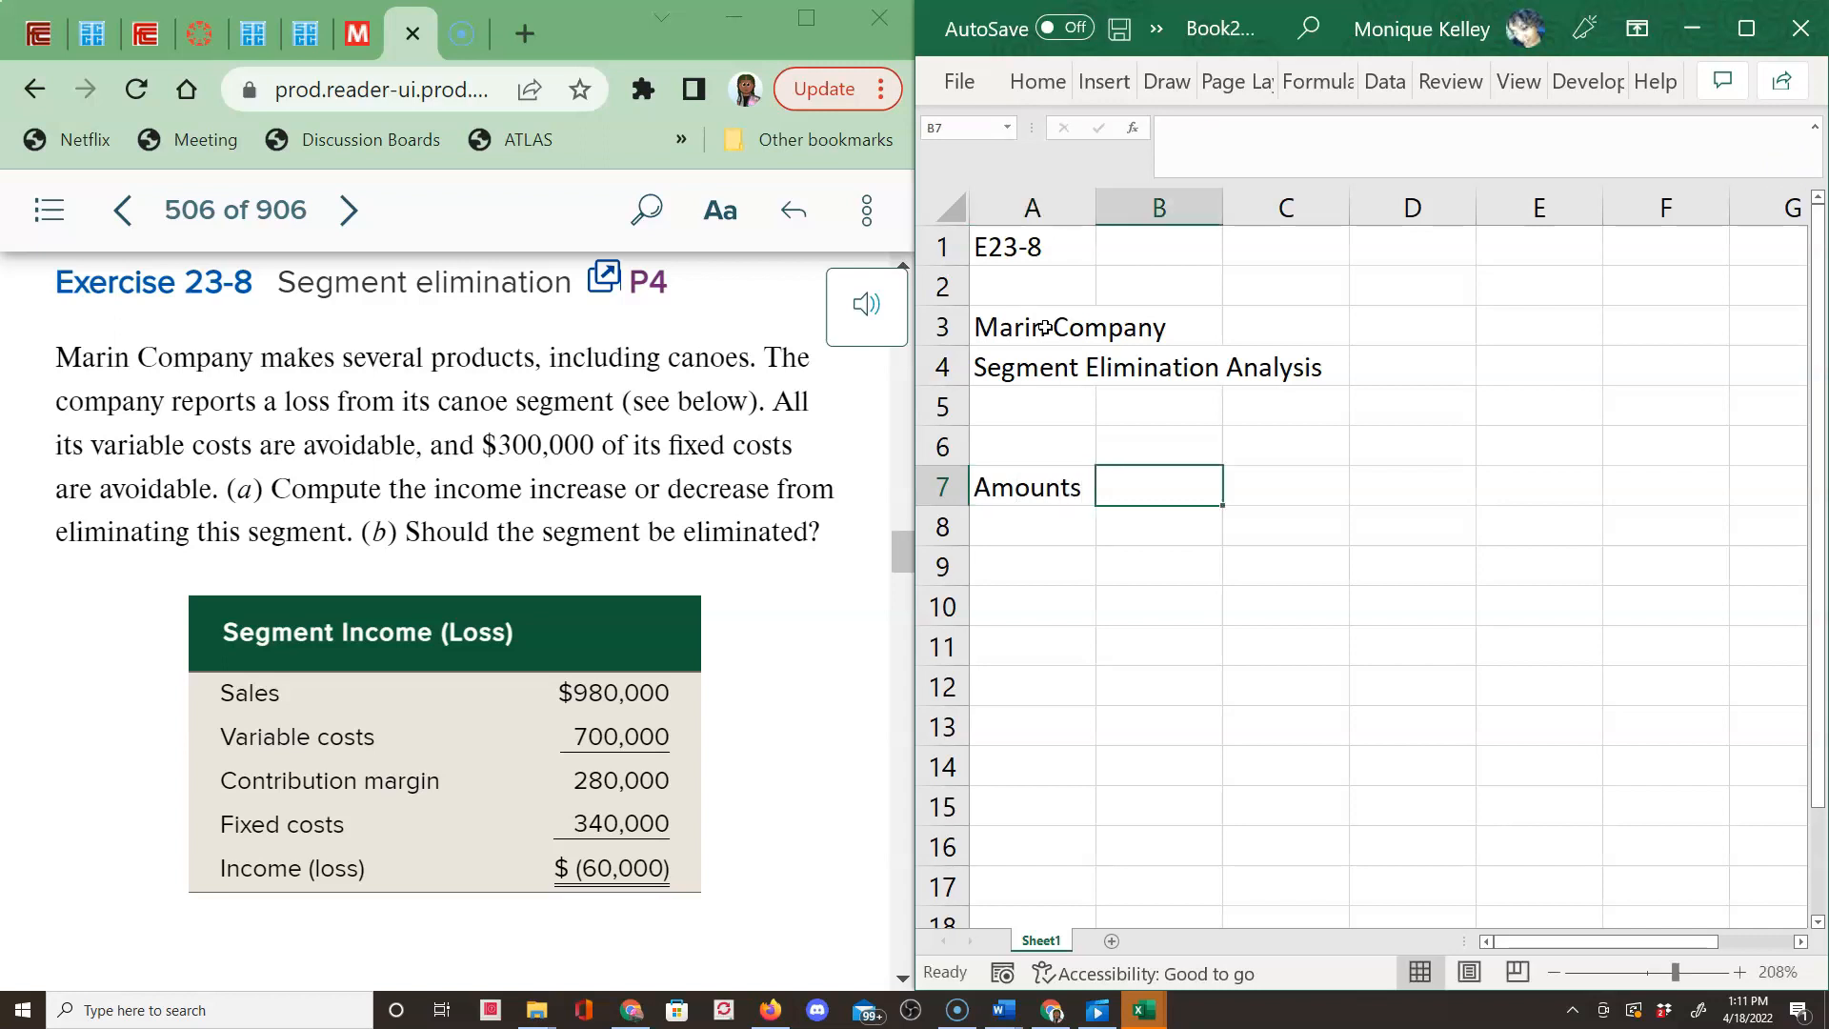
key("Right")
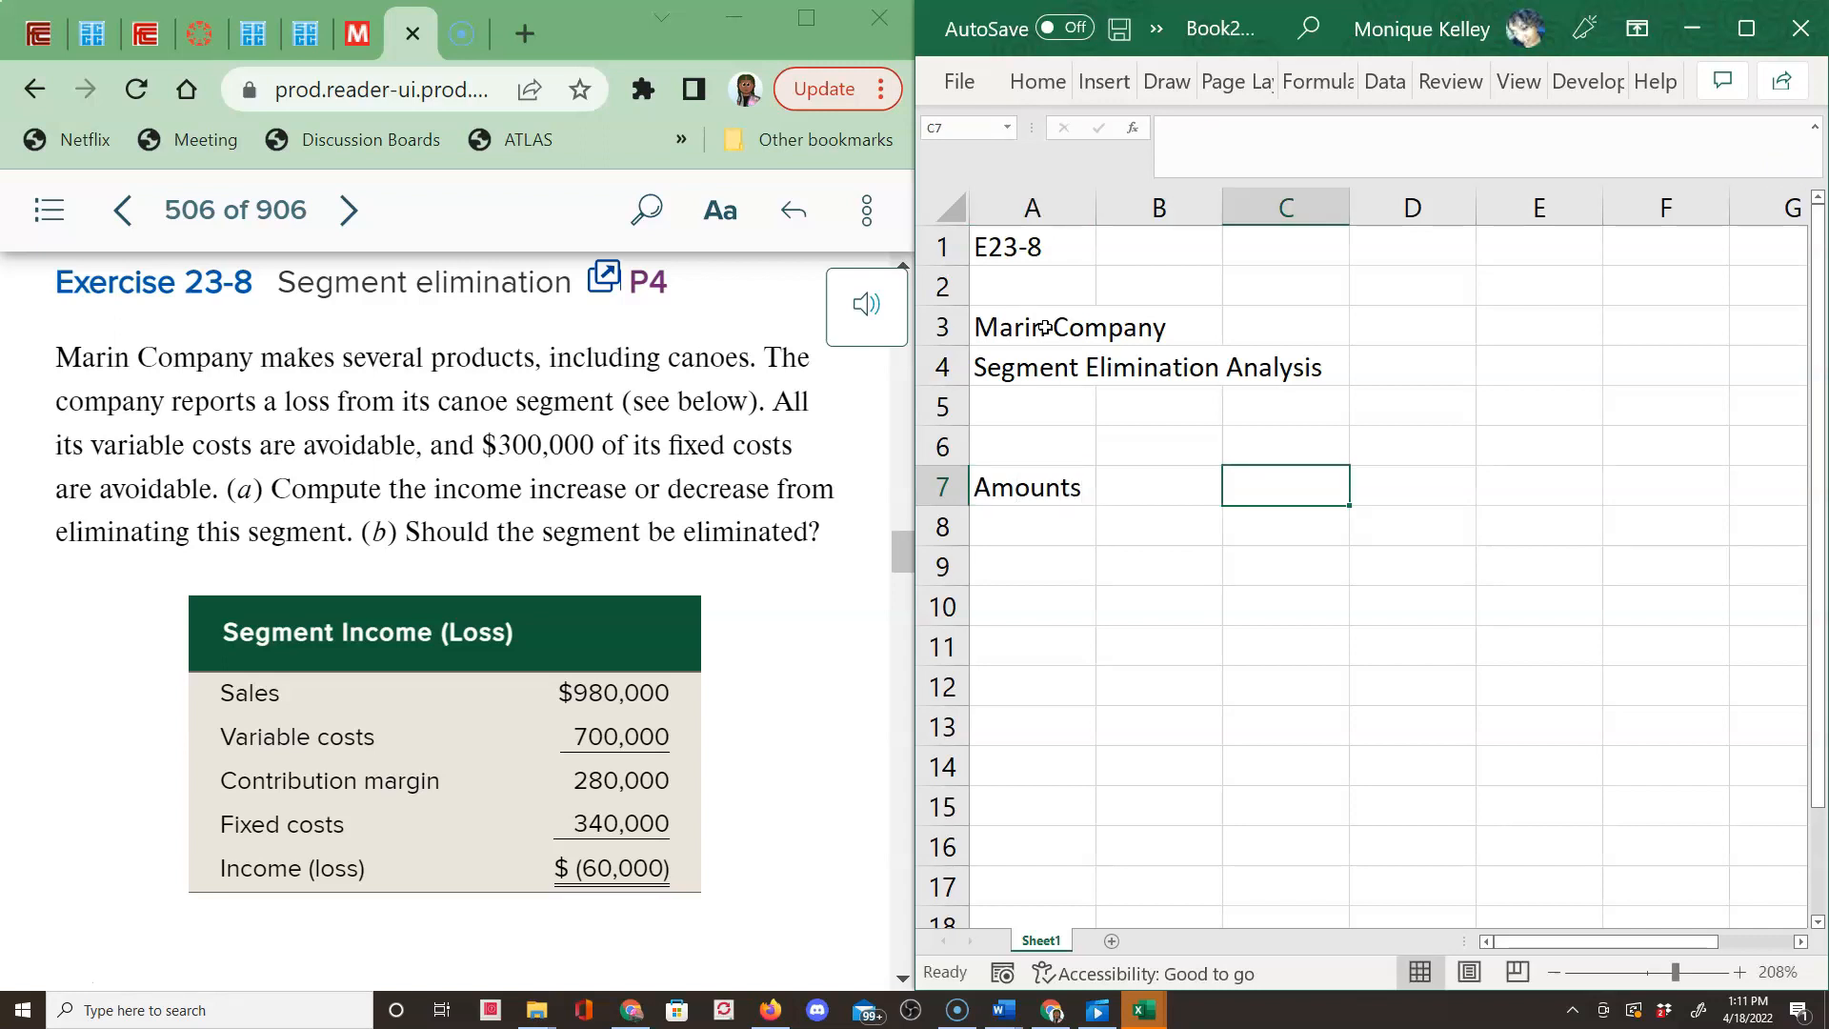
type("Continue")
key("Right")
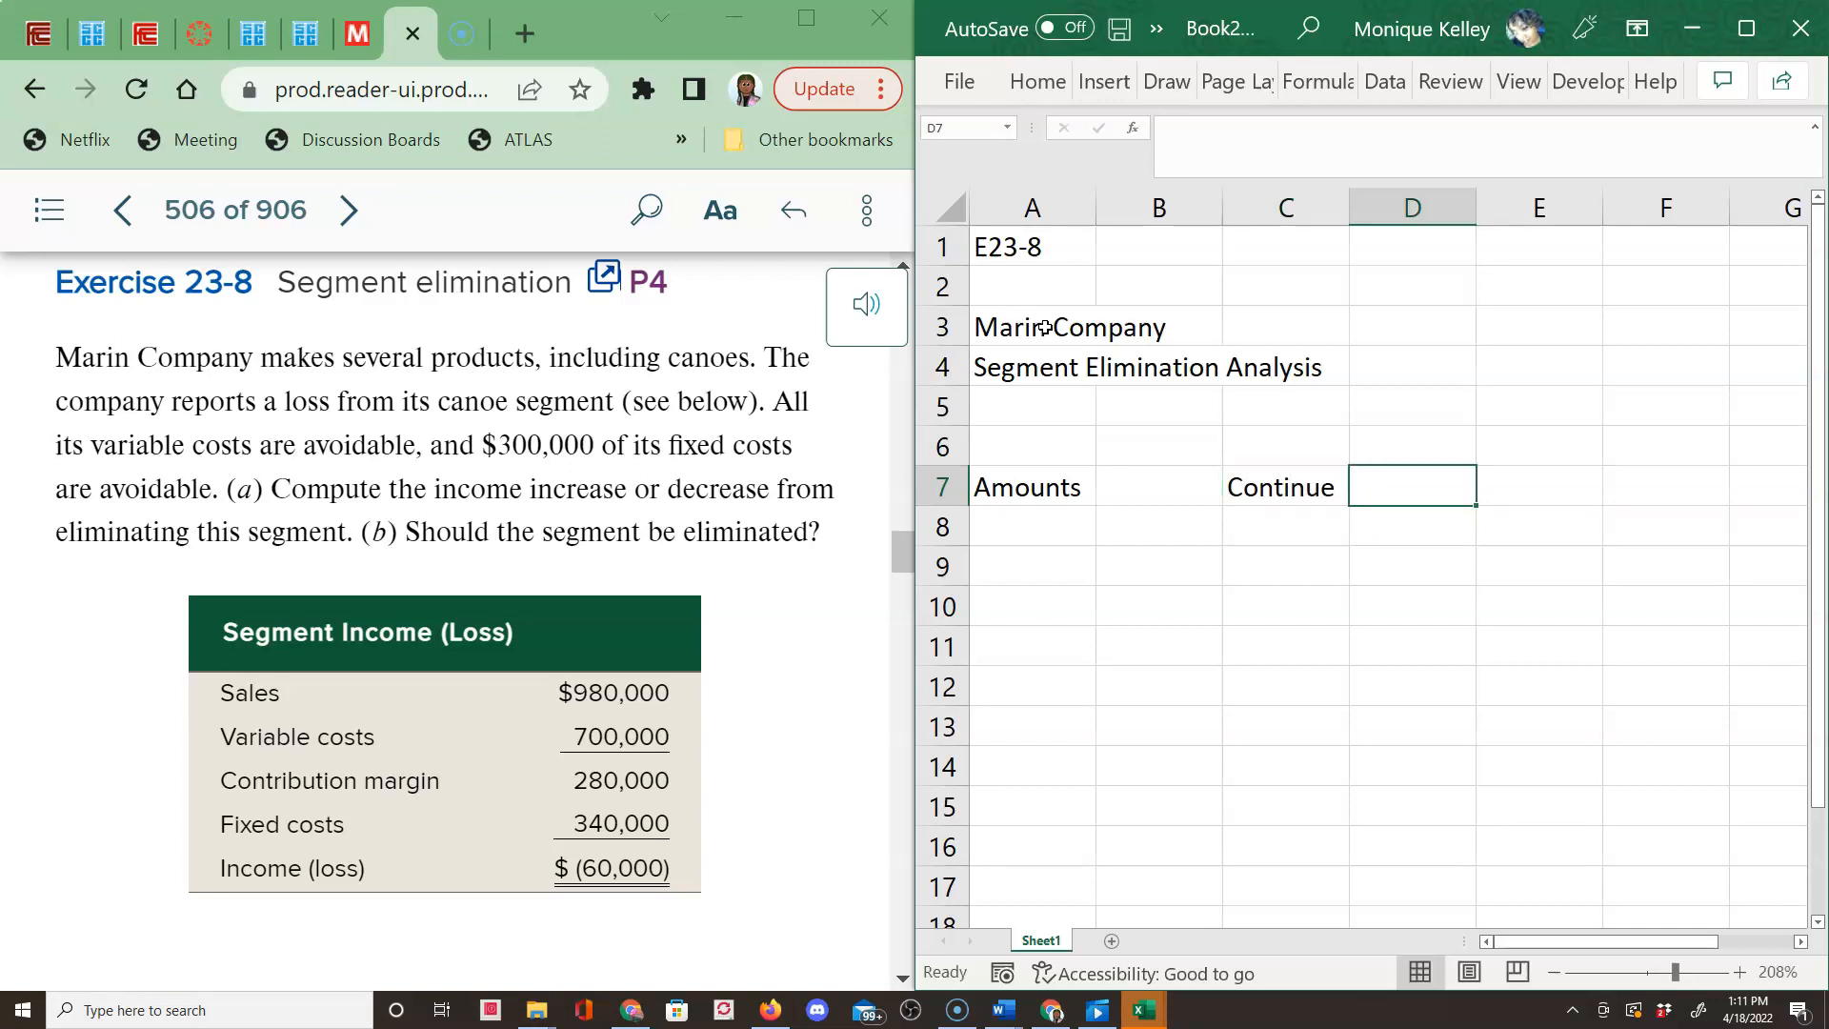
type("E")
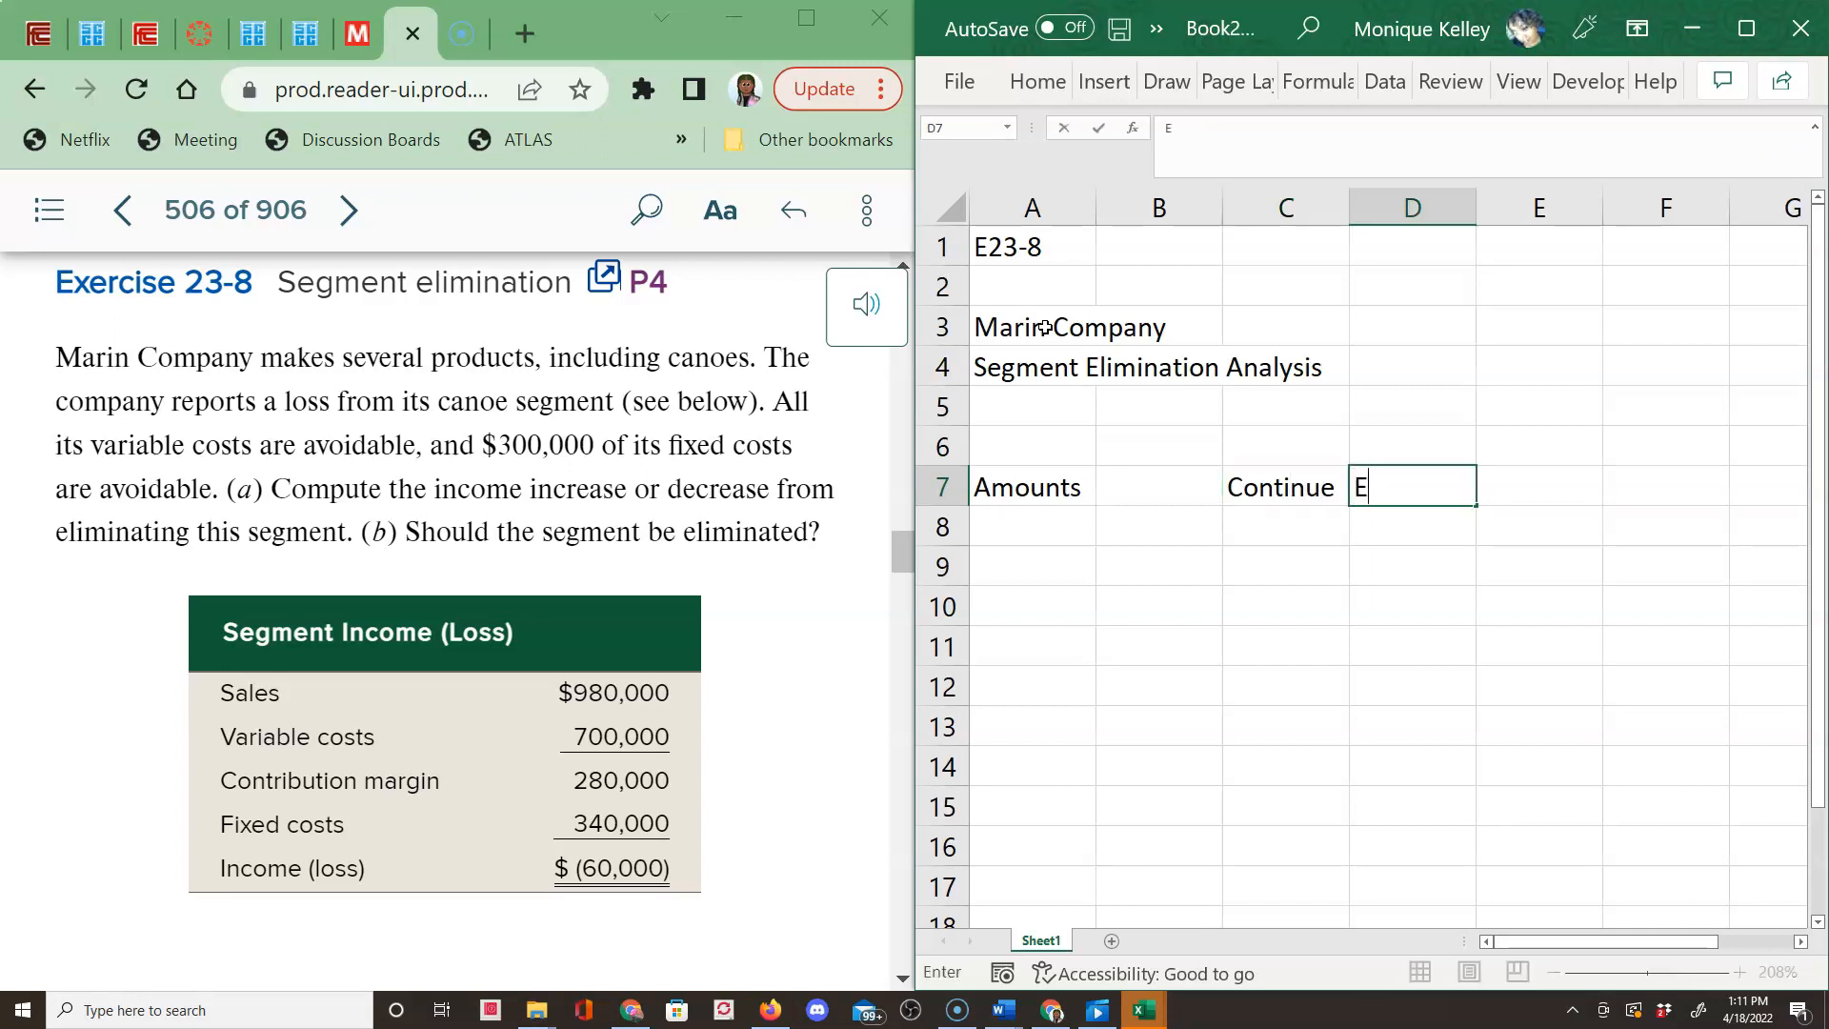
type("liminate")
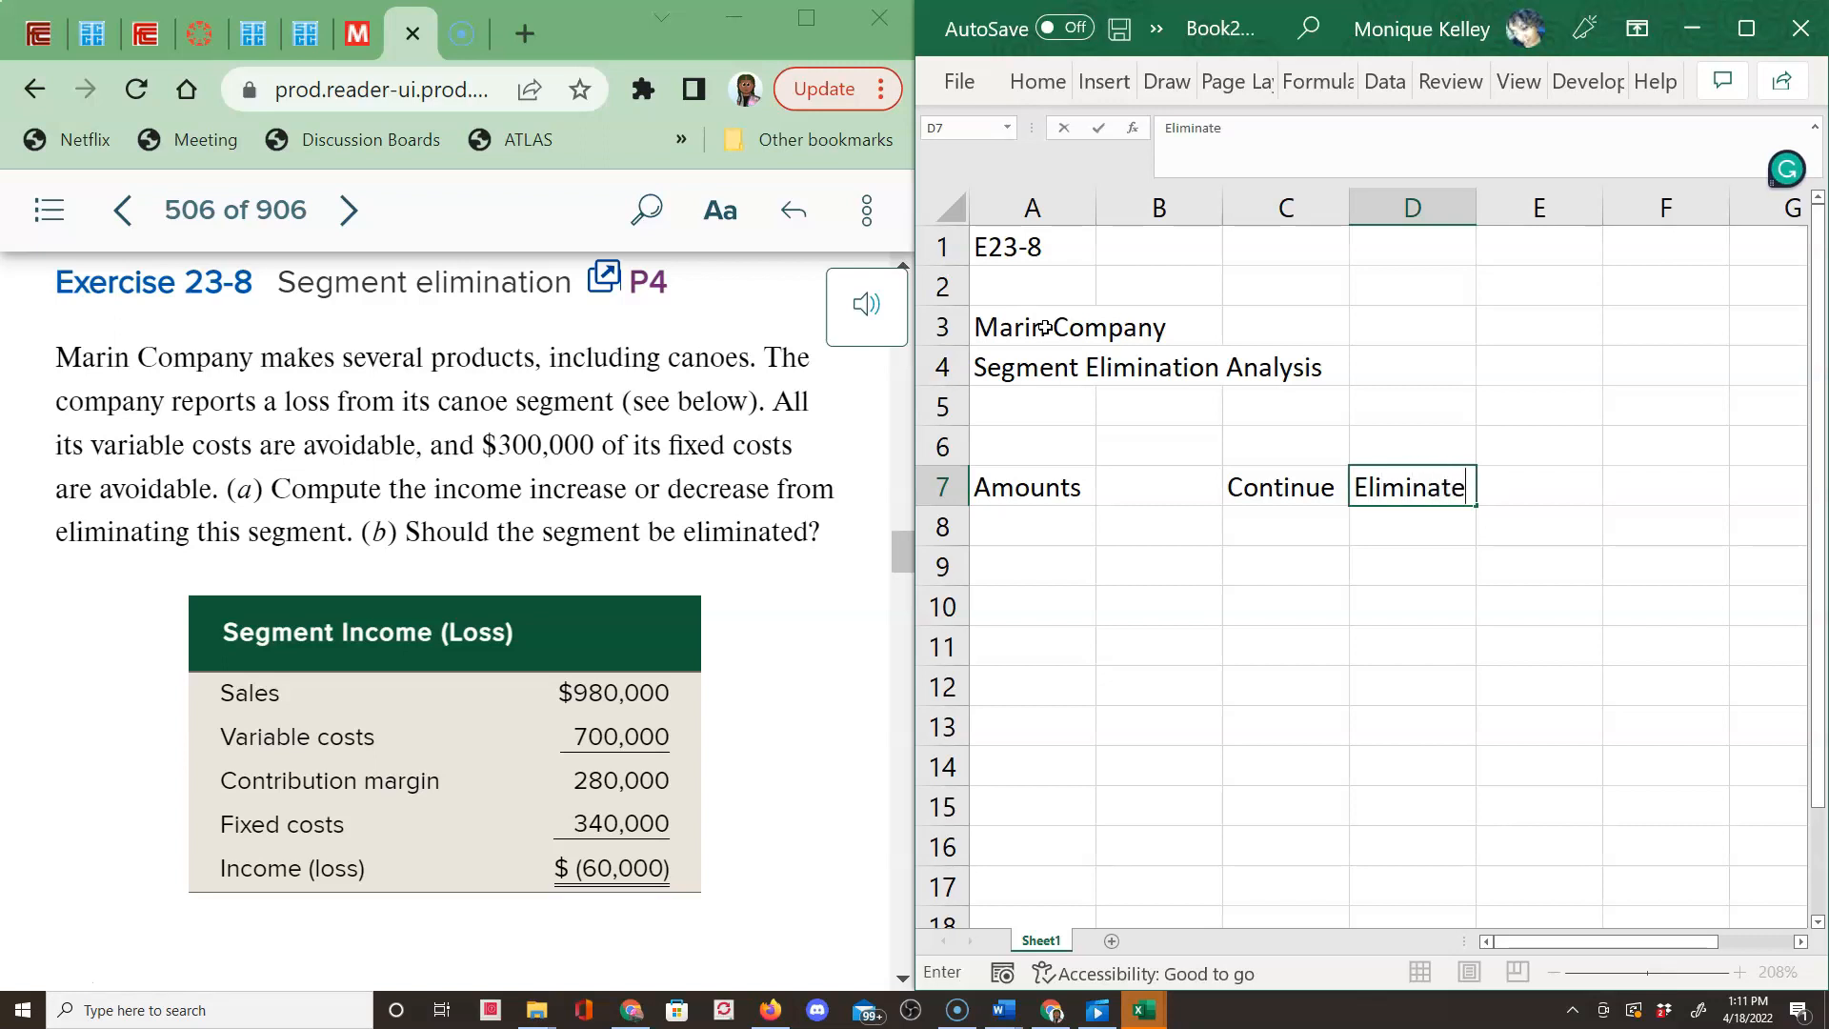
key("Right")
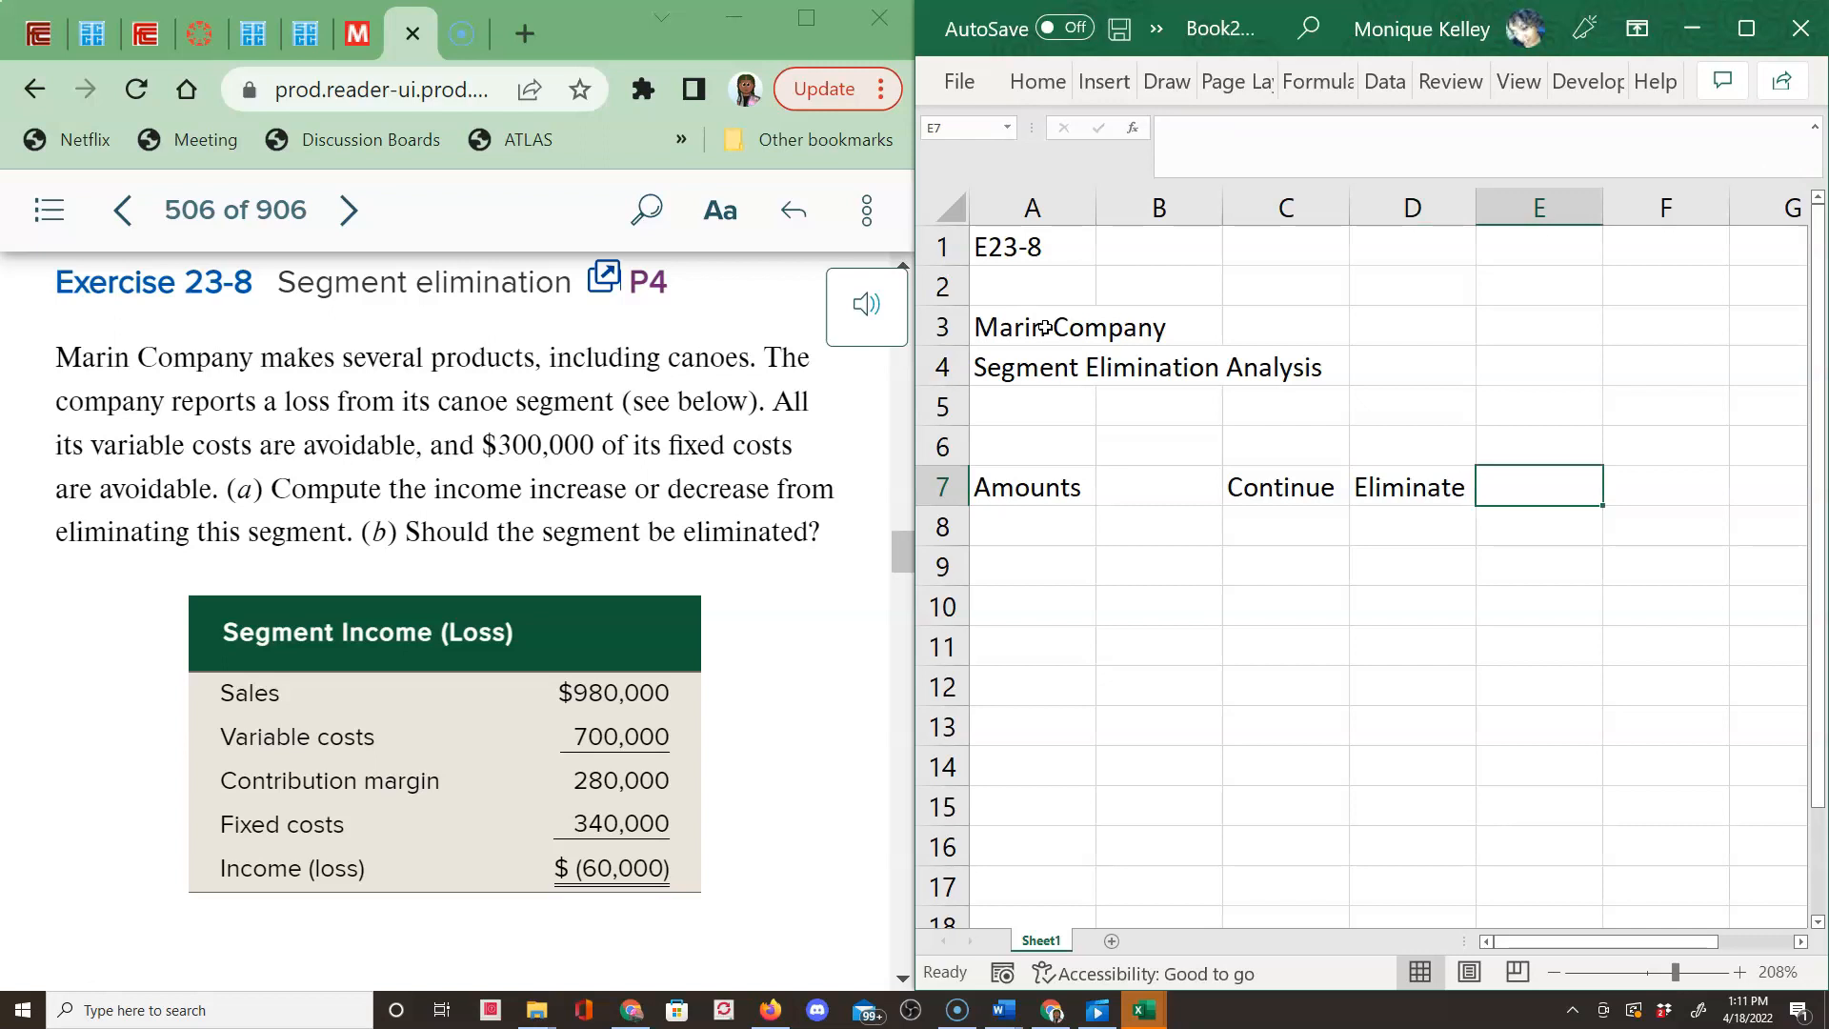
Enter the heading Income Increase (Decrease) in cell E7.
type("Income Increa")
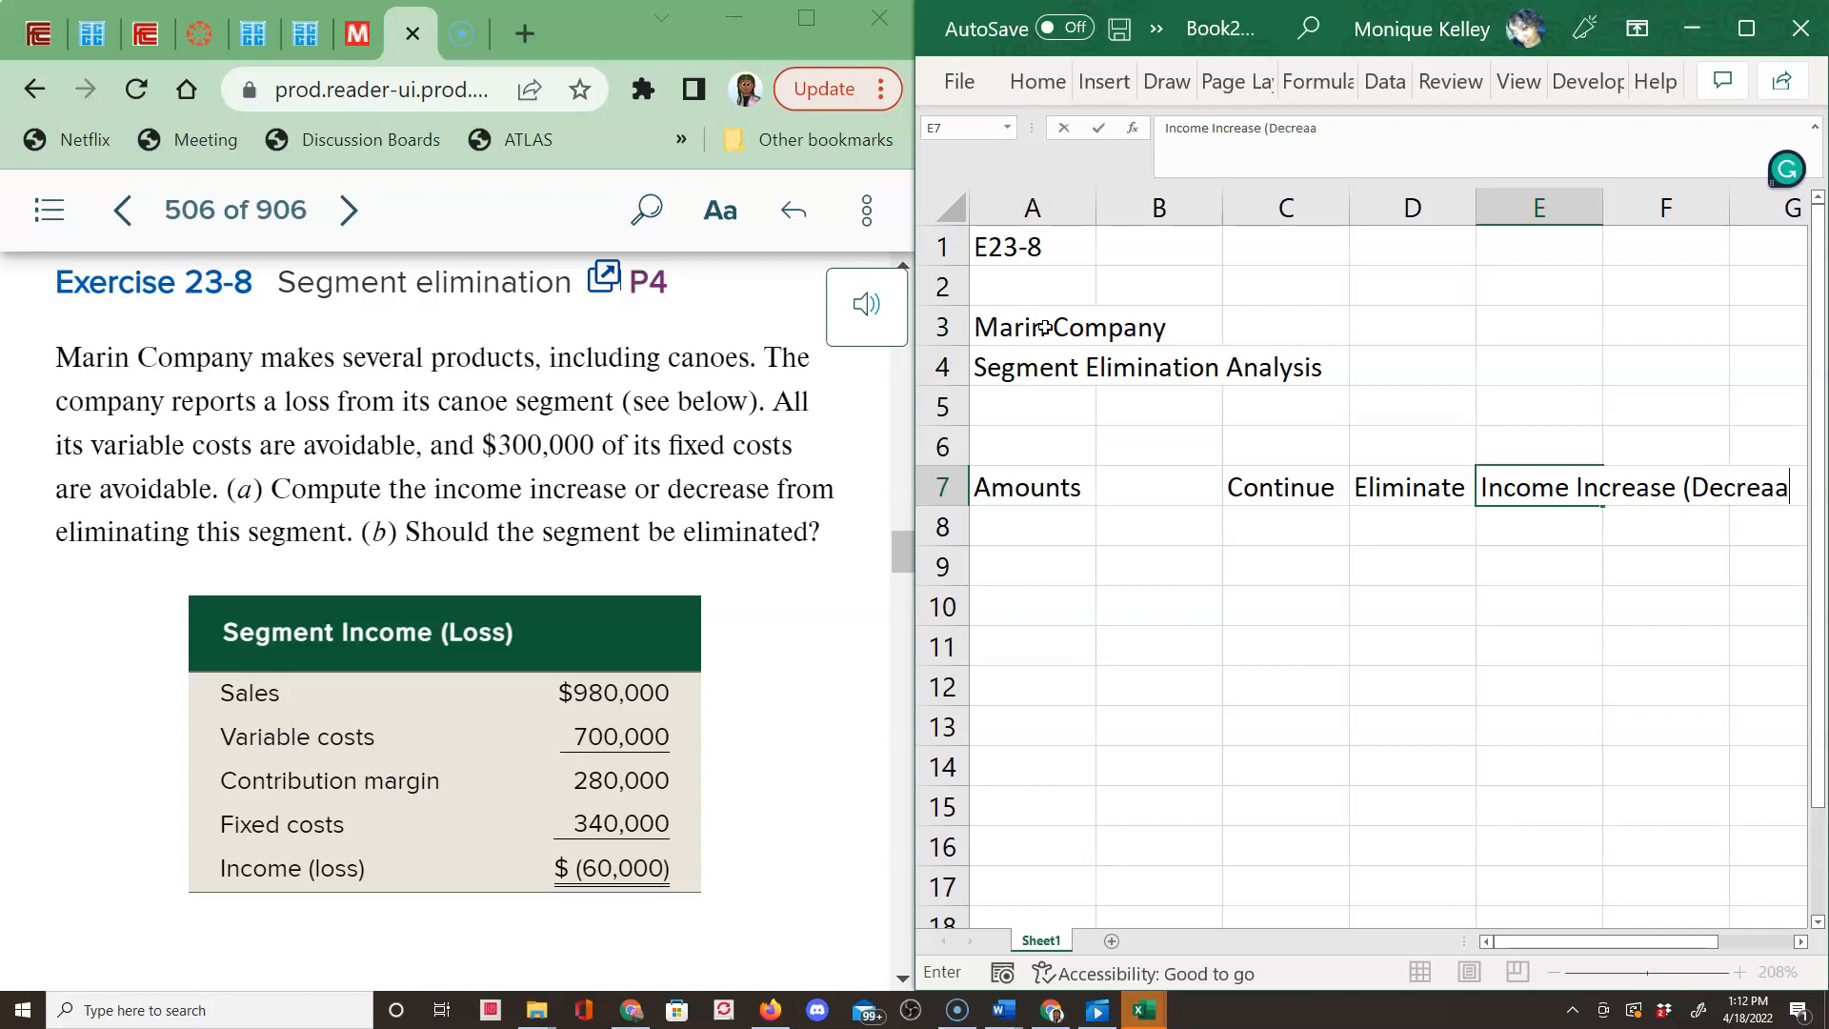
type("se")
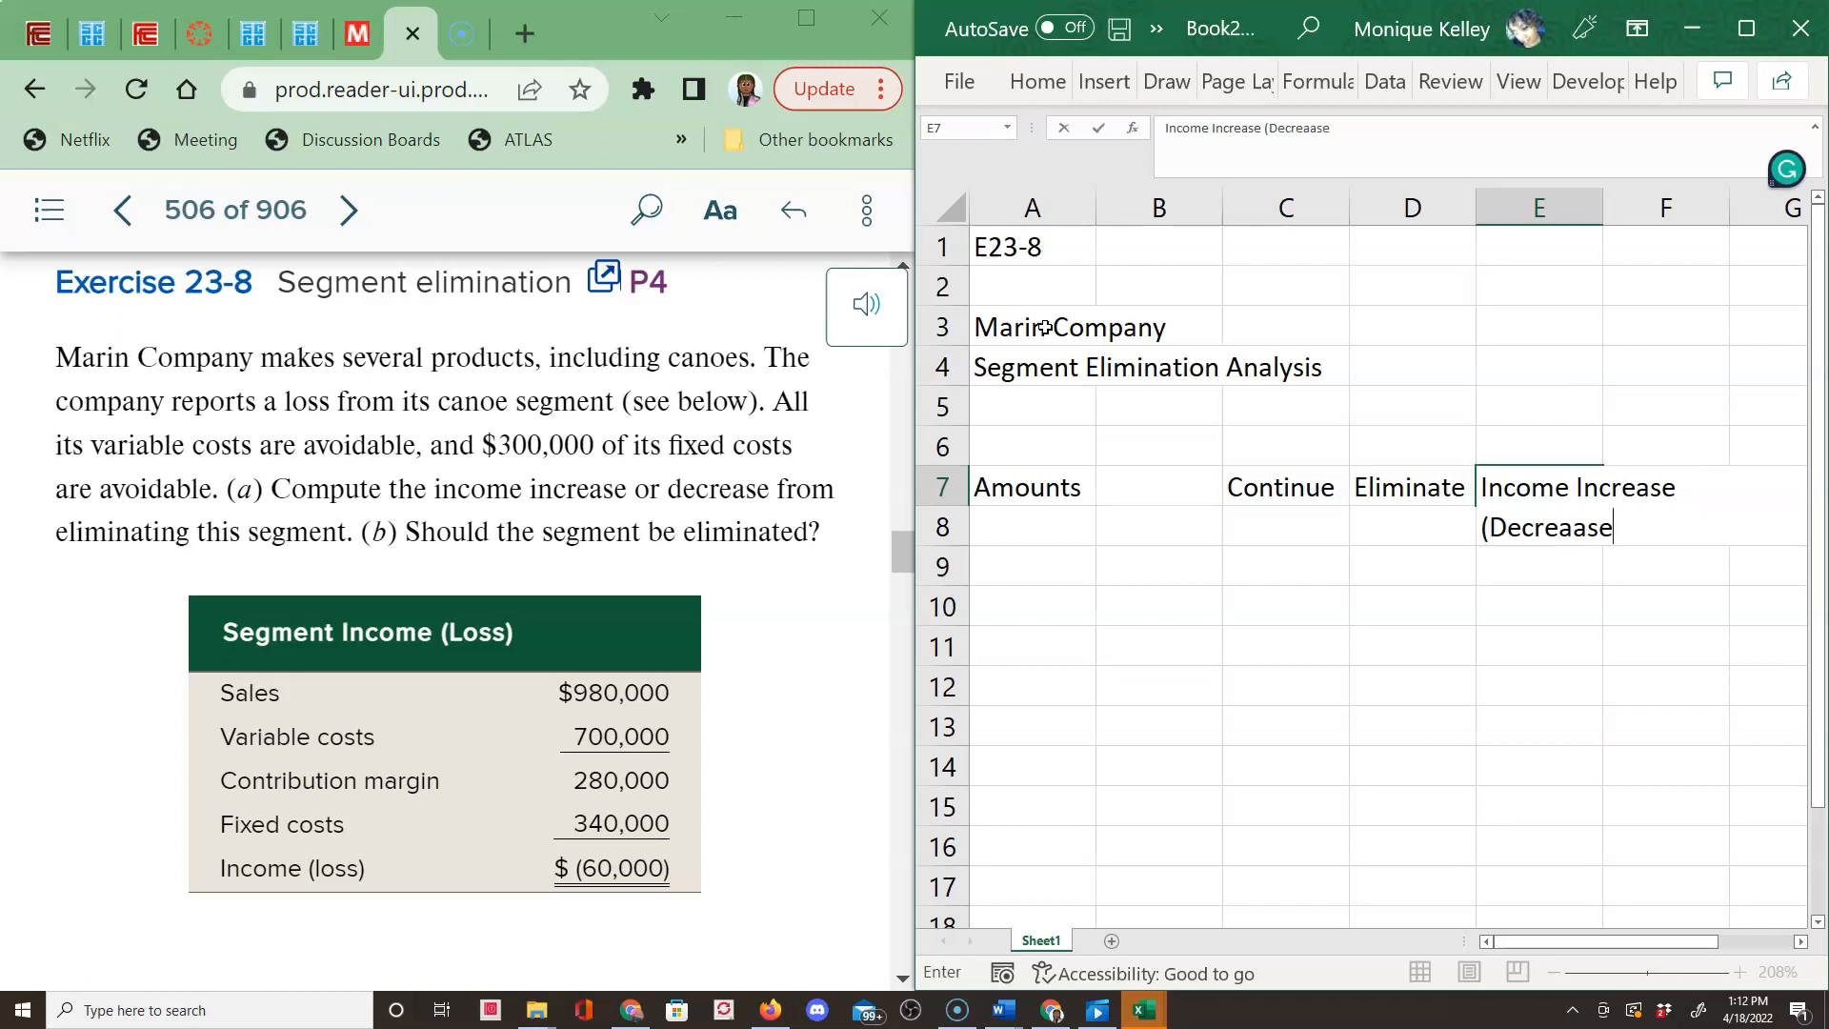
key("BackSpace")
type("ases")
key("BackSpace")
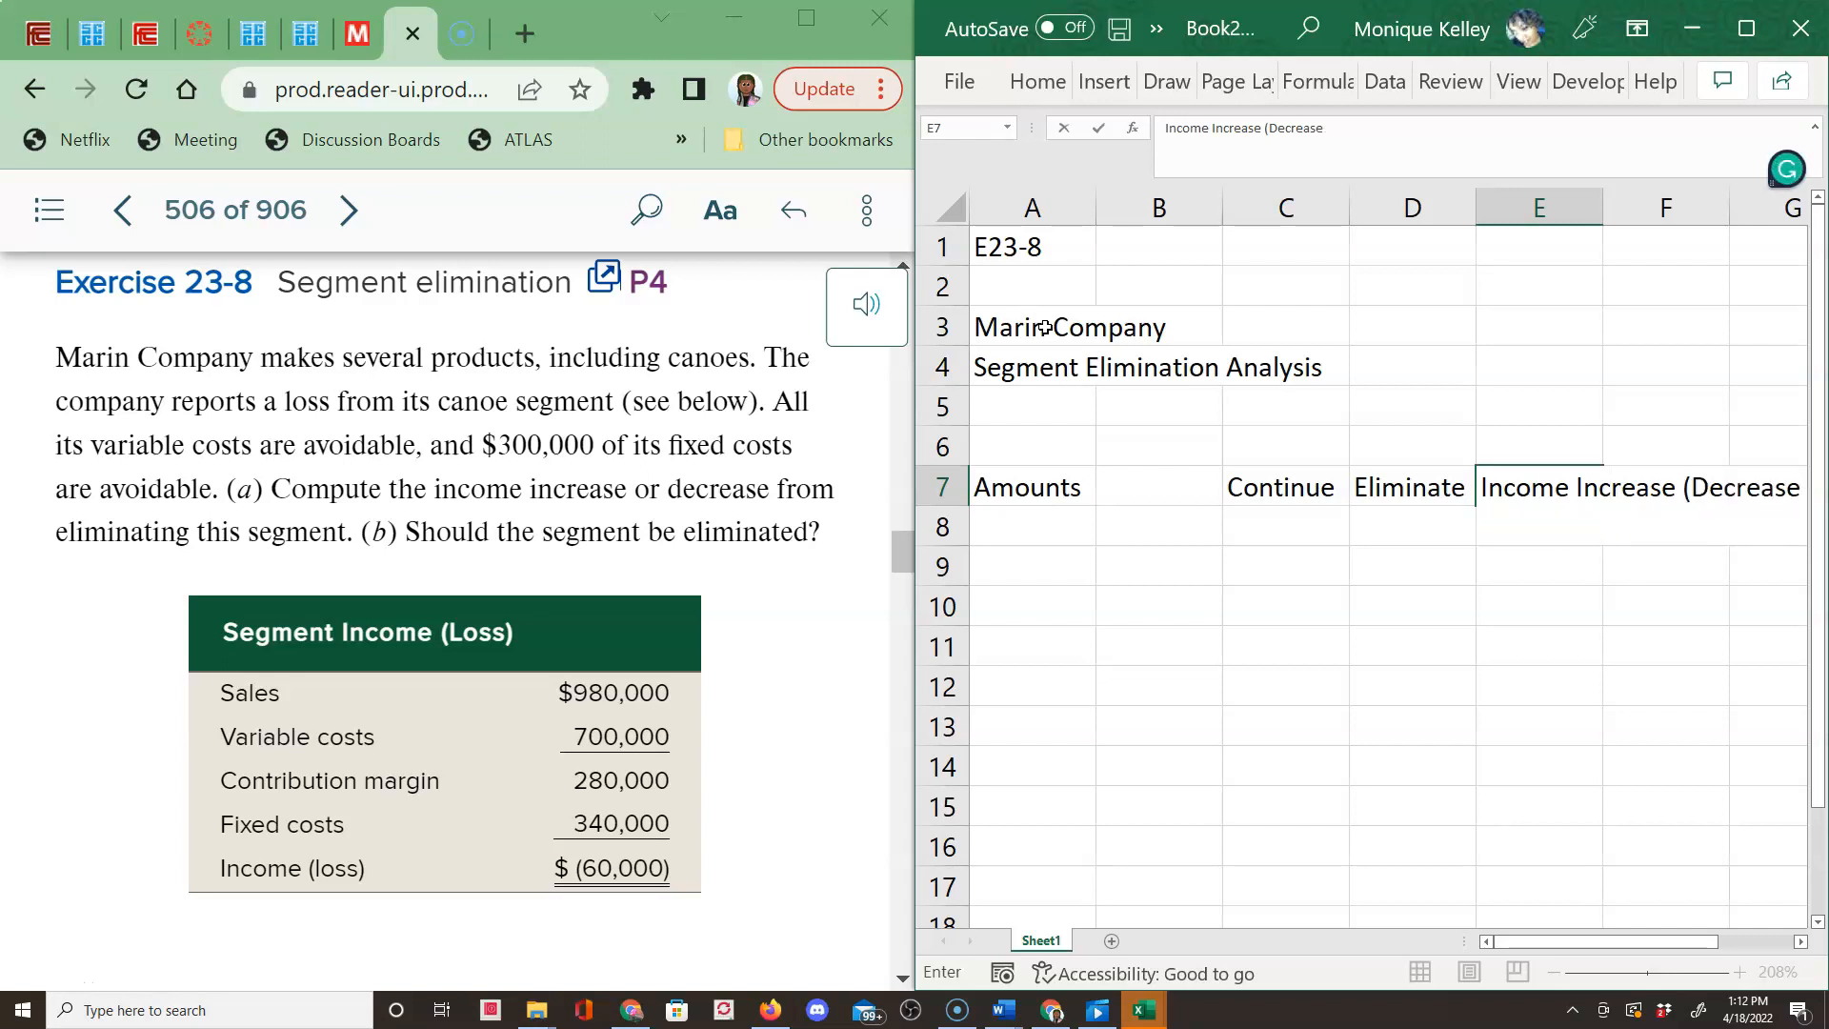
type(")")
key("Return")
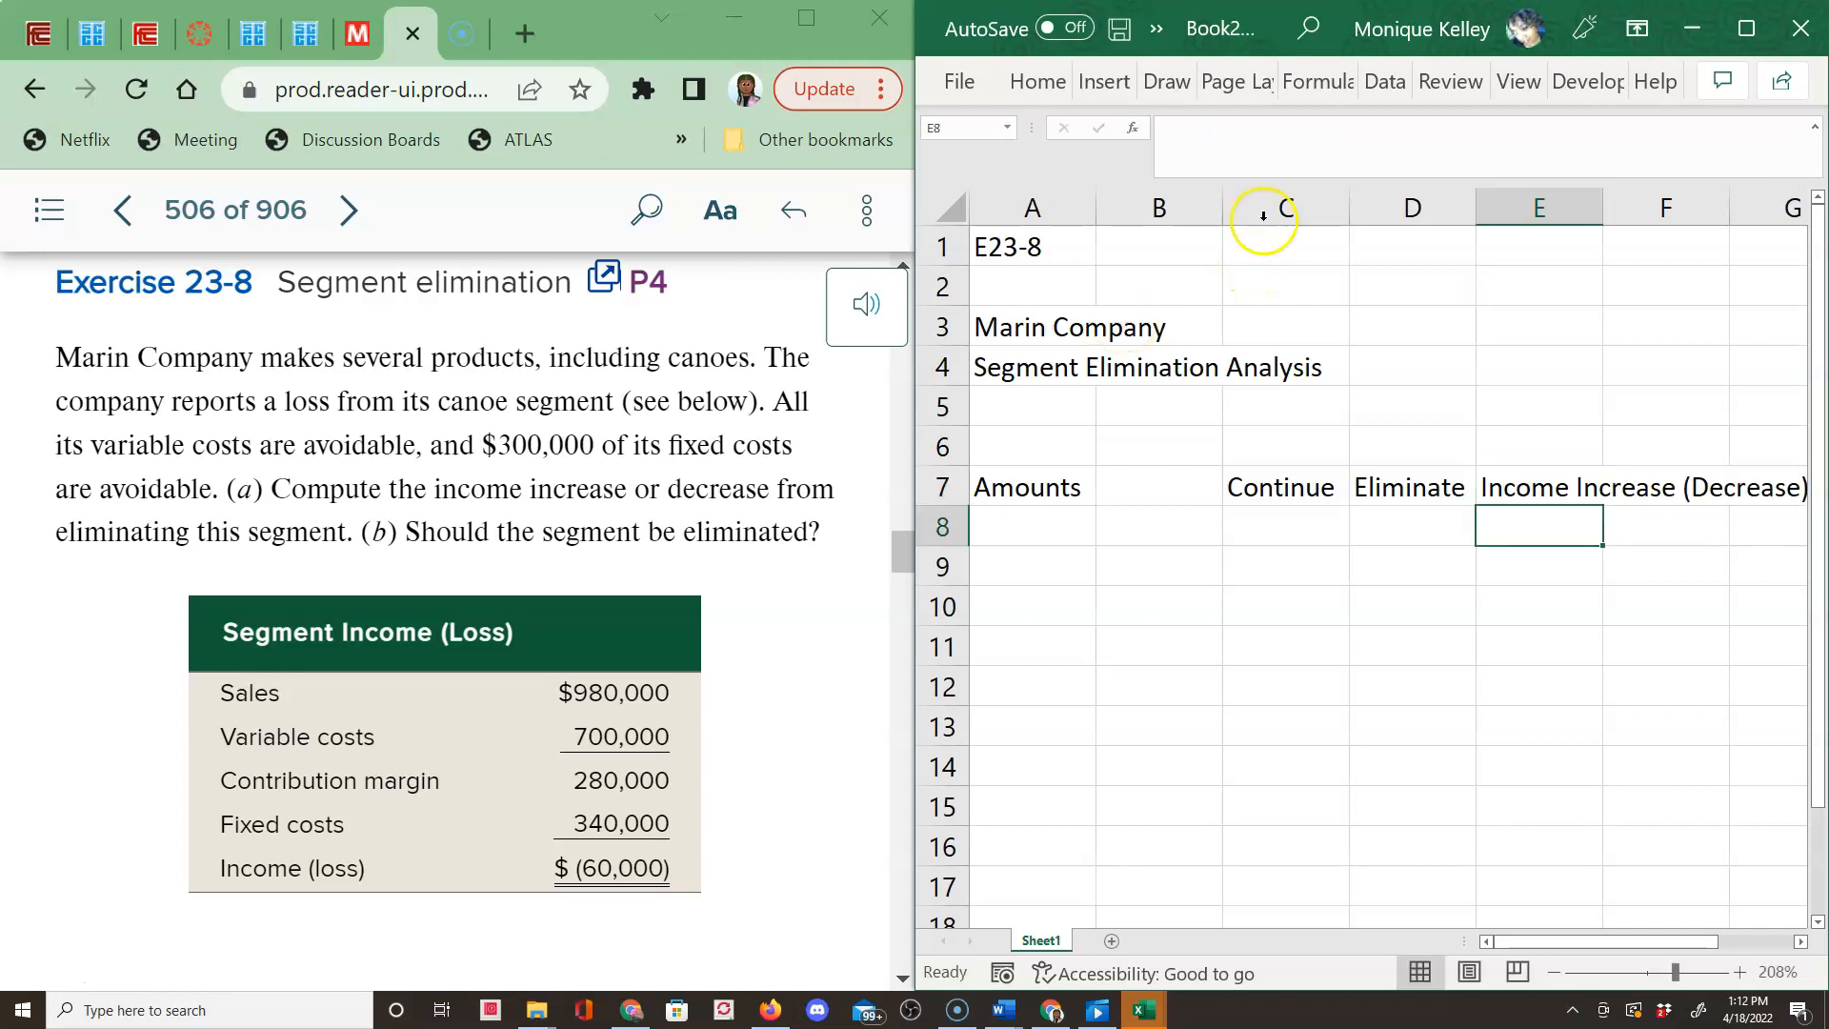
Wrap the text of the Income Increase (Decrease) heading in E7 and widen column E so (Decrease) fits on one line.
left_click(1541, 488)
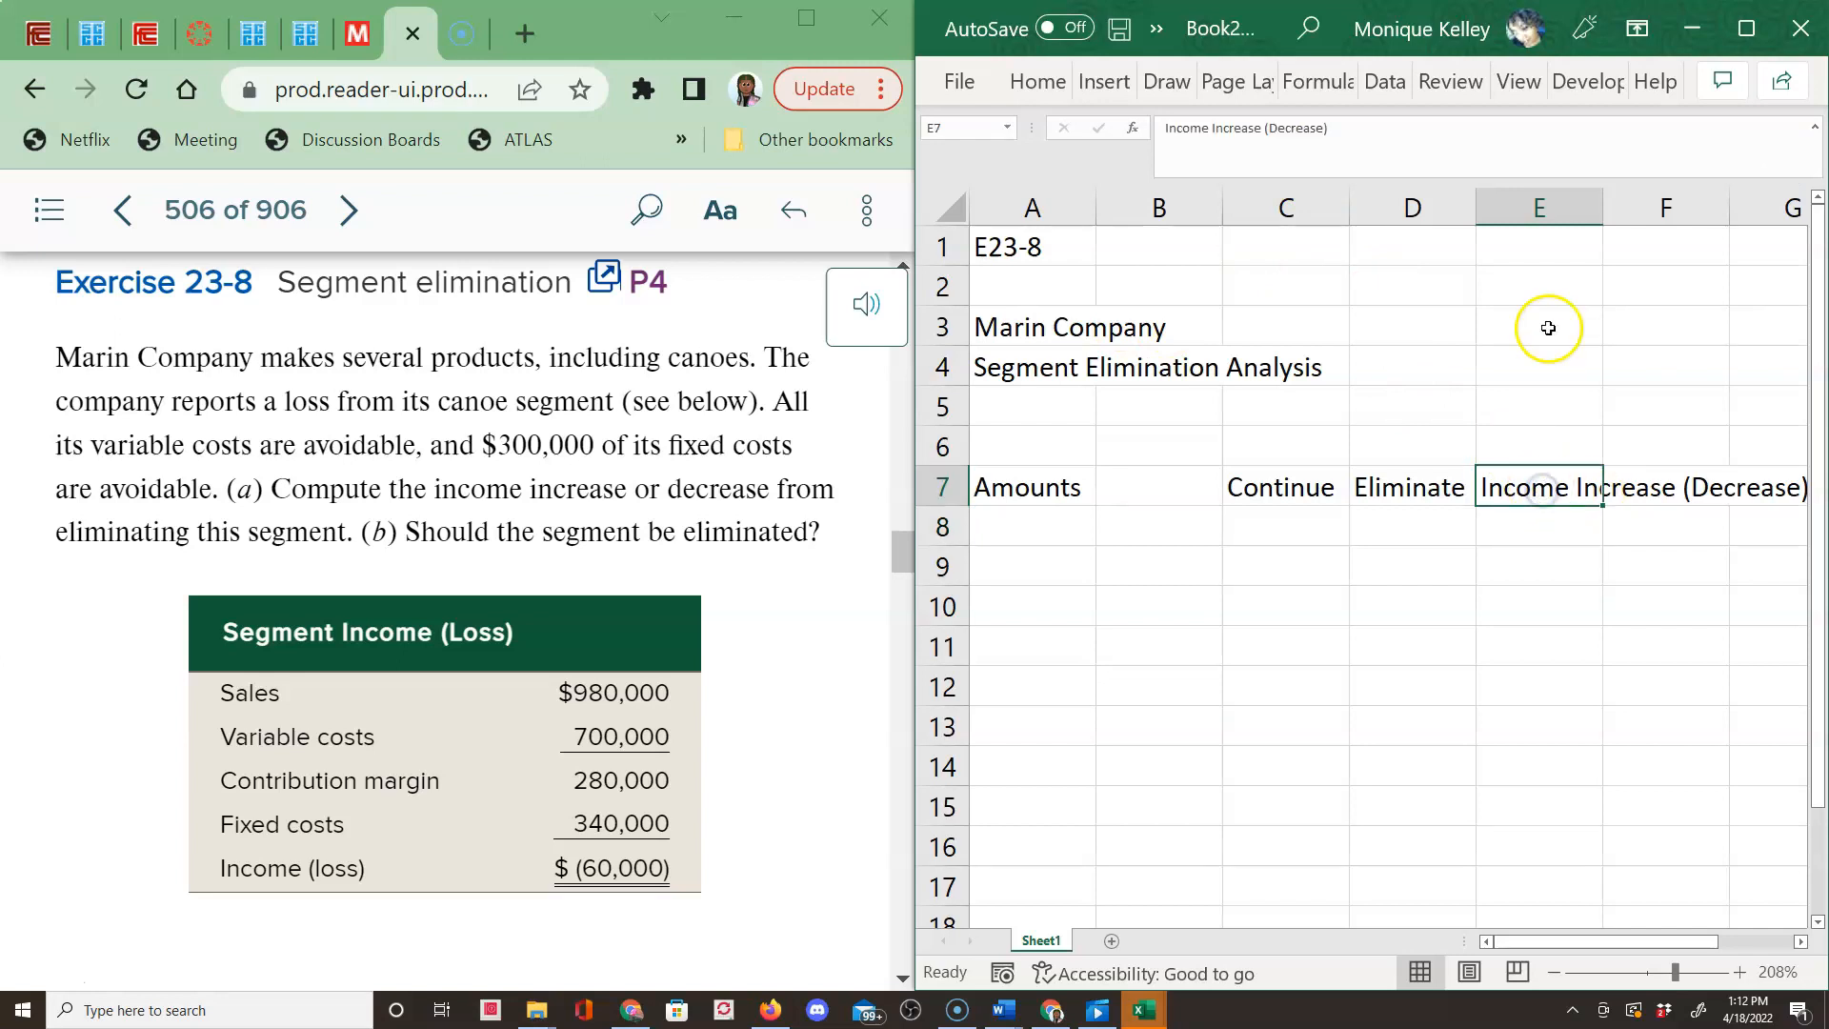
right_click(1519, 487)
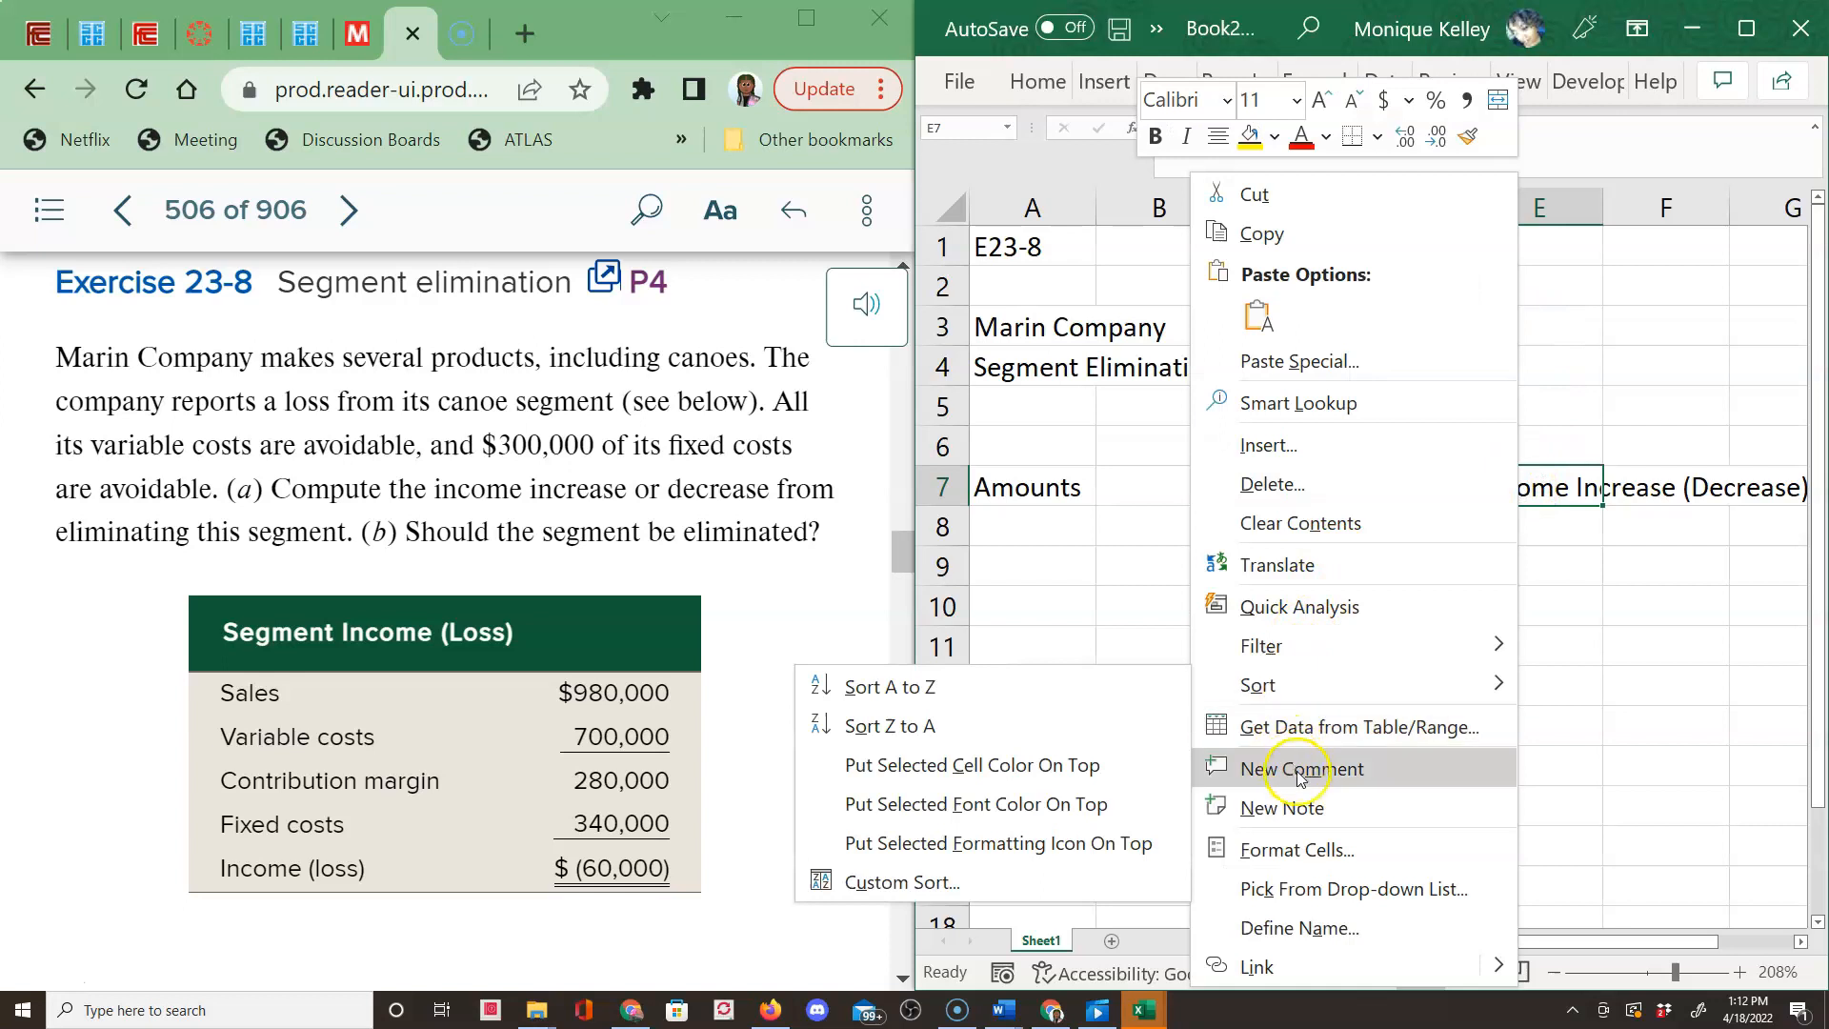
left_click(1315, 849)
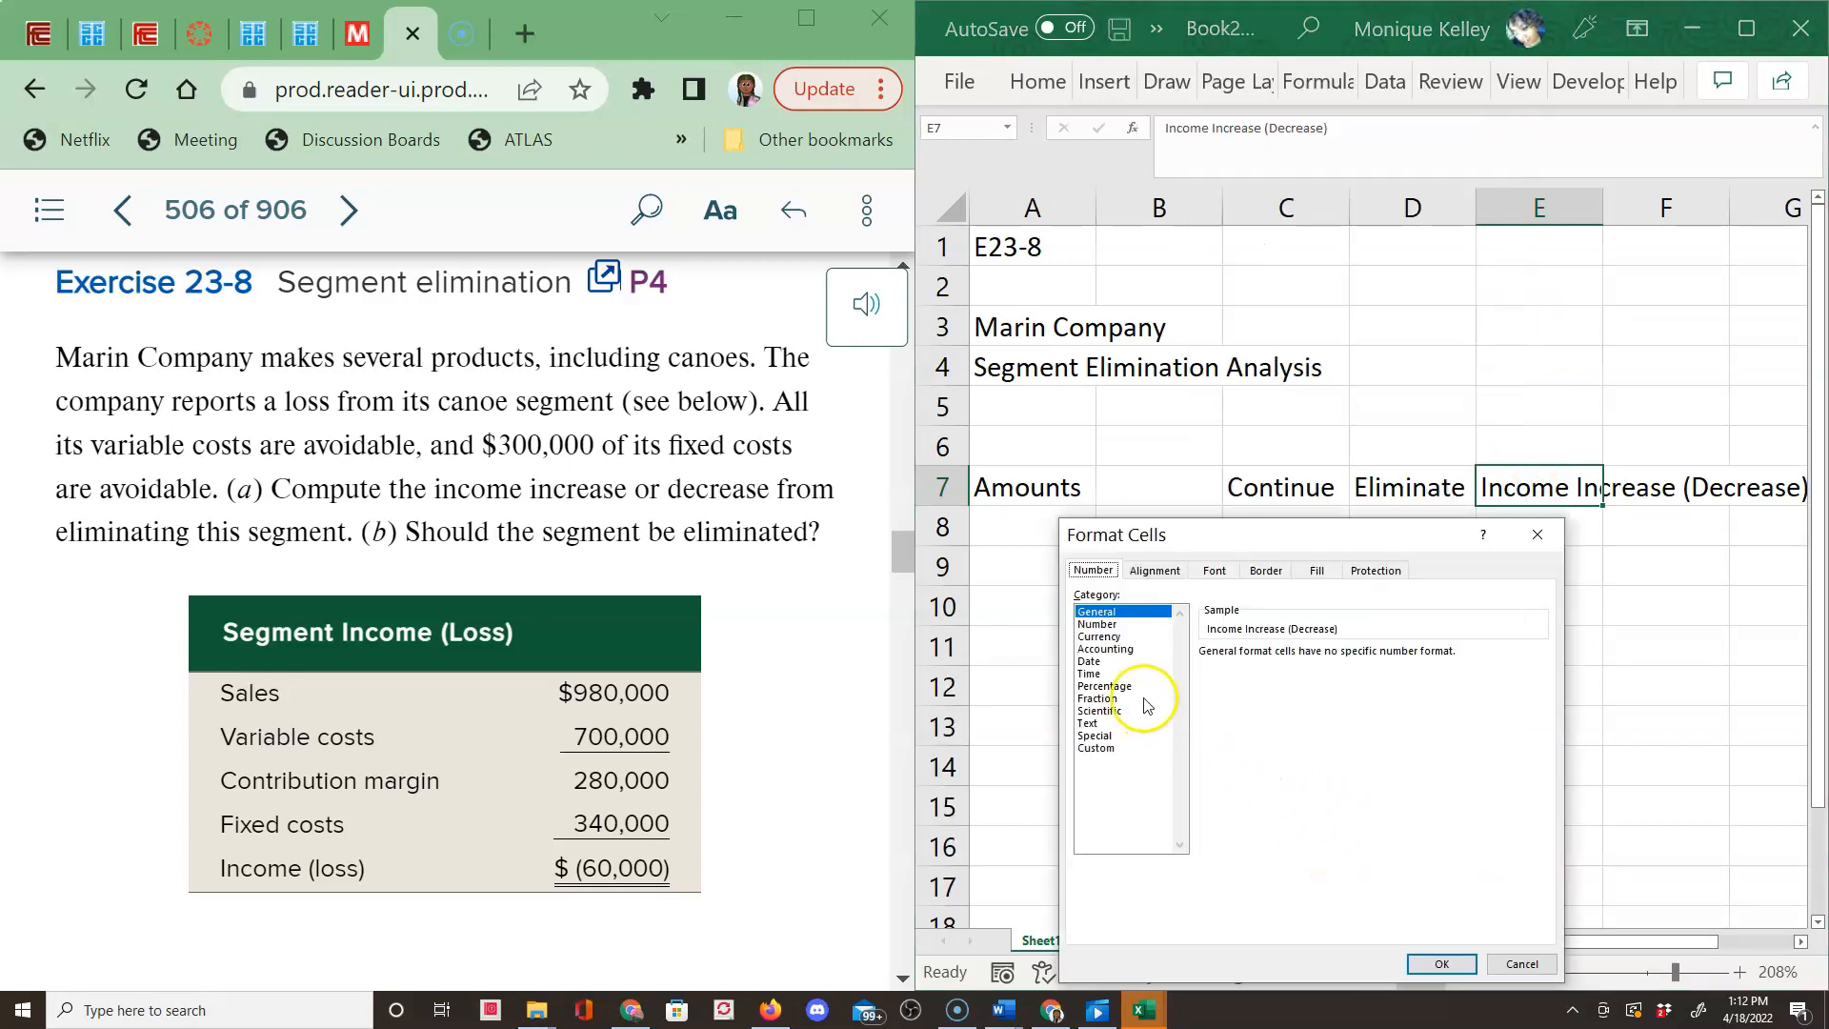
left_click(1156, 570)
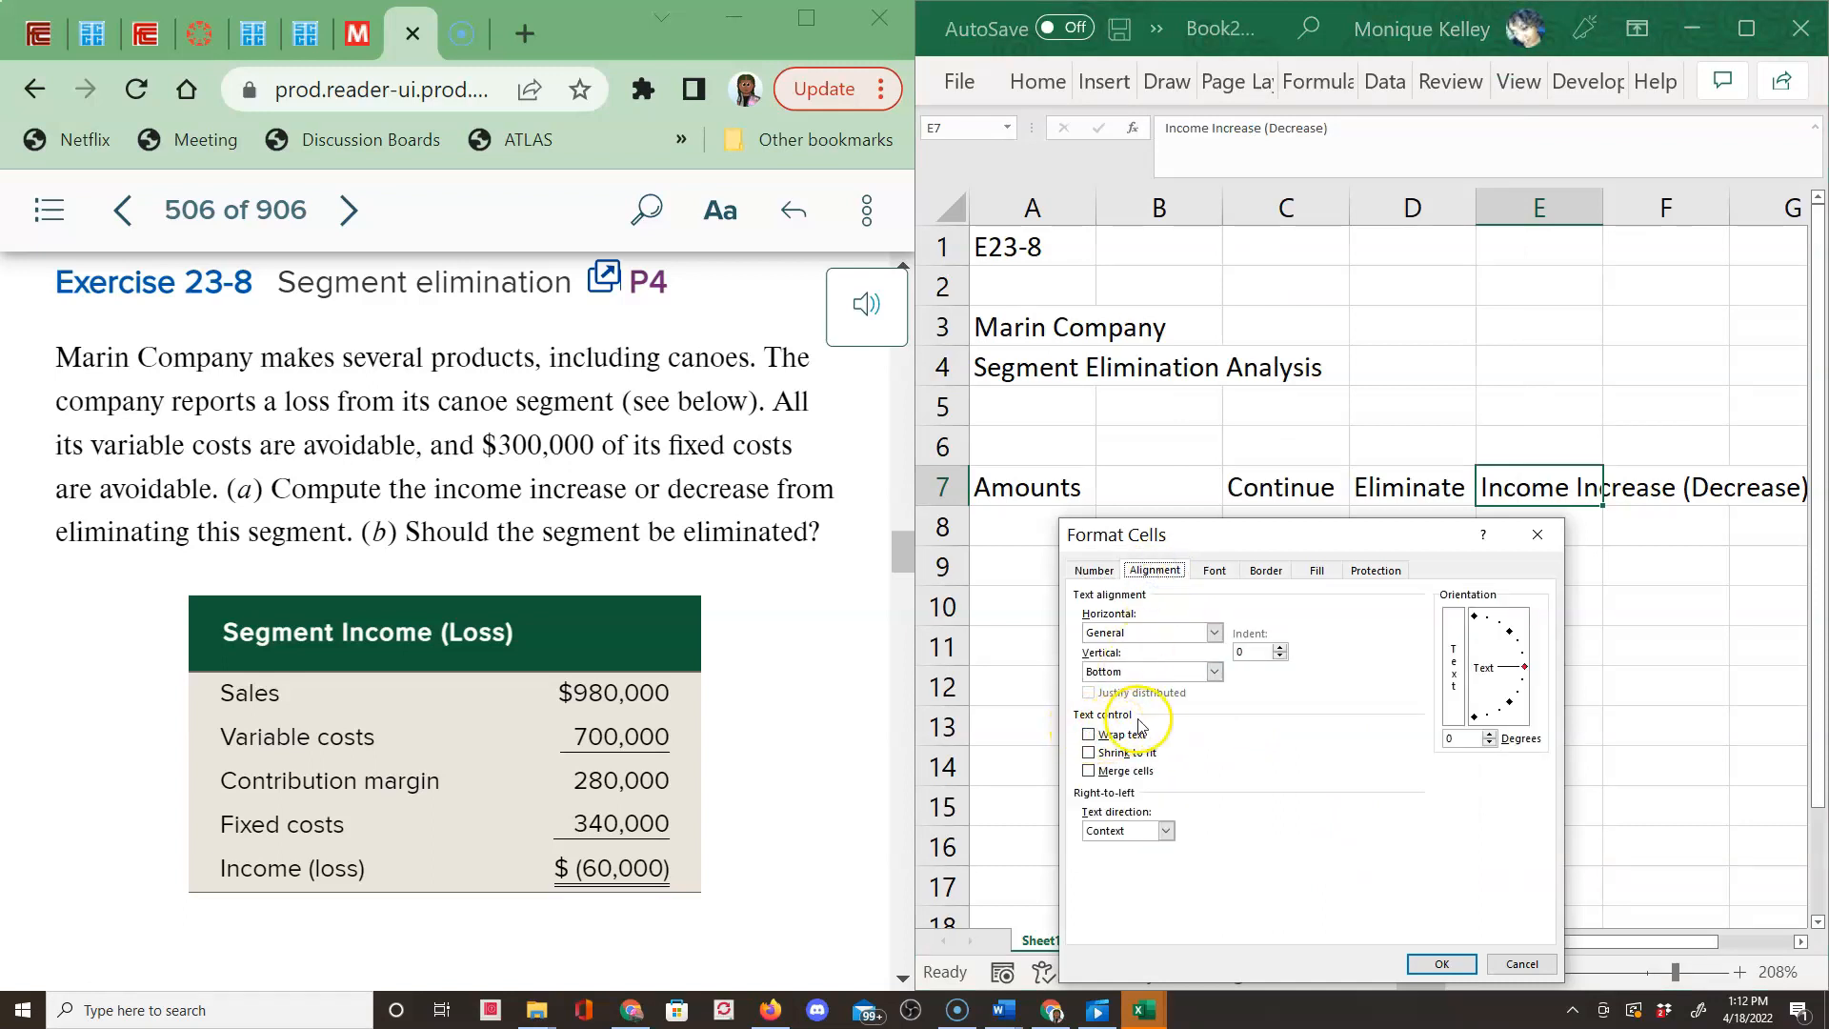
left_click(1089, 735)
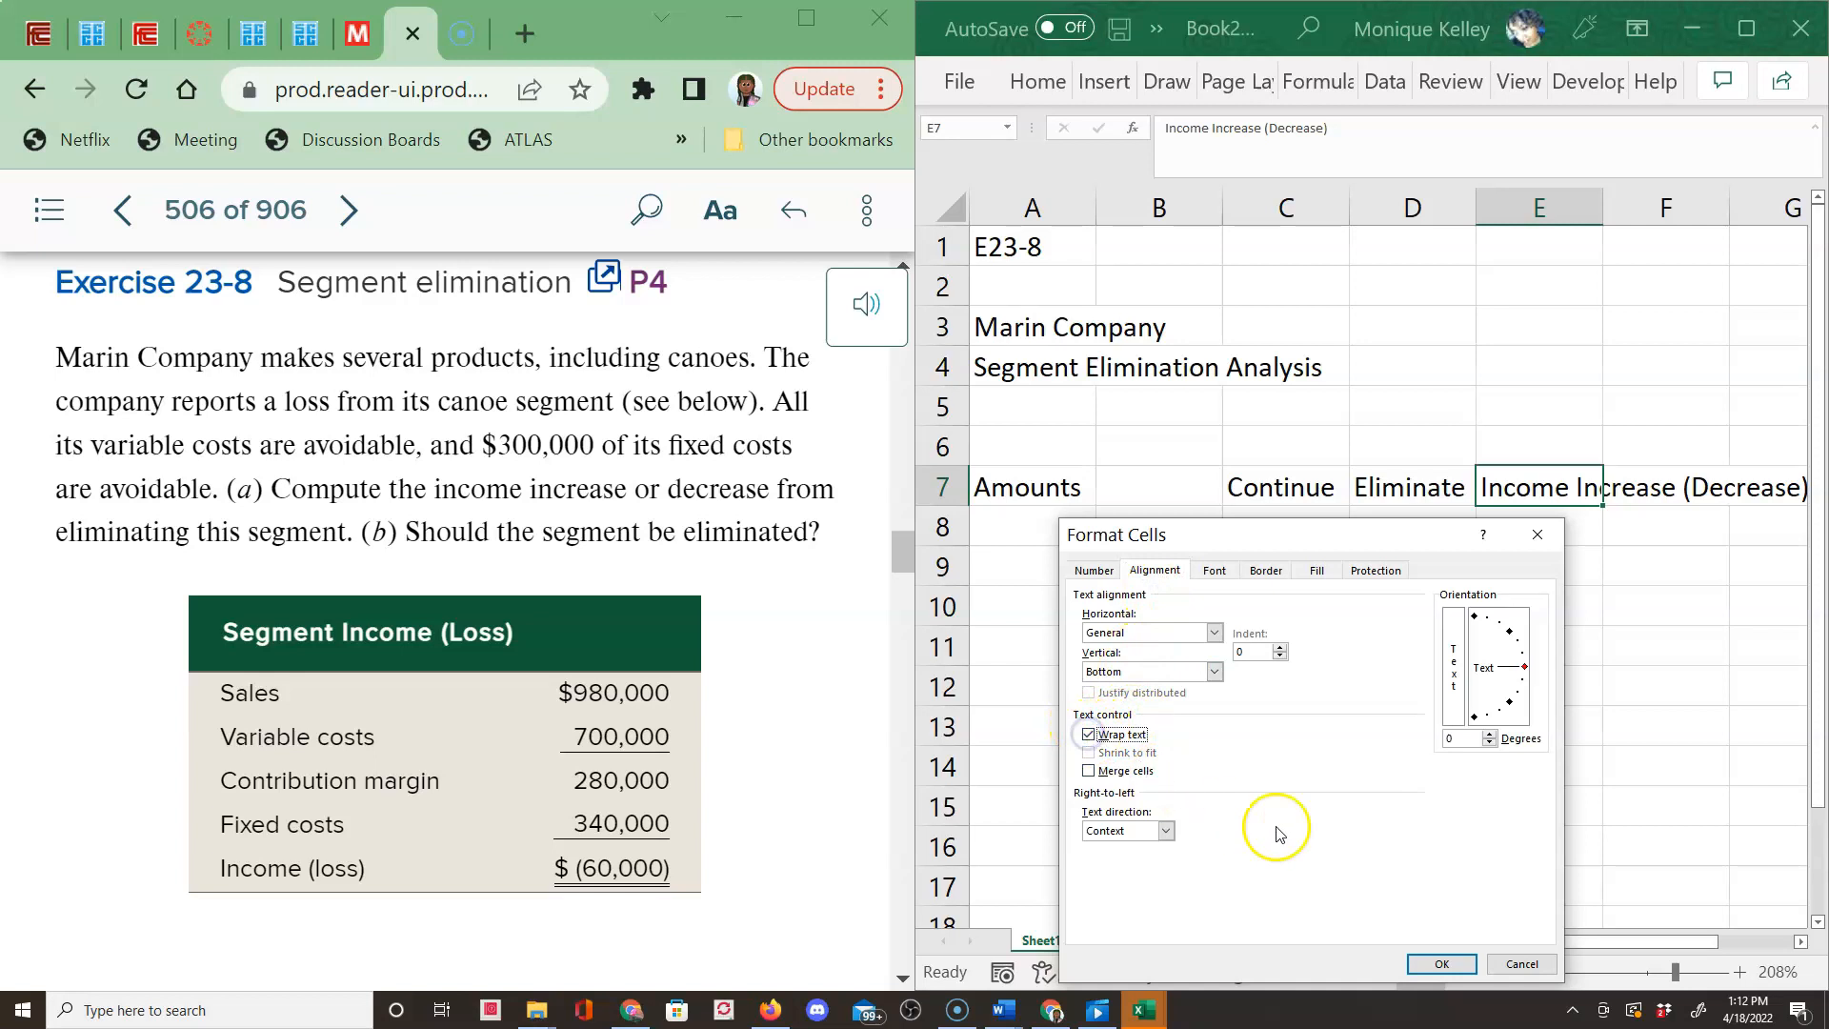
left_click(1434, 963)
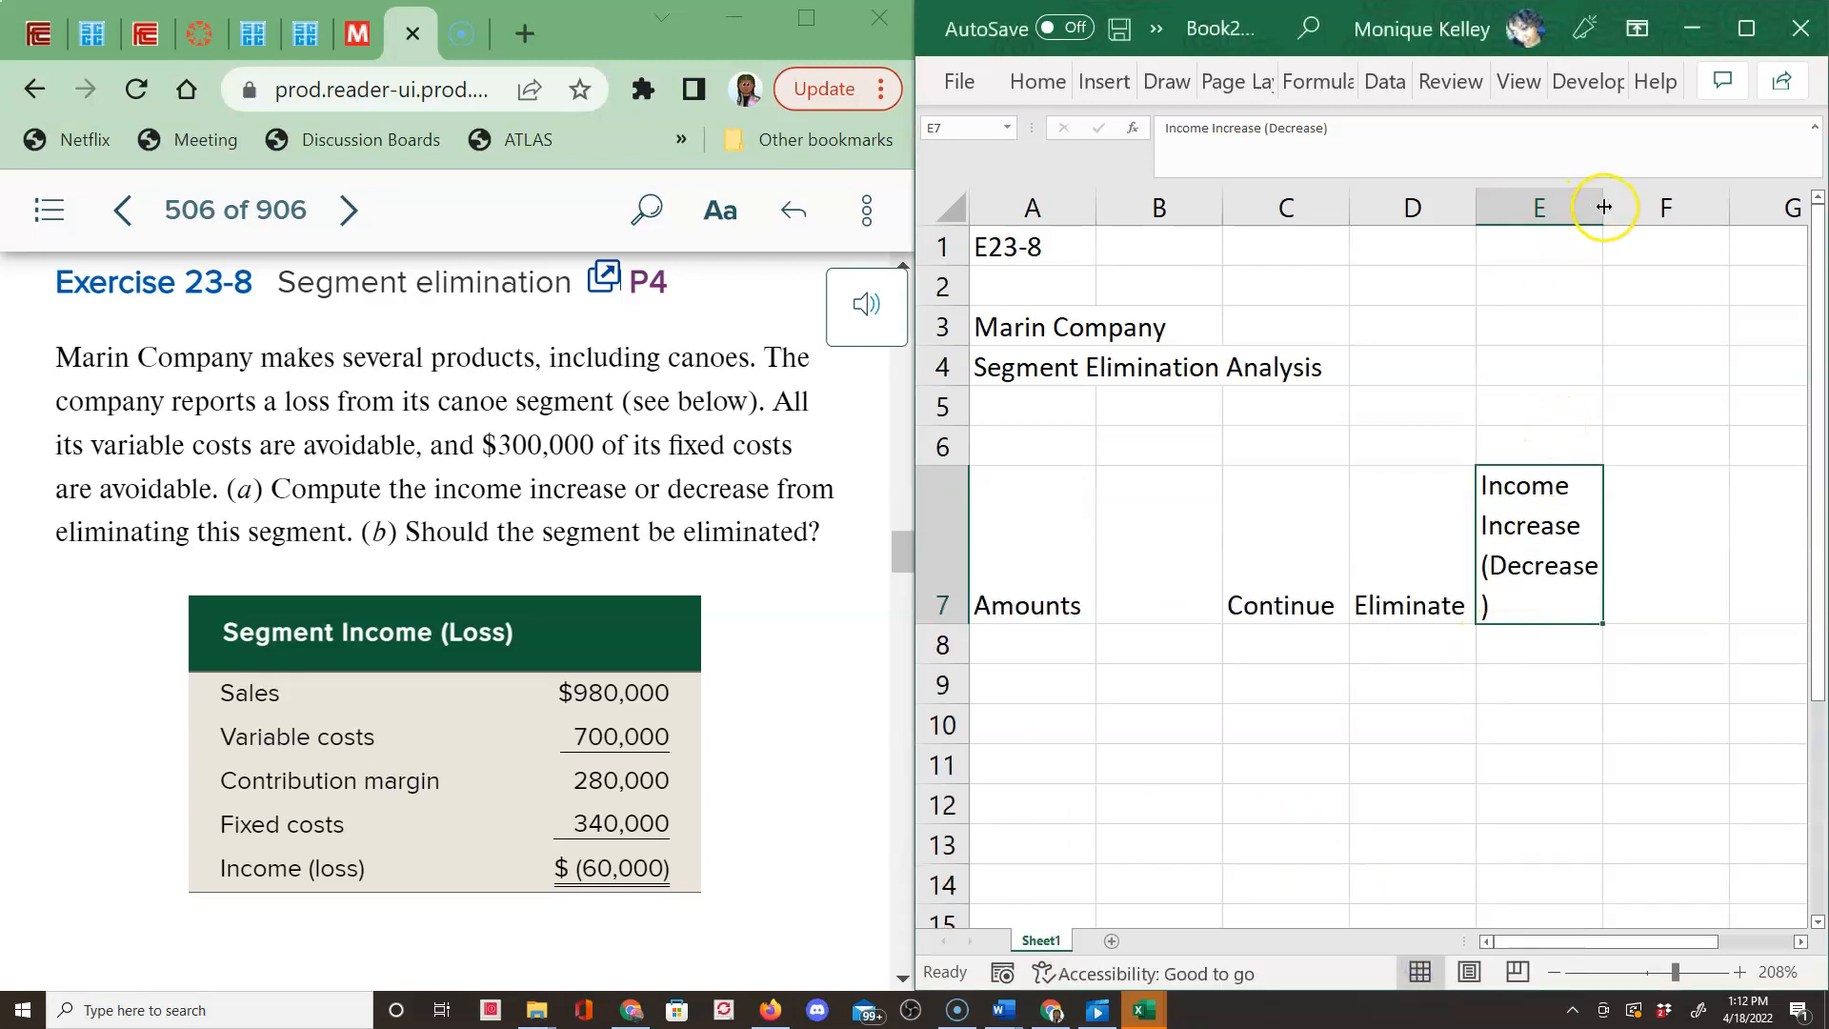
left_click_drag(1603, 207, 1639, 207)
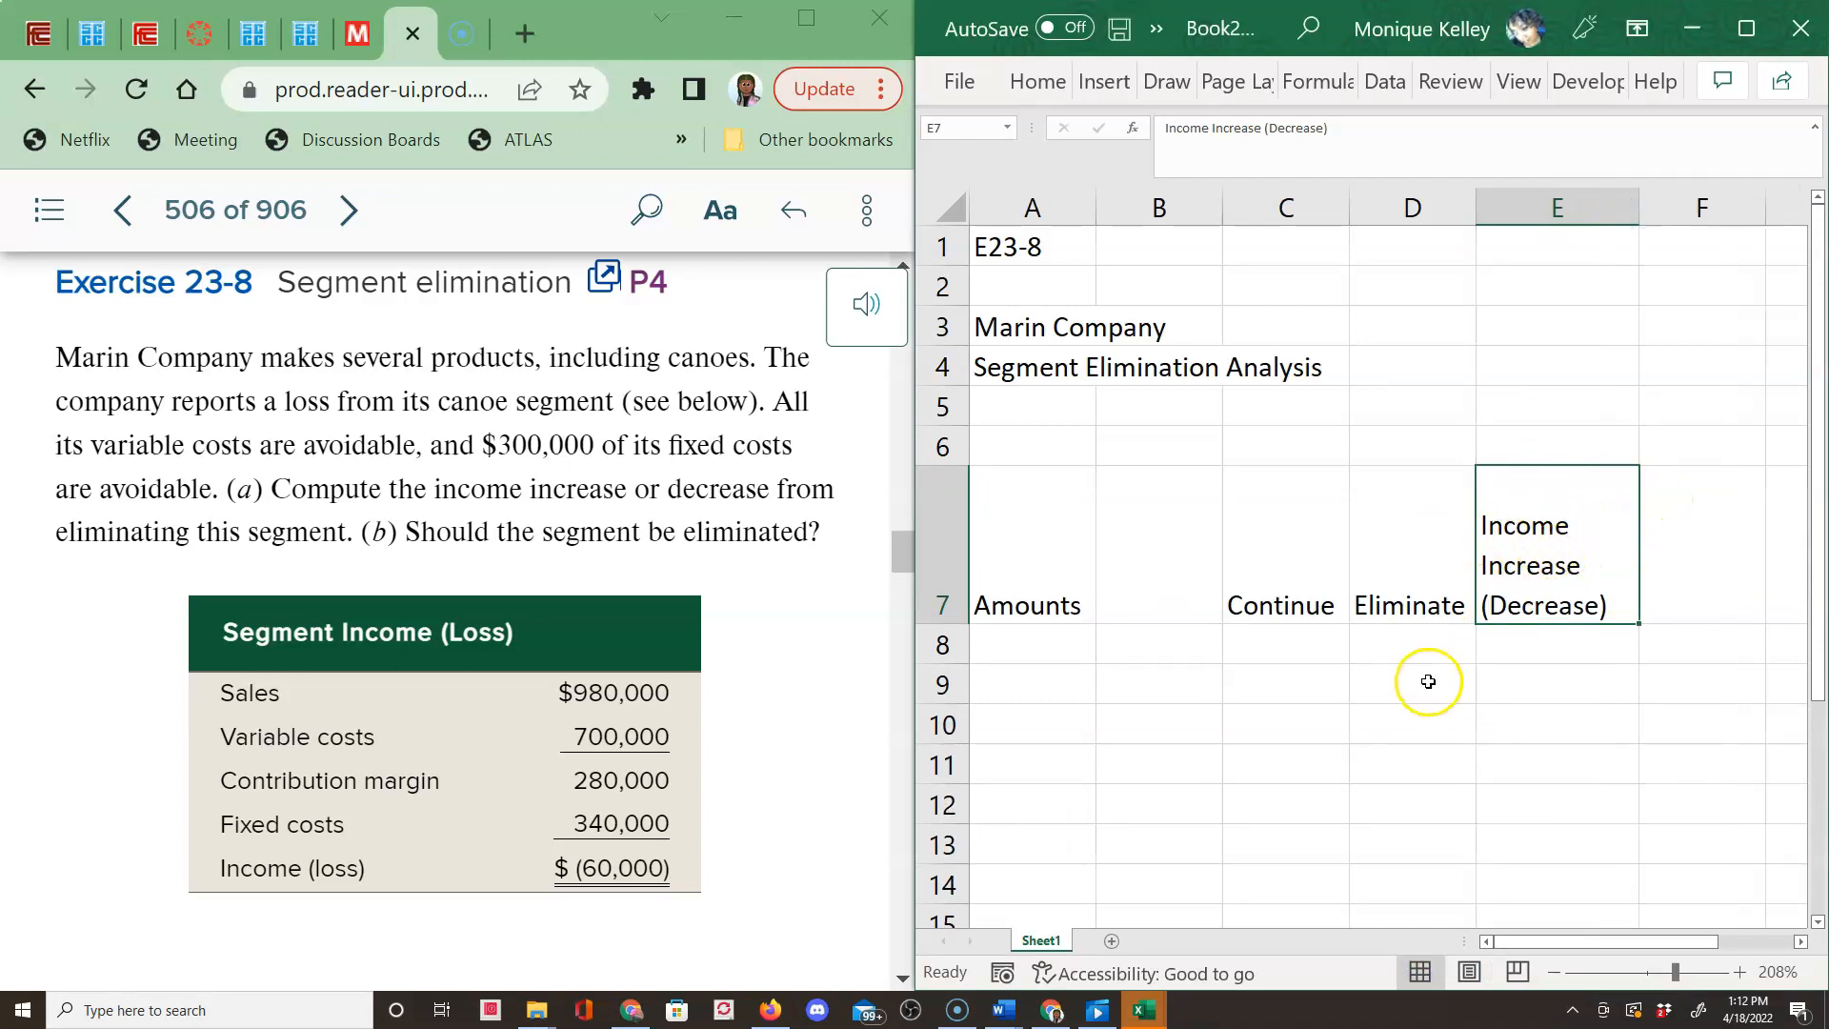
Label cells A8 to A12 with Sales, Variable Cost, Contribution margin, Fixed Costs and Income (loss).
left_click(1038, 651)
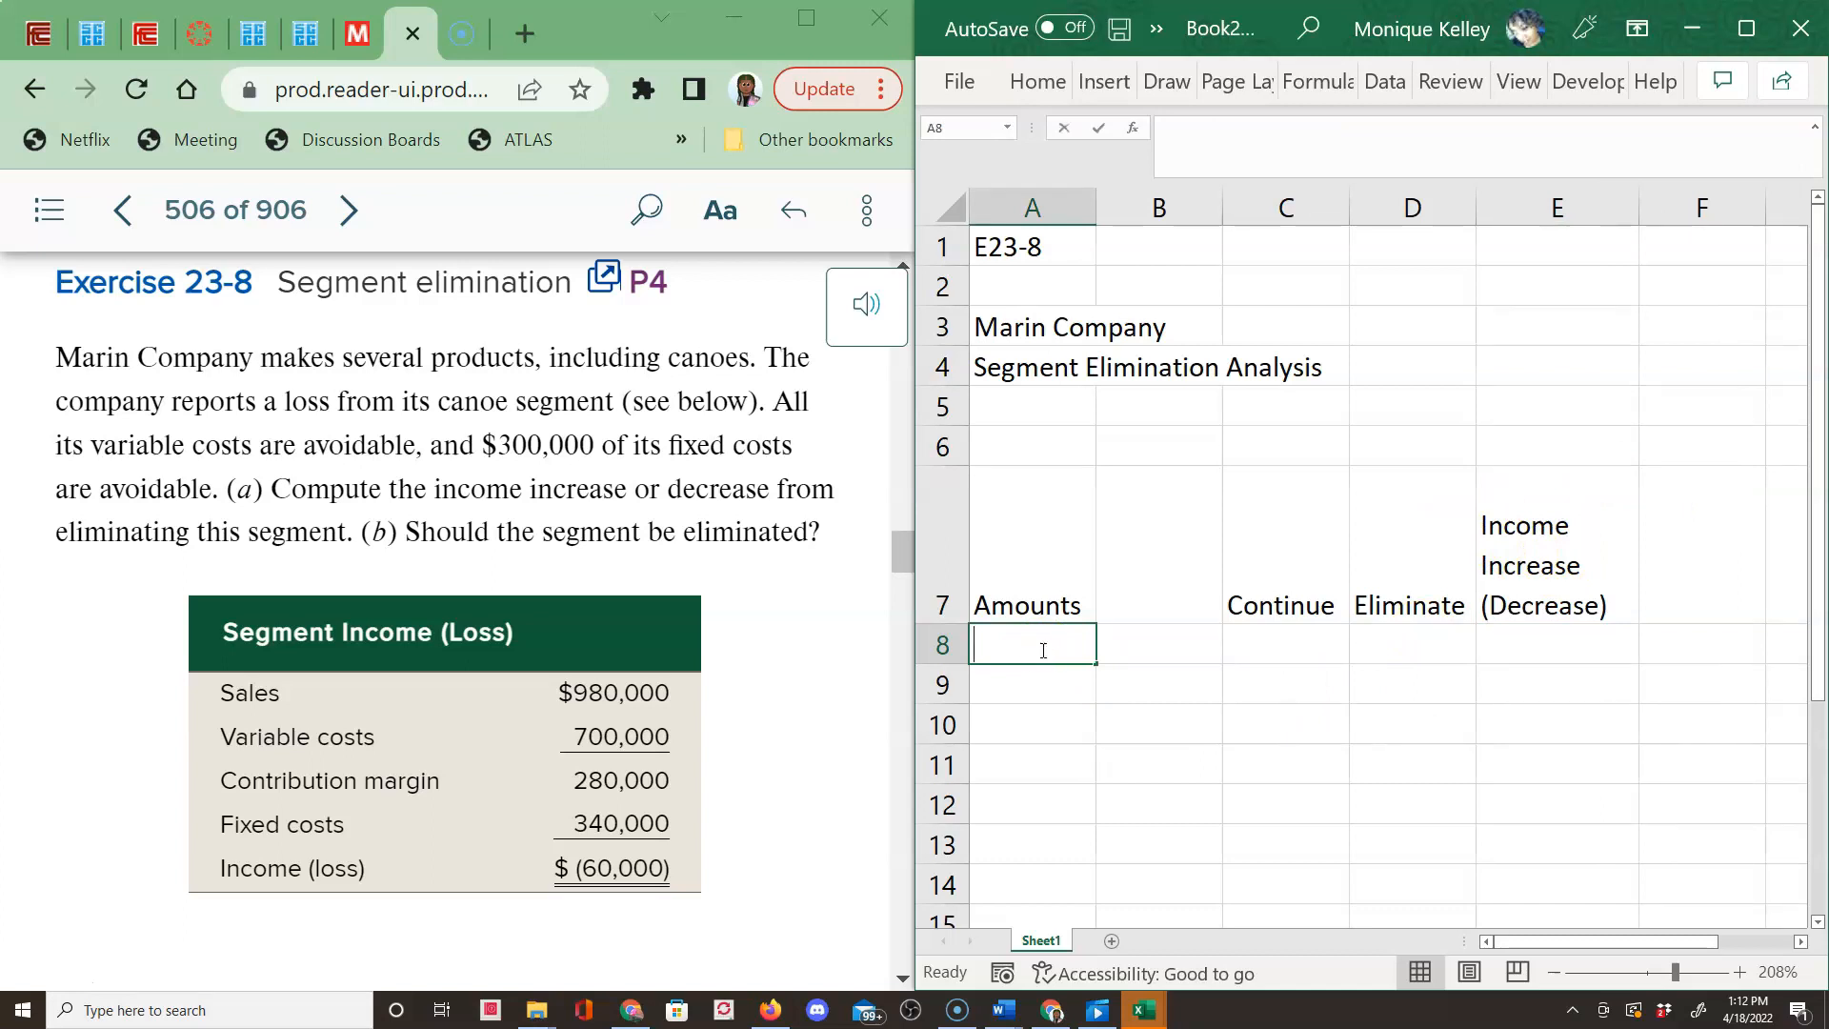
type("Sales")
key("Return")
type("Variable Cost")
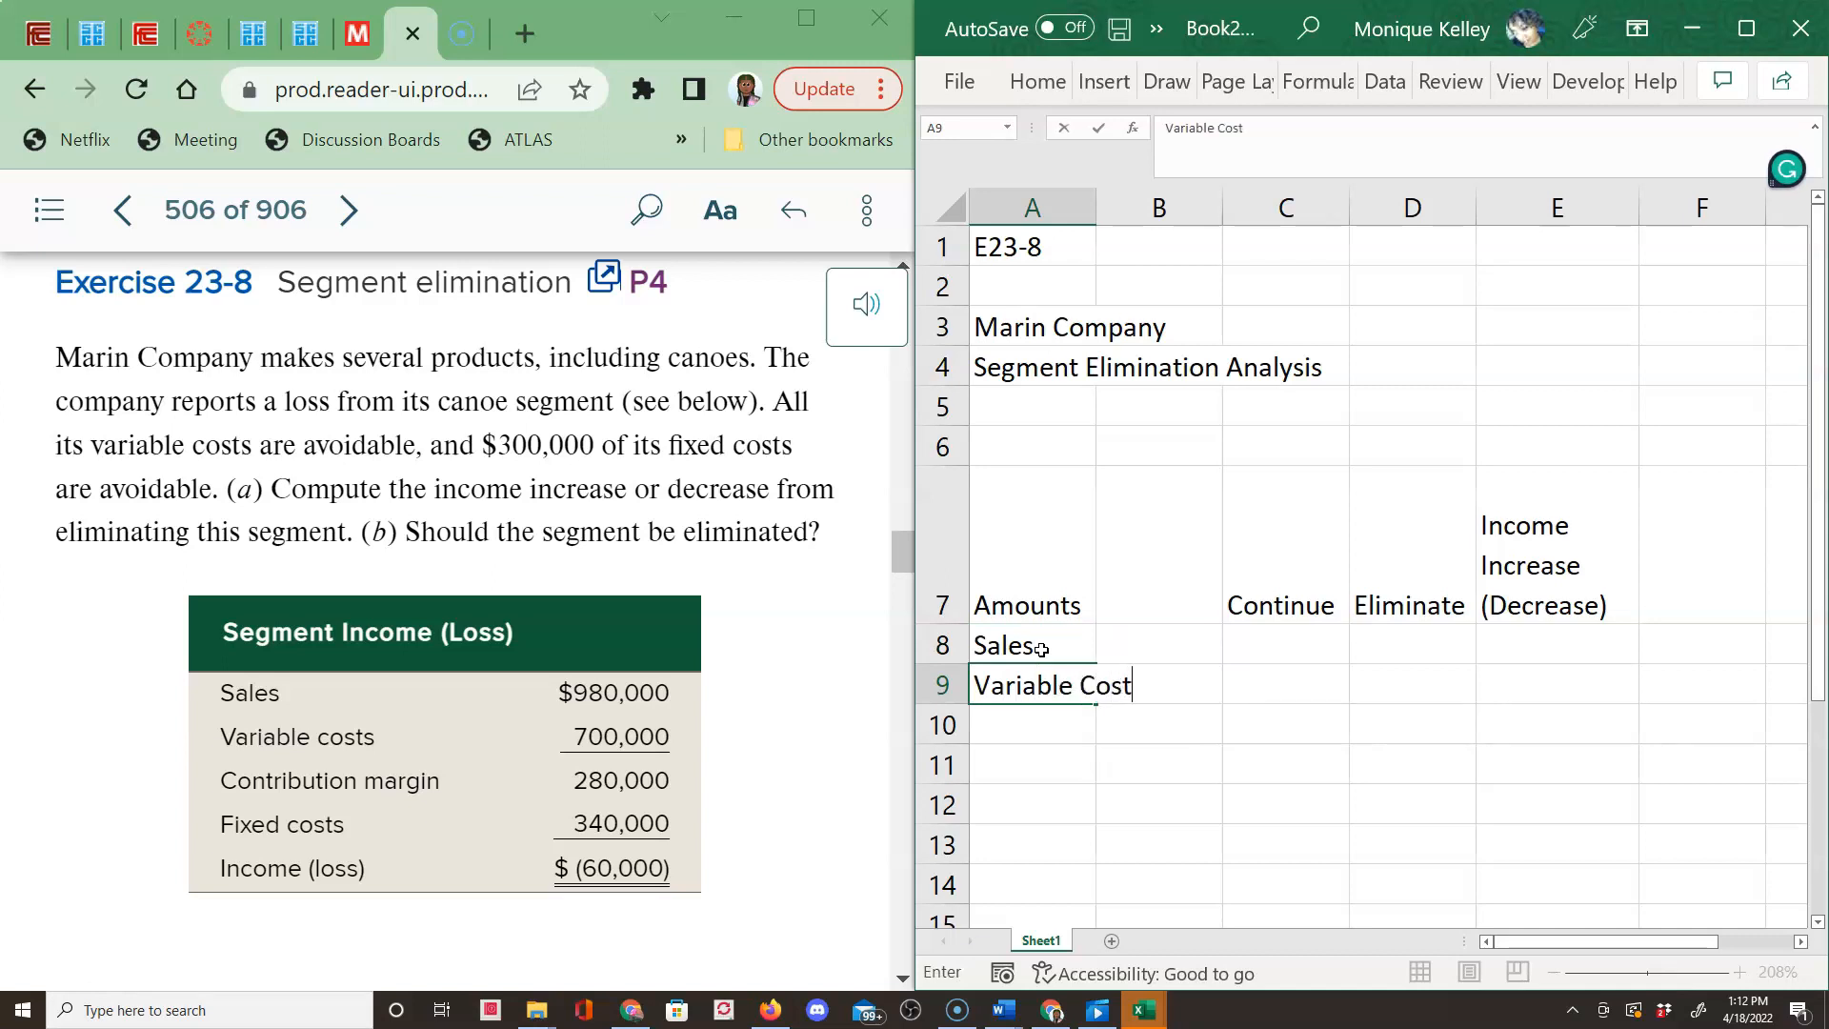
key("Return")
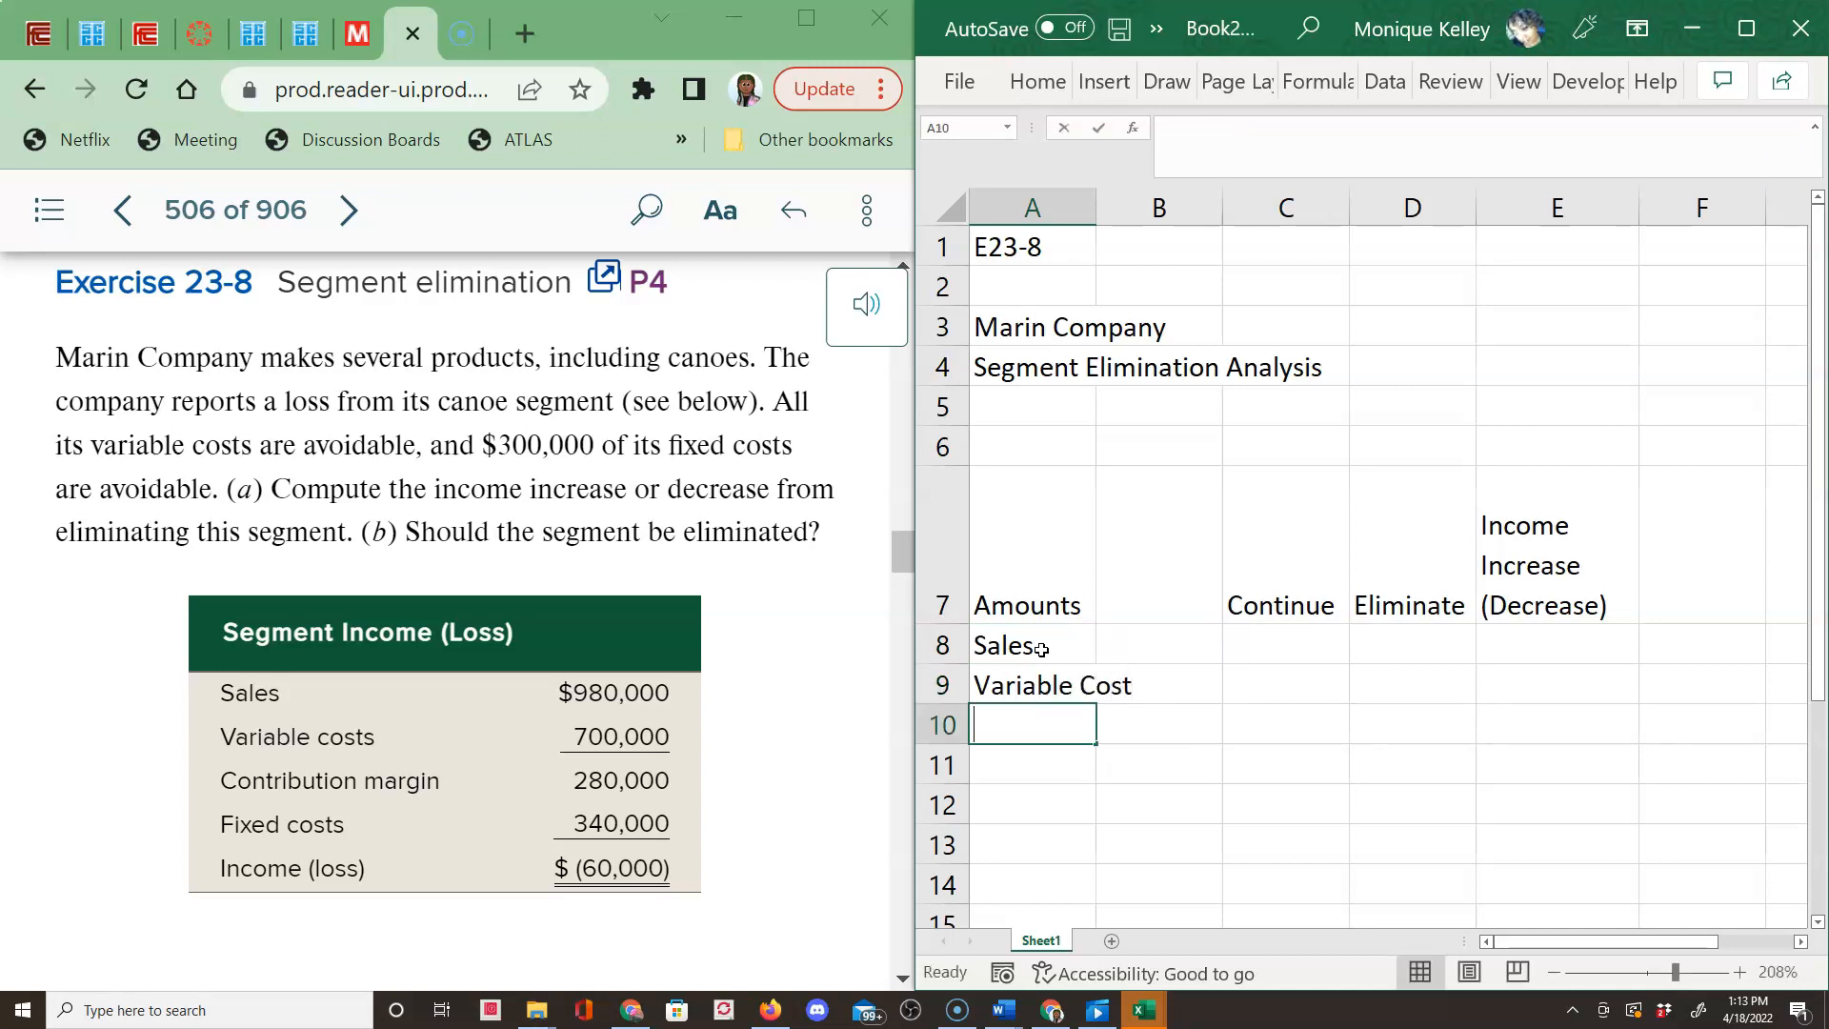
type("Contribution")
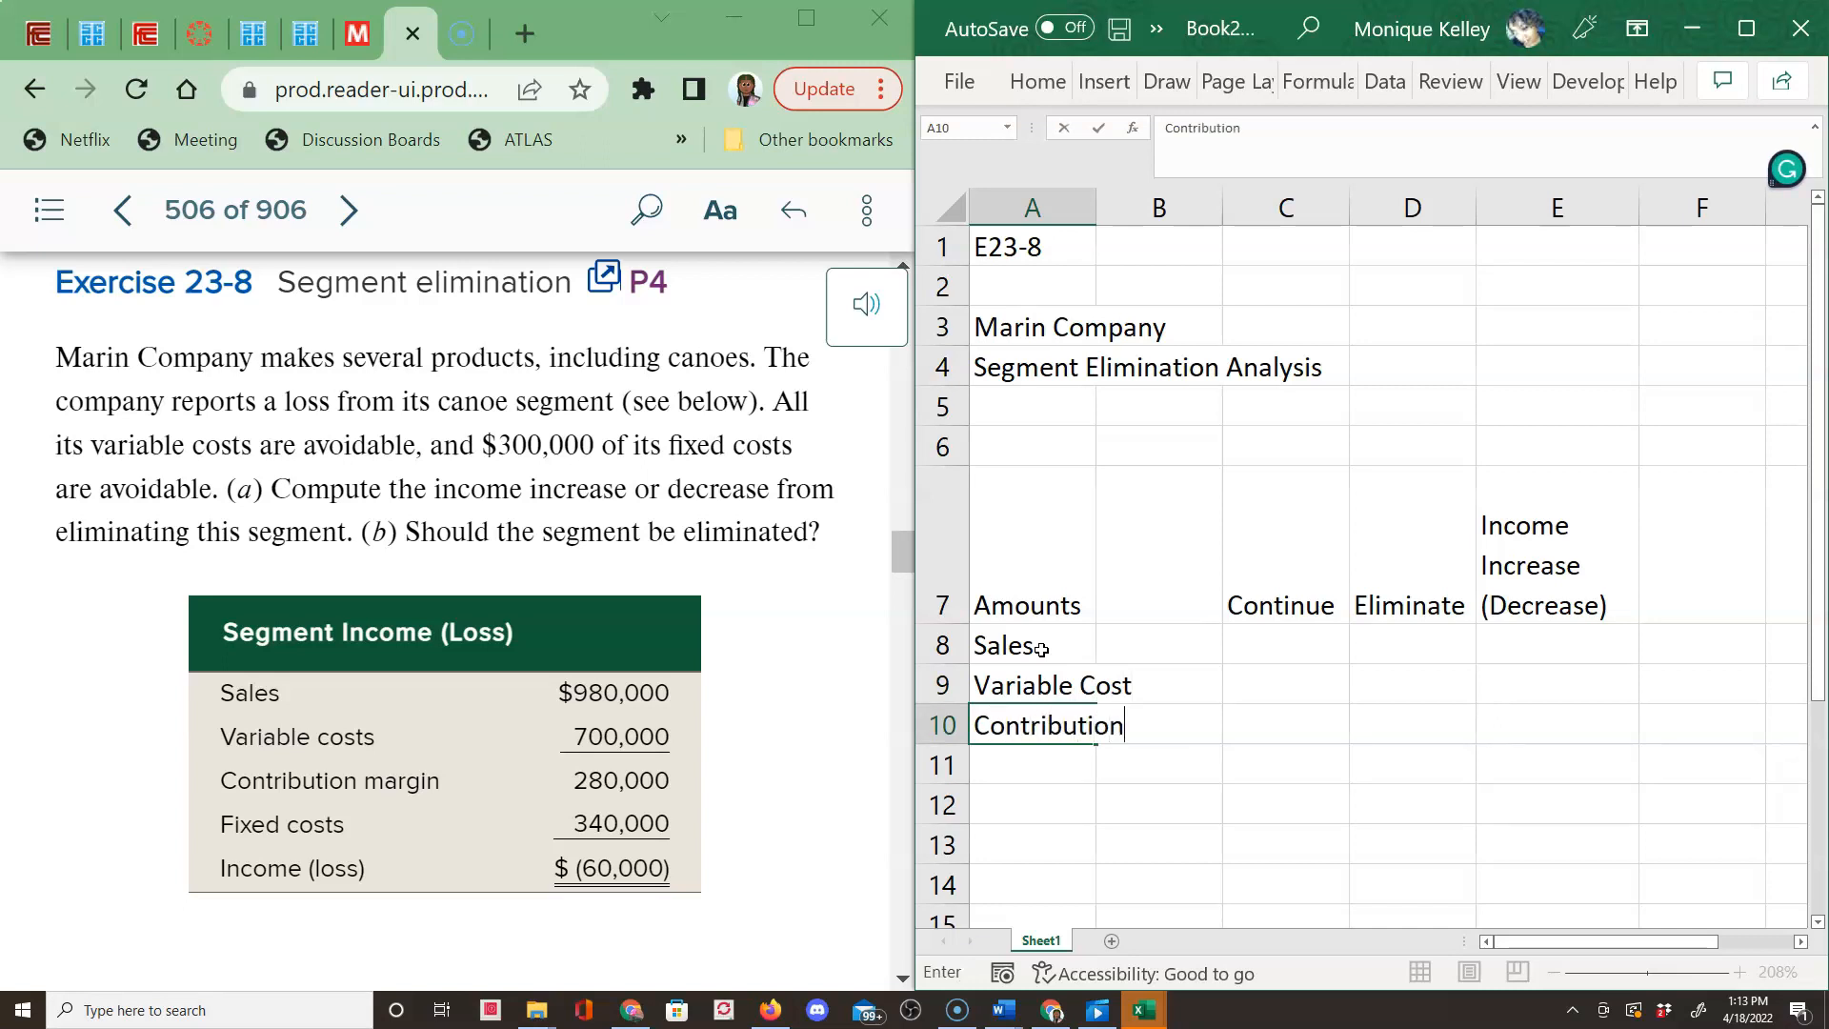
type("margin")
key("Return")
type("Fixed ntribution")
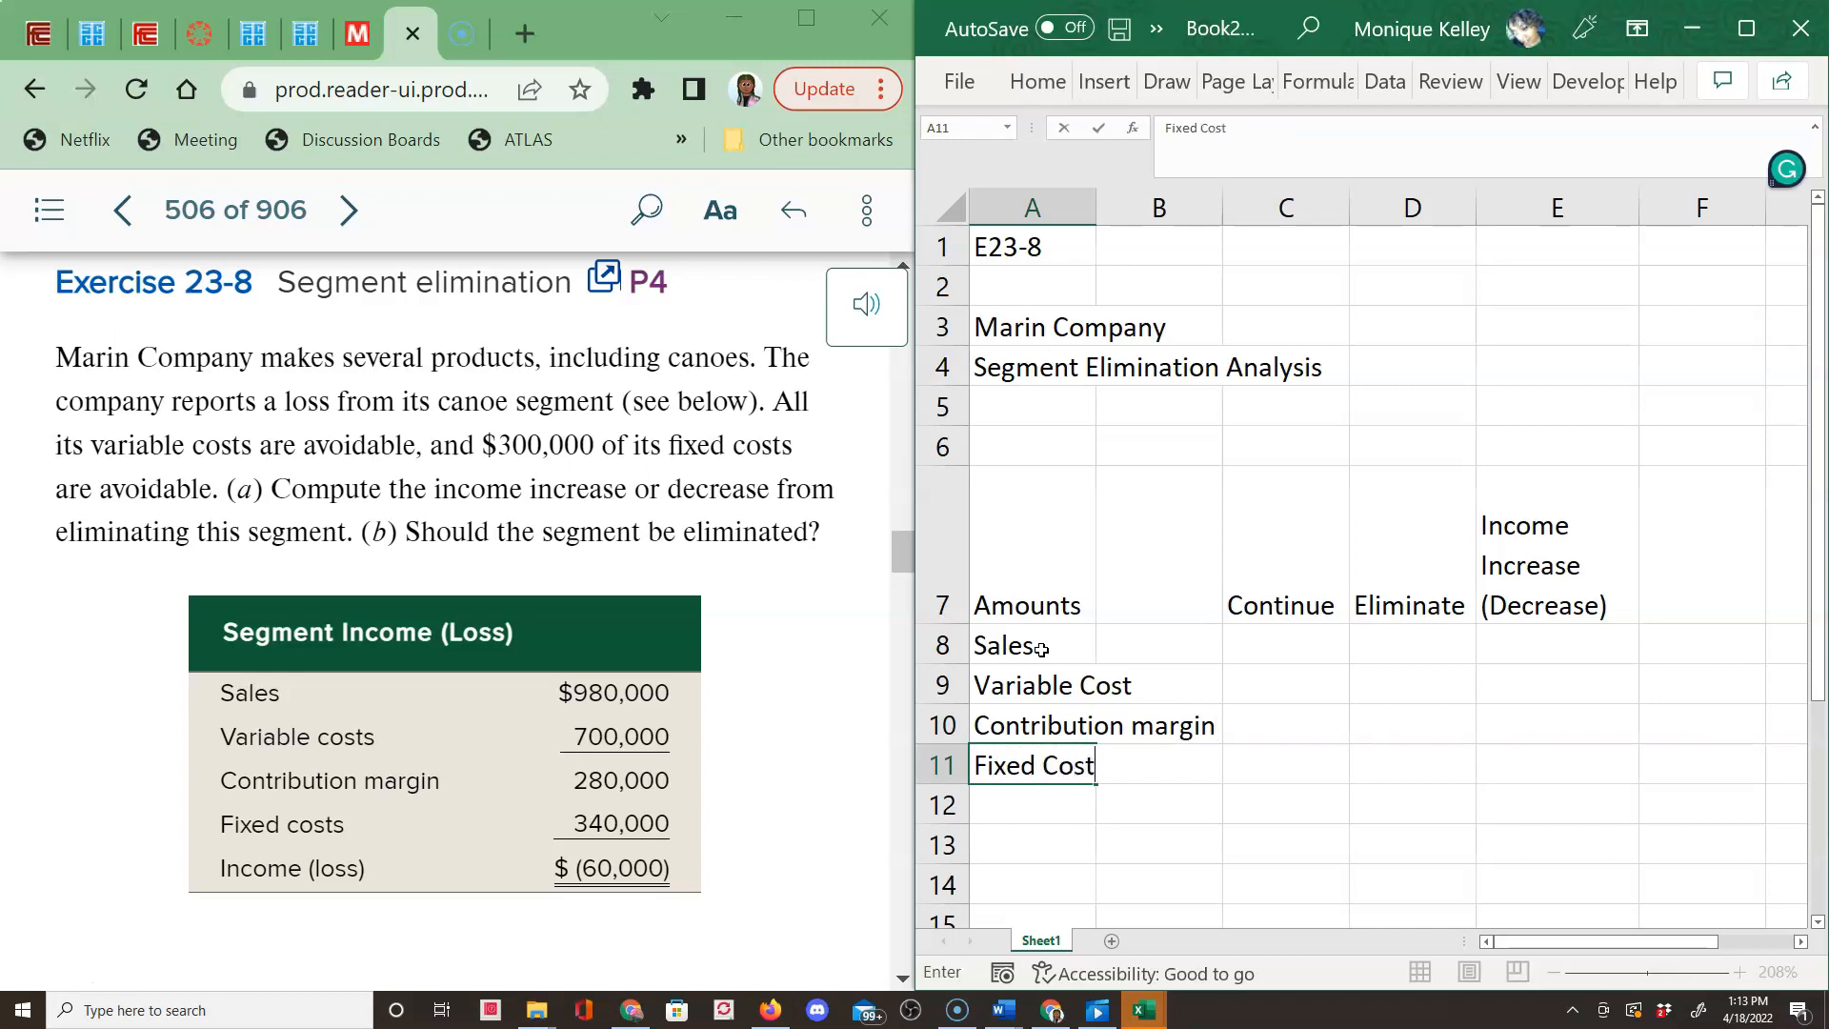
key("Return")
type("Income")
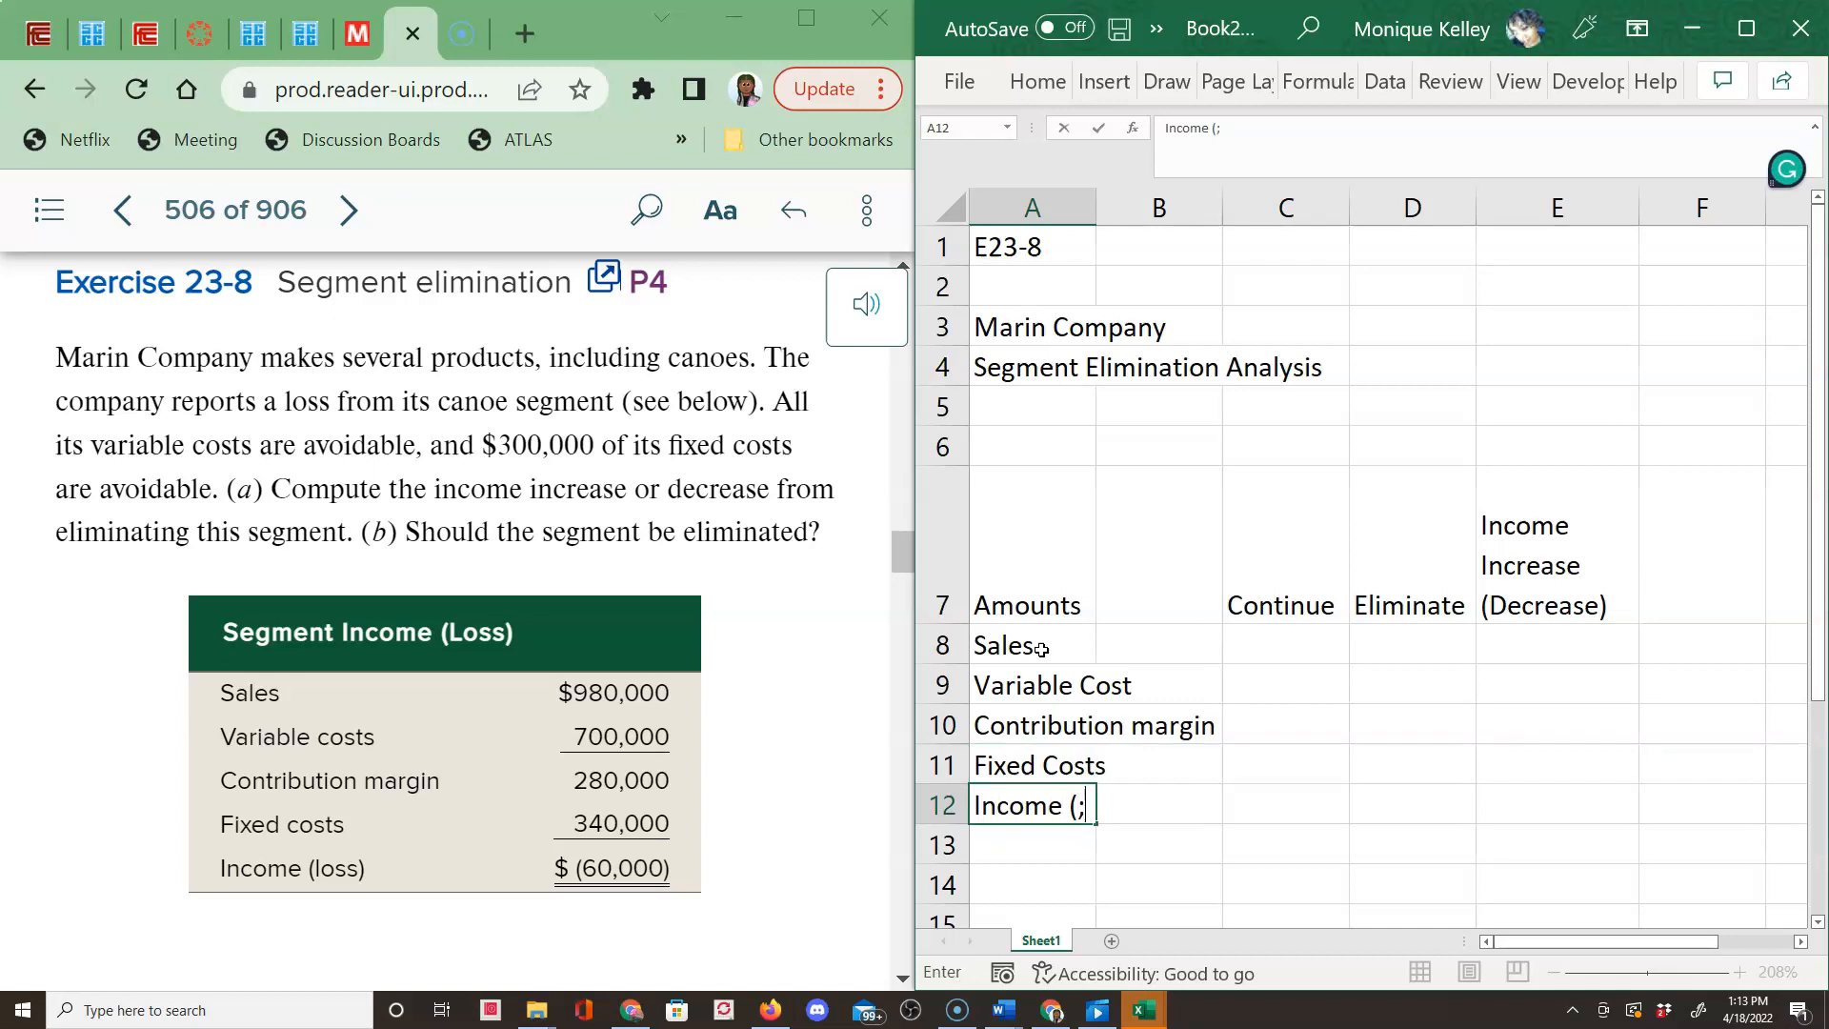
type(" (loss)")
key("Return")
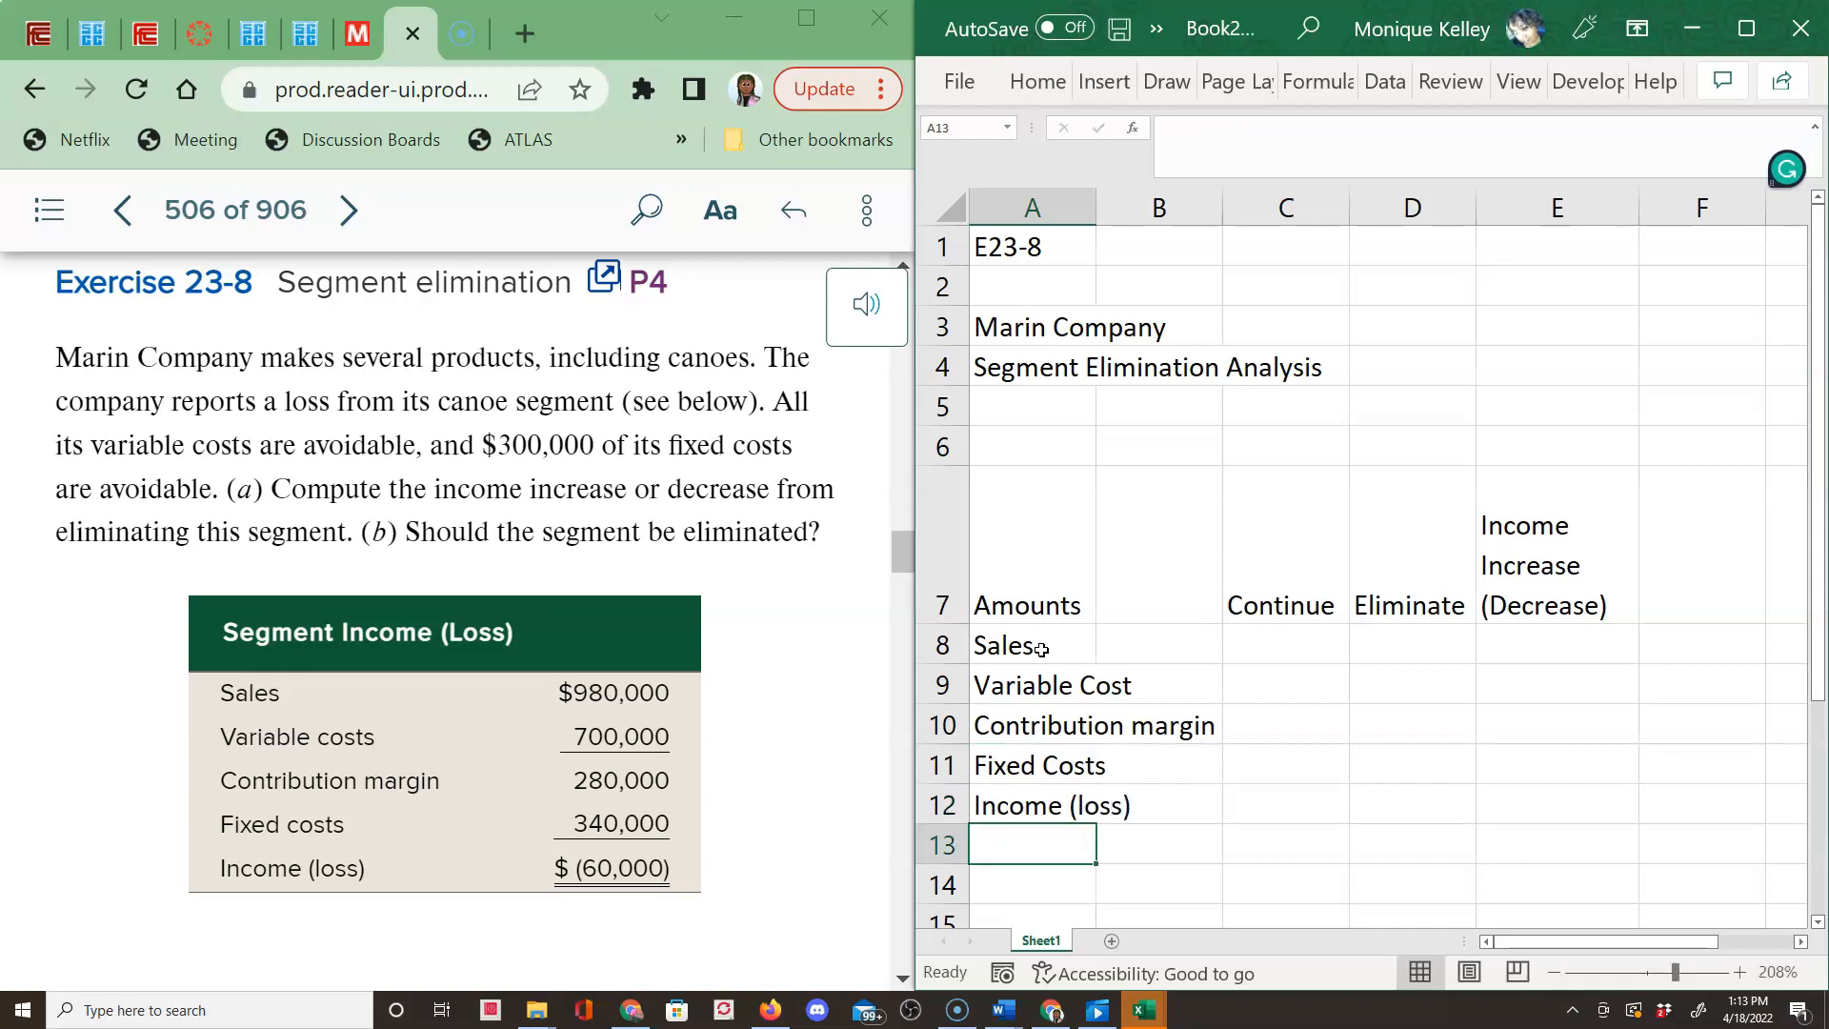
Widen column A to just fit the Contribution margin label and shrink column B to a narrow spacer.
left_click(1095, 207)
double_click(1094, 209)
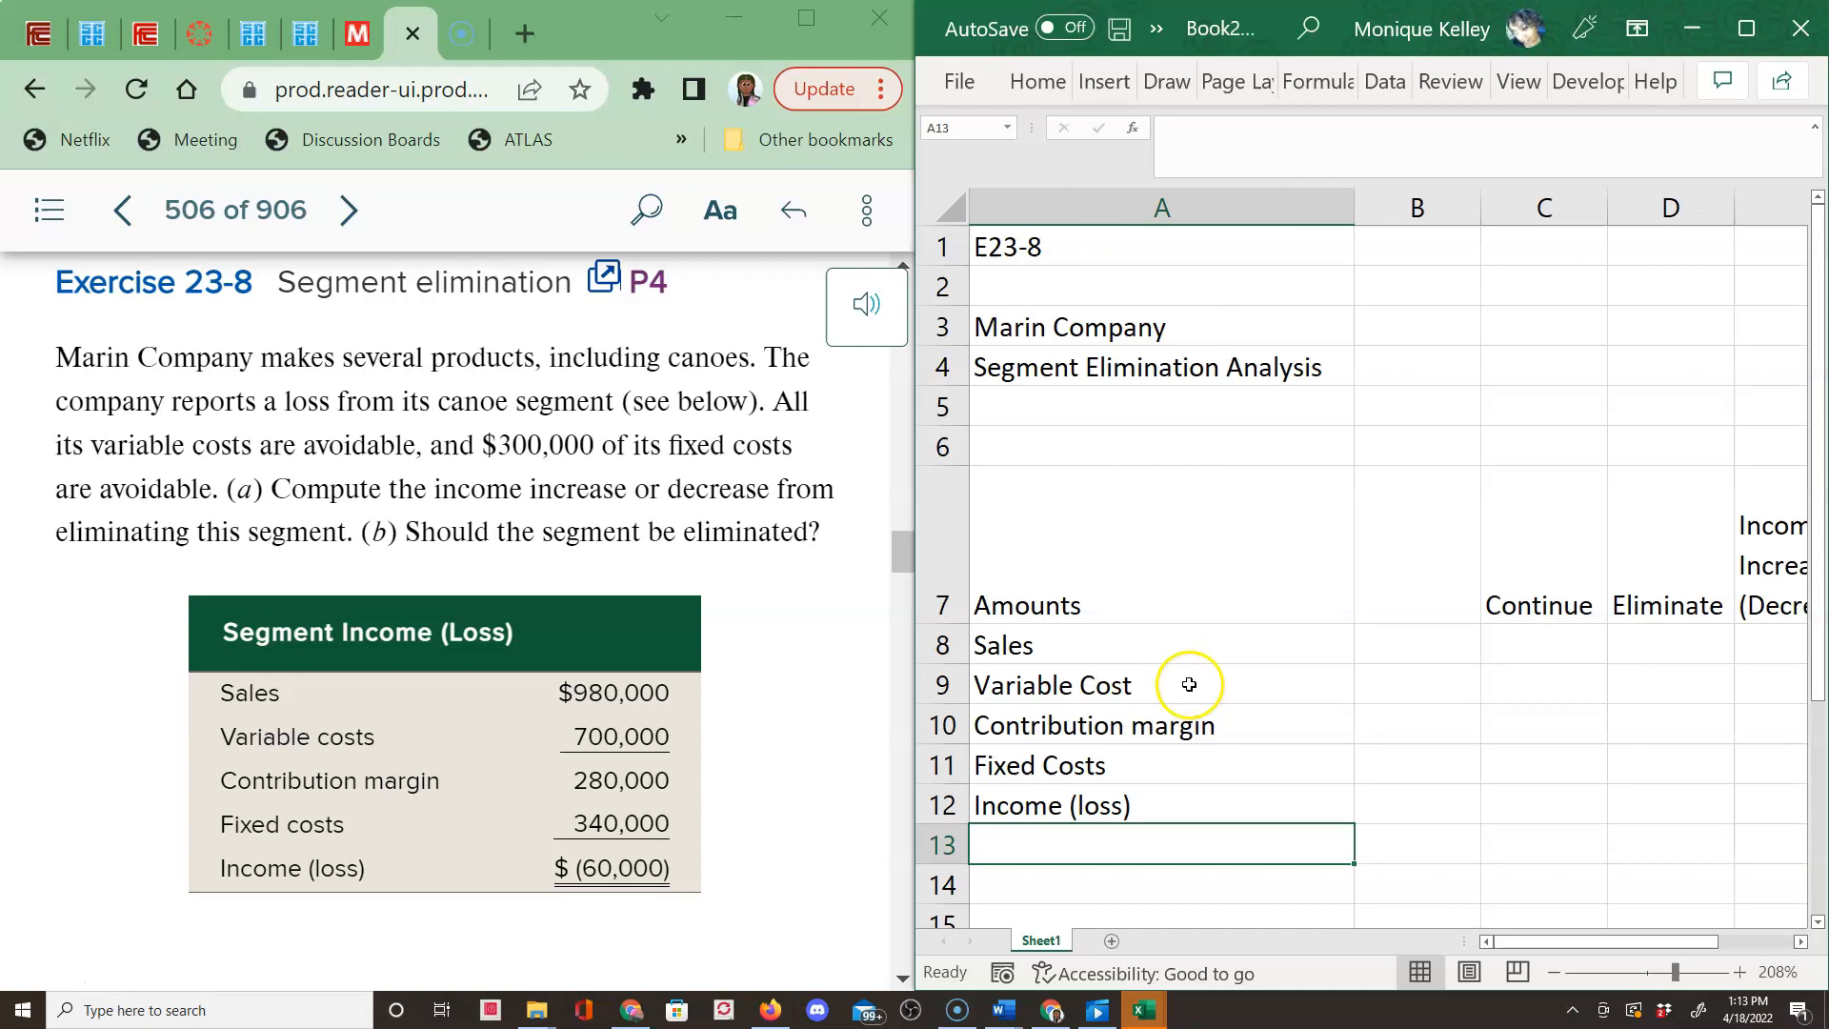
left_click_drag(1354, 208, 1231, 222)
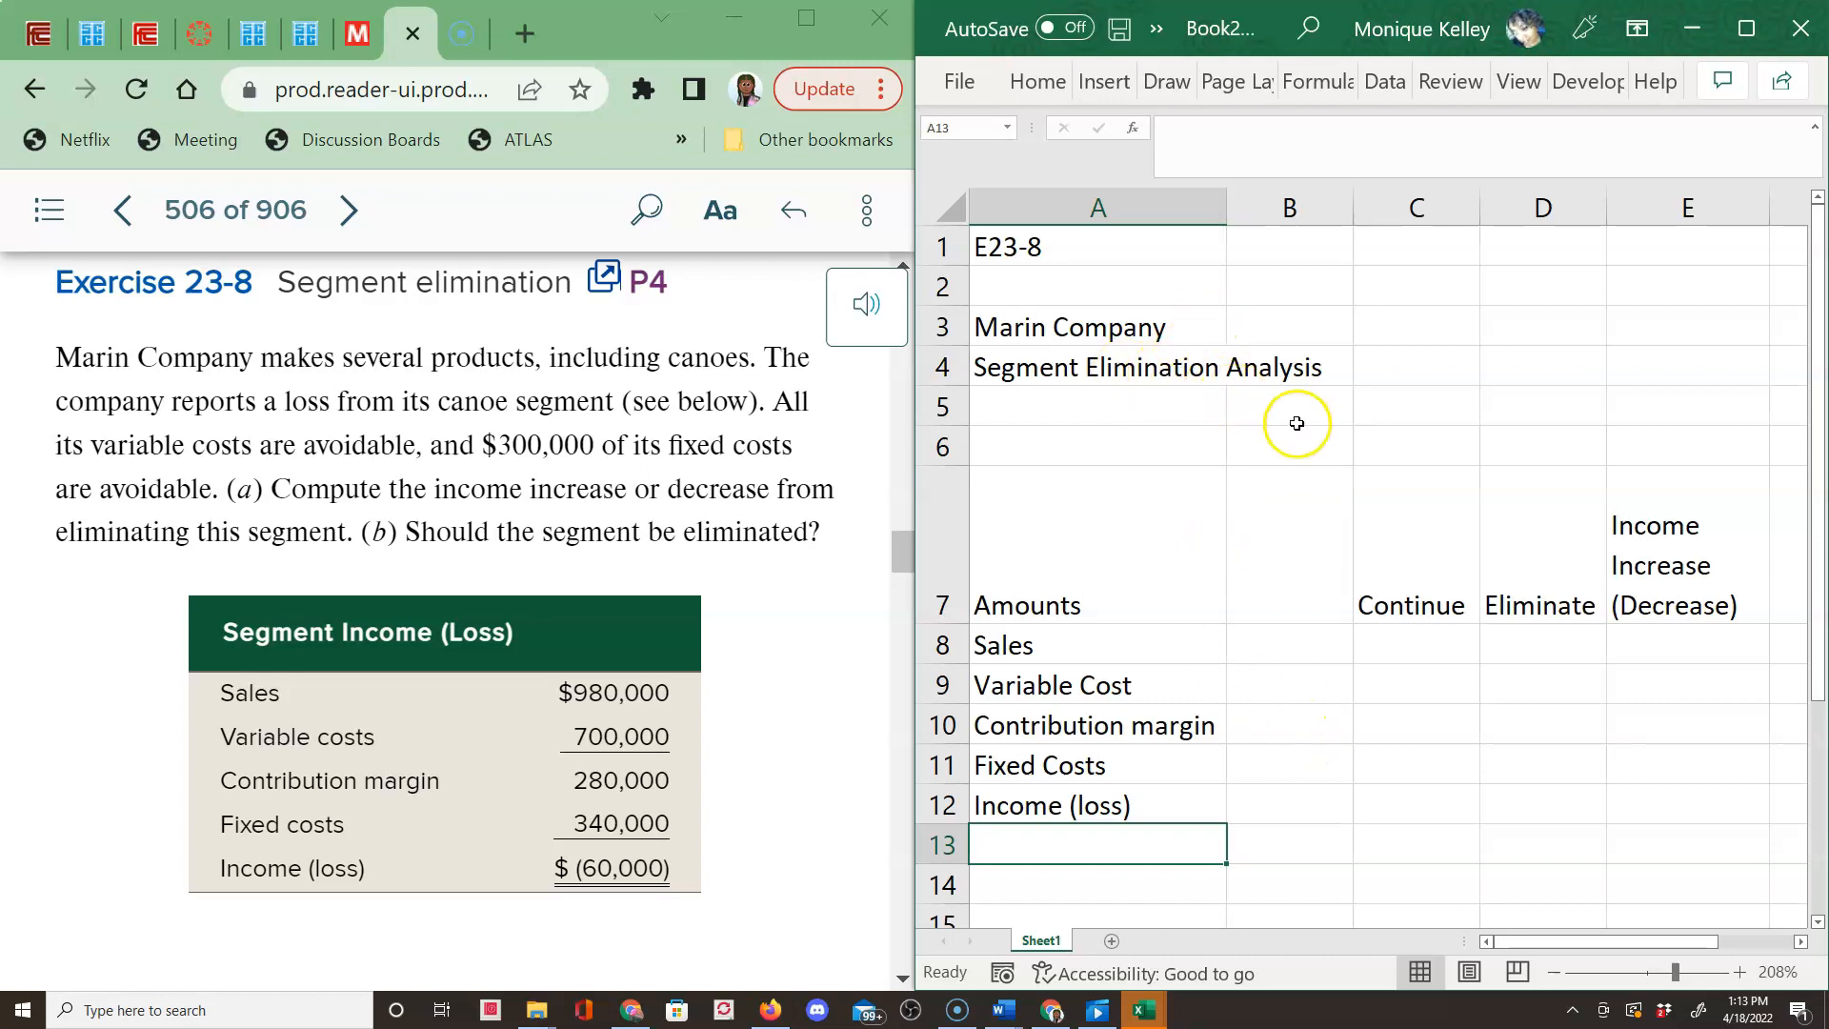
left_click(1284, 684)
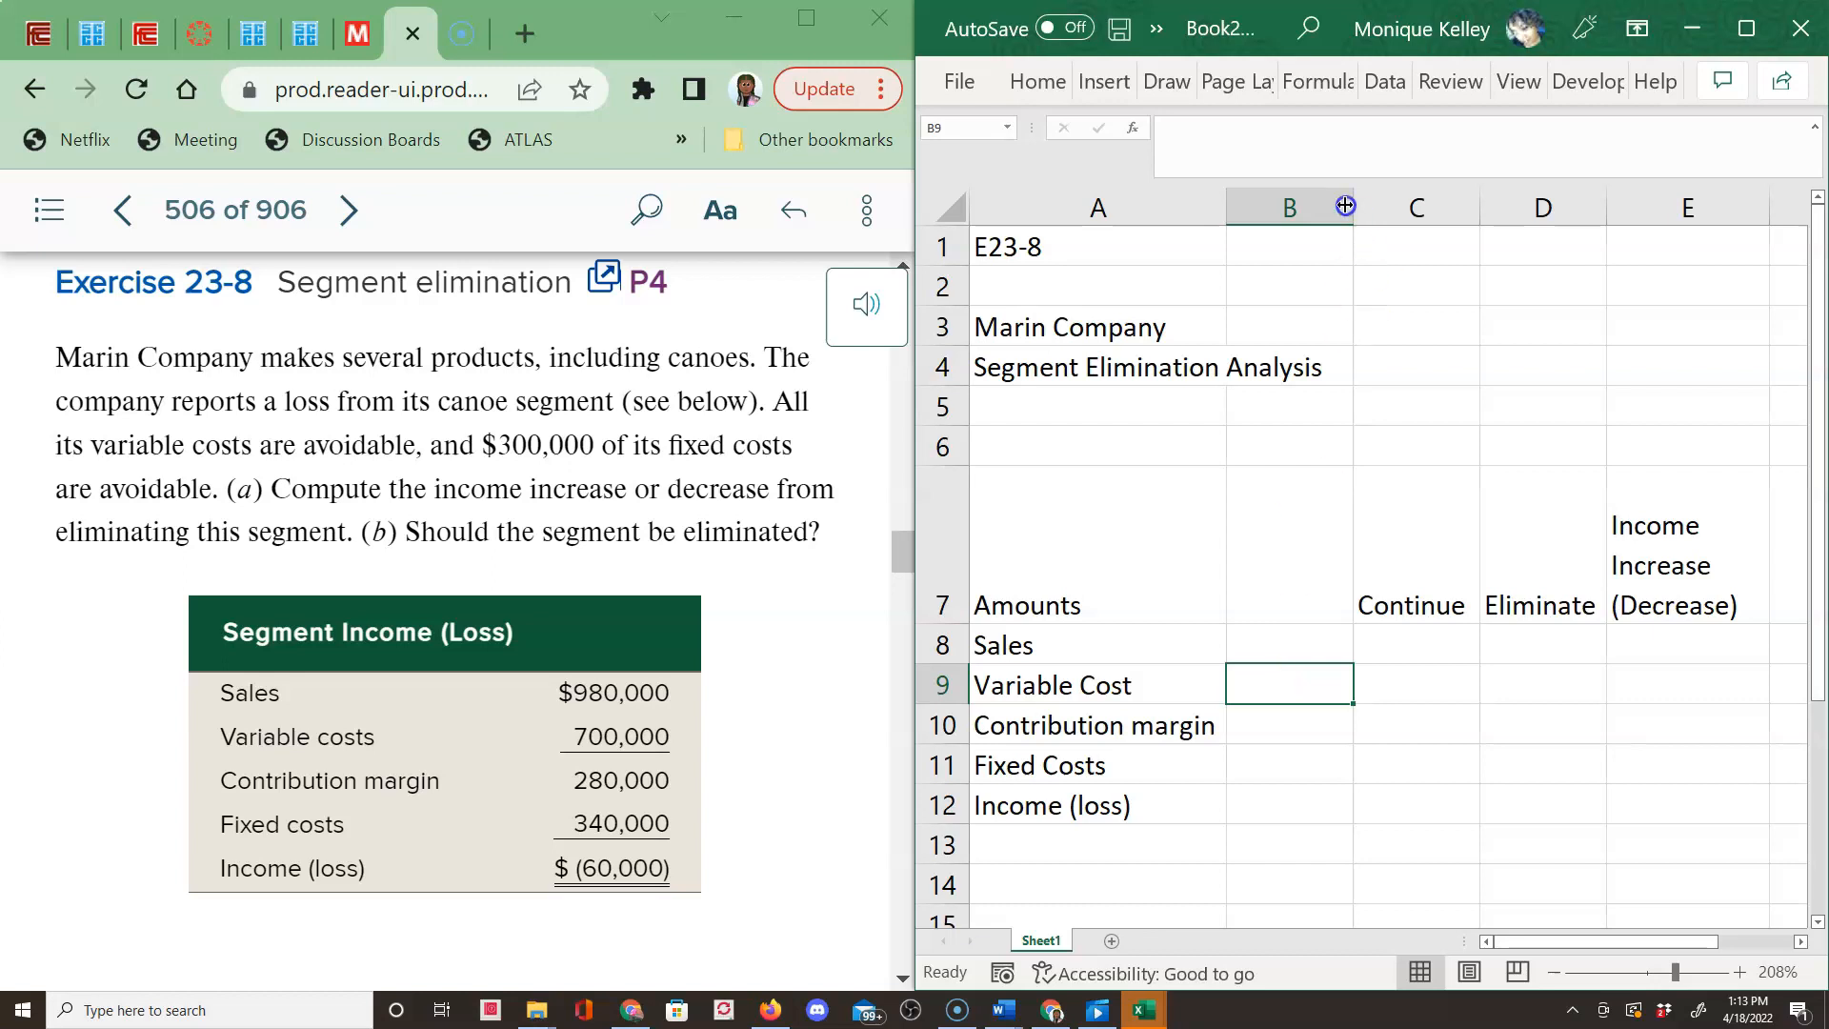
left_click_drag(1351, 207, 1260, 207)
Fill in the Continue column with Sales of 980000 in C8 and Variable Cost of 700000 in C9.
left_click(1334, 633)
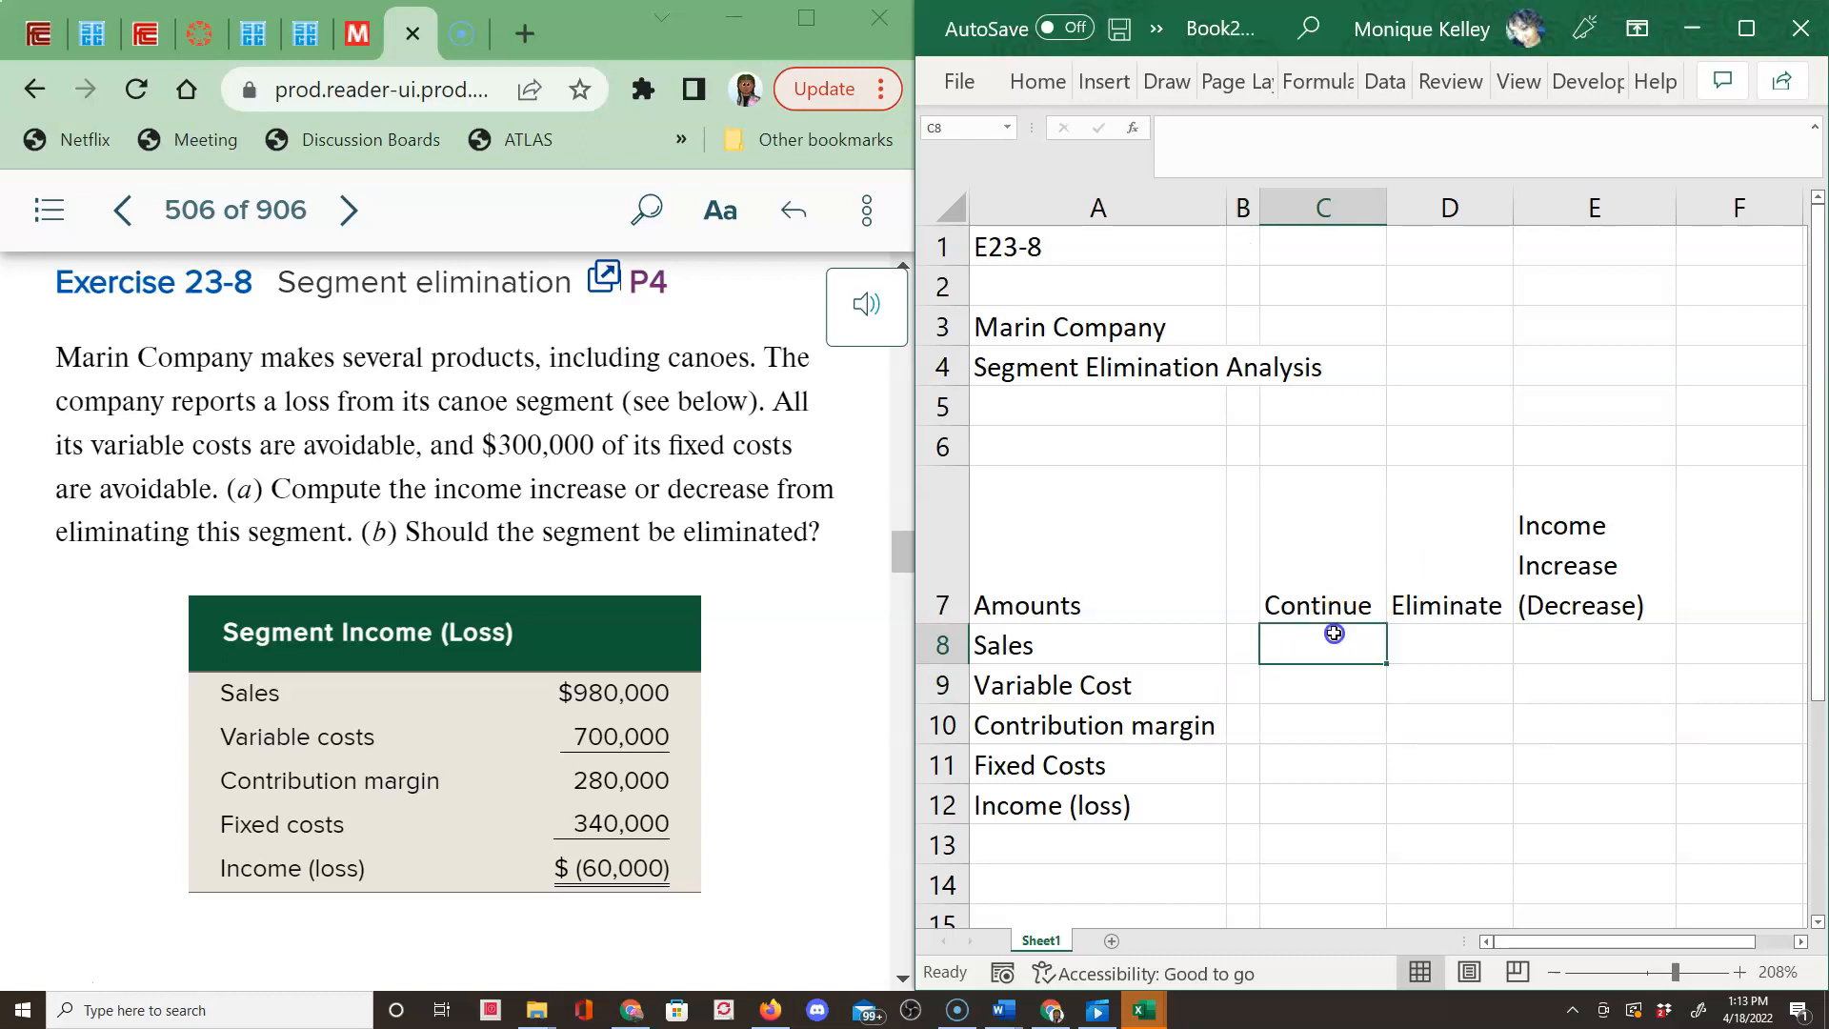
type("9800")
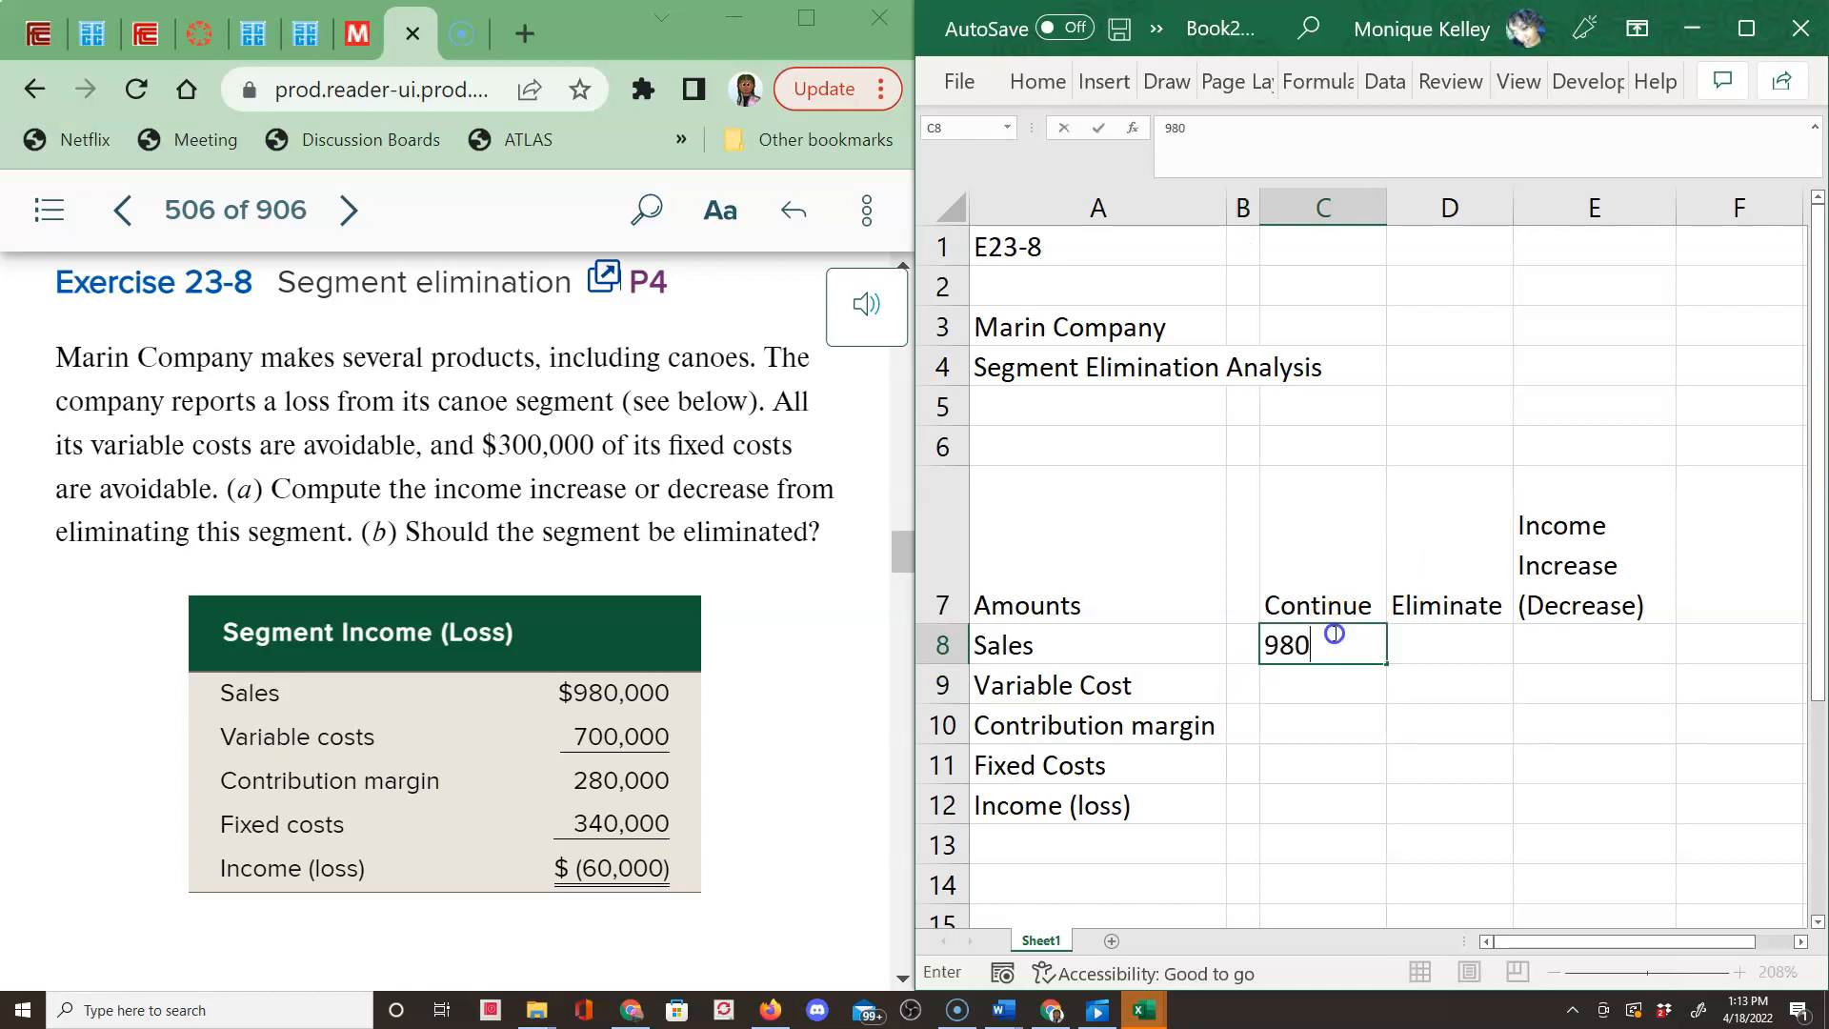
key("Return")
type("700000")
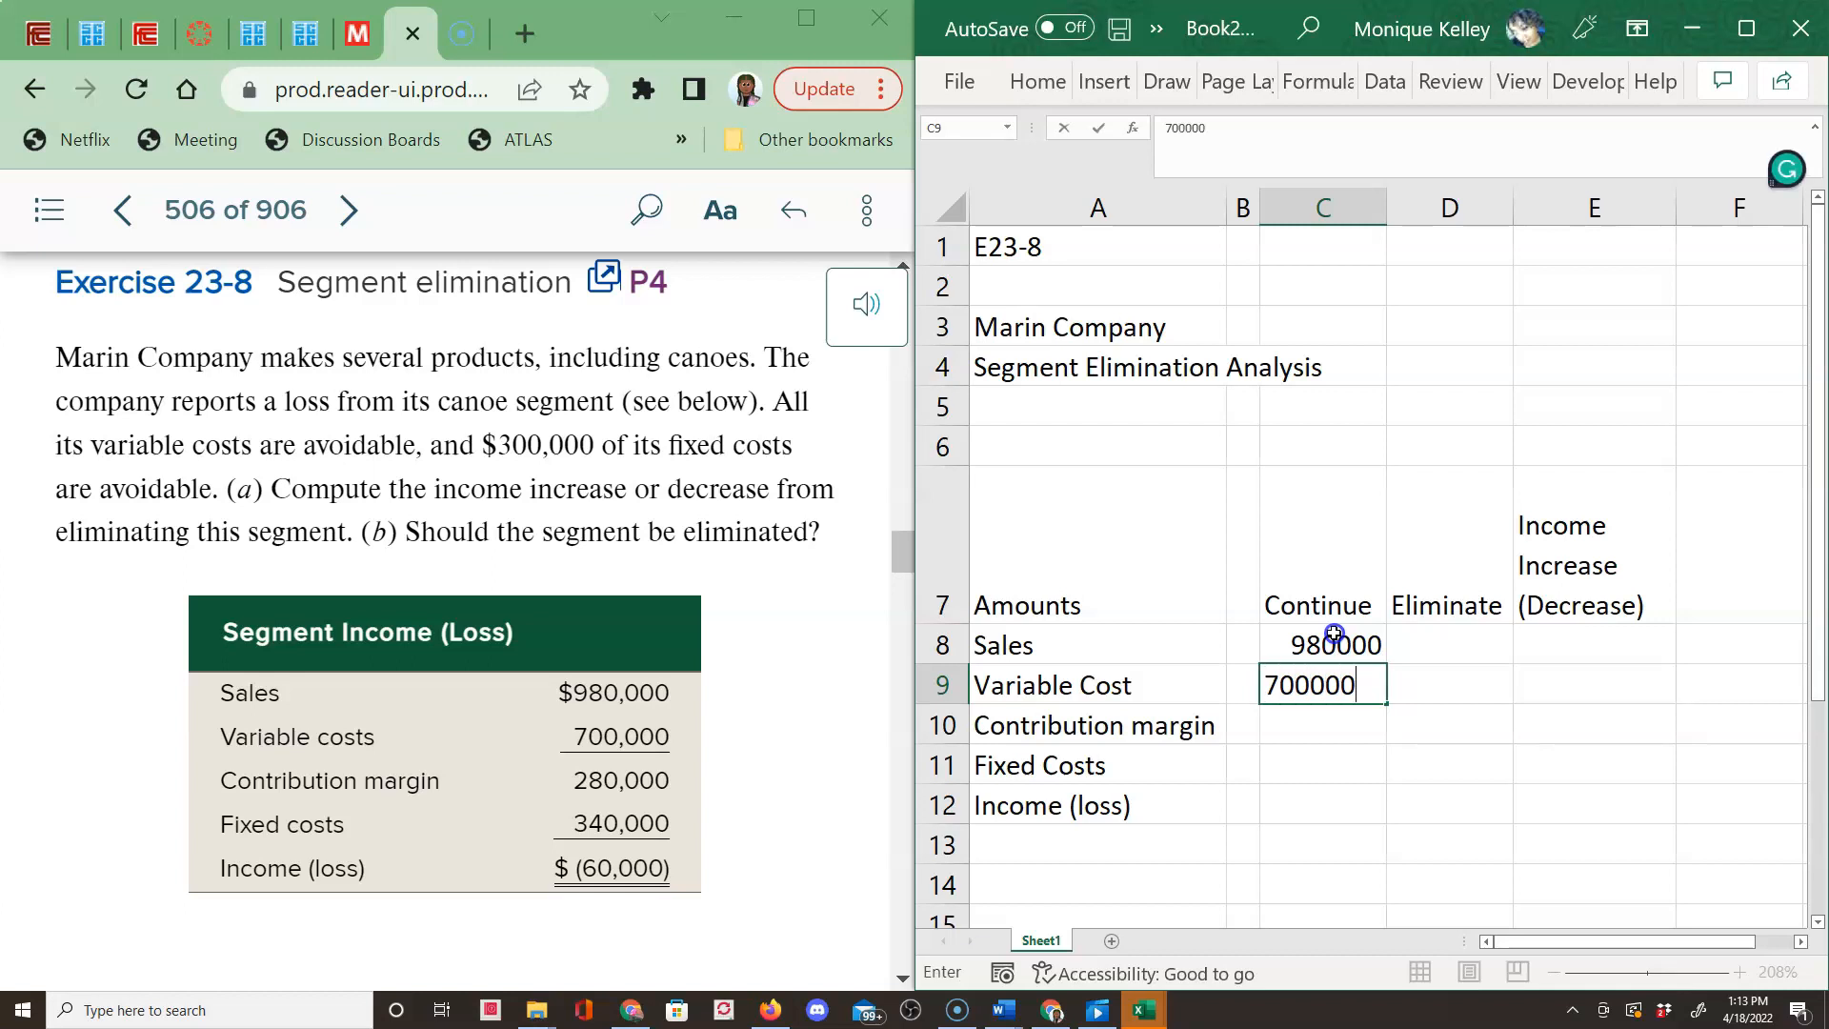
key("ctrl+Return")
key("Down")
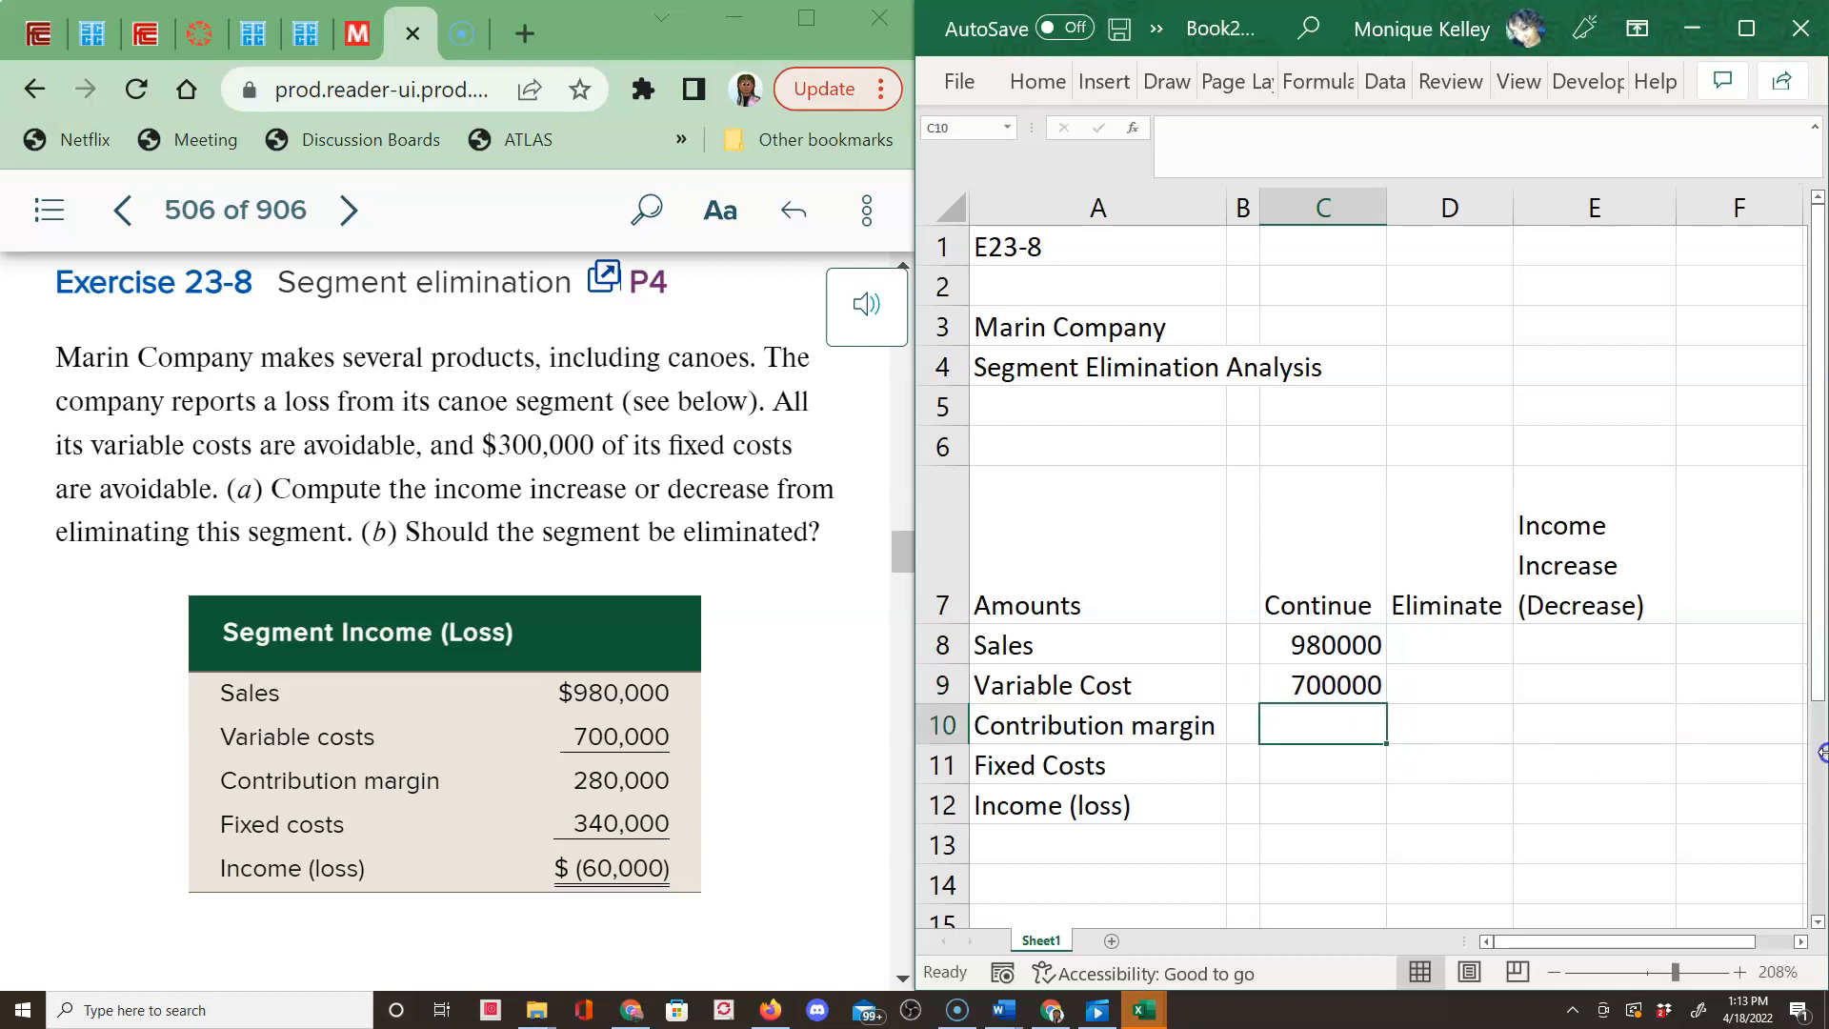
Calculate the Continue column's contribution margin in C10 with the formula +C8-C9.
type("+")
key("Up")
key("Up")
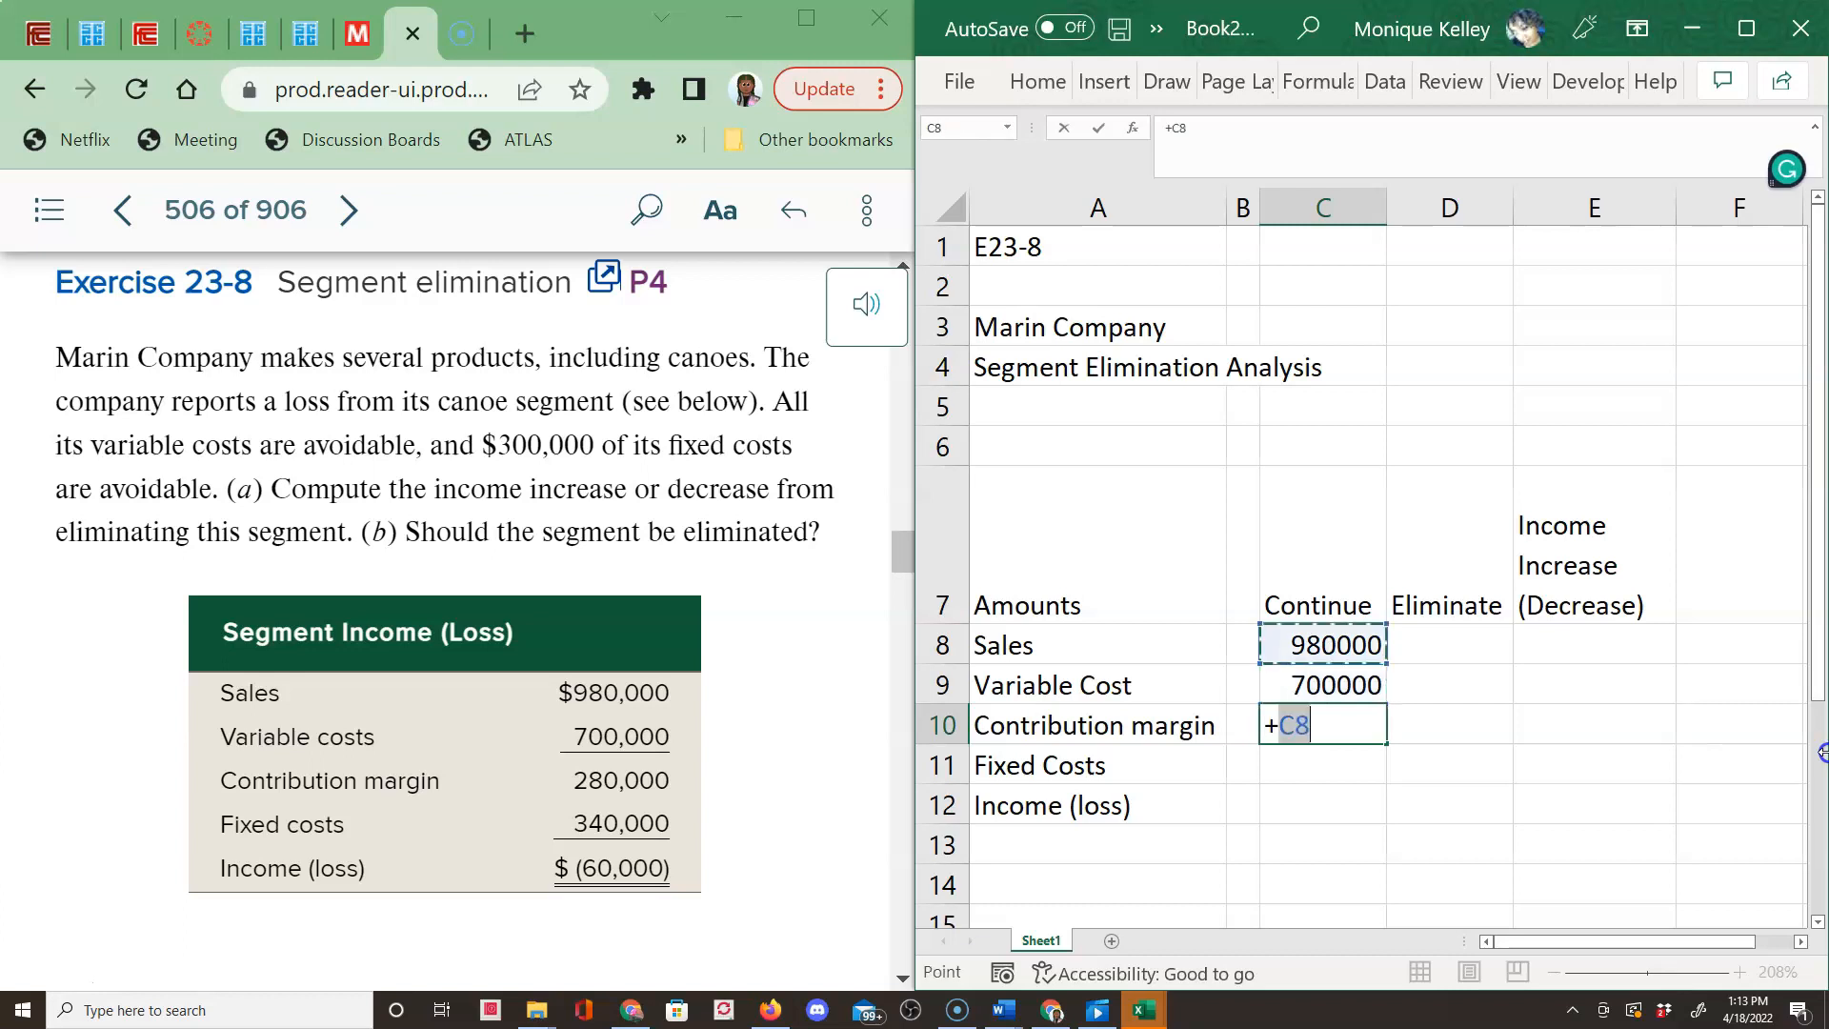
type("-")
key("Up")
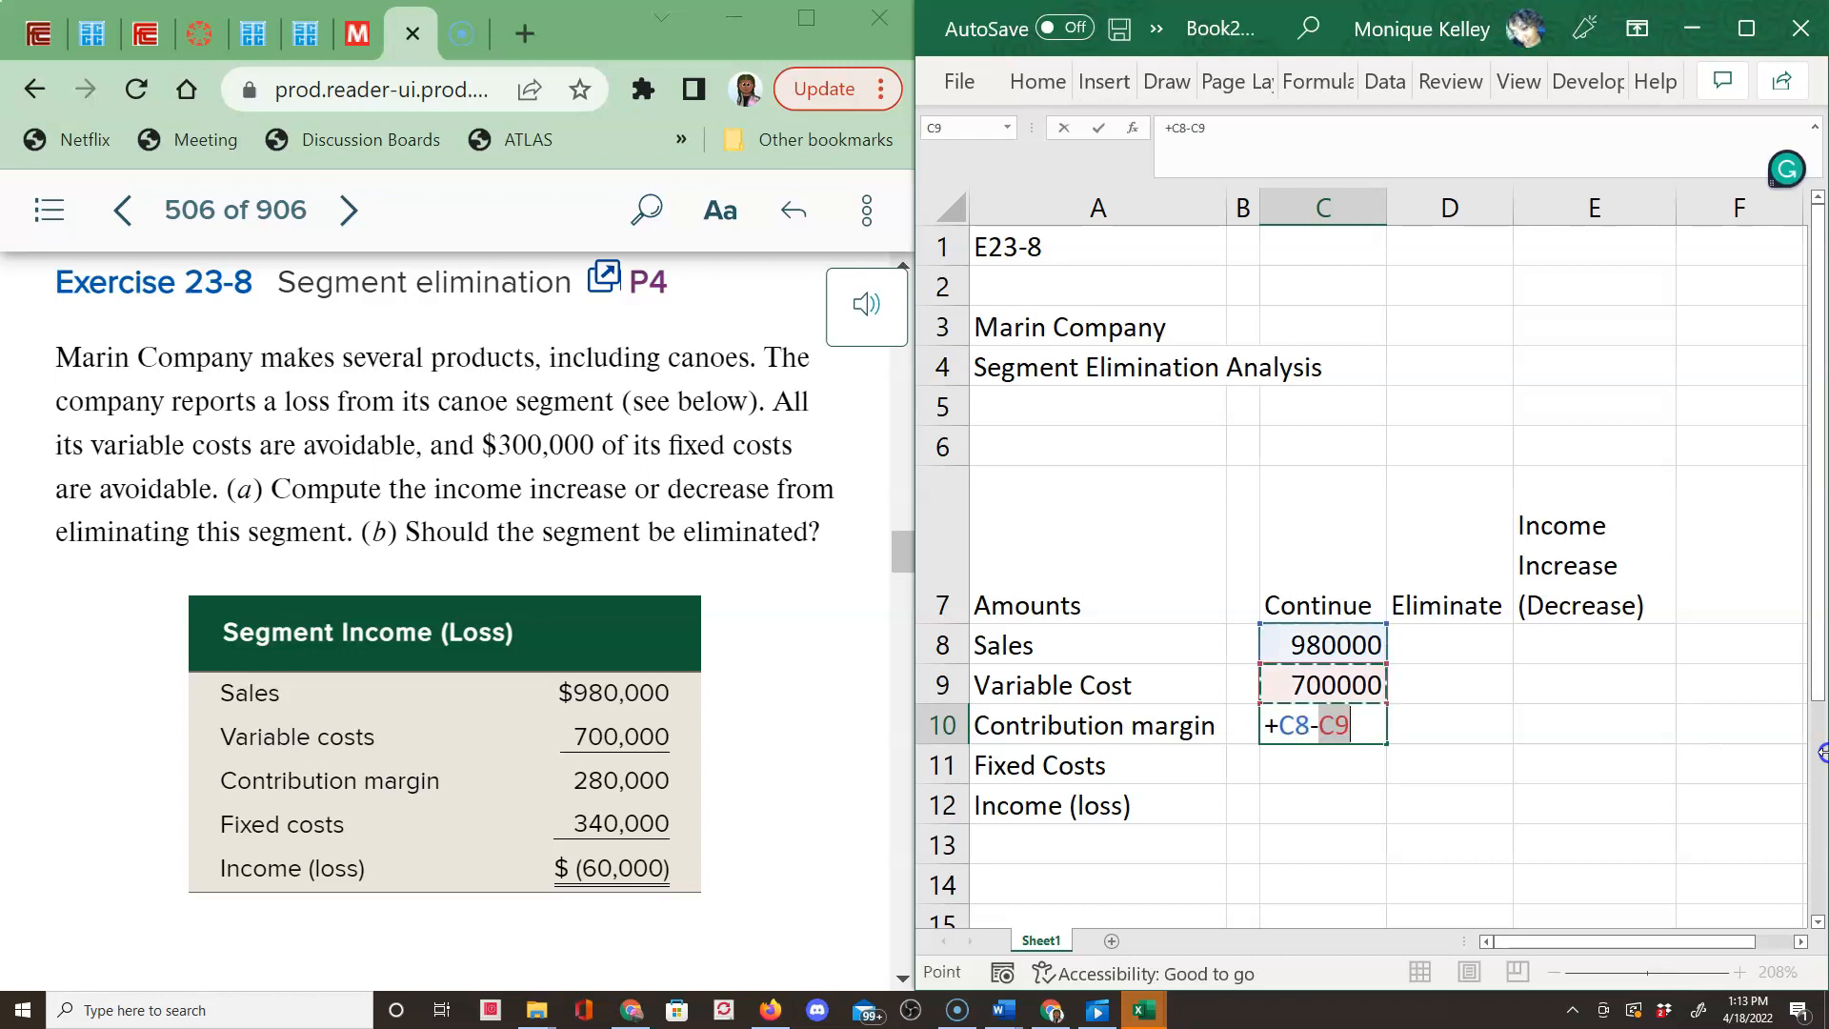
key("Return")
key("Up")
key("Down")
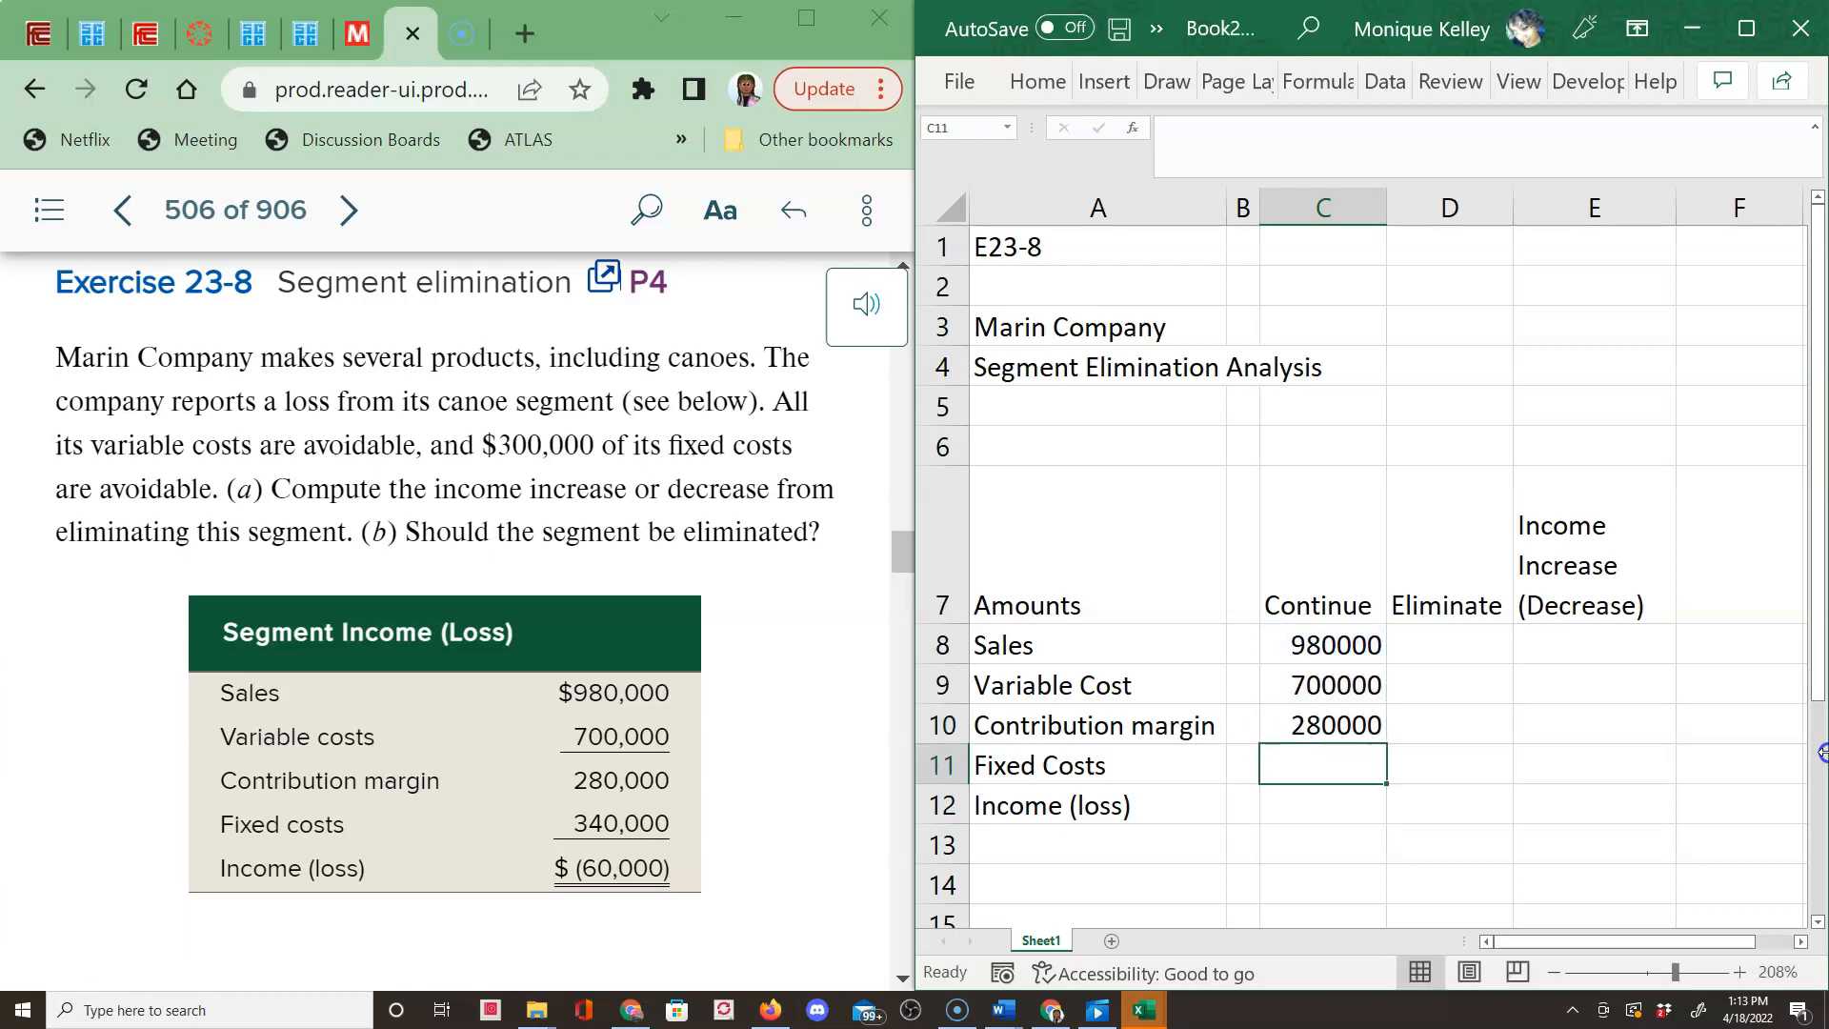
Enter Fixed Costs of 340000 in C11 and calculate Income (loss) in C12 with the formula +C10-C11.
type("340000")
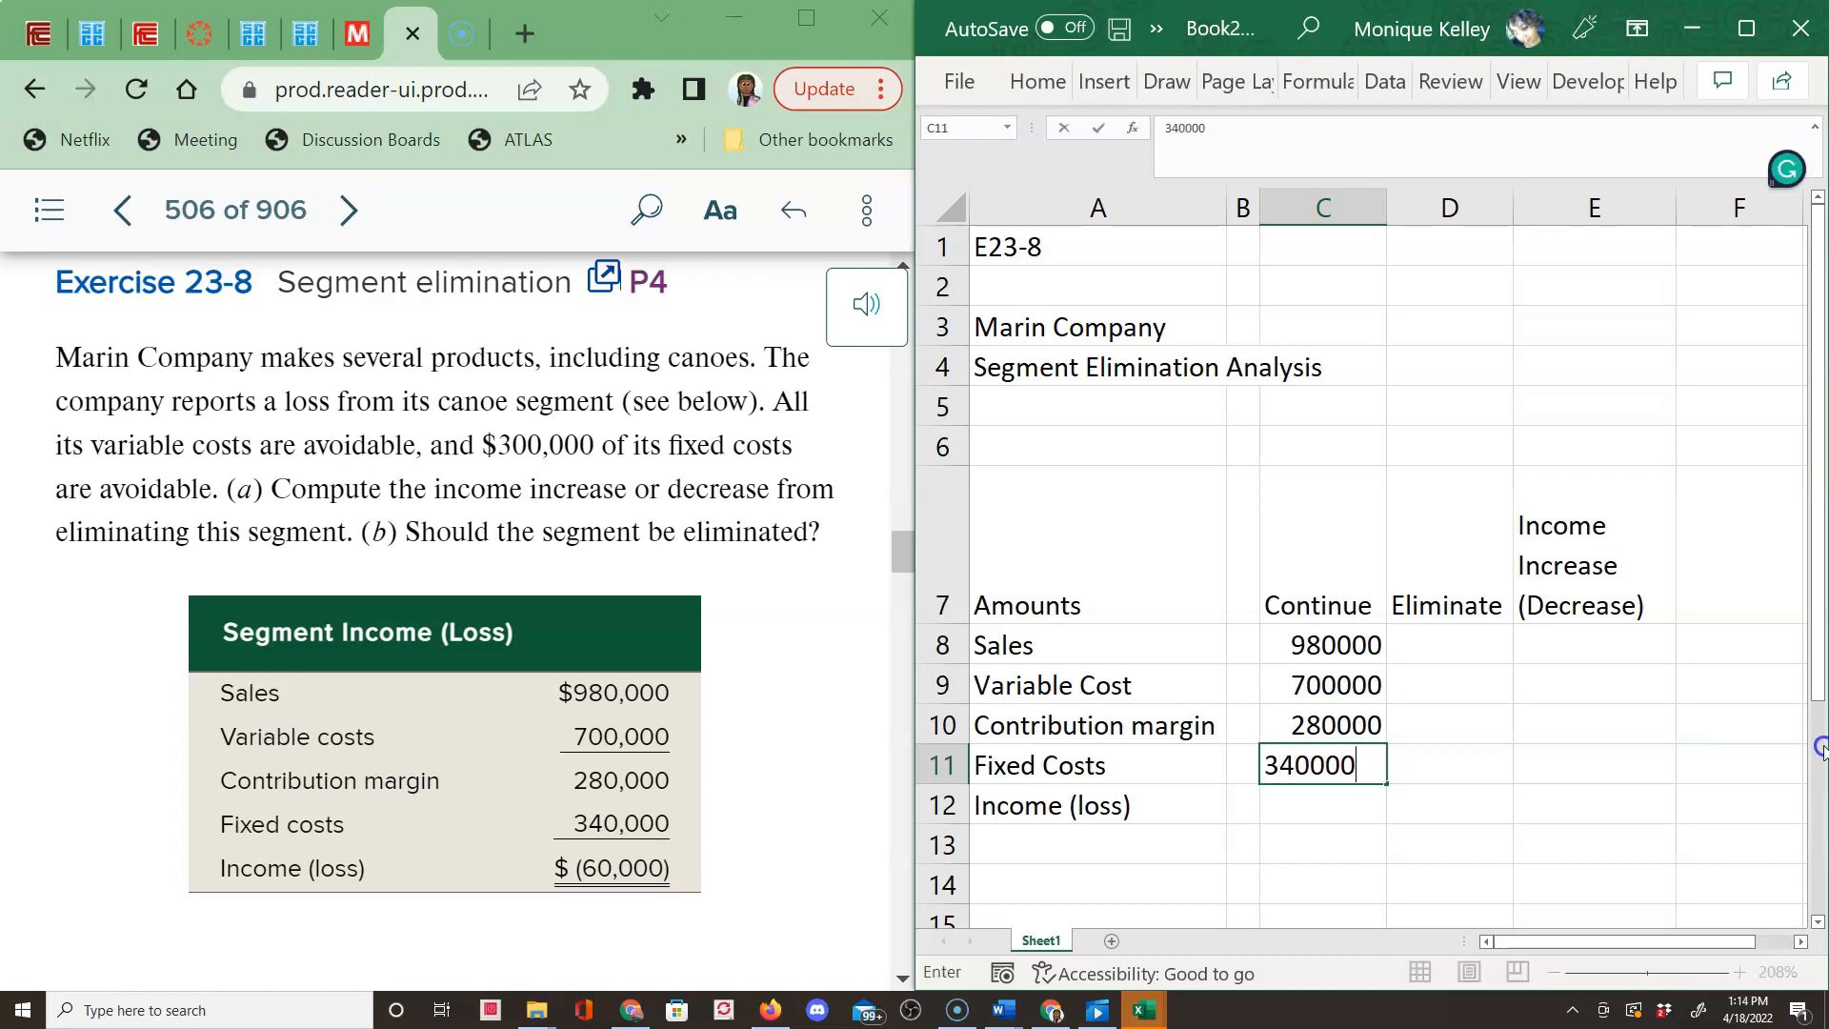
key("Return")
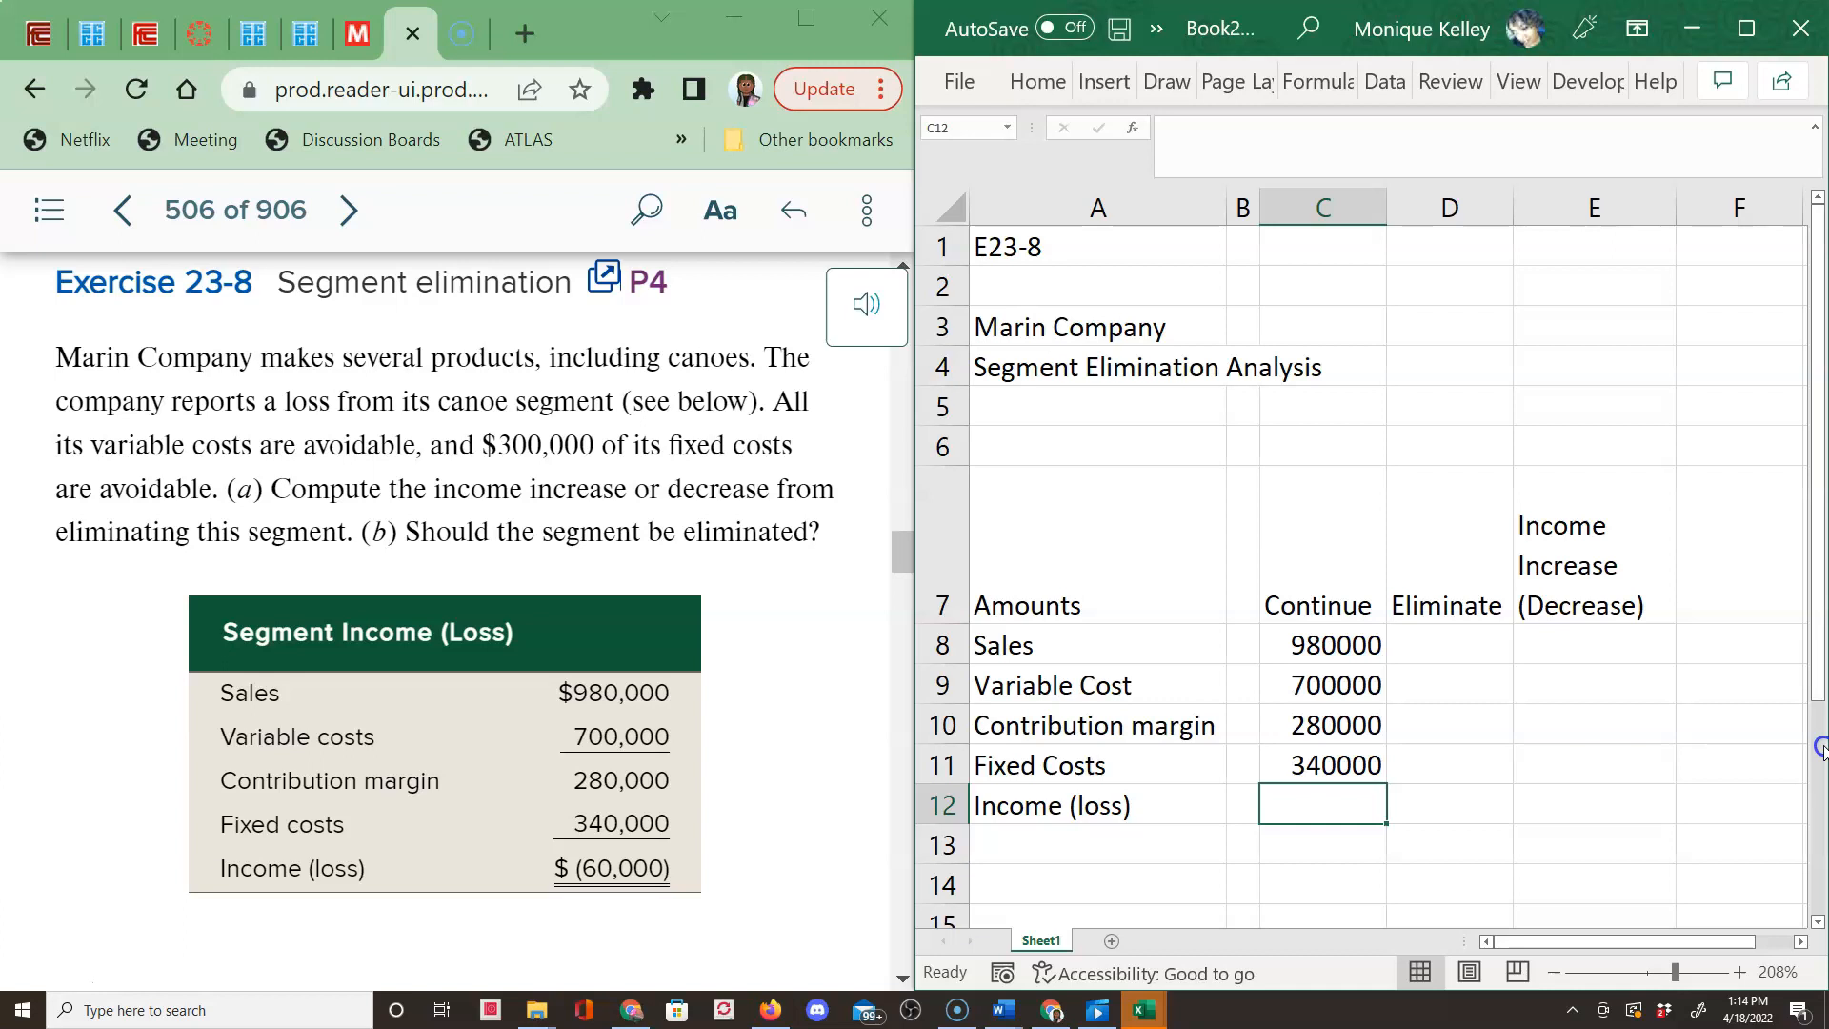
type("+")
key("Up")
key("Up")
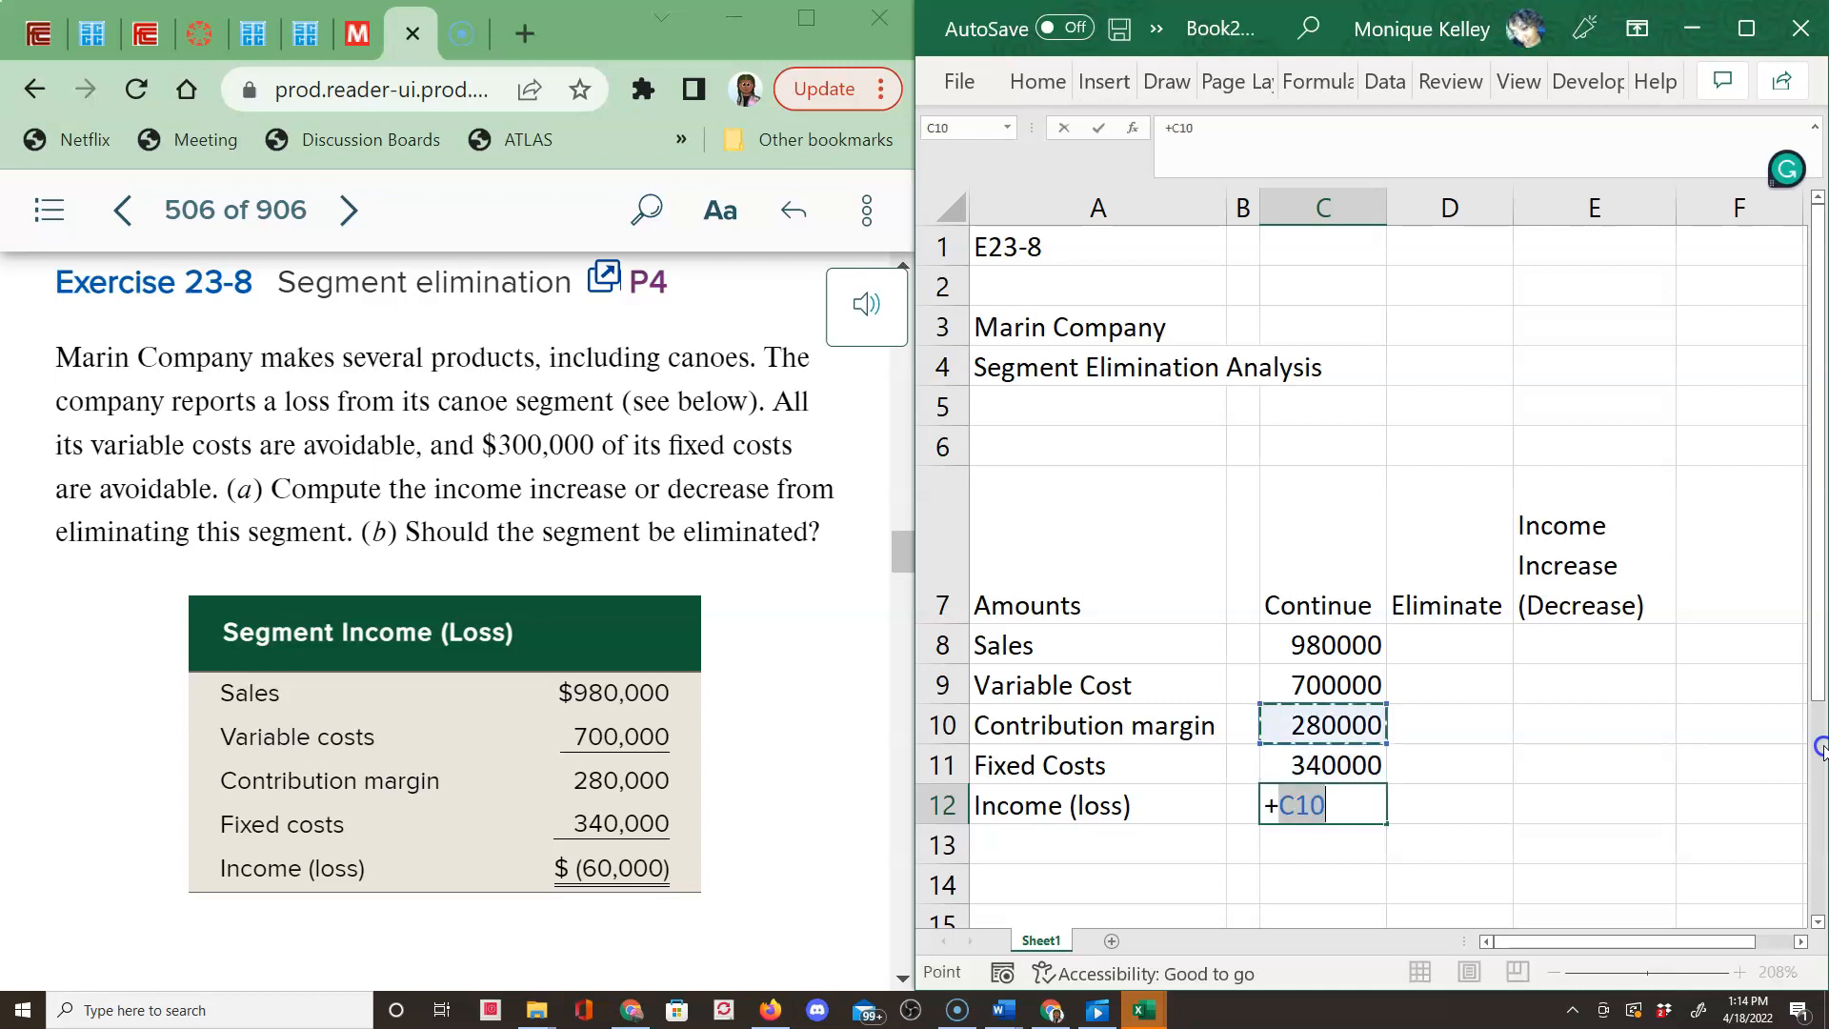
type("-")
key("Up")
key("Return")
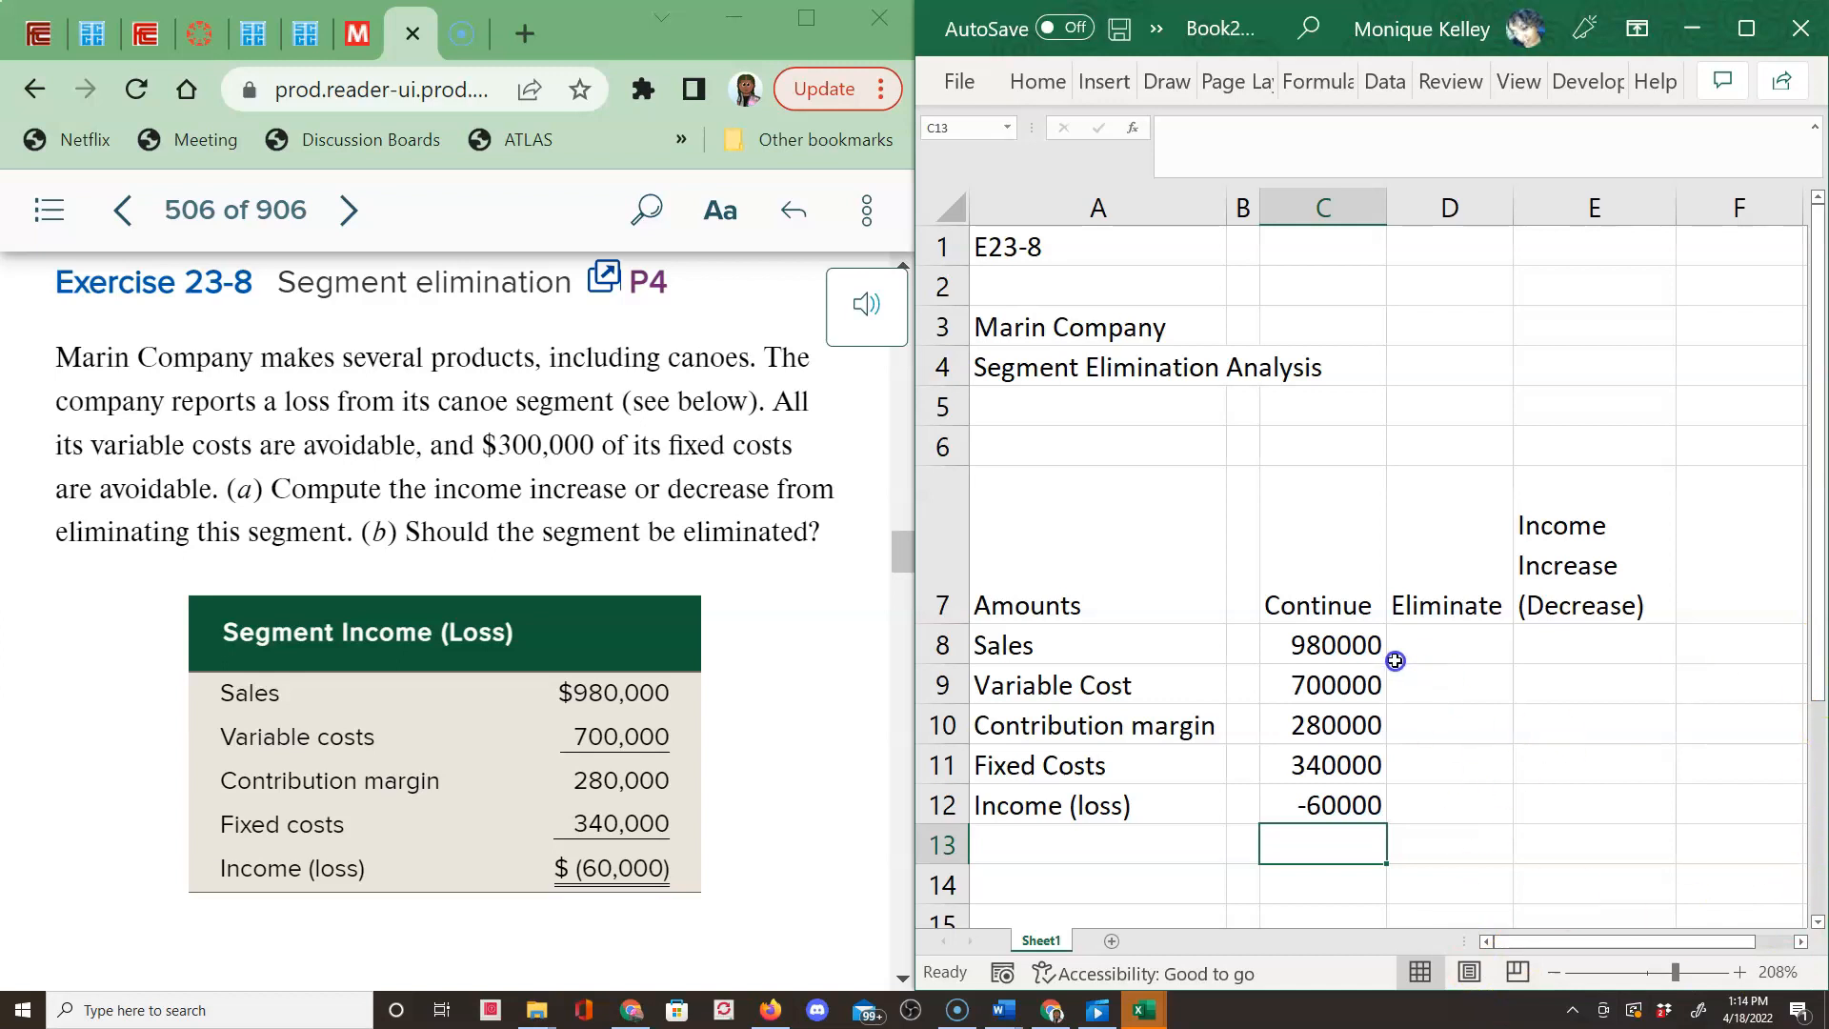
Format the Continue amounts in C8:C12 with thousands separators and no decimal places.
left_click(1357, 629)
left_click_drag(1358, 629, 1340, 800)
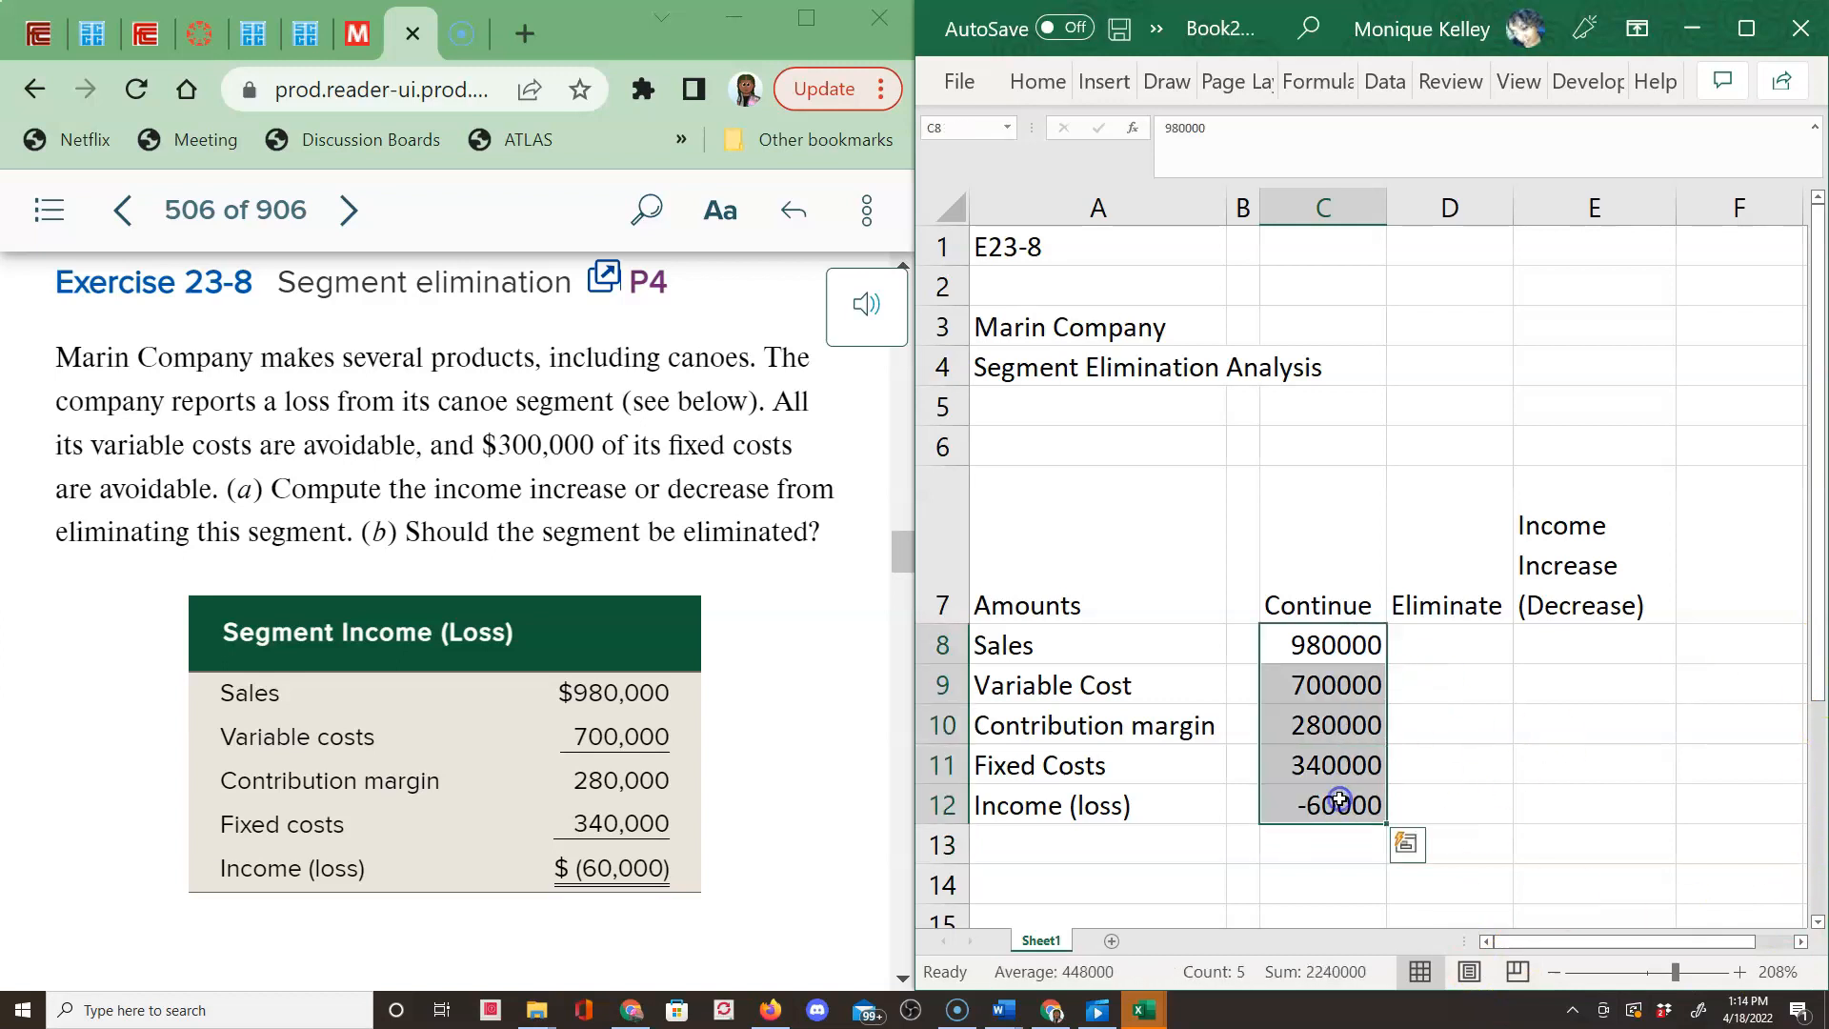
right_click(1340, 800)
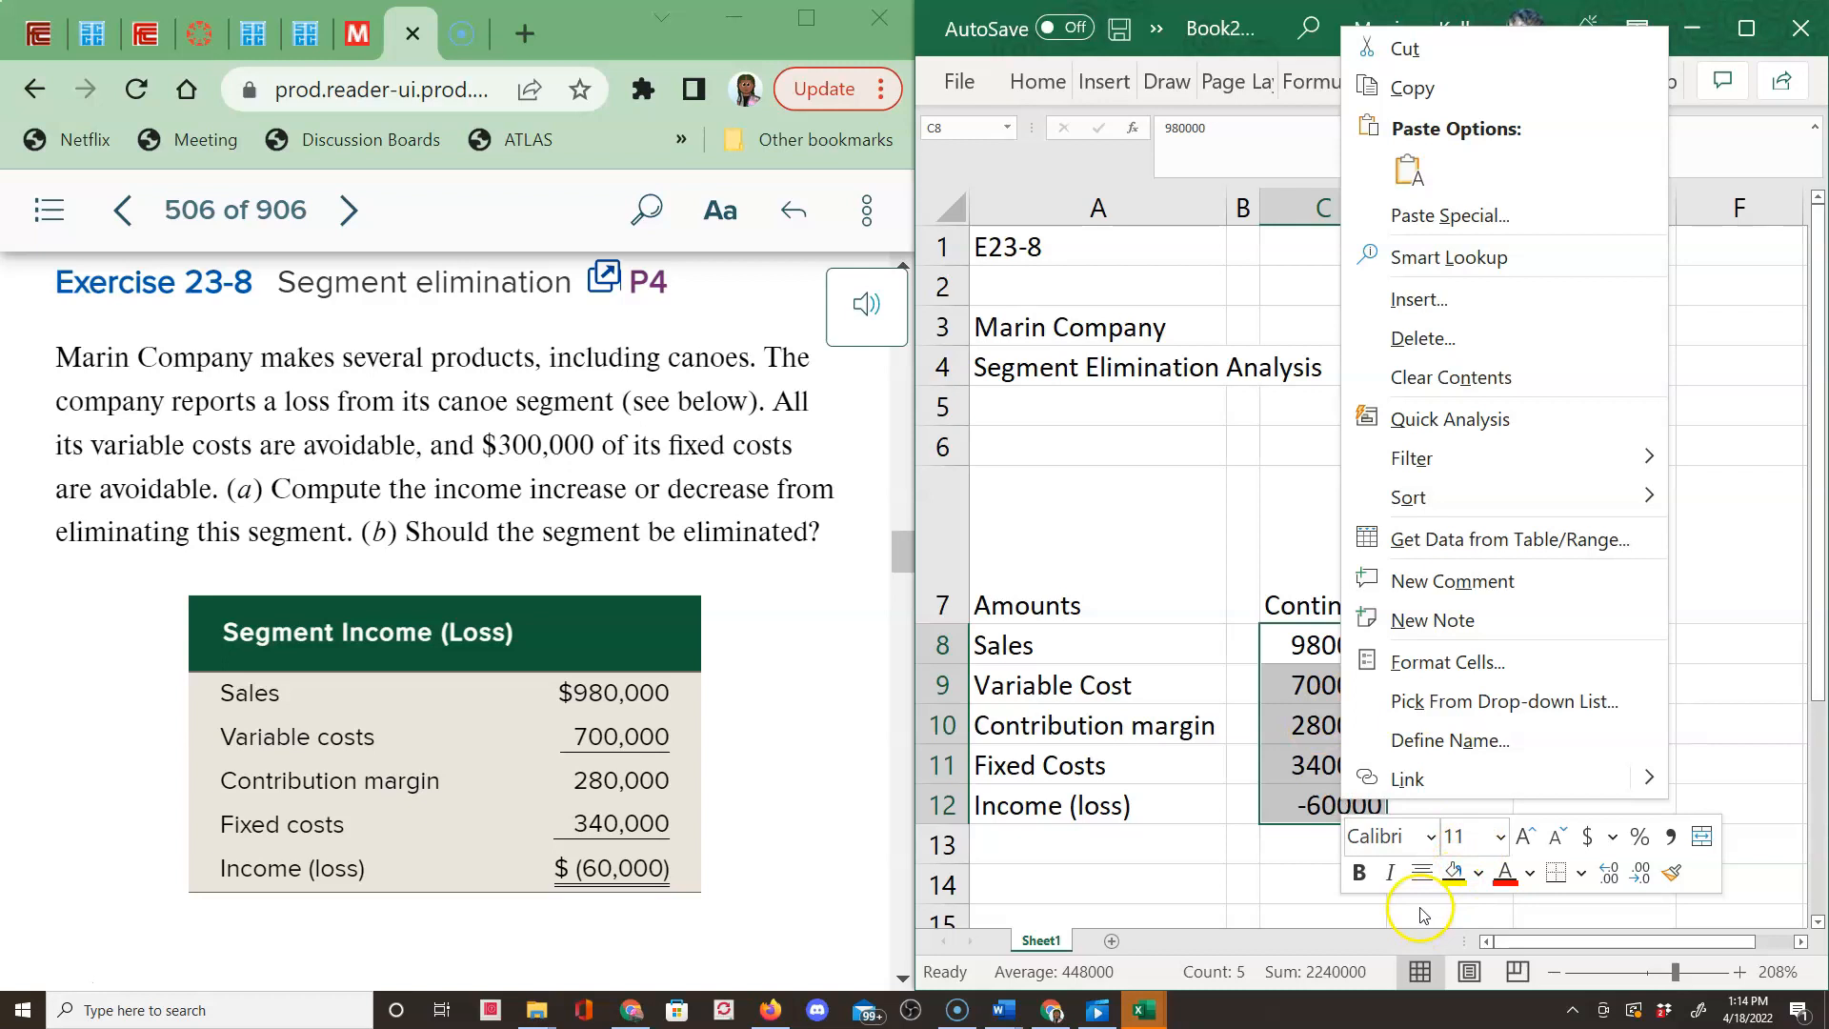
left_click(1667, 838)
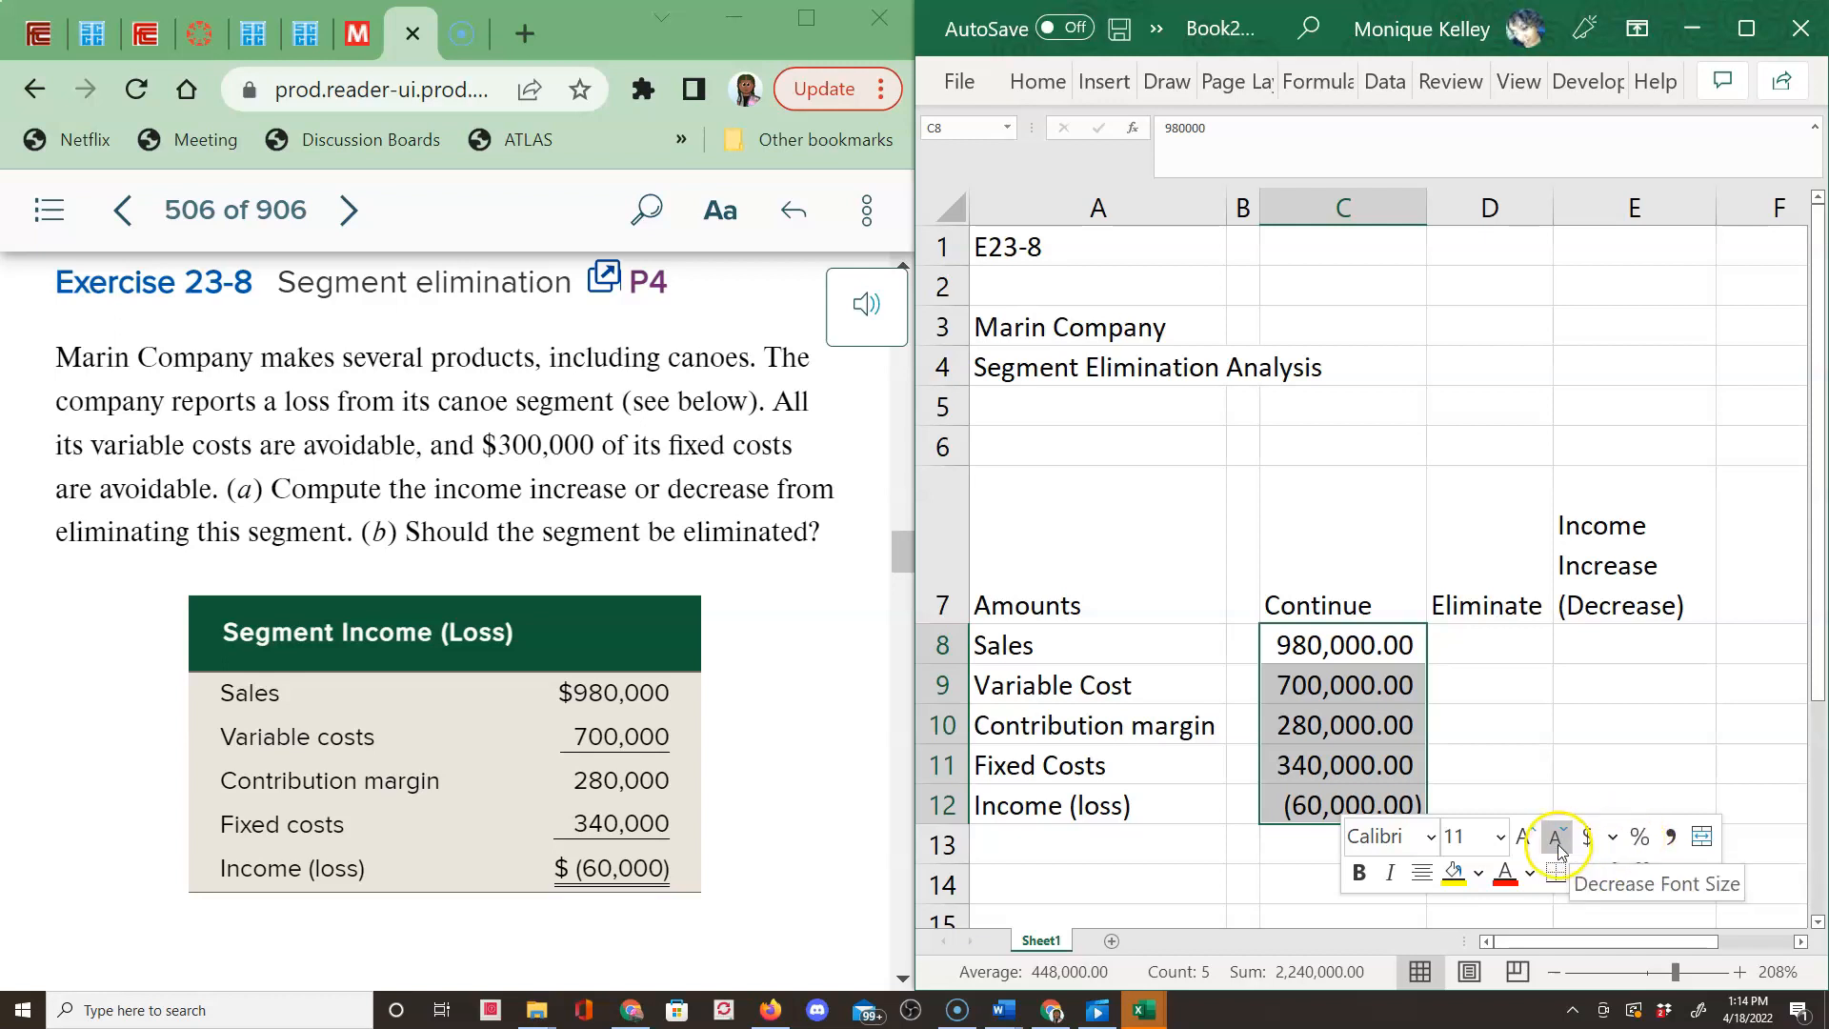
left_click(1638, 872)
left_click(1639, 873)
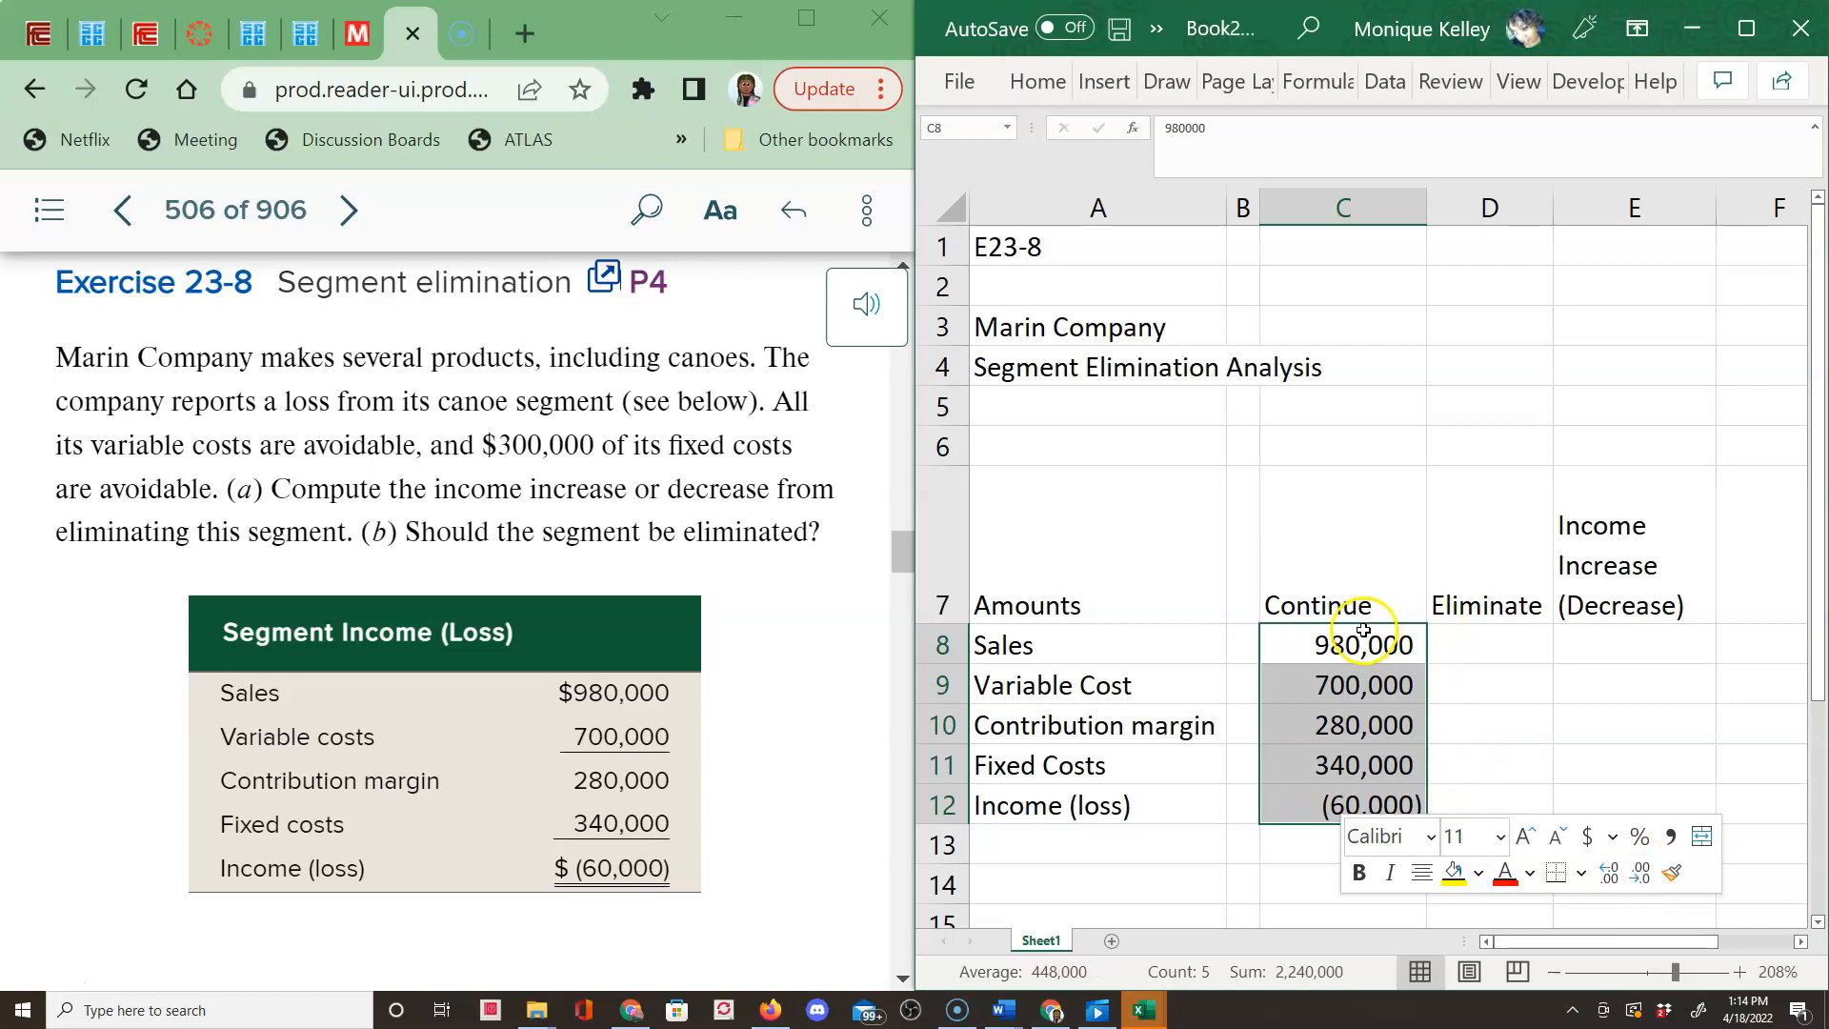
left_click(1364, 631)
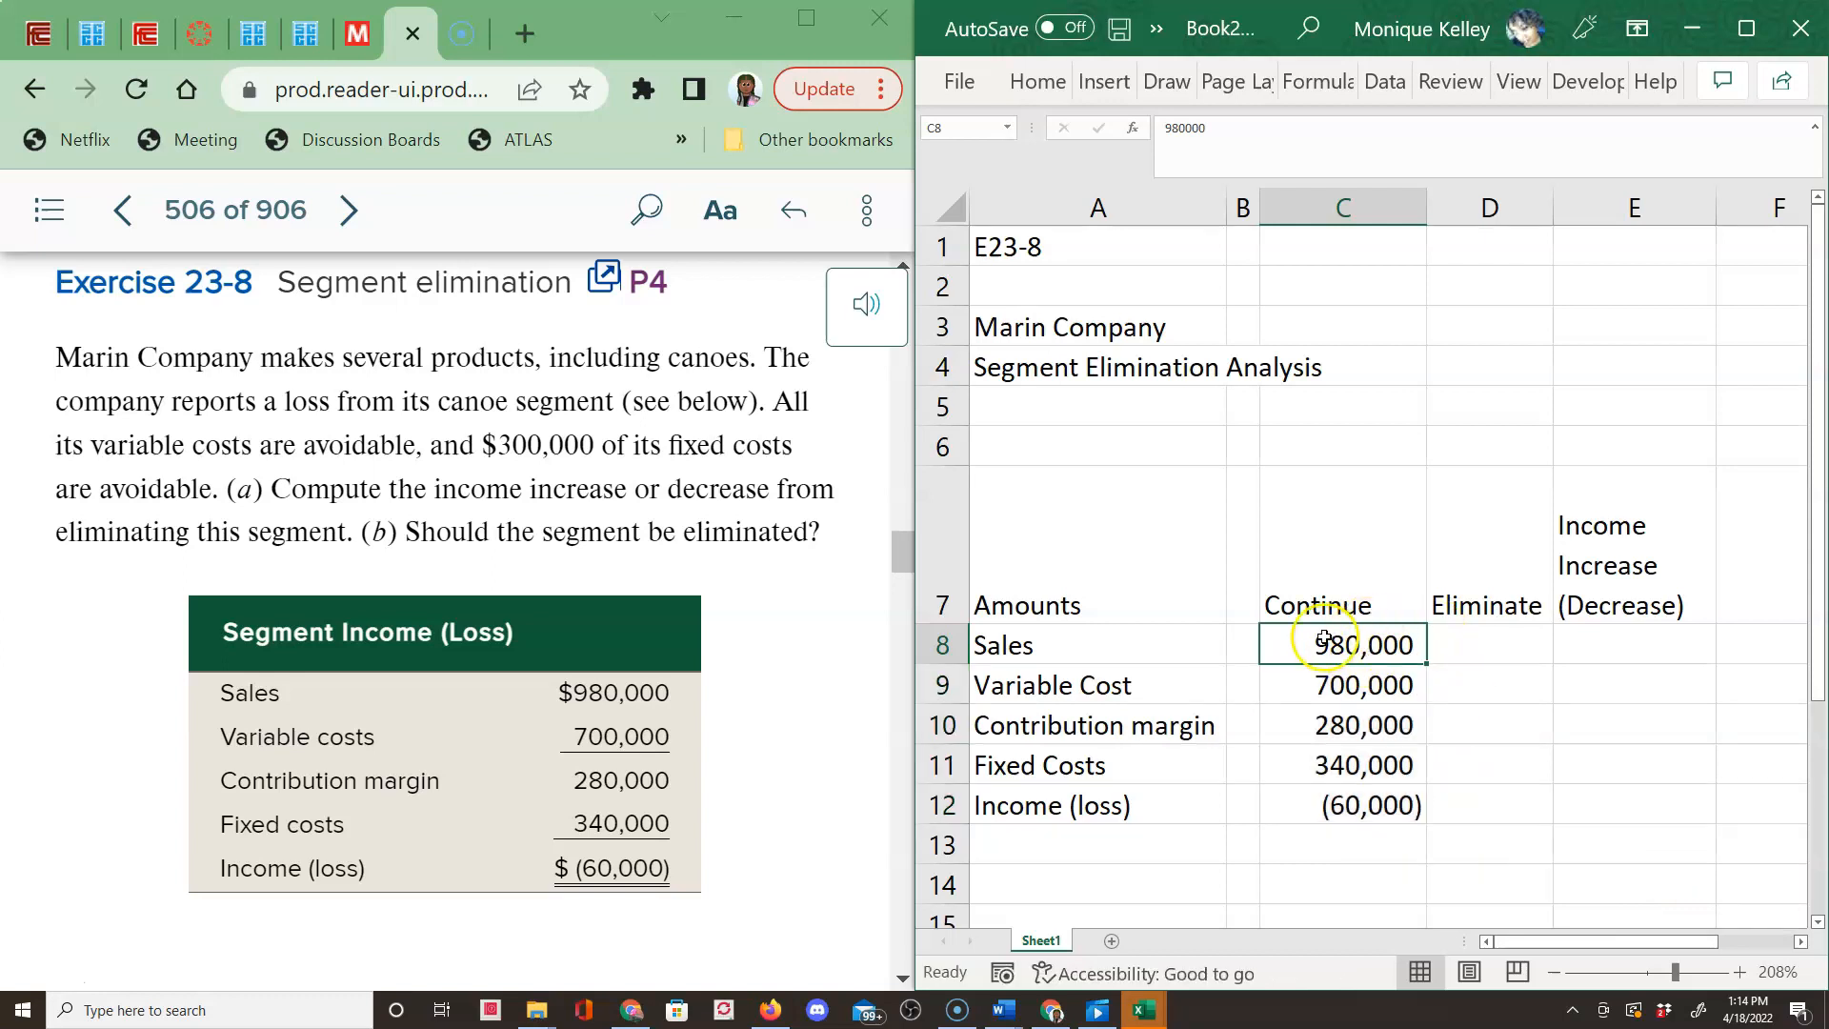
Apply the dollar accounting format without decimals to the Sales and Income (loss) amounts in C8 and C12.
right_click(1324, 639)
left_click(1119, 499)
left_click(1339, 645)
left_click_drag(1339, 645, 1381, 813)
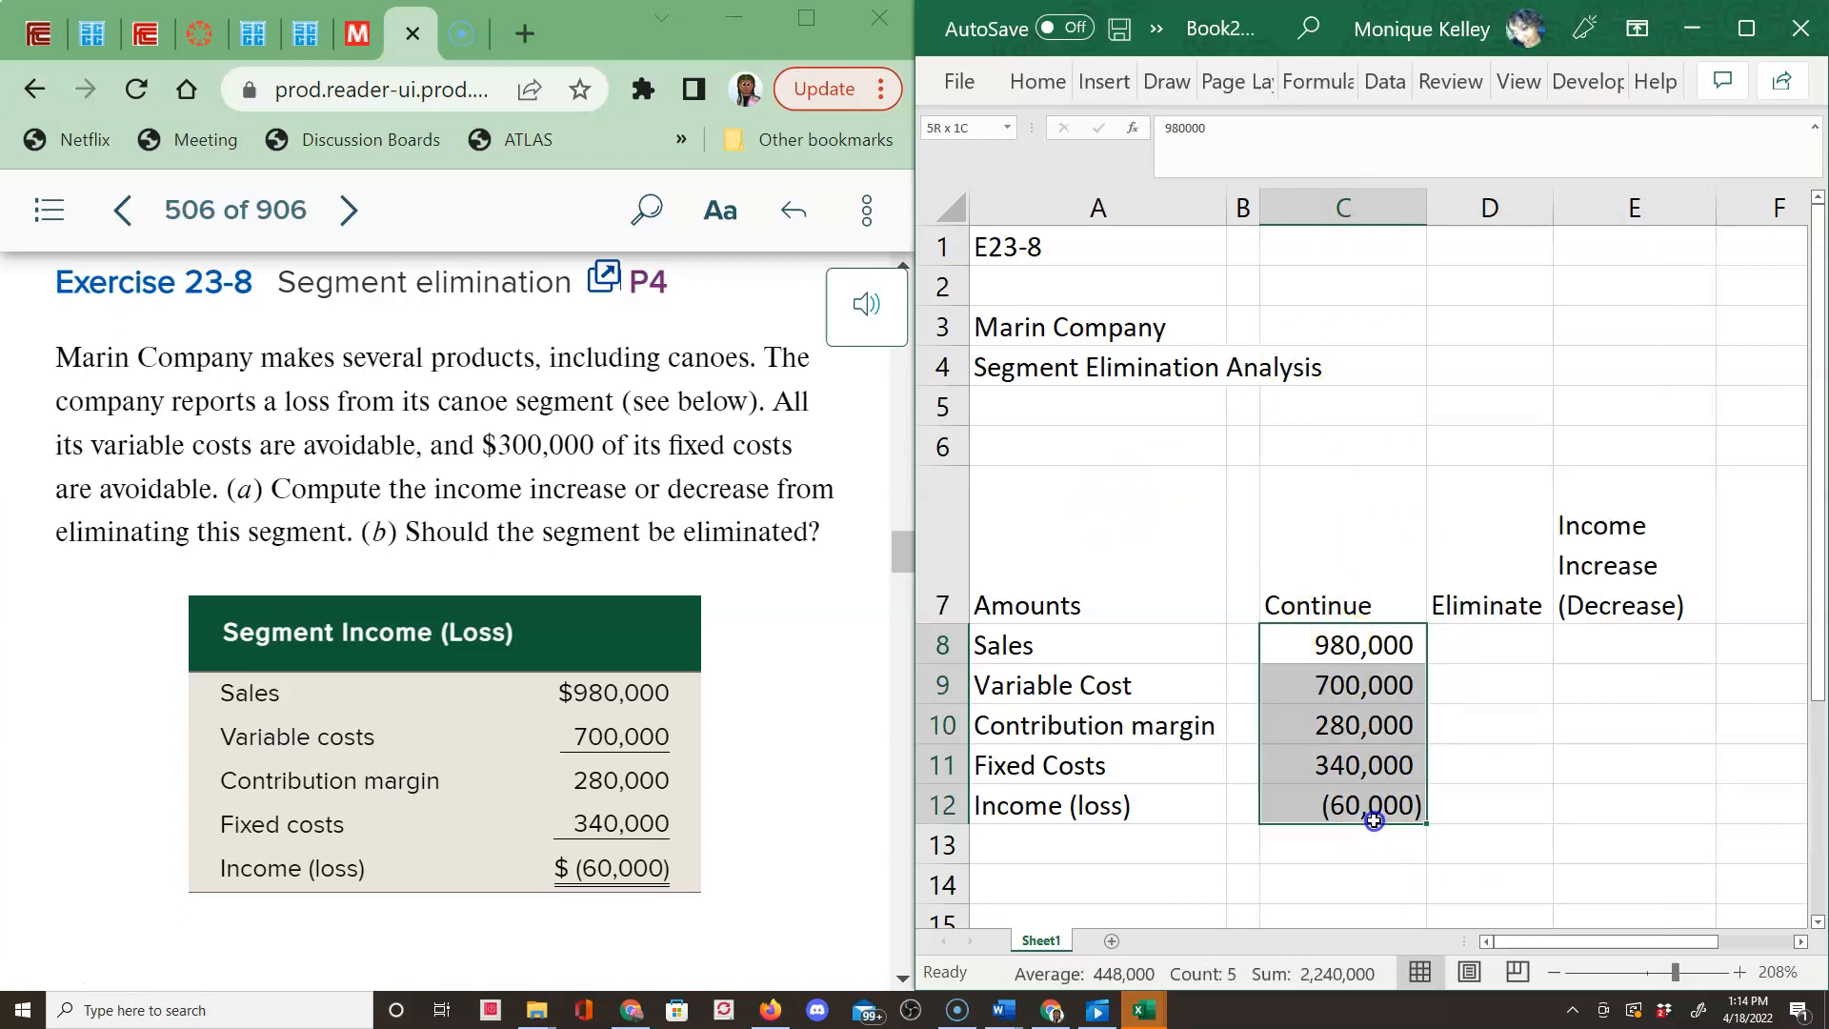
left_click(1335, 636)
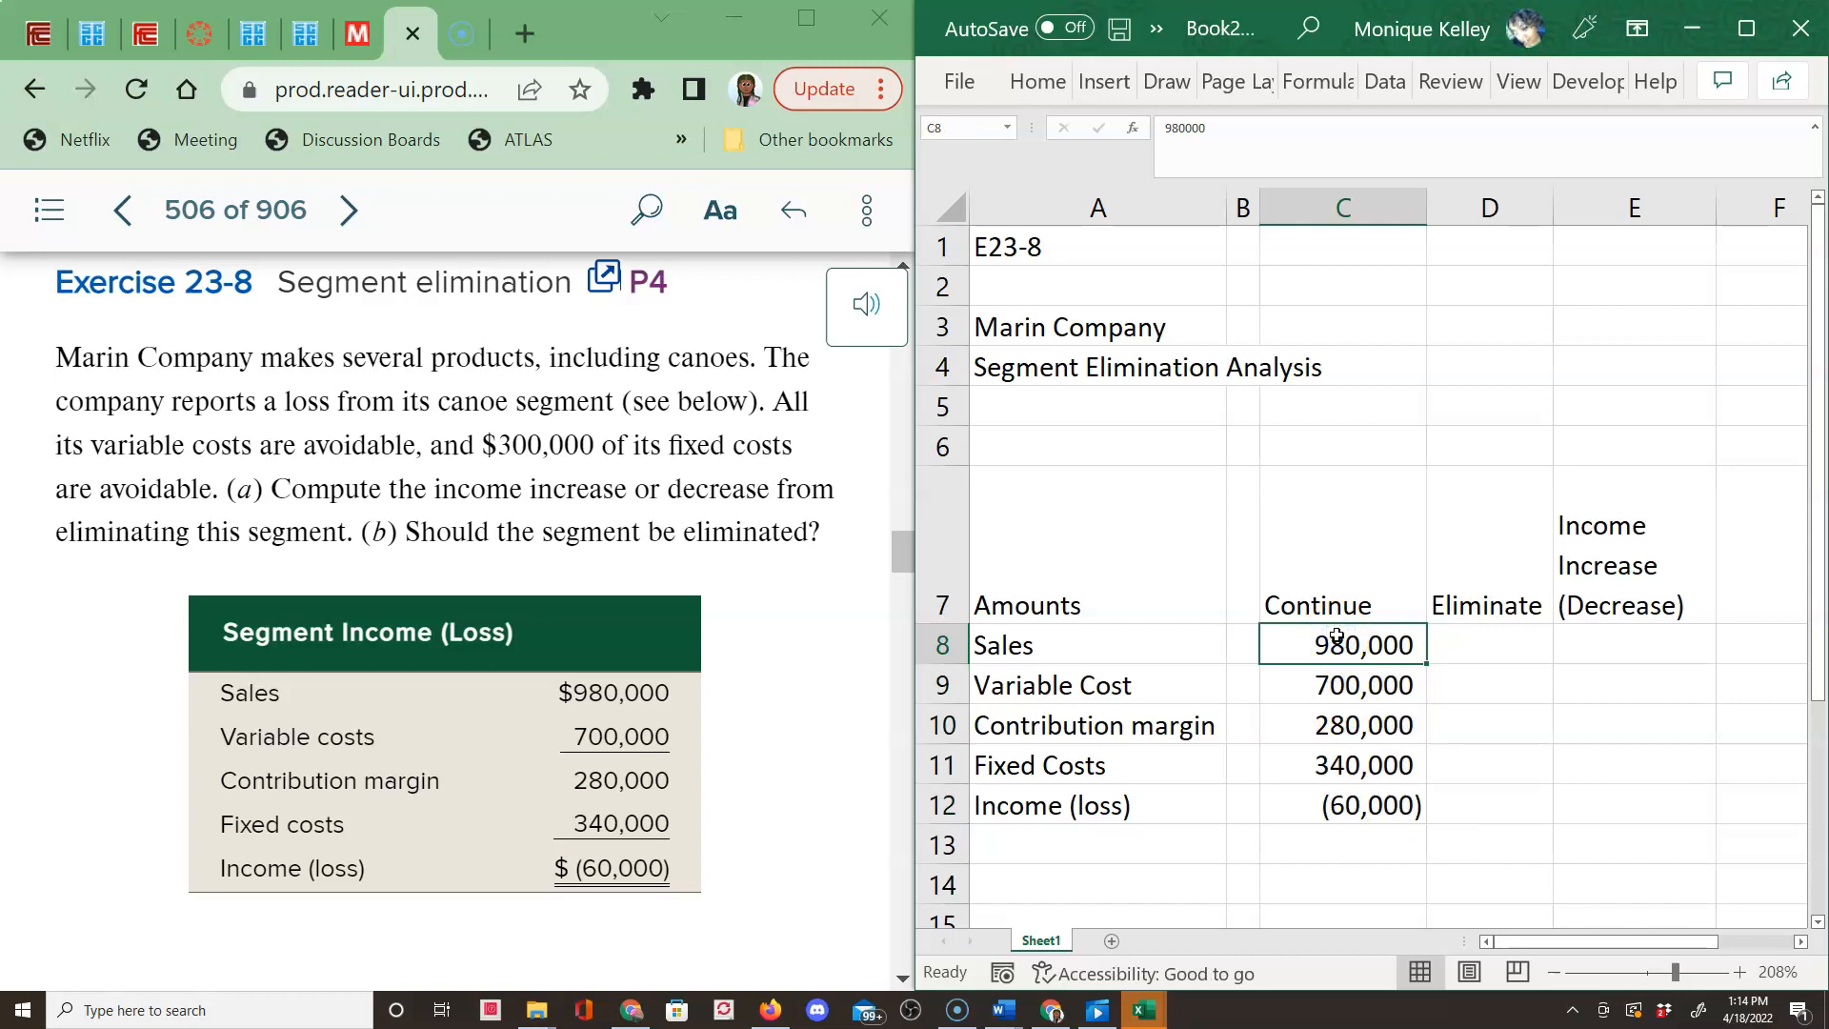
left_click(1333, 810, "ctrl")
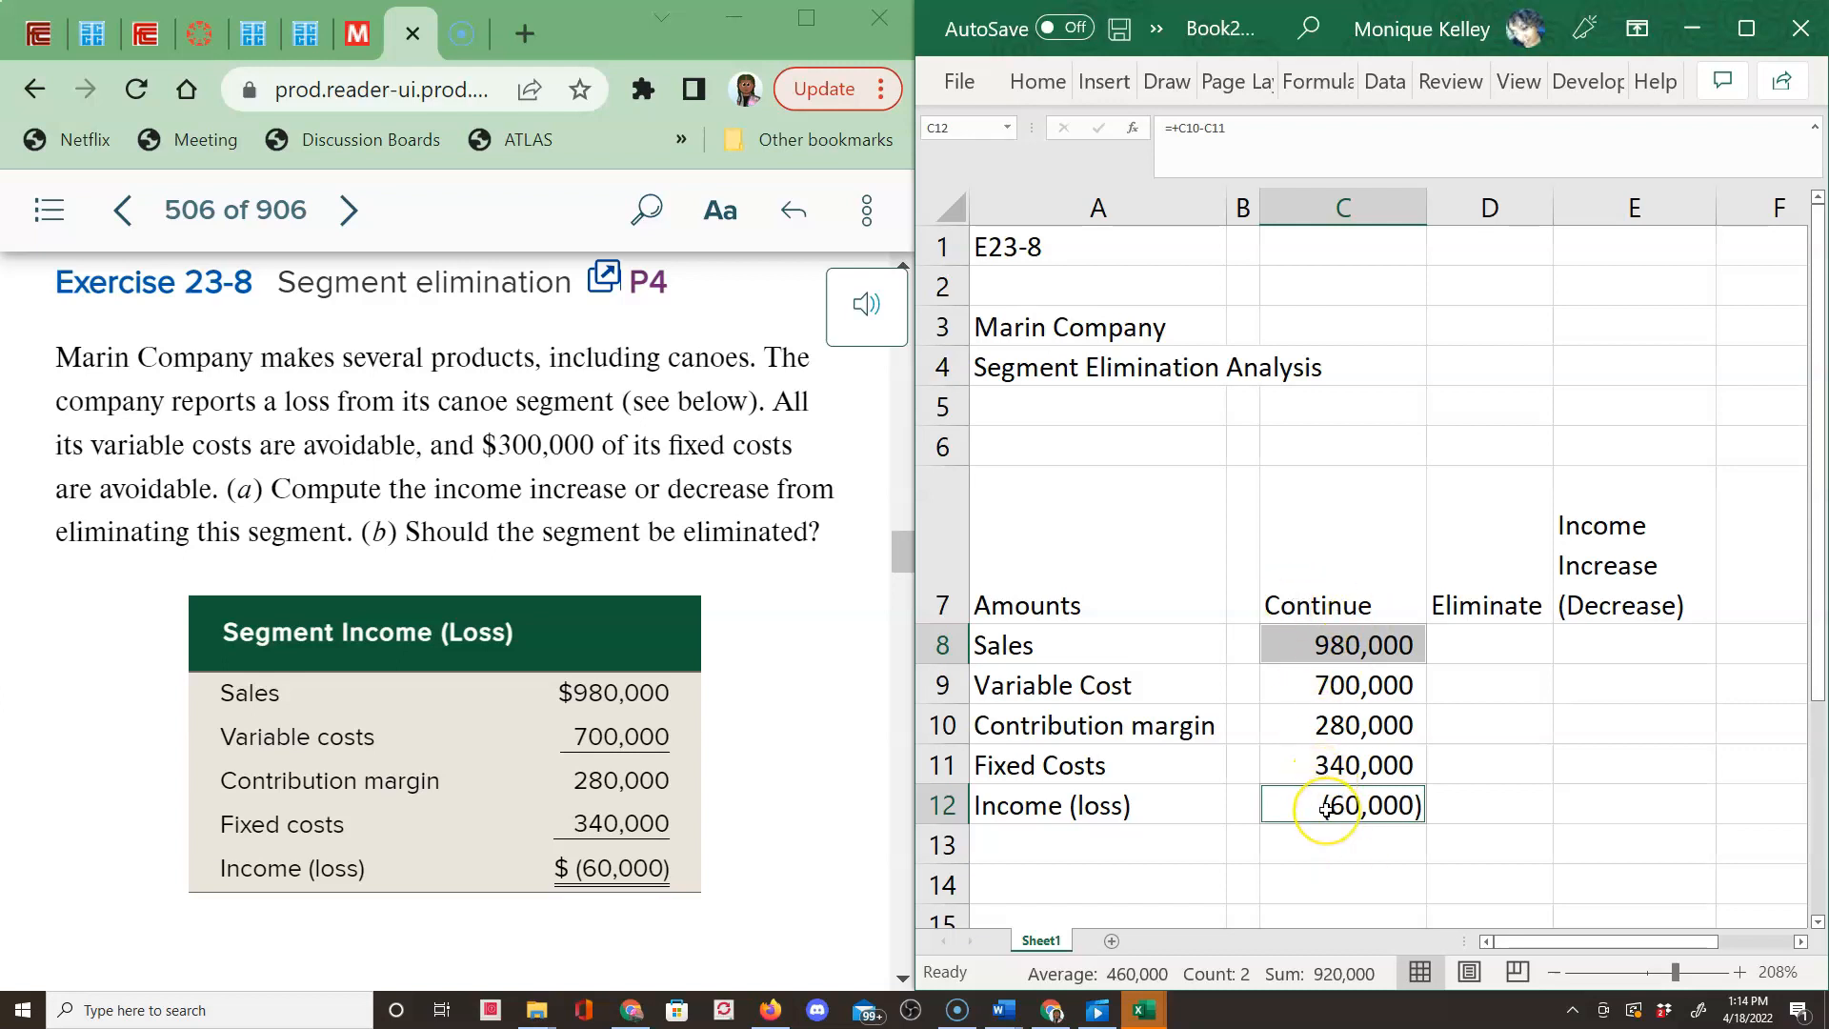
right_click(1326, 809)
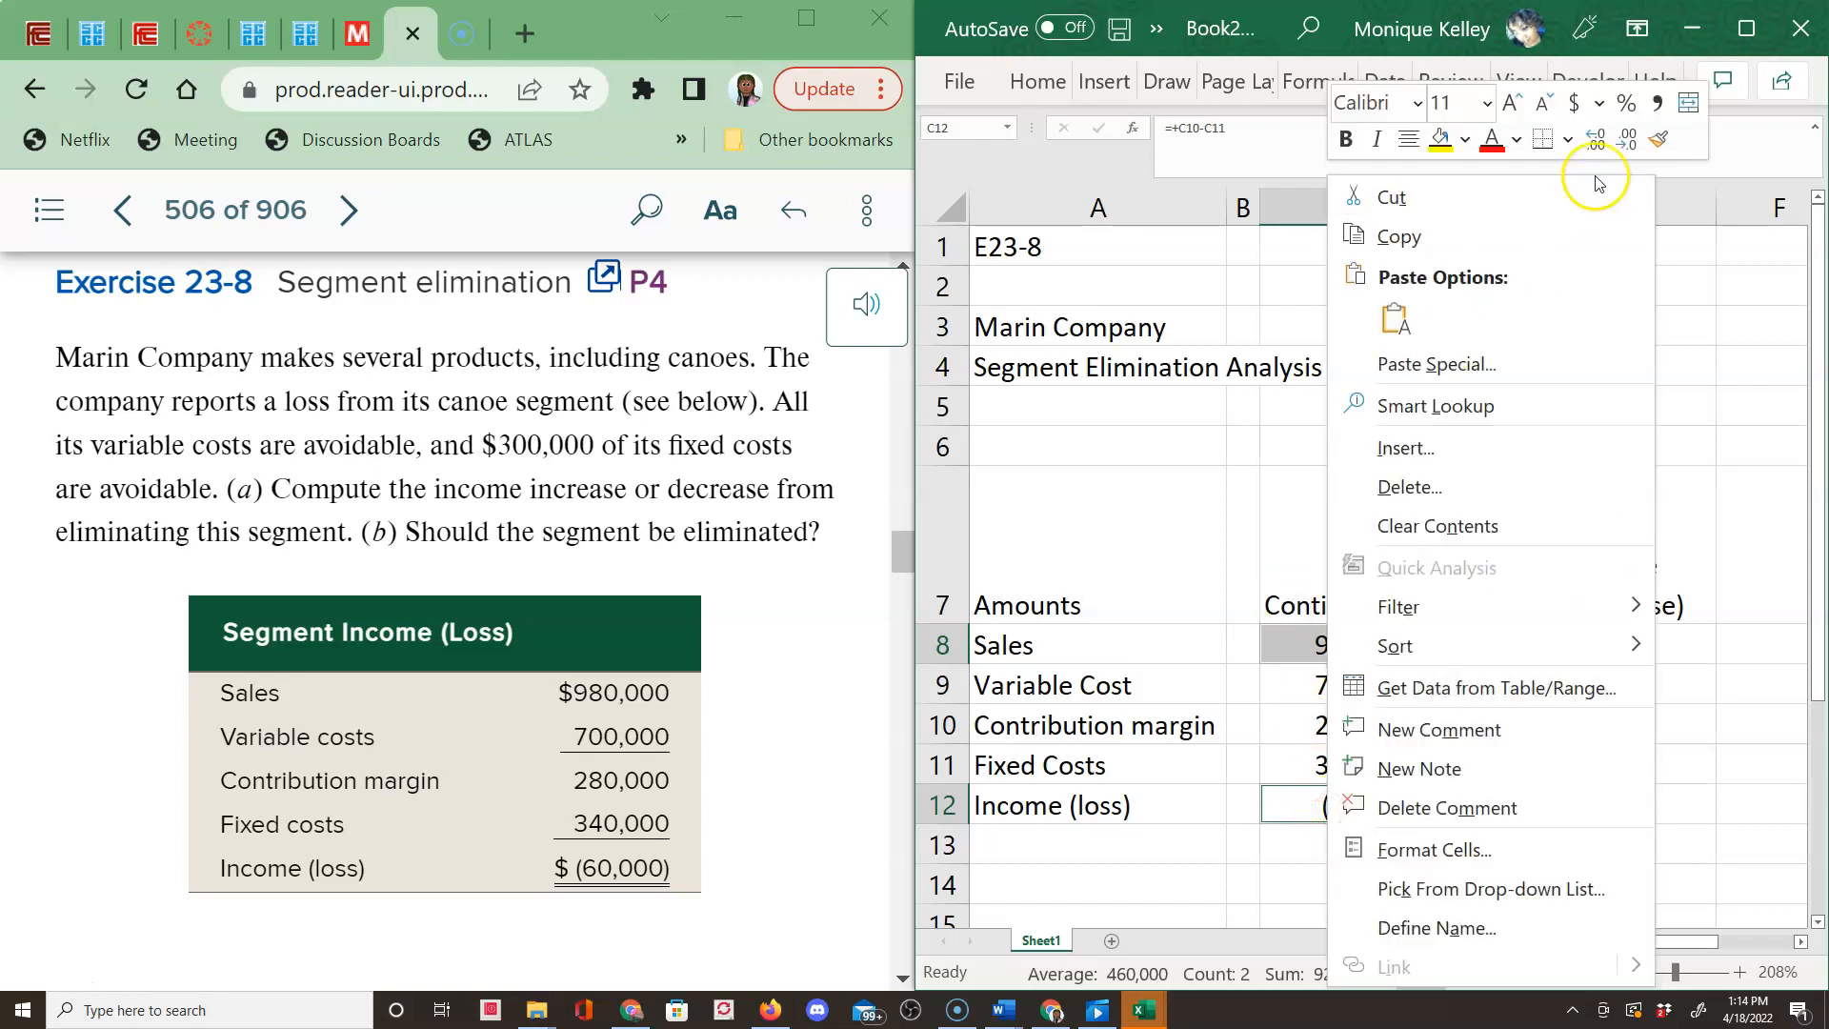
left_click(1577, 105)
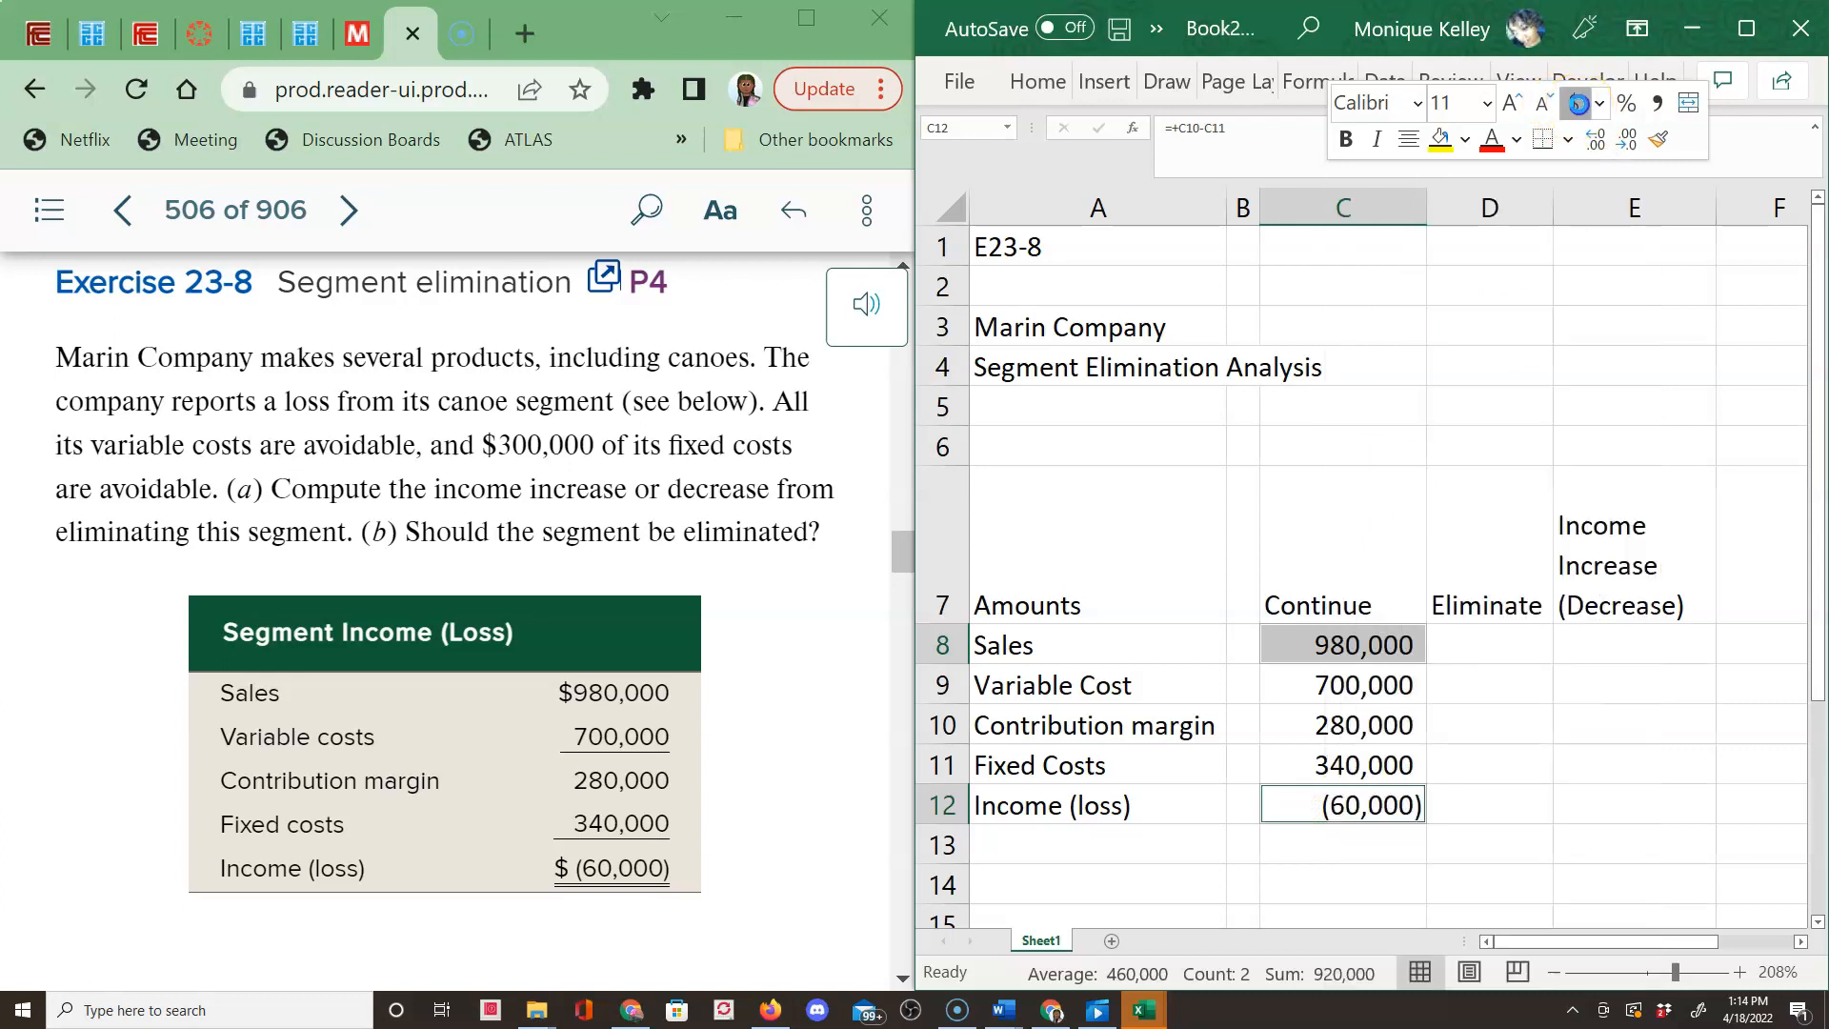
left_click(1625, 141)
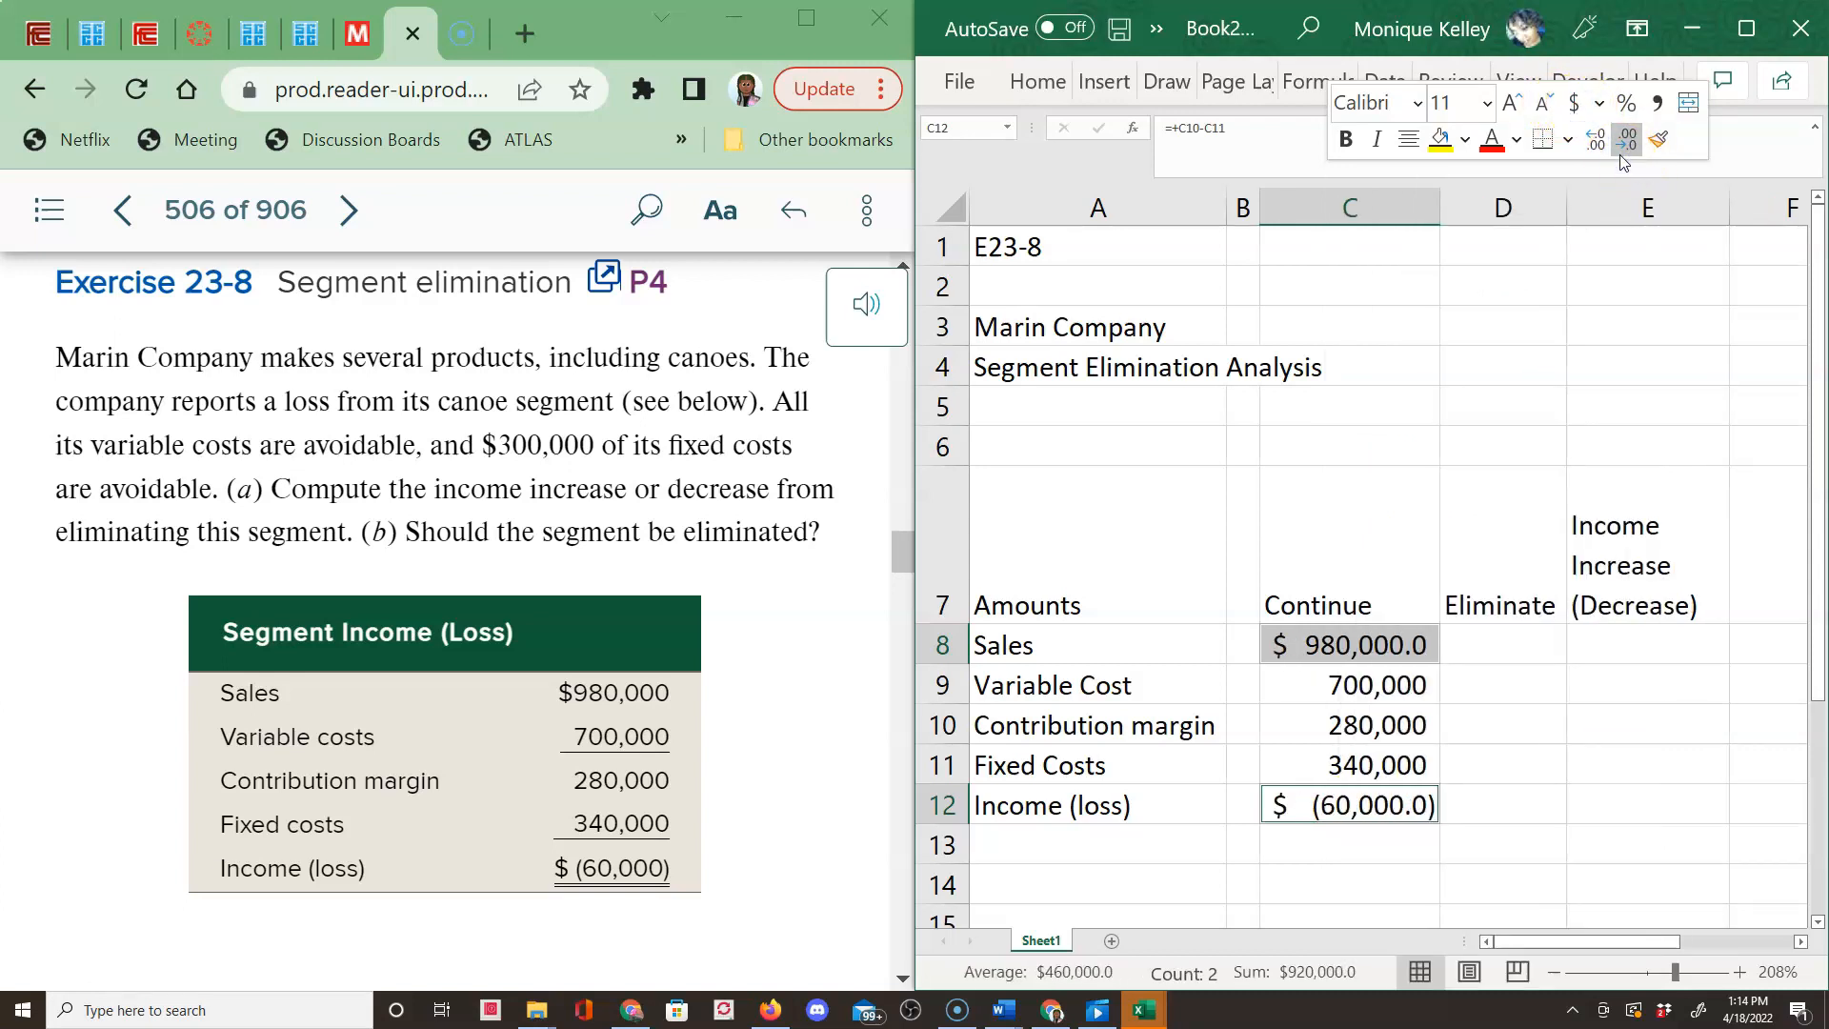
left_click(1626, 141)
left_click(1483, 759)
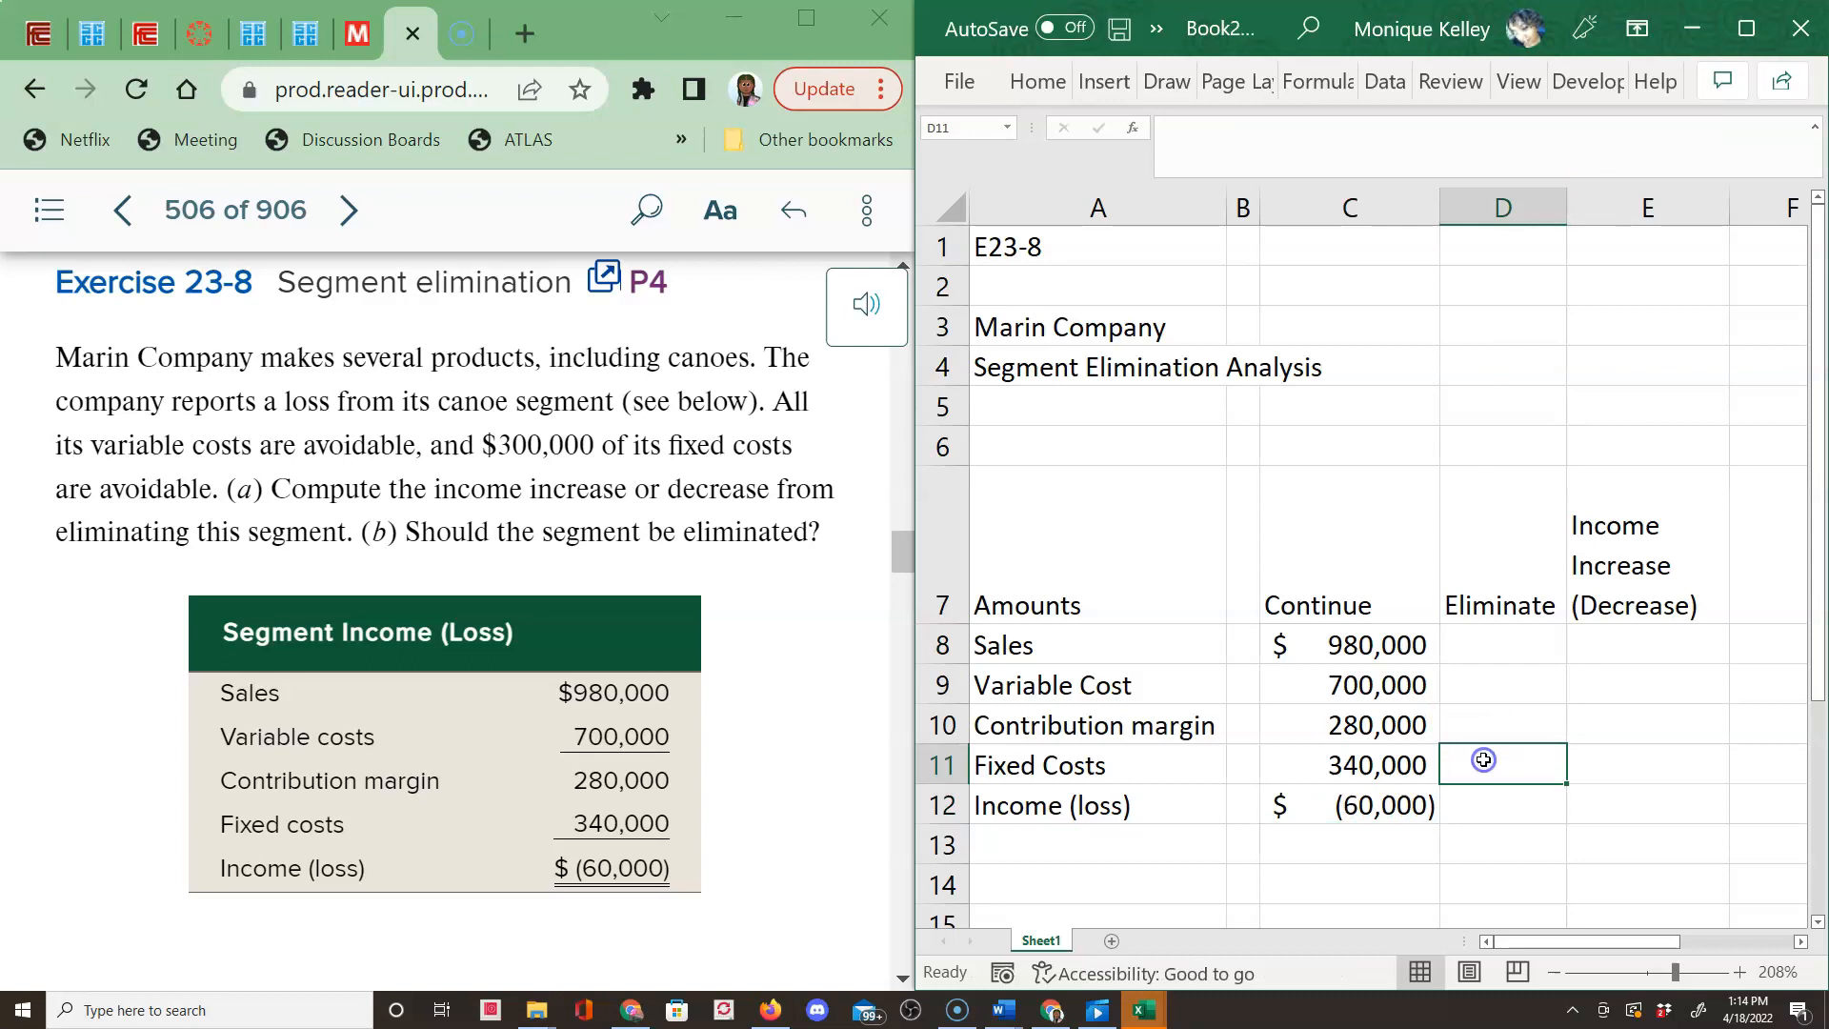
Add a top and double bottom border to C12 and a single bottom border to C9.
right_click(1327, 816)
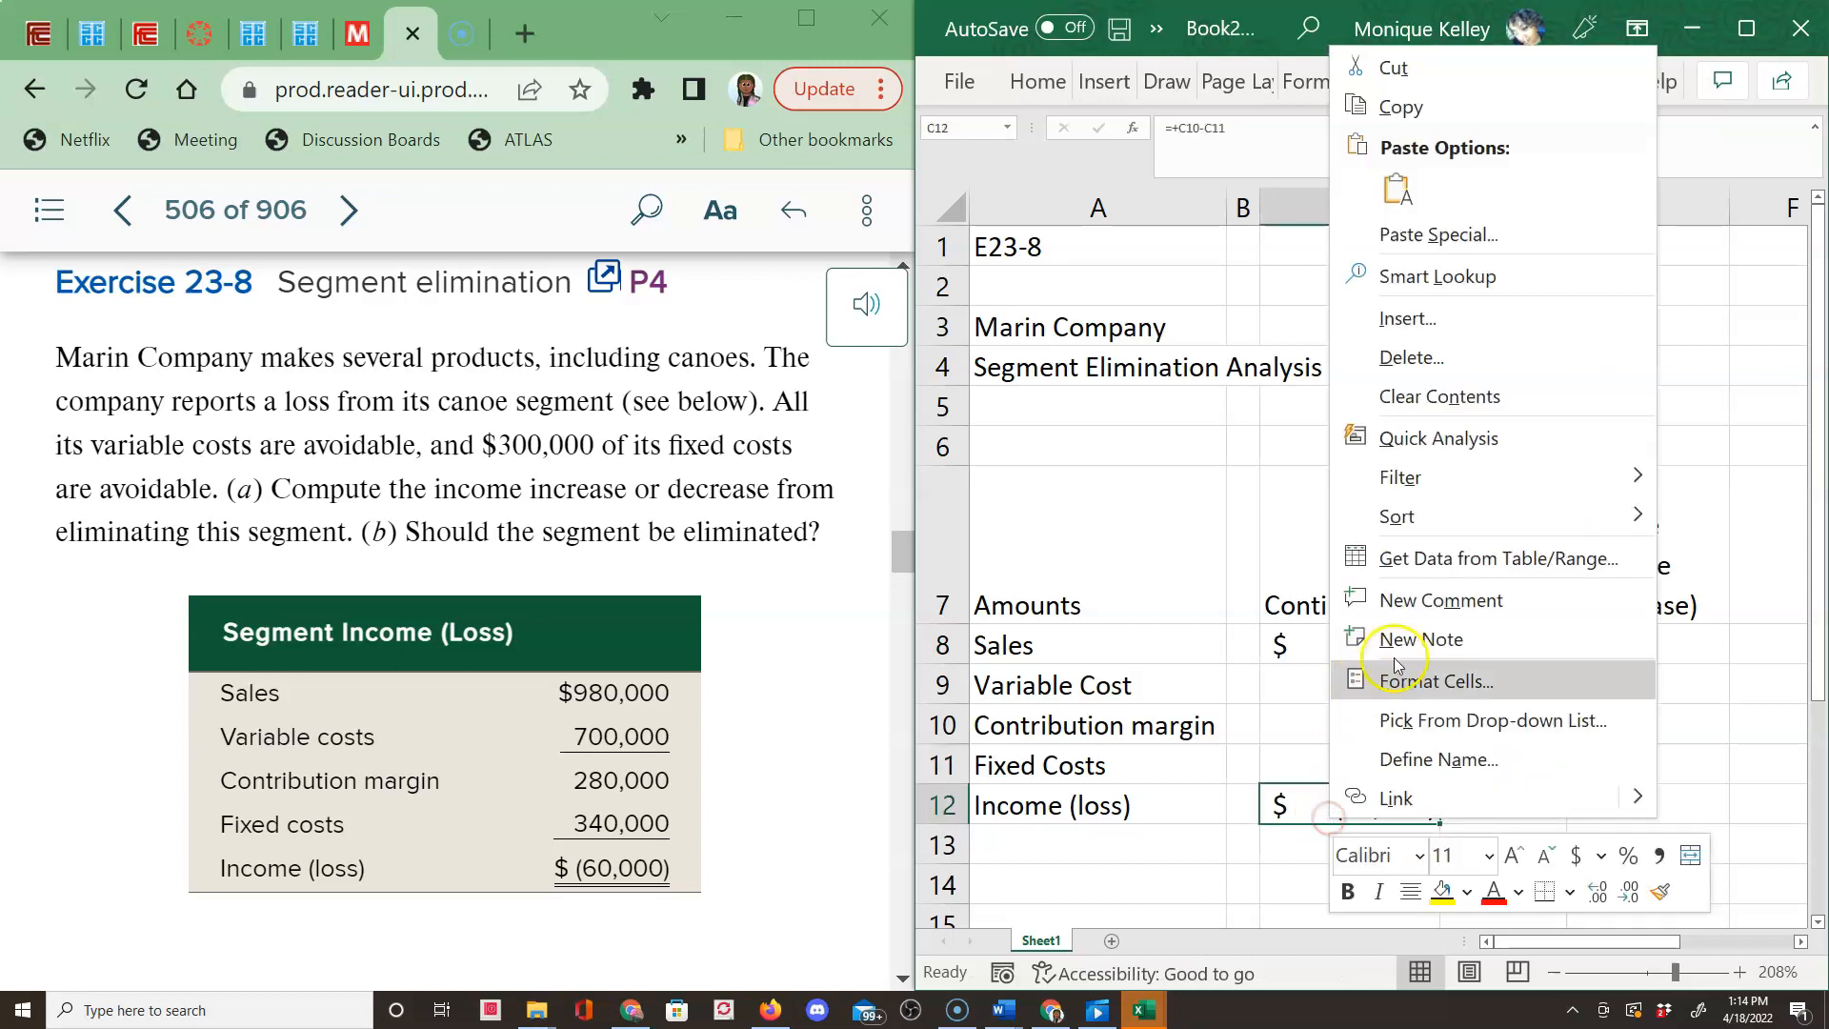
left_click(1570, 892)
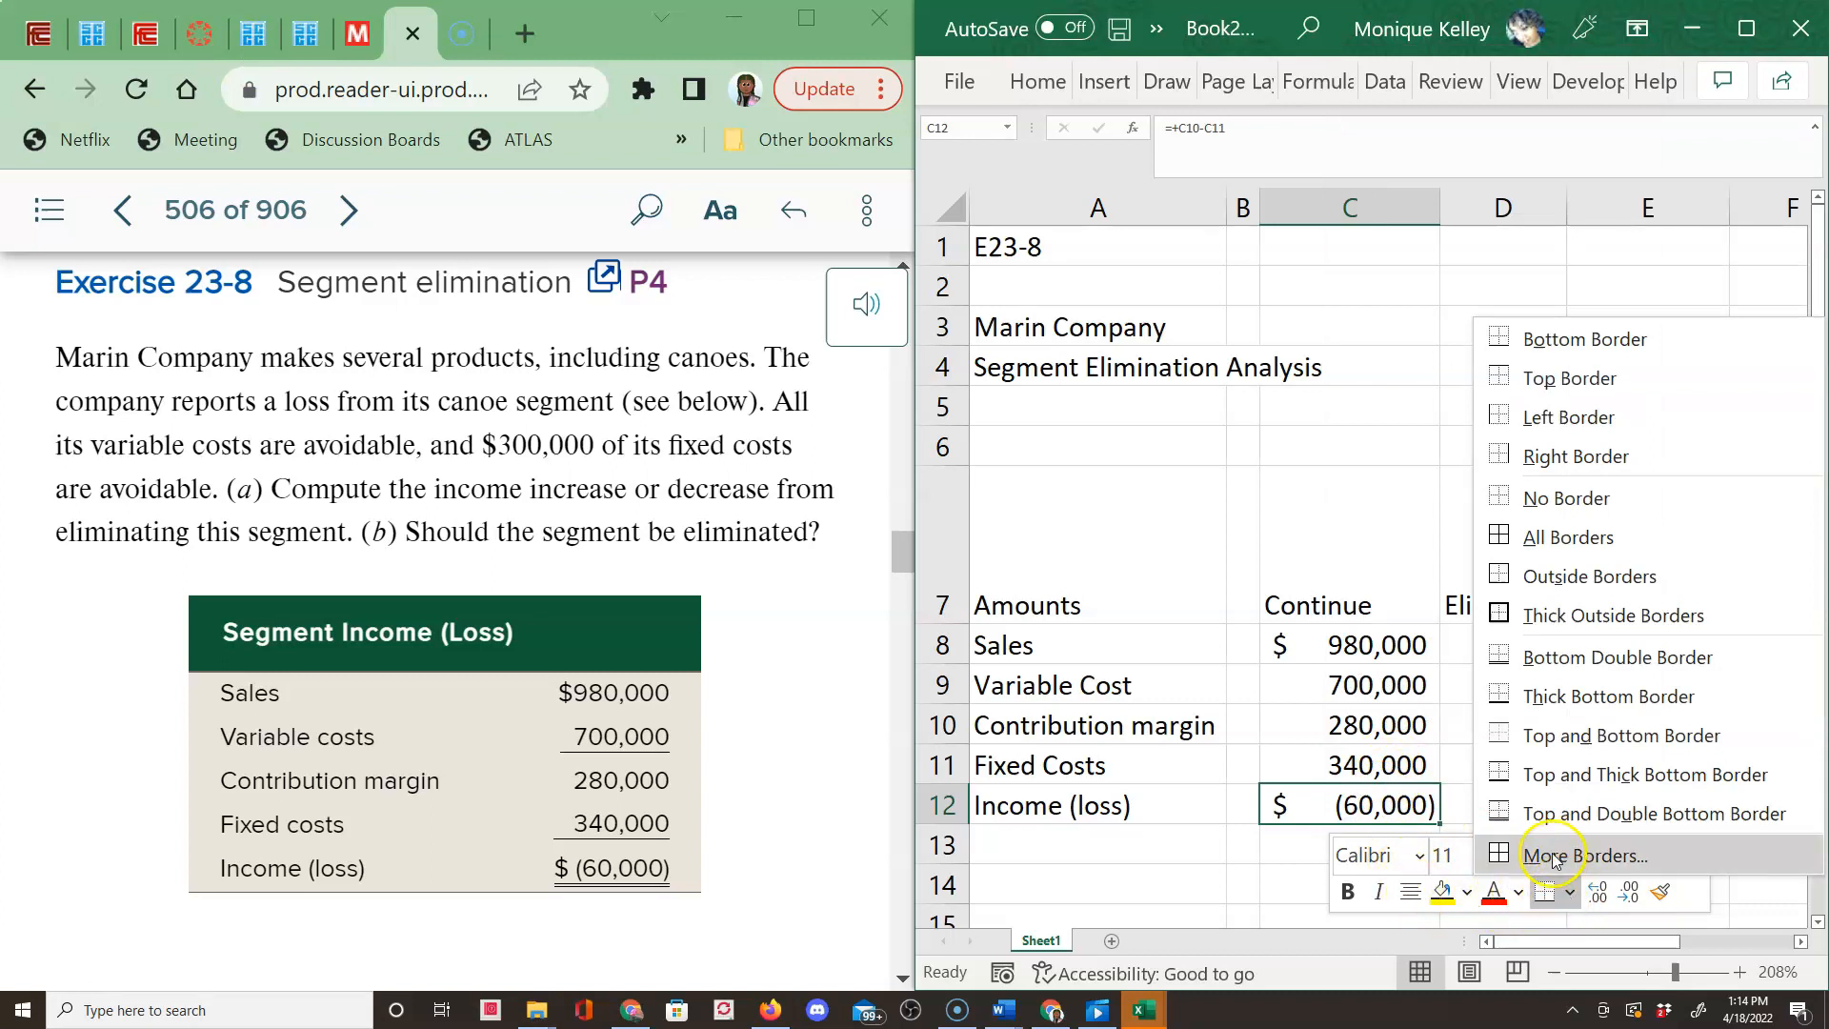
left_click(1557, 815)
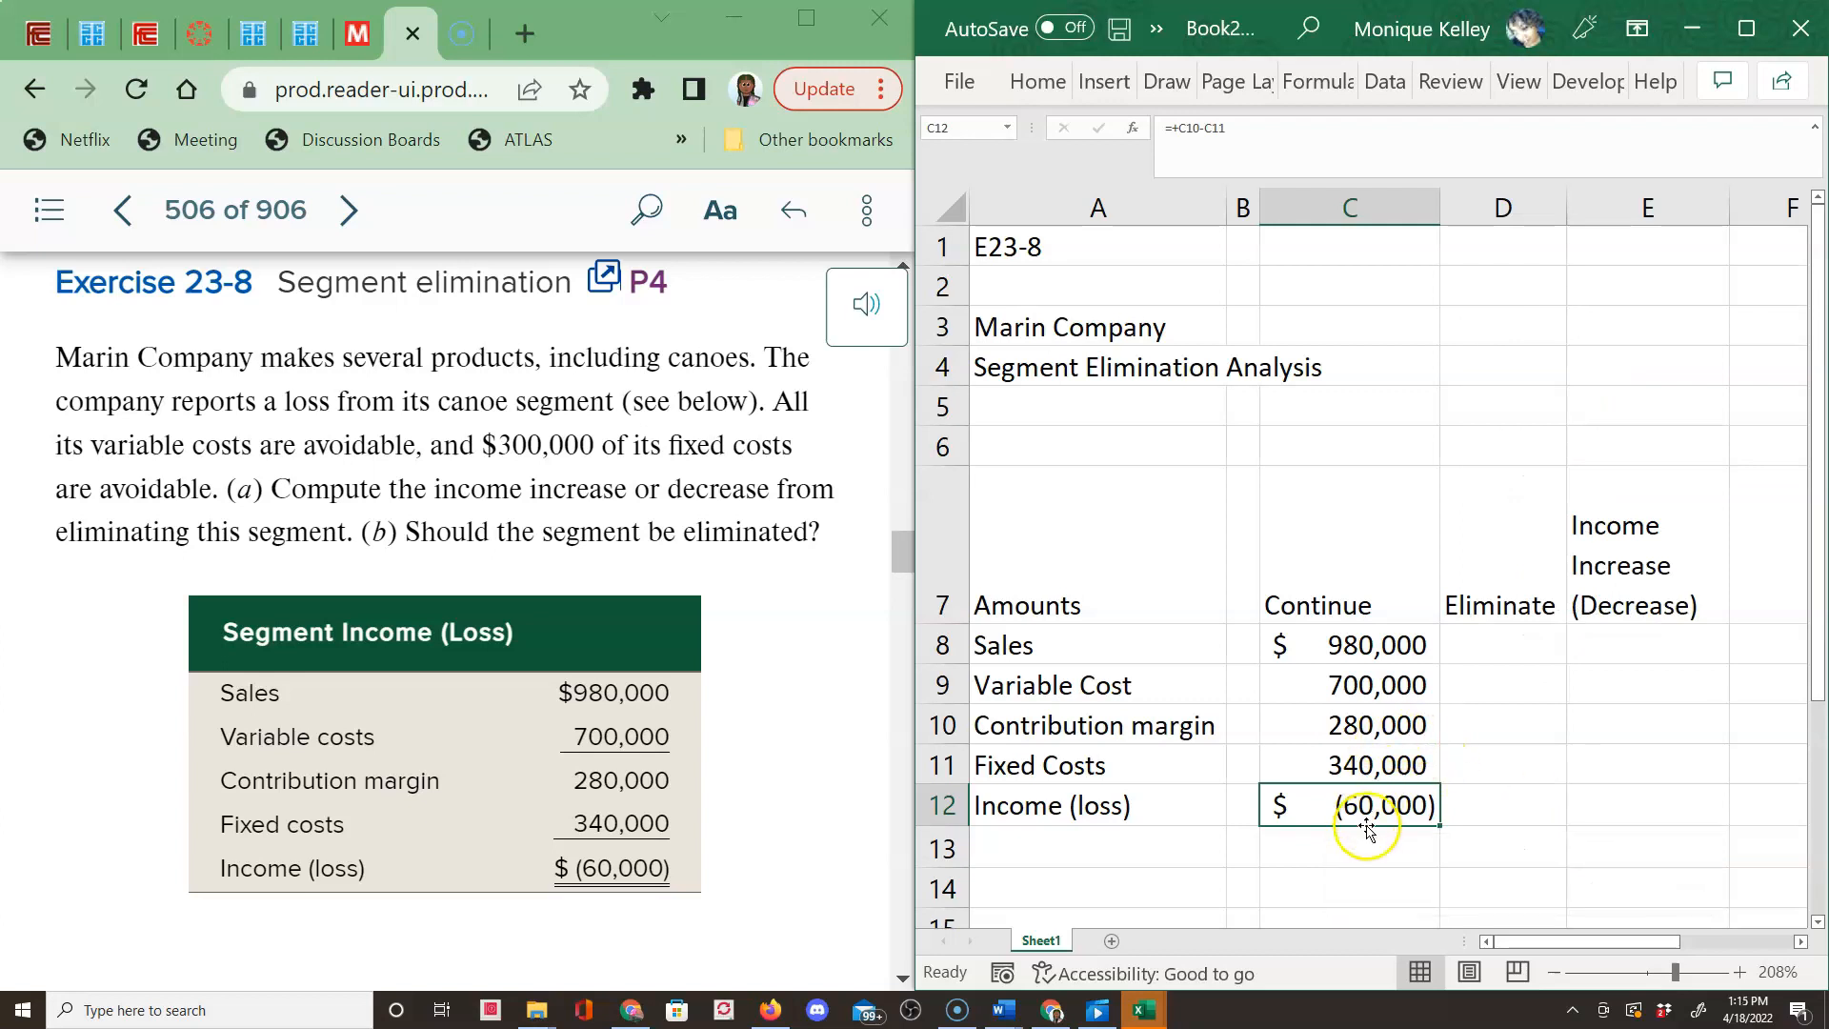
left_click(1366, 695)
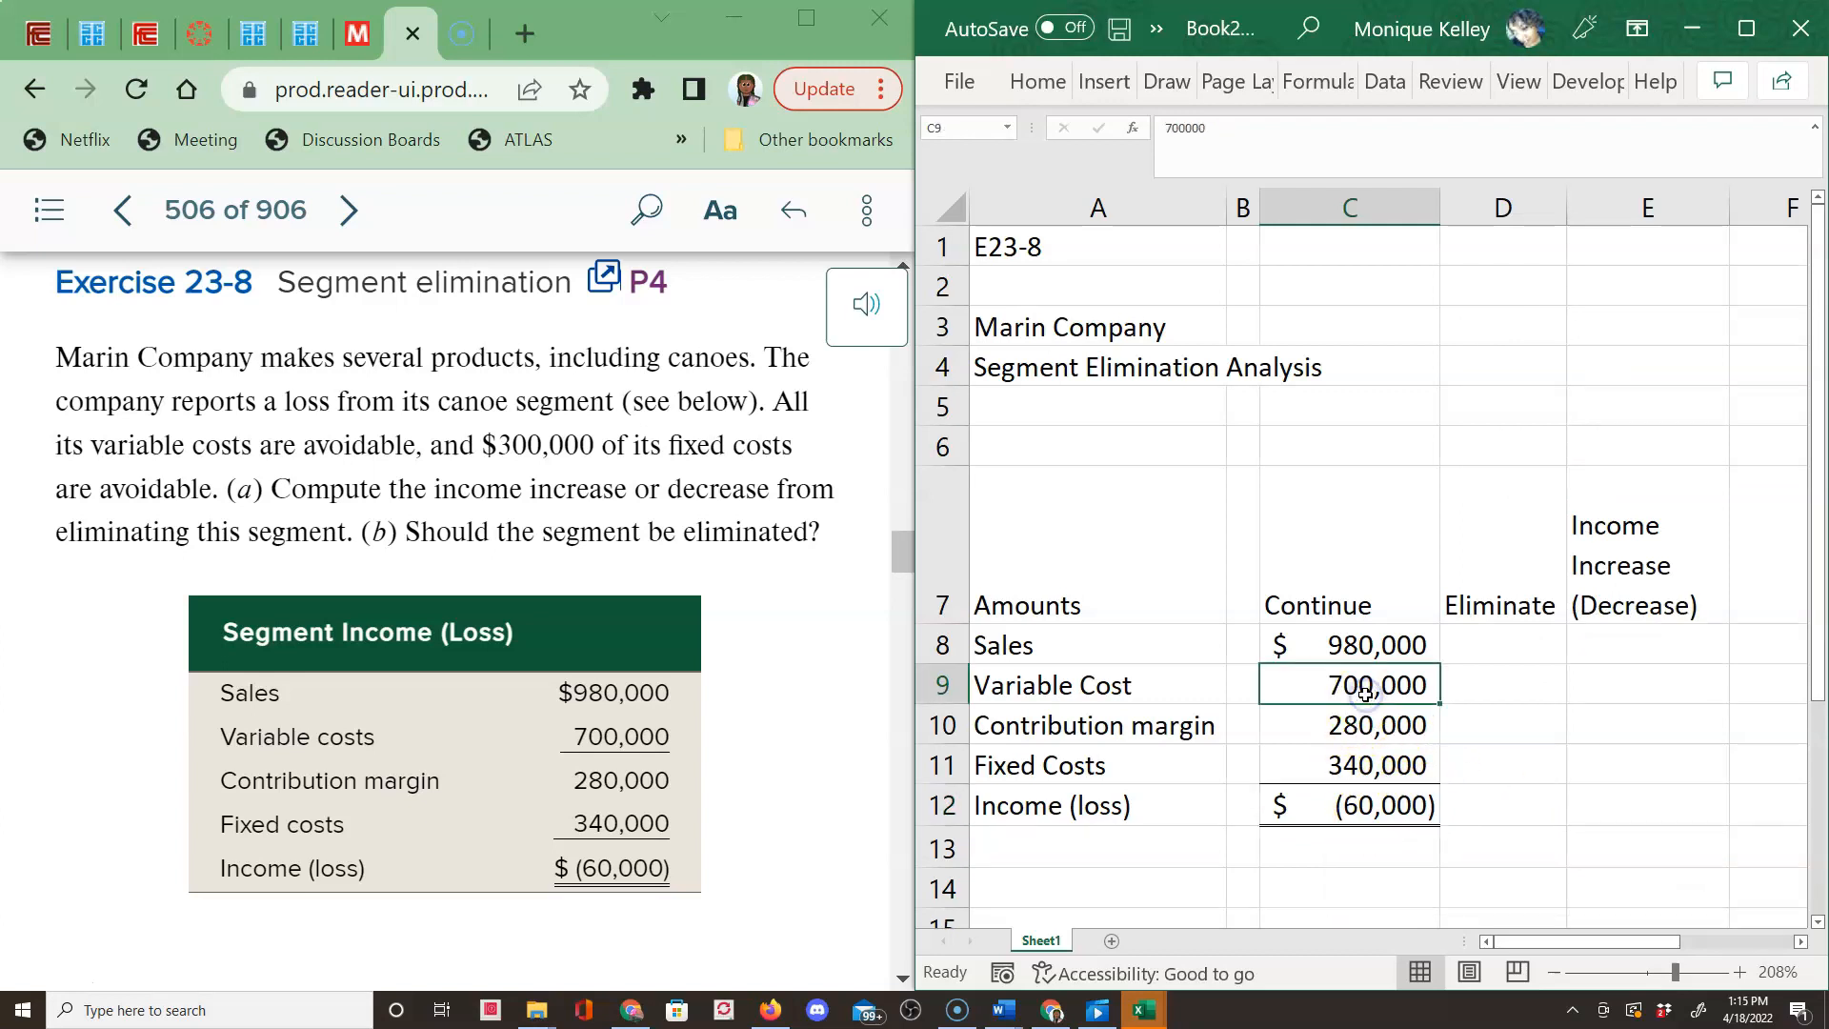
right_click(1367, 694)
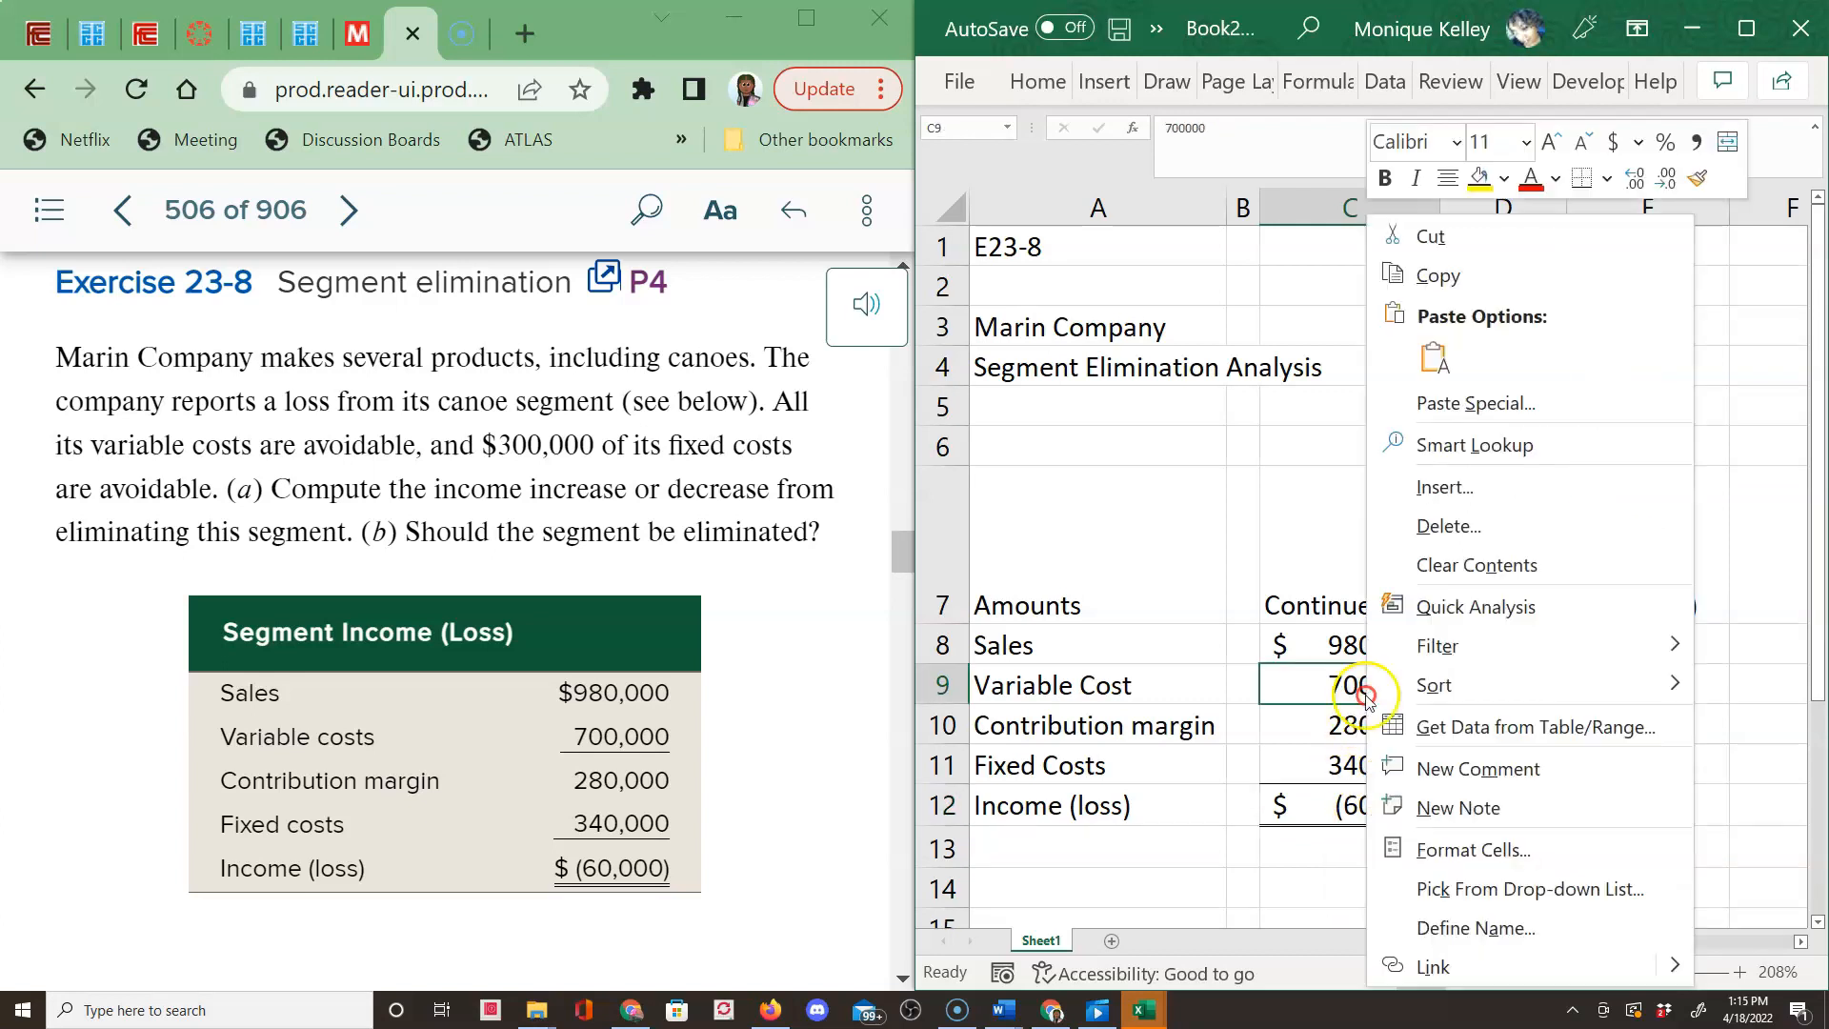
left_click(1580, 180)
left_click(1483, 761)
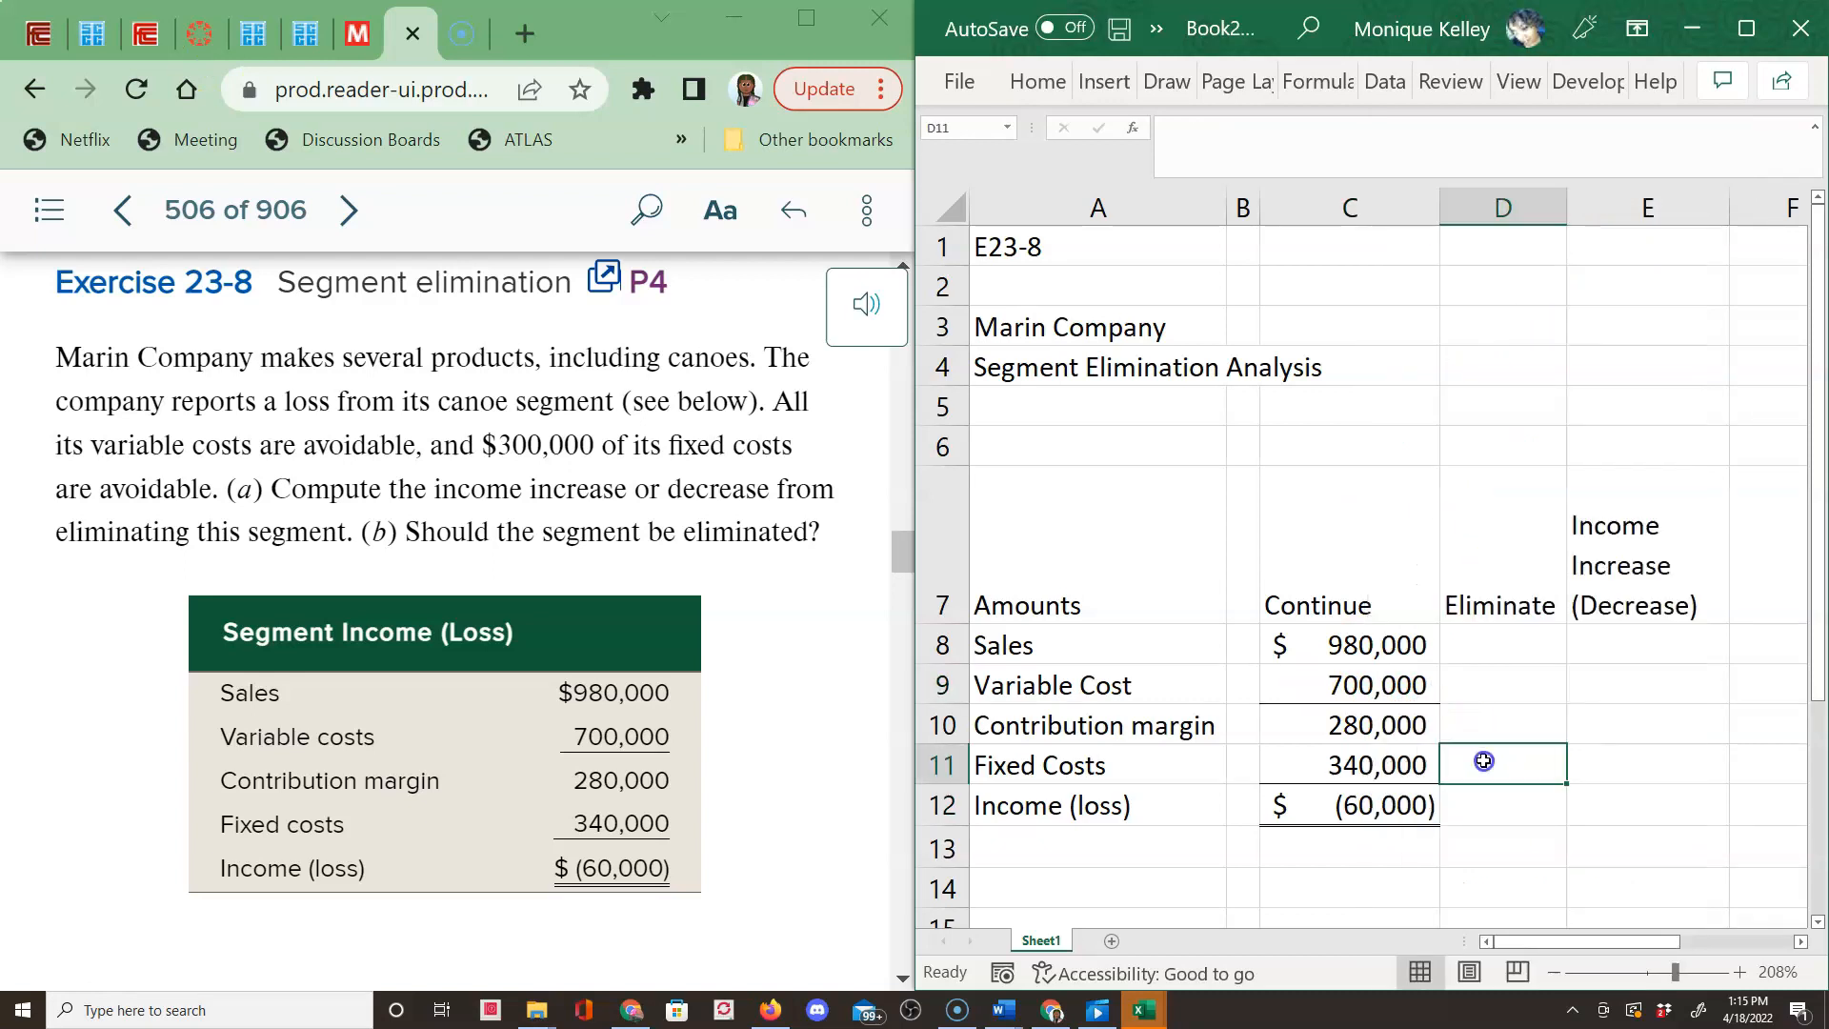
Fill C8:C12 across into columns D and E, and clear the copied amounts from D8:E9 and D11:E11.
left_click_drag(1397, 640, 1366, 818)
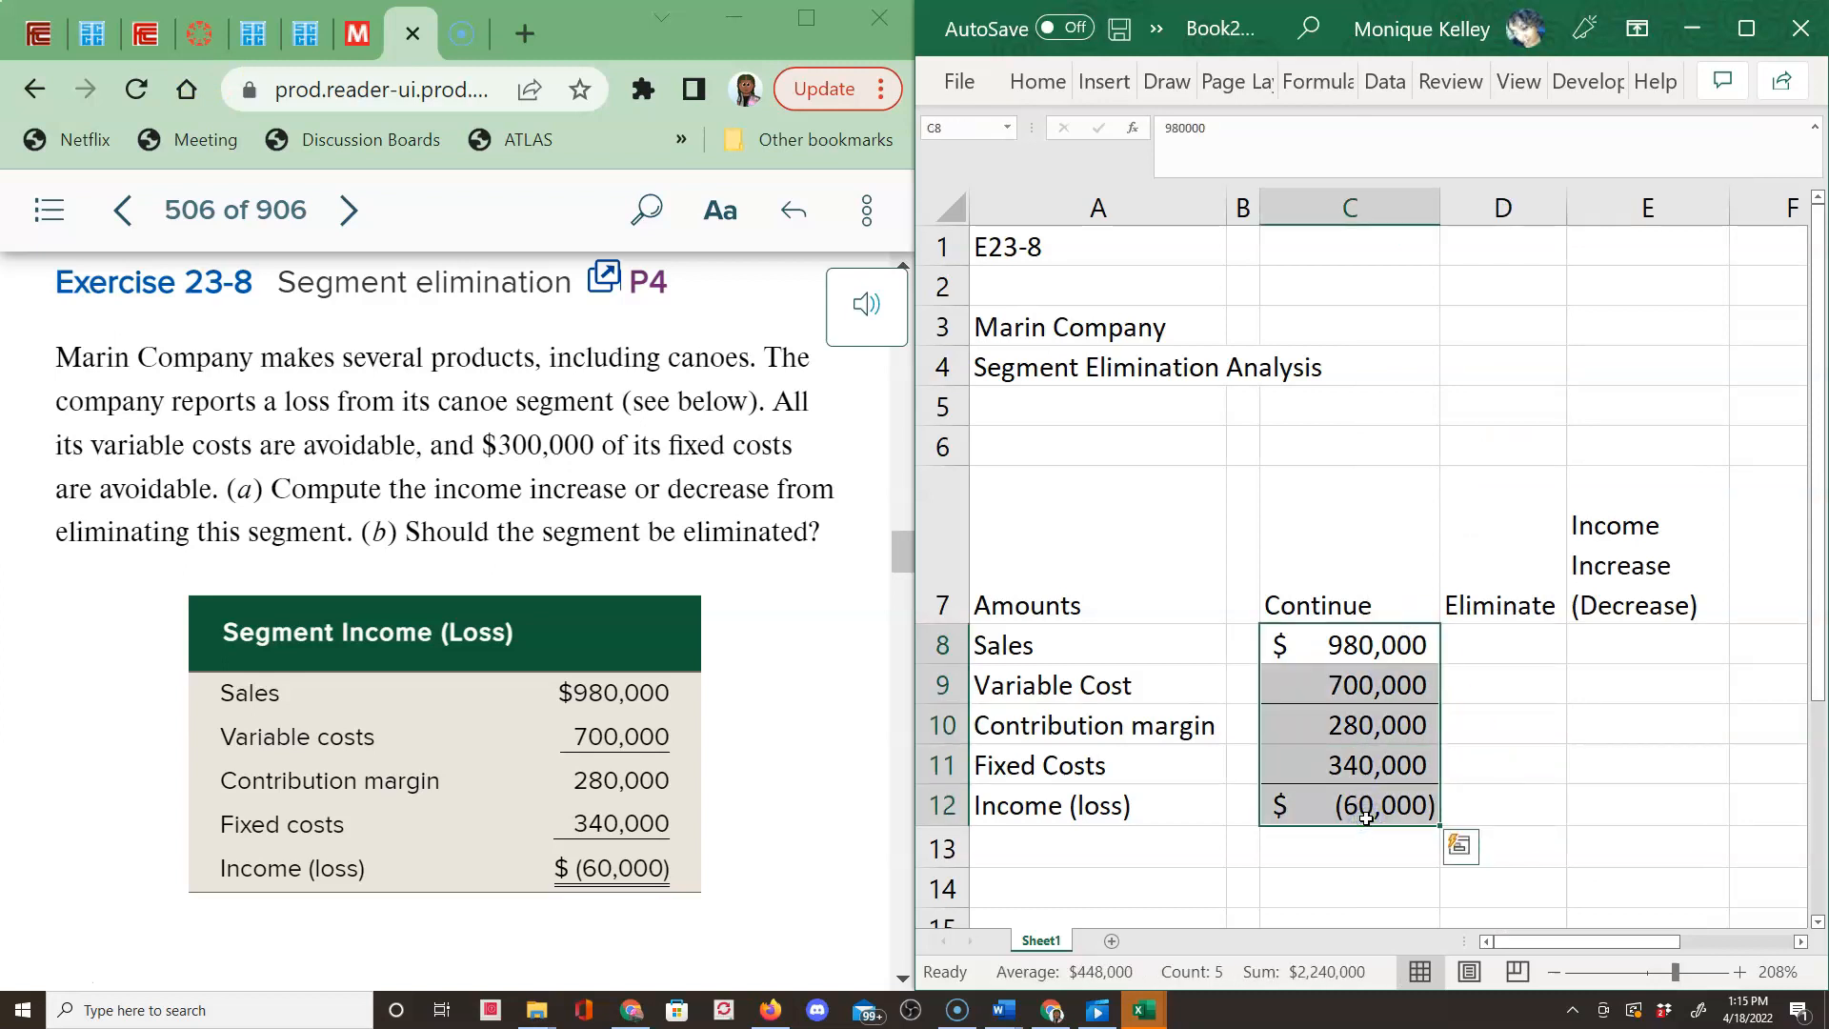
left_click_drag(1443, 830, 1671, 787)
left_click(1498, 591)
left_click_drag(1499, 591, 1589, 656)
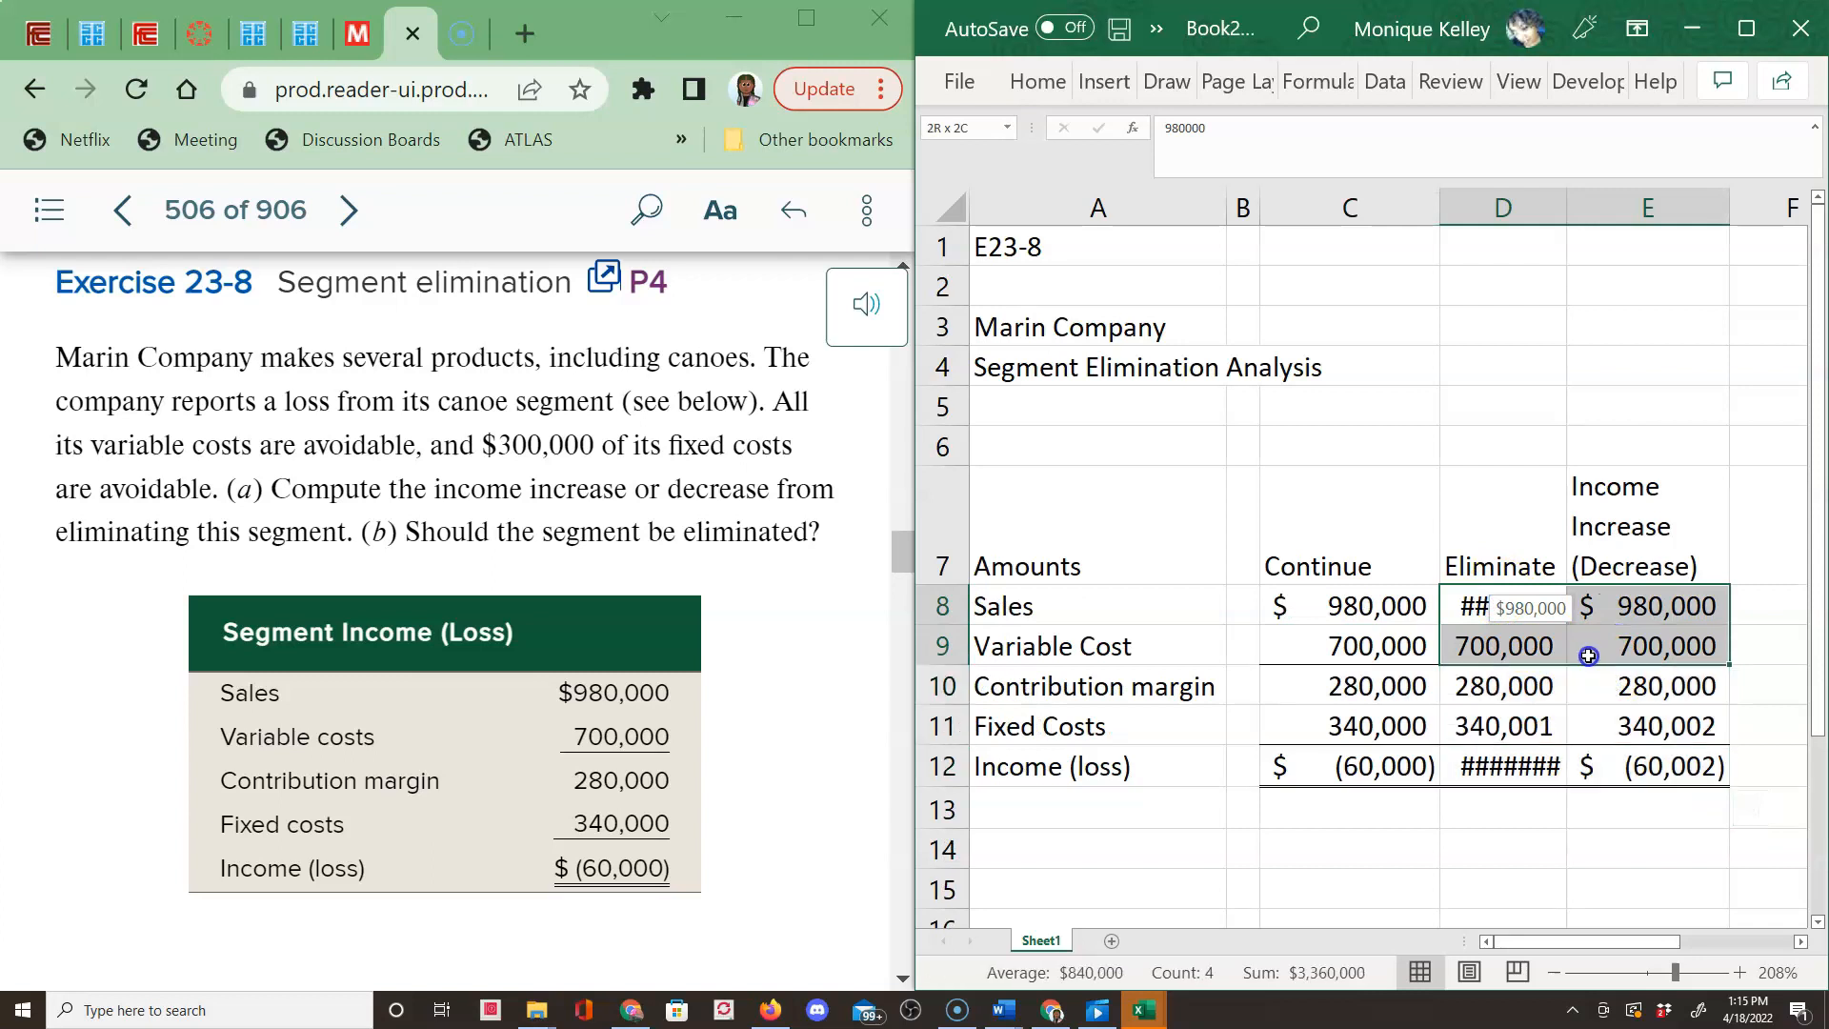
key("Delete")
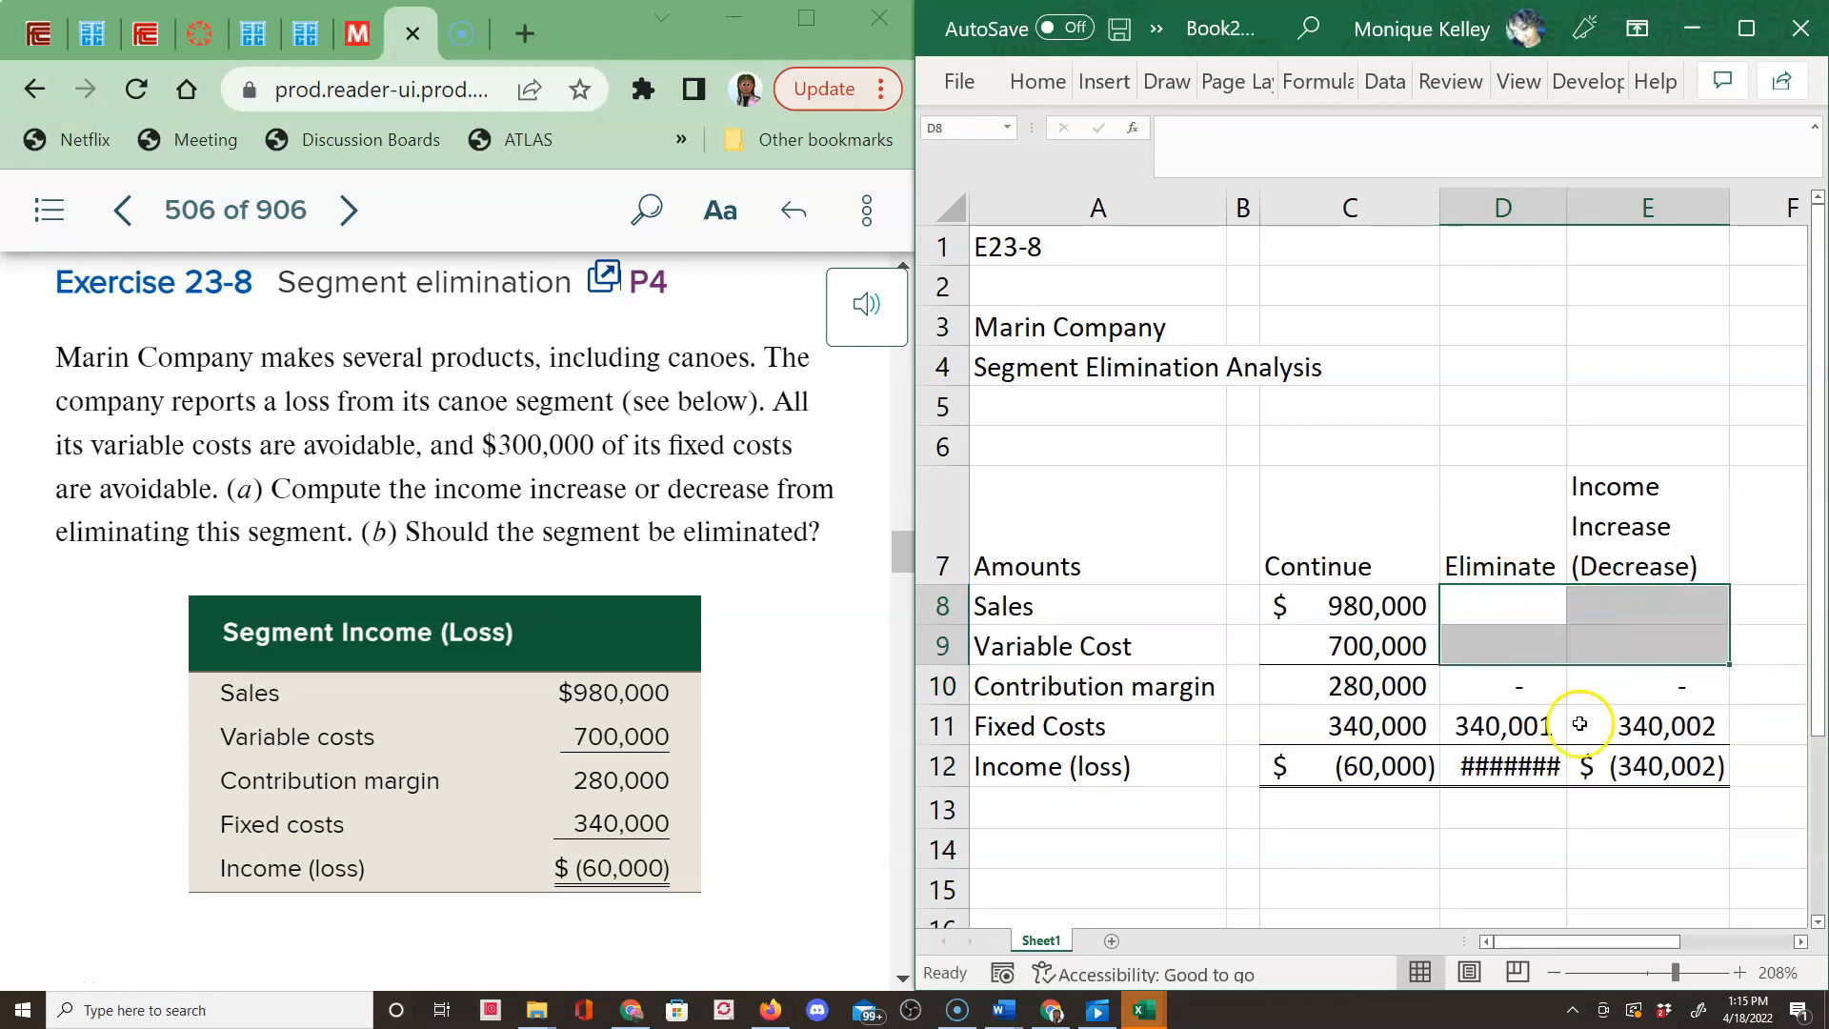
left_click_drag(1510, 726, 1677, 734)
key("Delete")
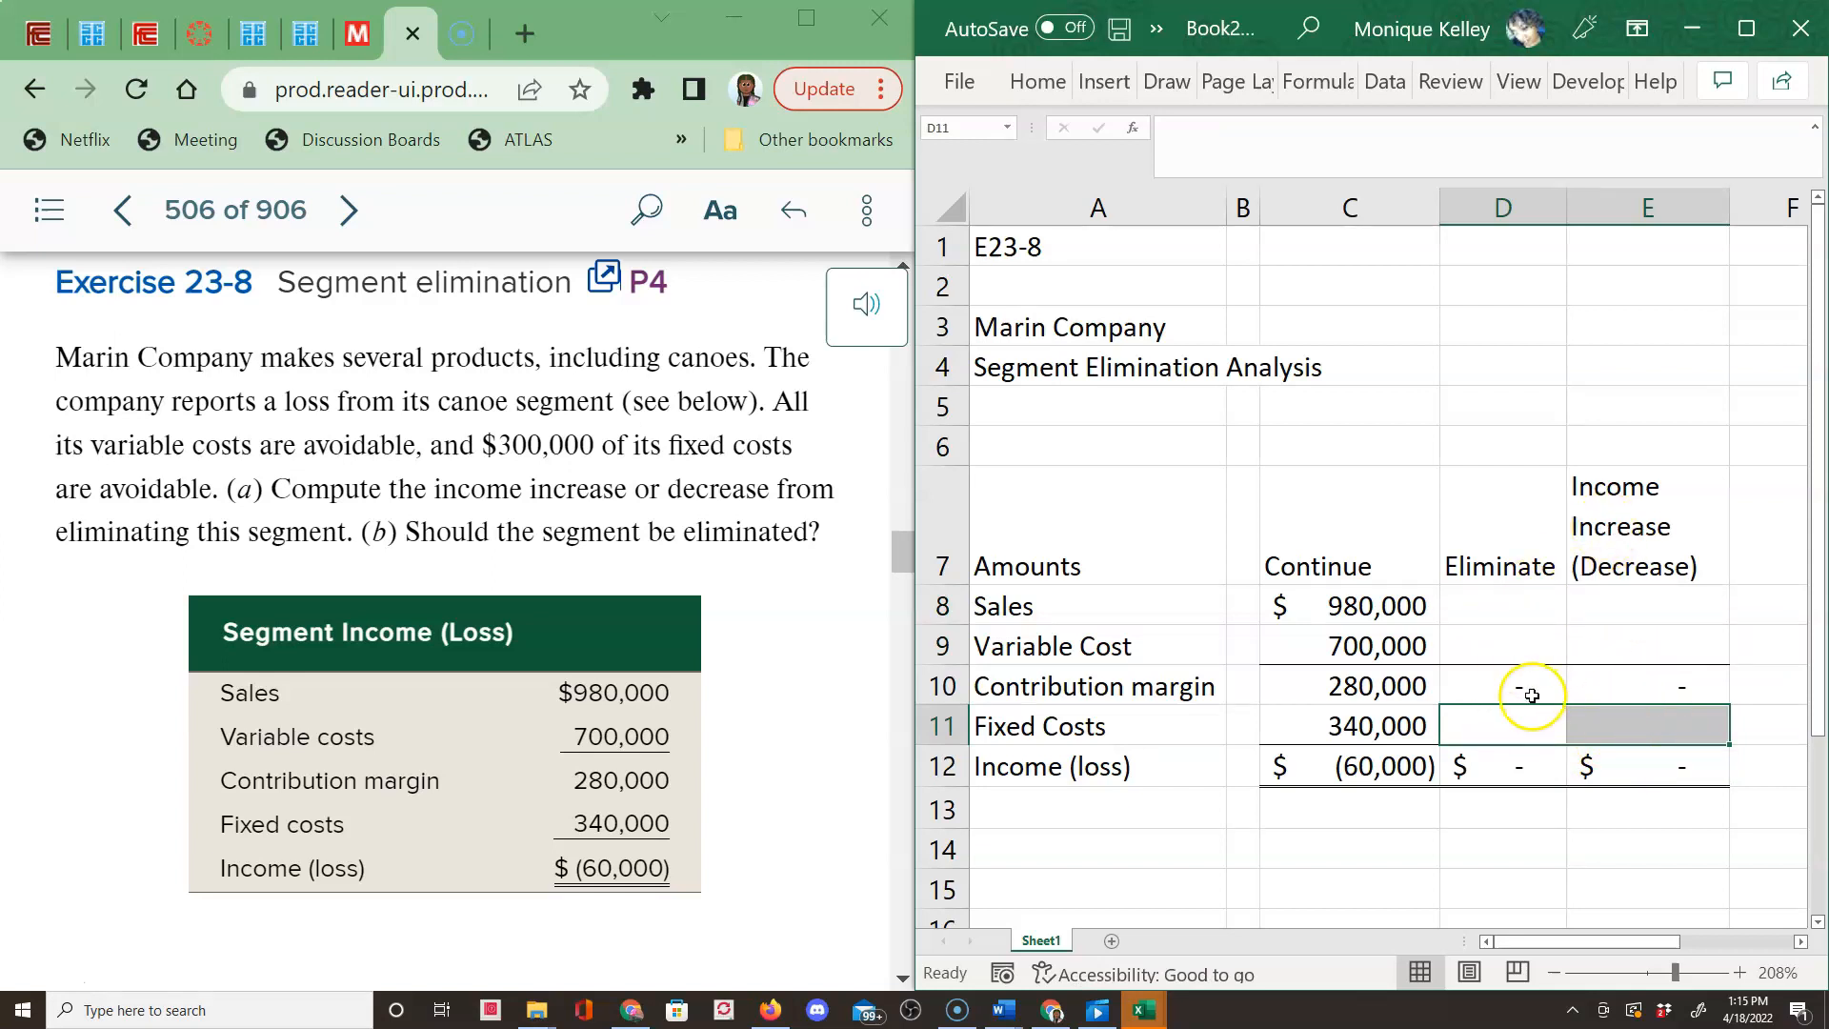
Center the headings in A7:E7 and make them bold and italic.
mouse_move(1648, 524)
left_mouse_down()
mouse_move(1205, 512)
mouse_move(1622, 539)
left_mouse_up()
left_click(1205, 511)
right_click(1623, 539)
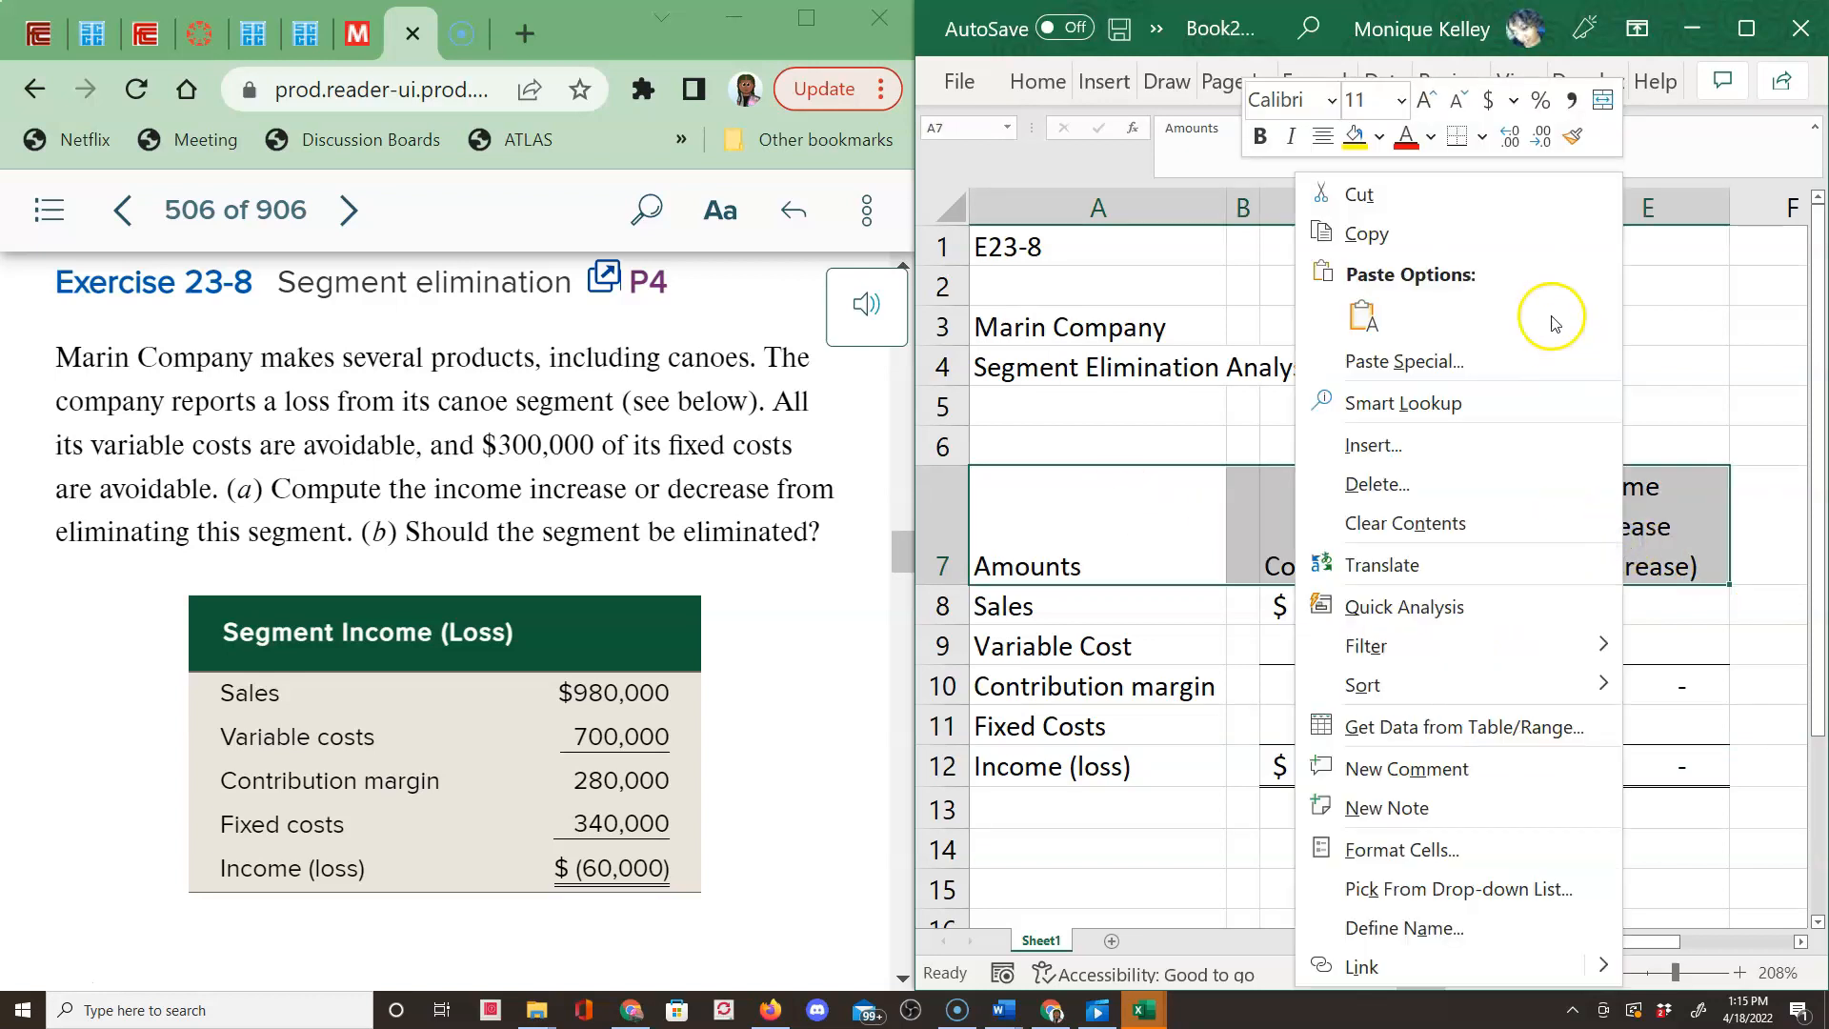
left_click(1323, 136)
left_click(1259, 136)
left_click(1288, 139)
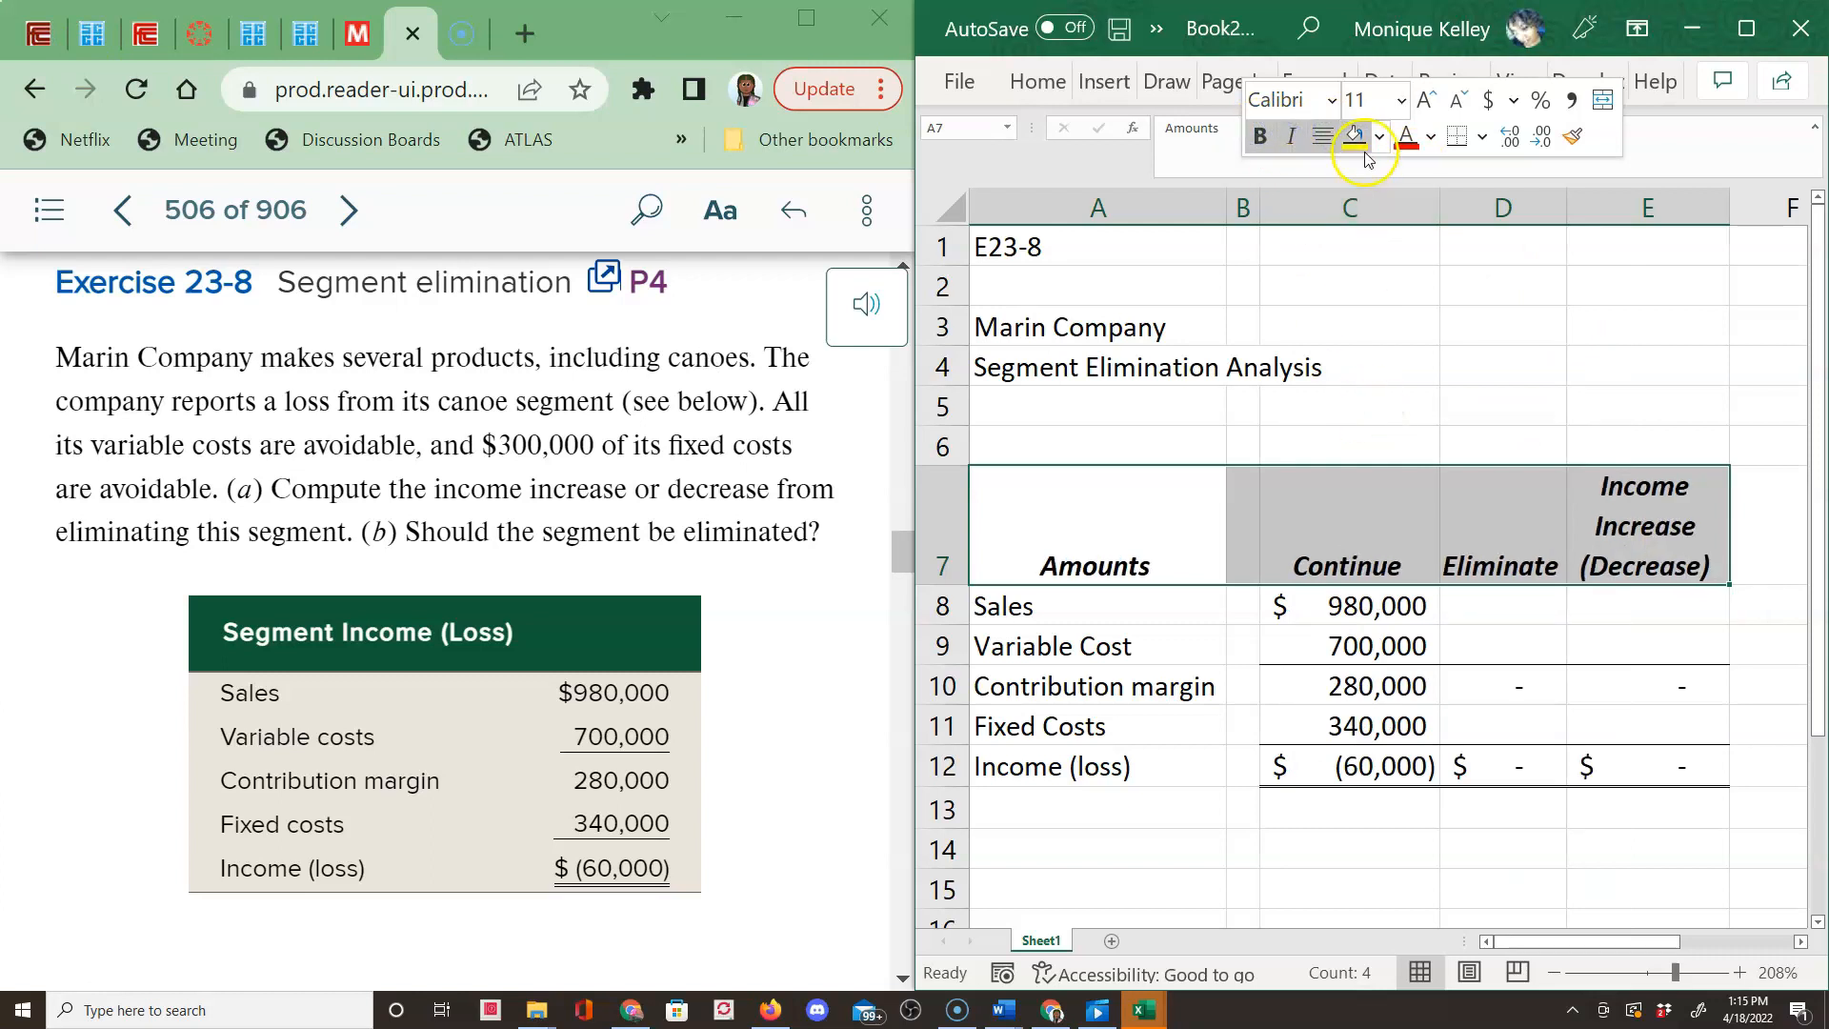
left_click(1265, 532)
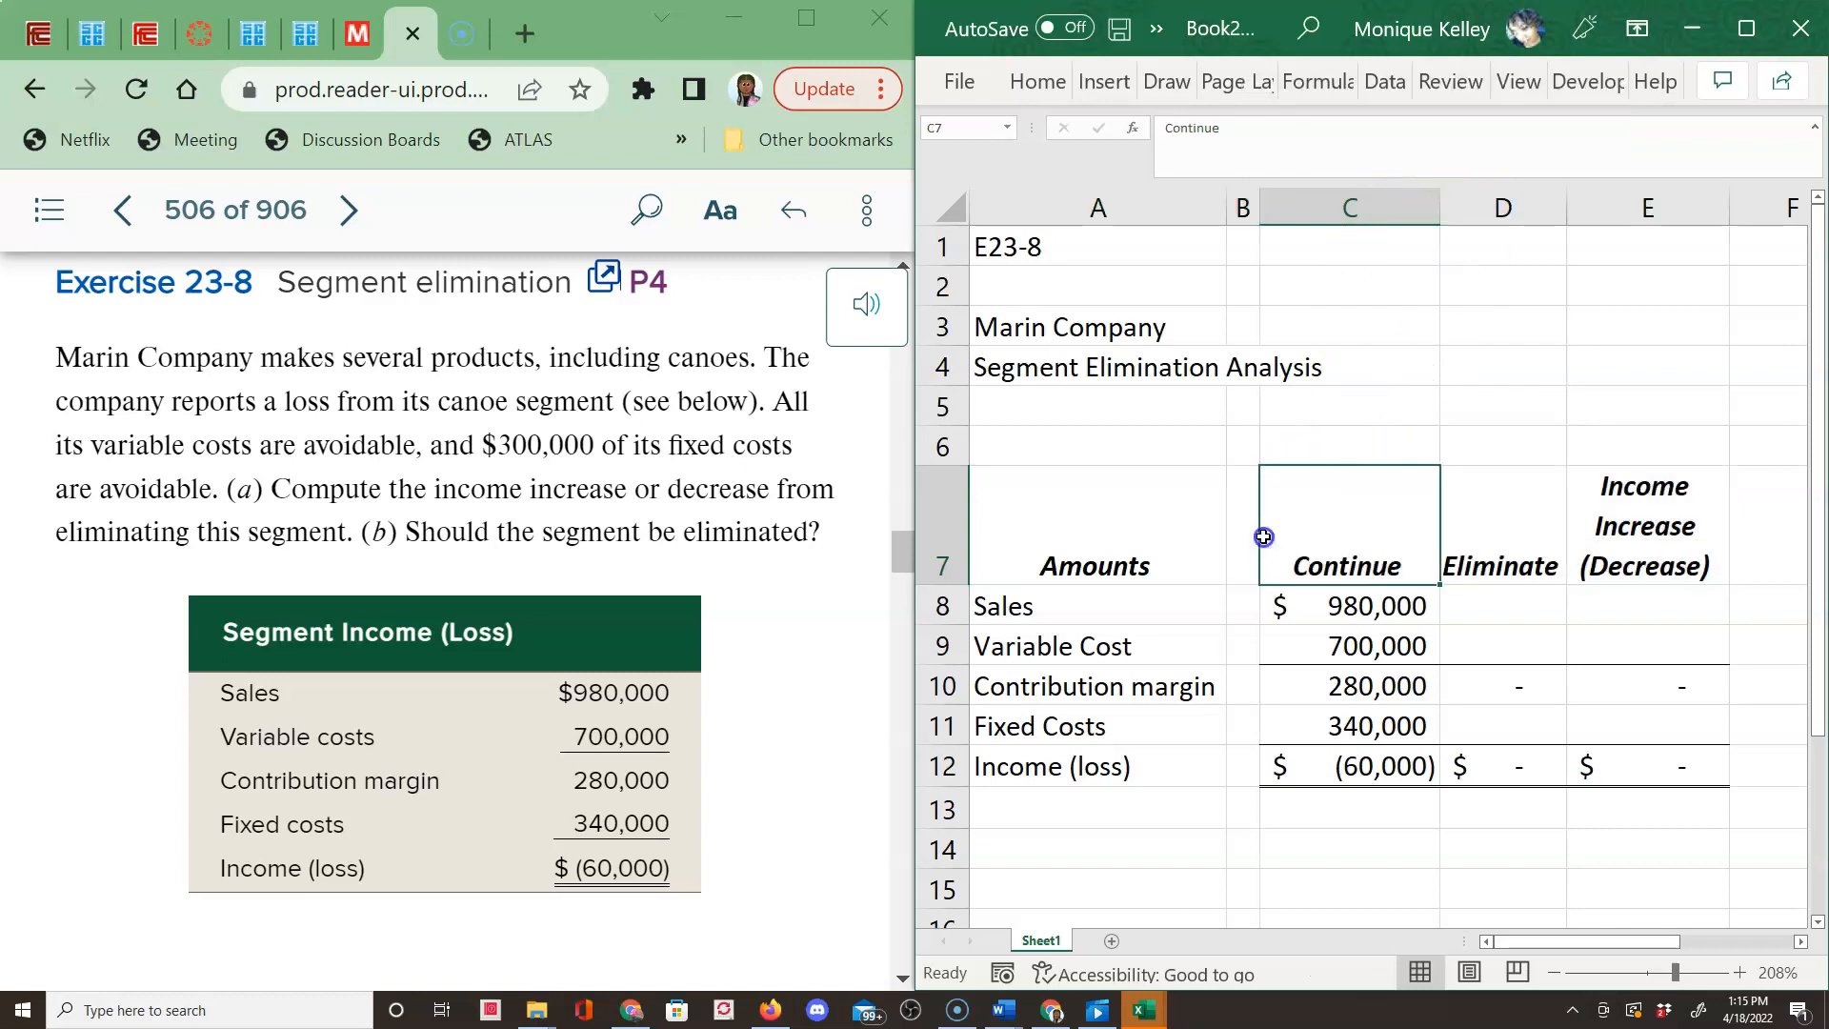
key("Down")
key("Down")
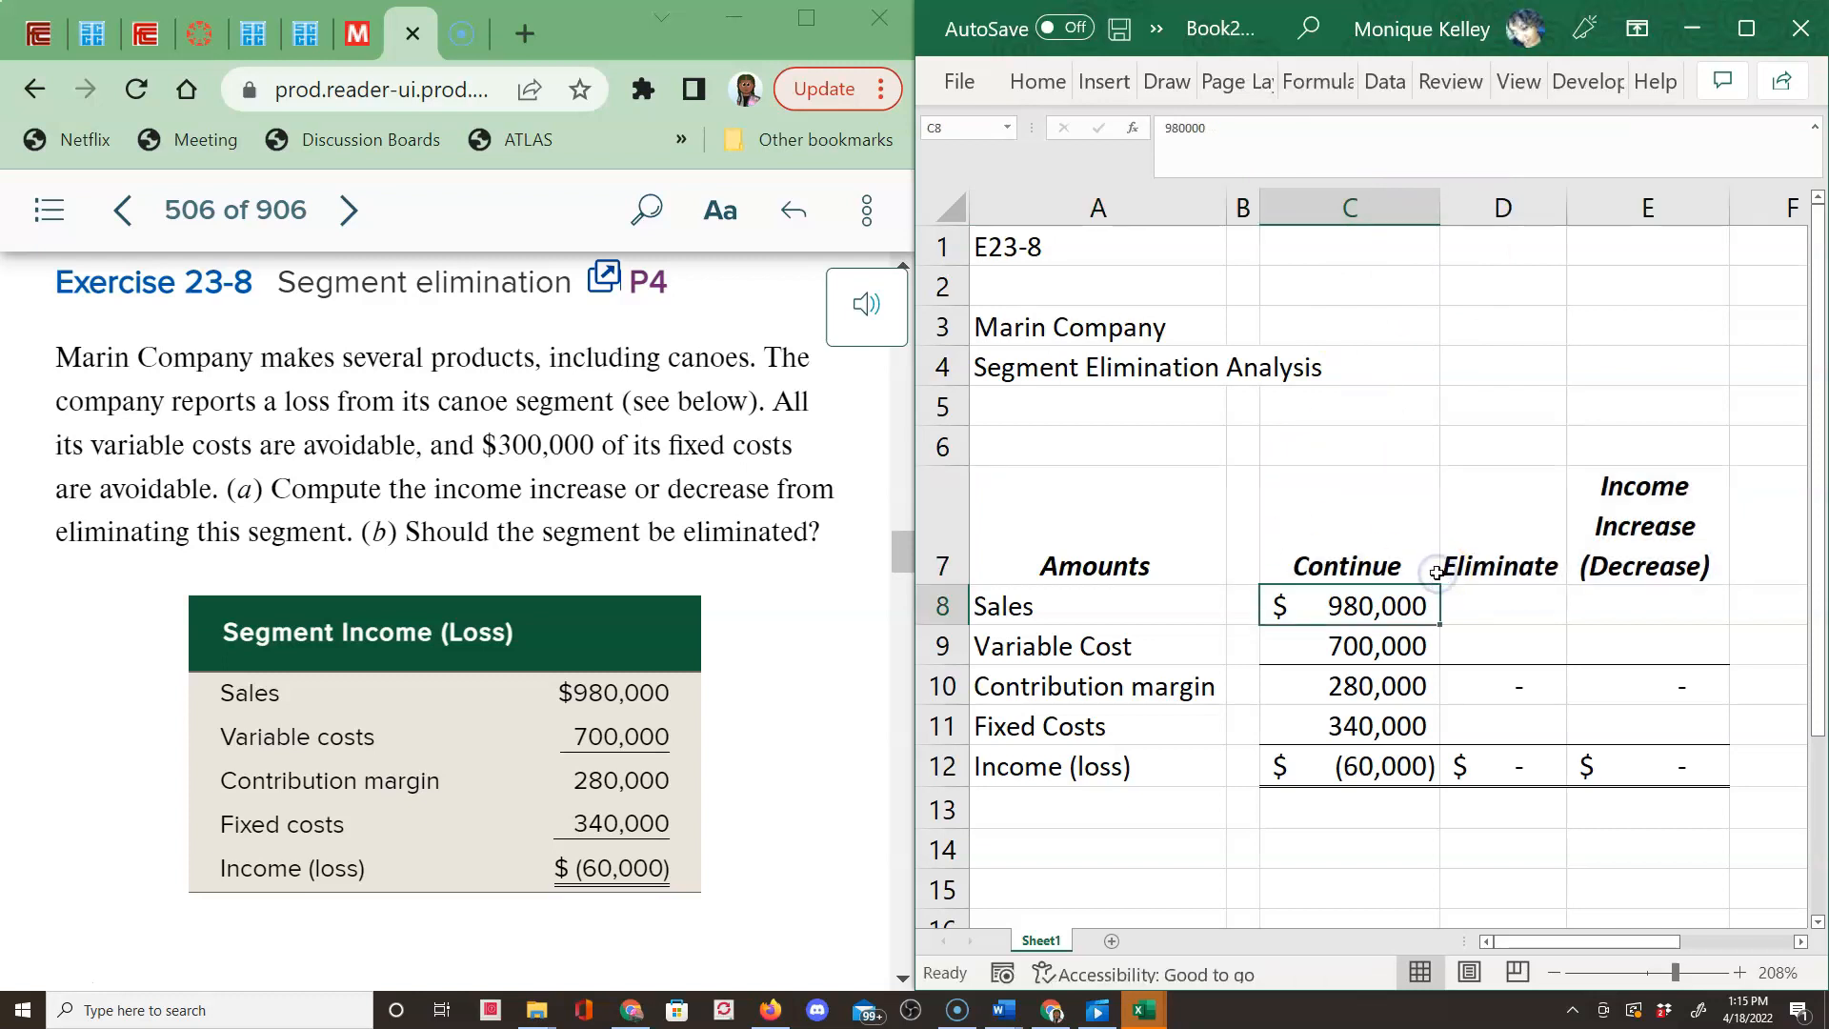
key("Right")
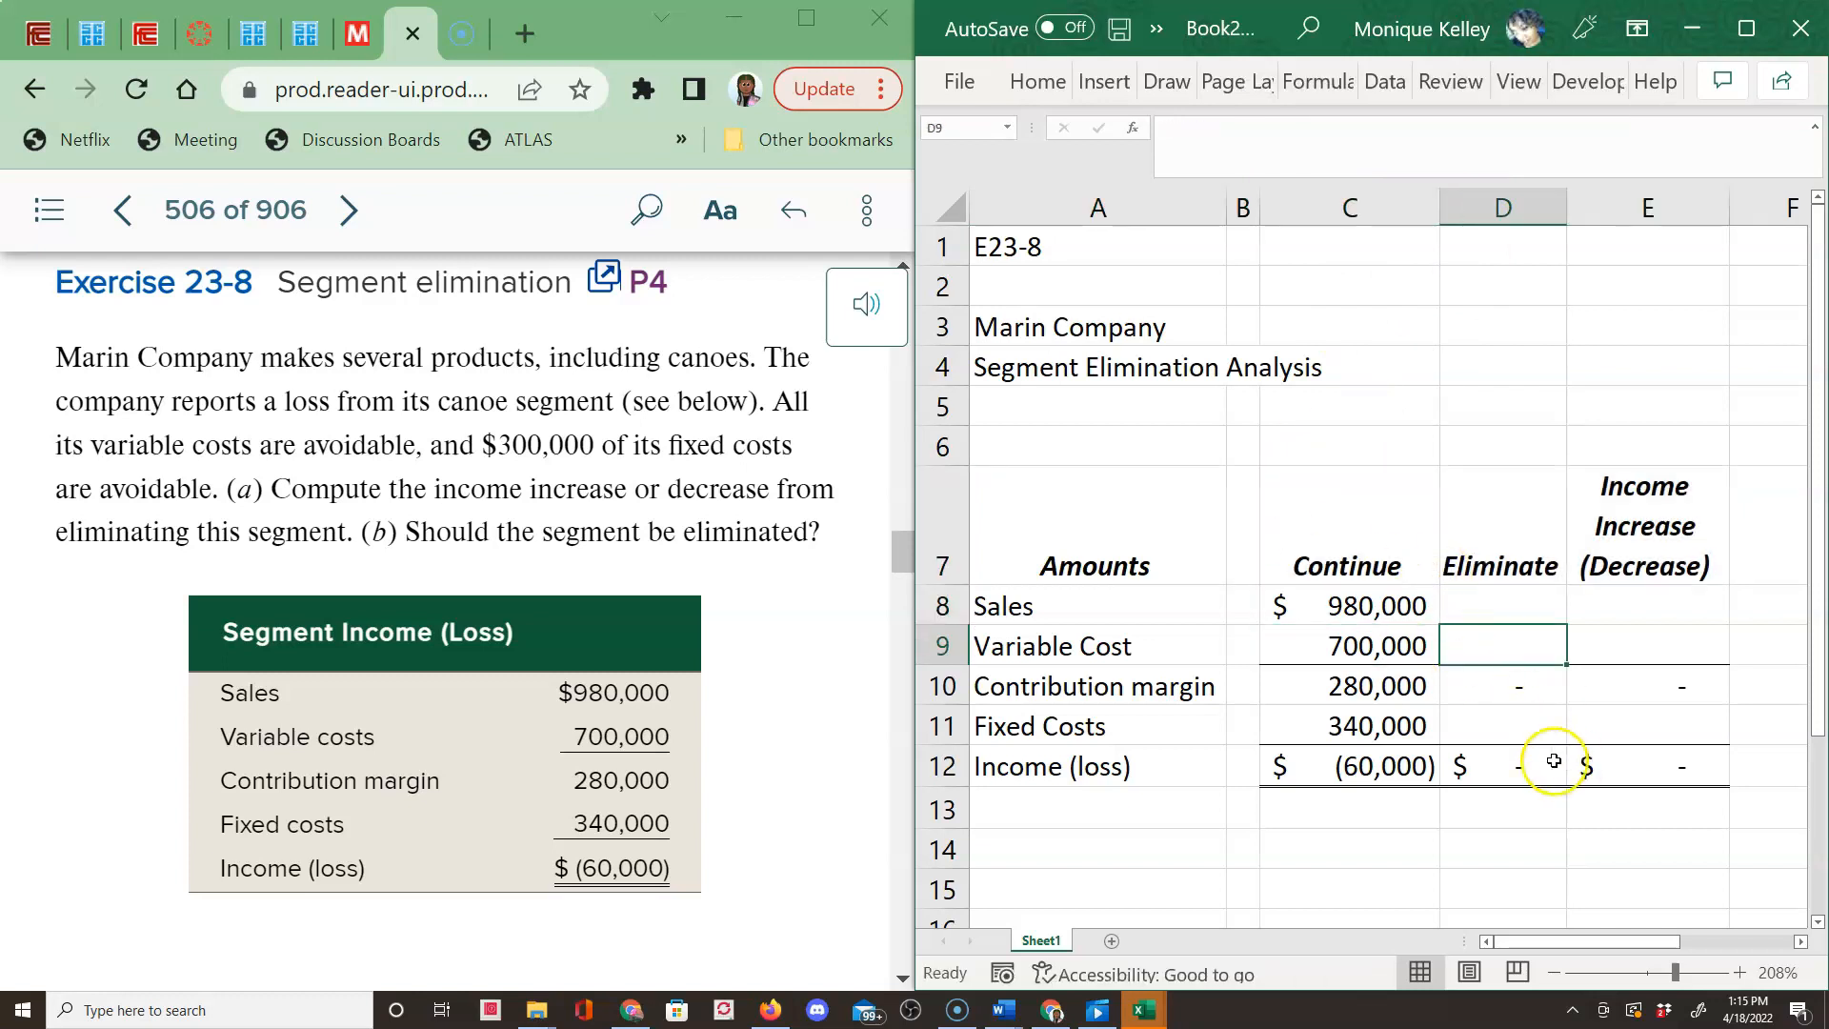
left_click(1370, 604)
left_click_drag(1370, 604, 1369, 760)
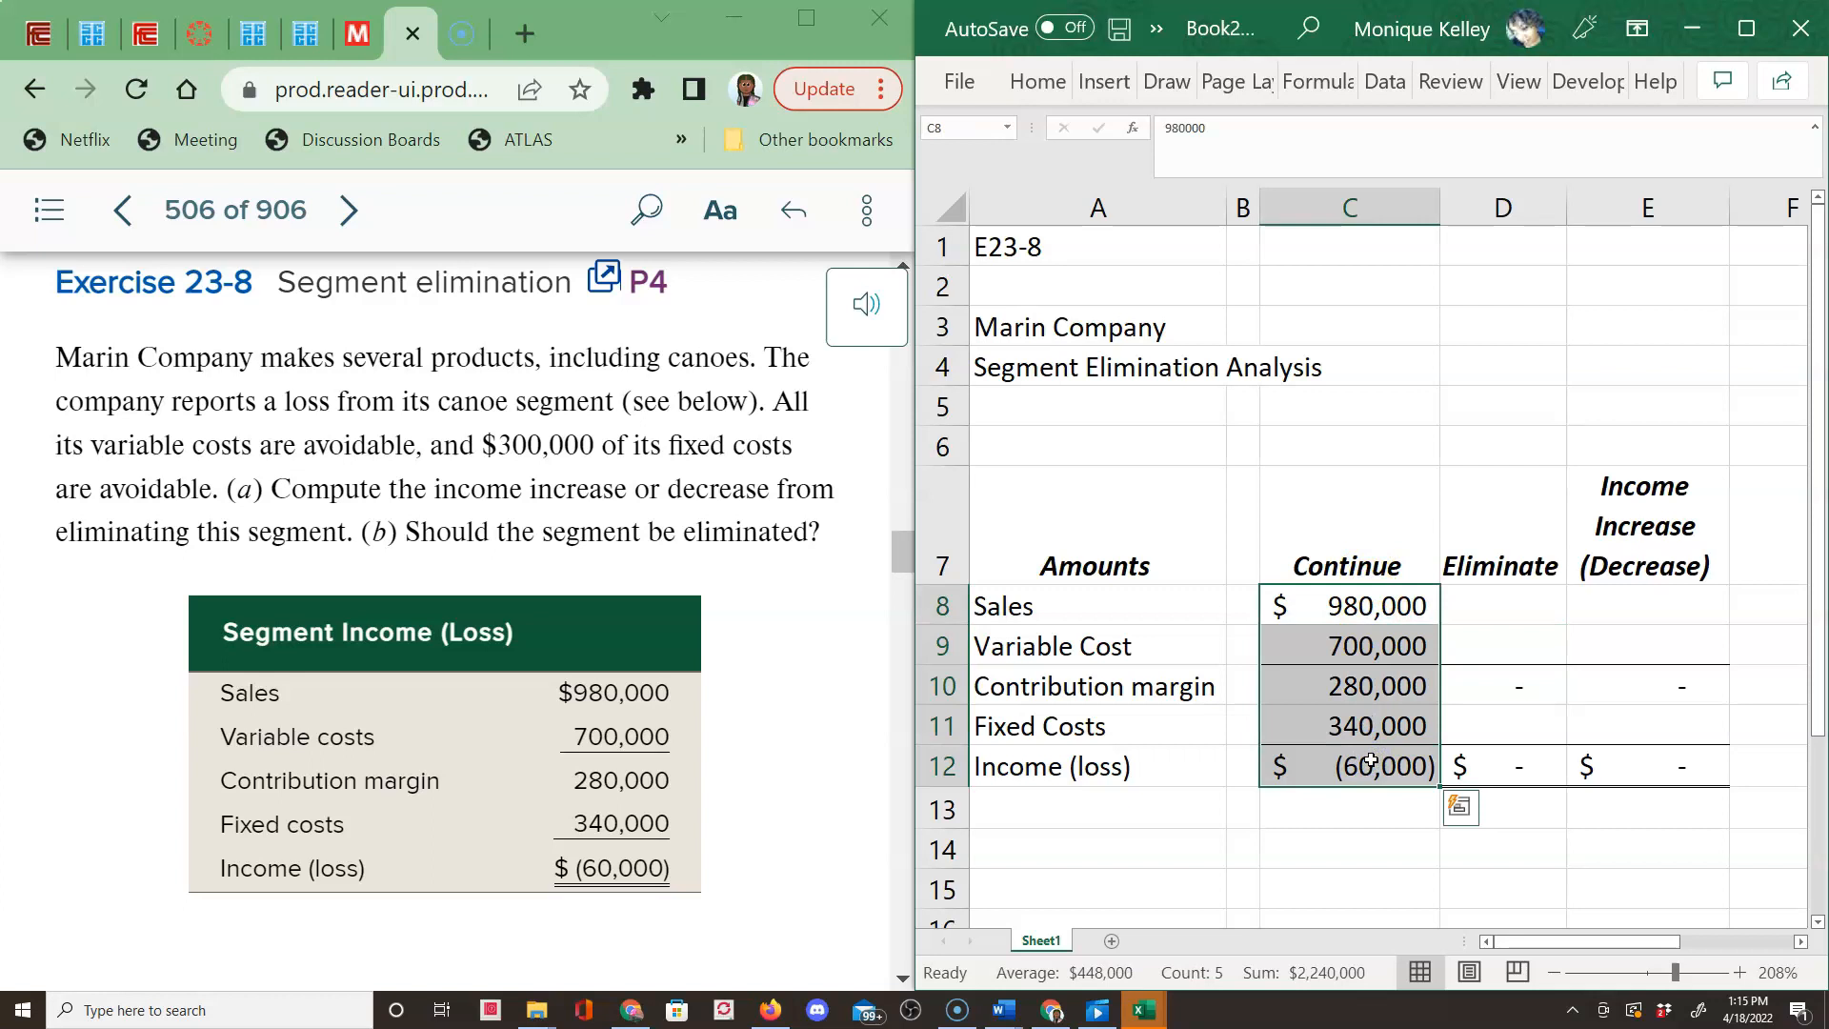
Enter 0 for Sales in D8 and 0 for Variable Cost in D9 of the Eliminate column.
left_click(1485, 599)
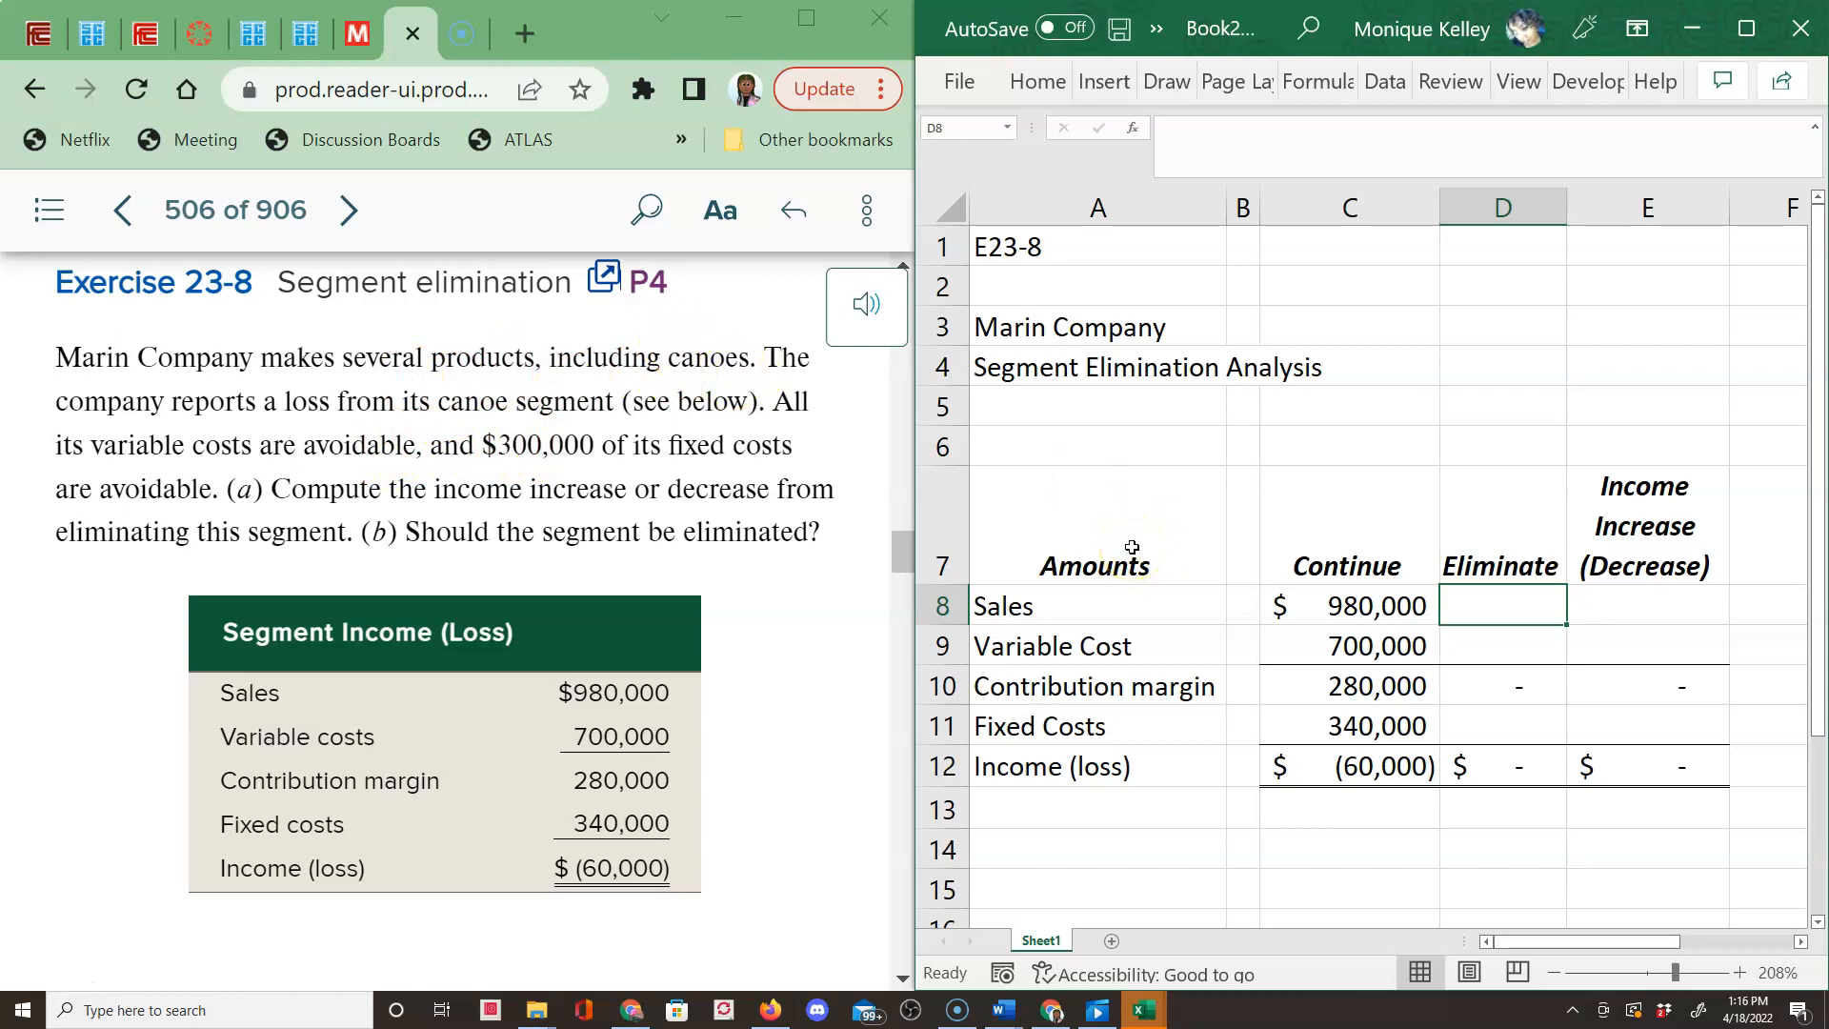
type("0")
key("Return")
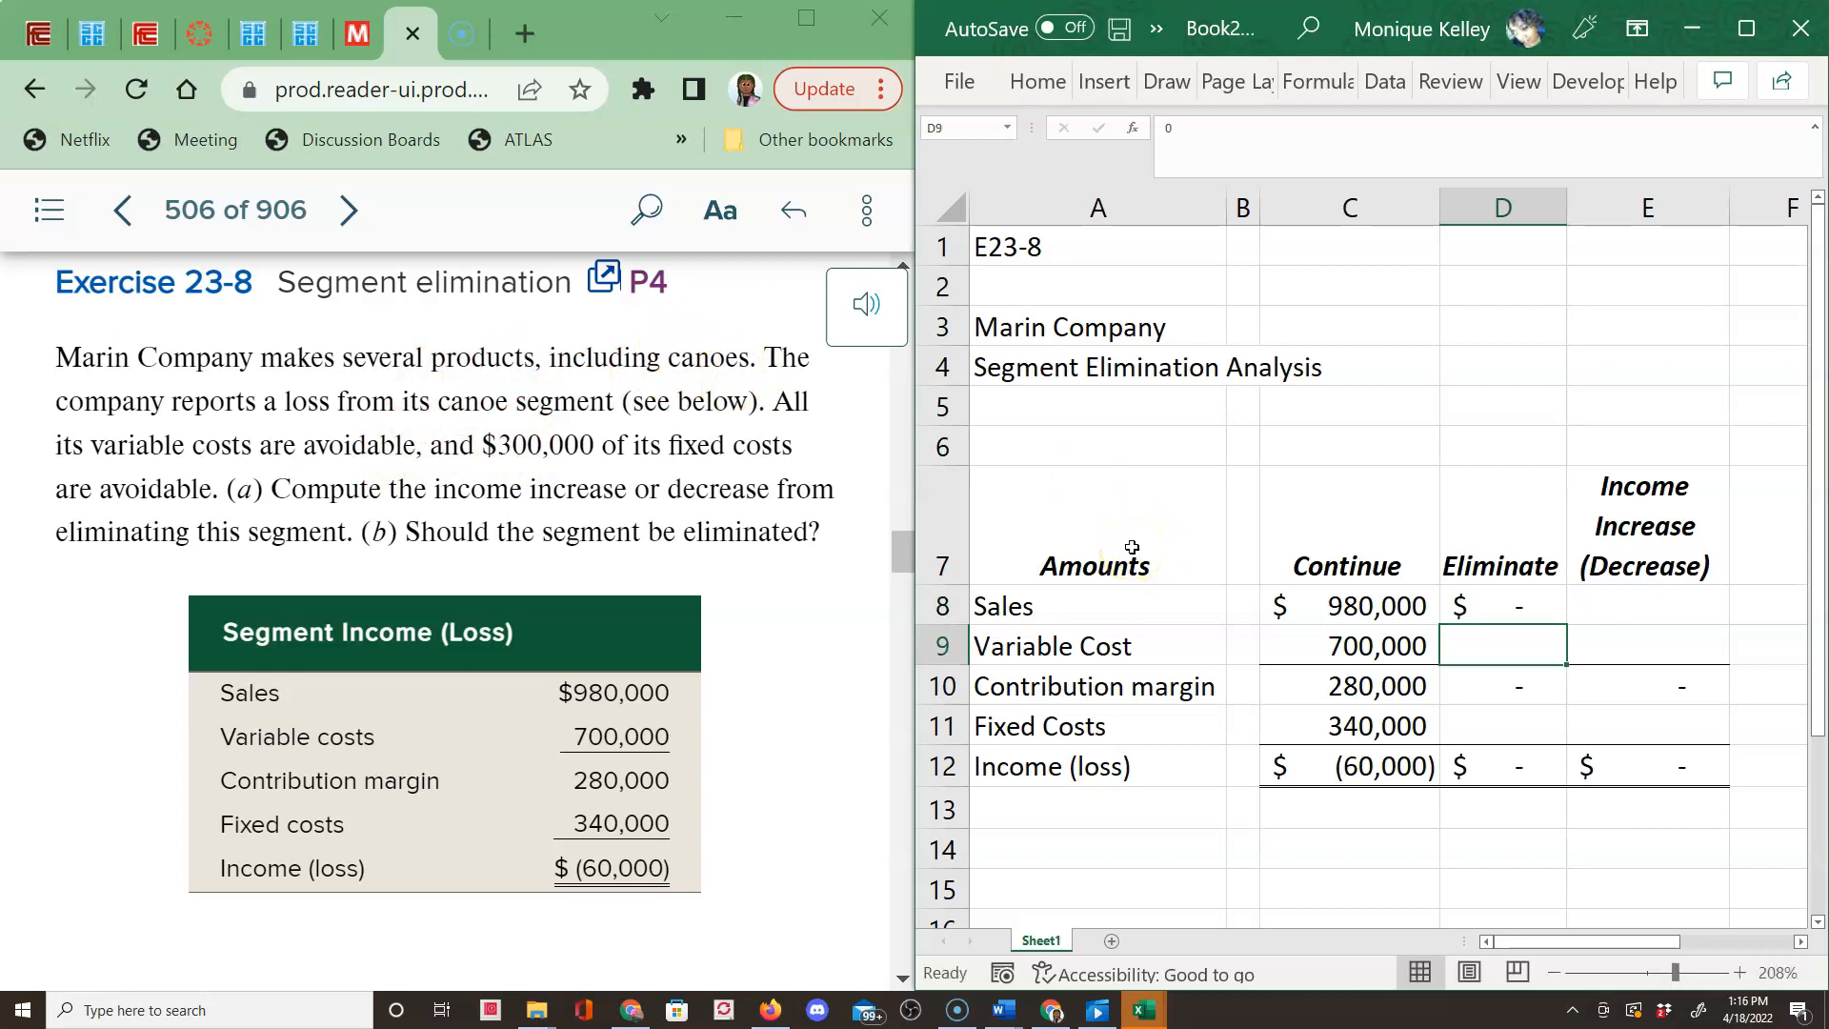
type("0")
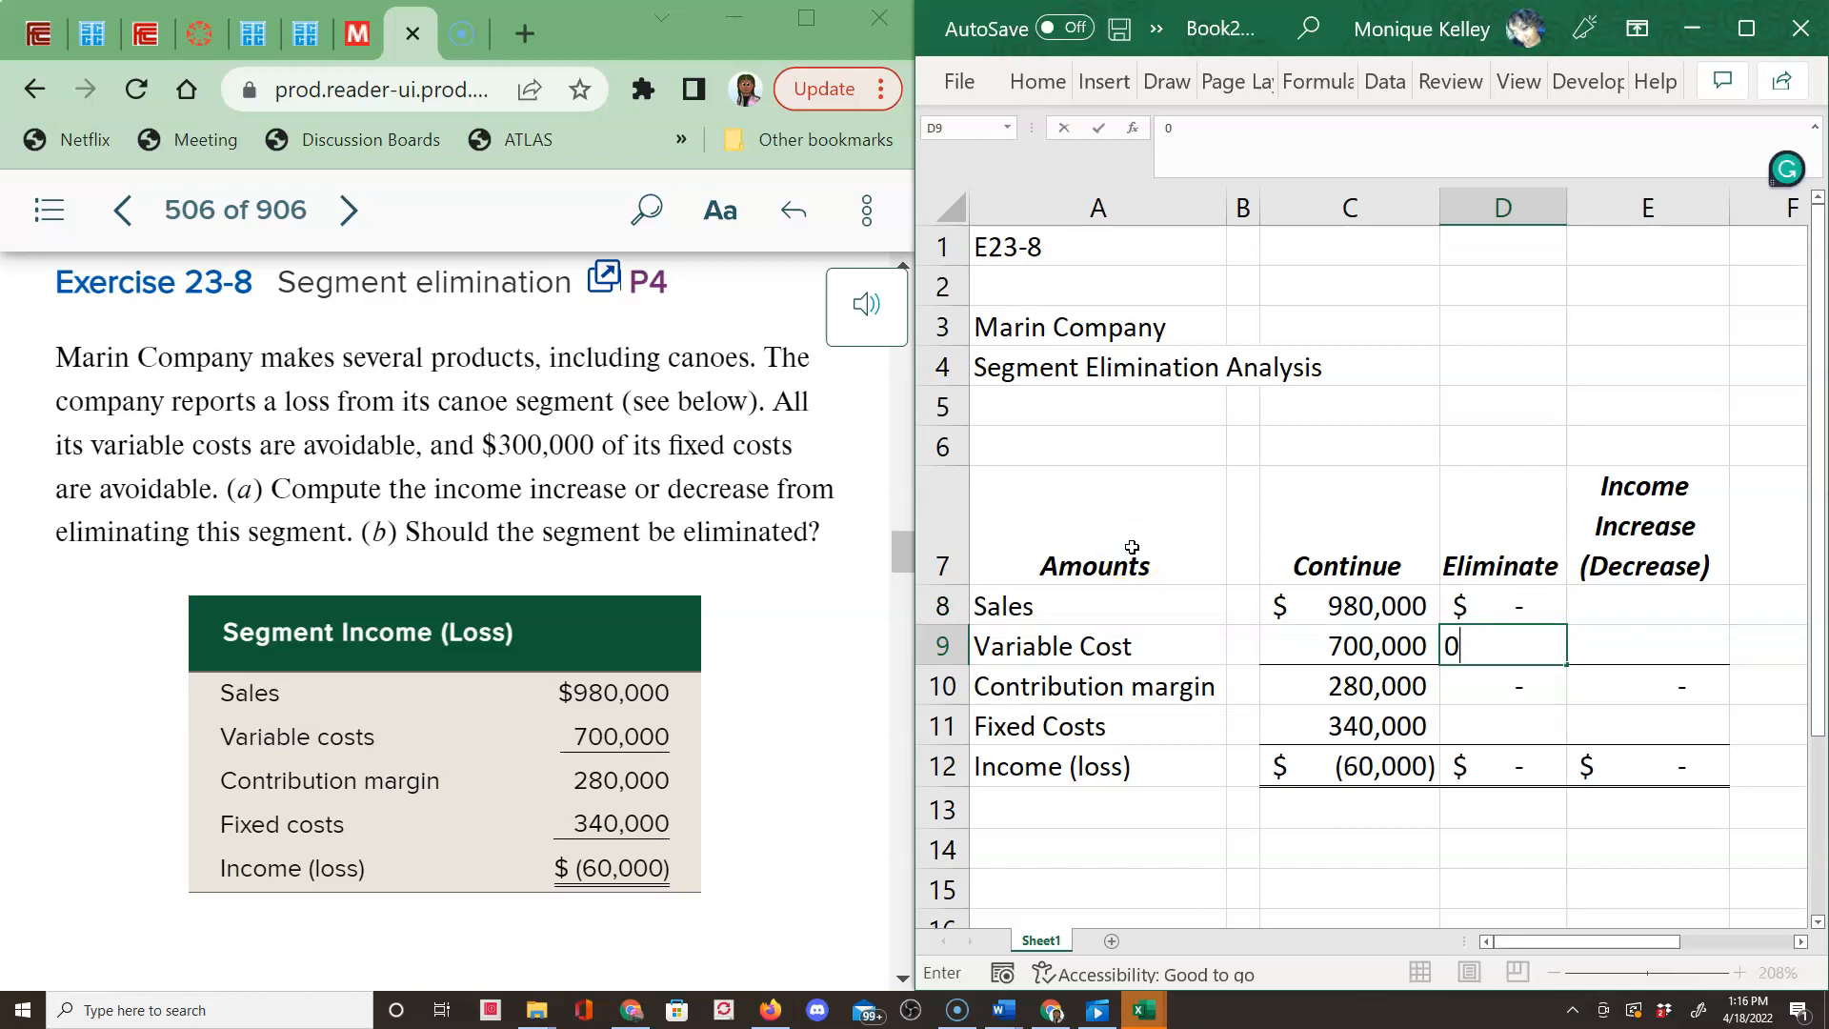
key("Return")
key("Down")
key("Up")
key("Down")
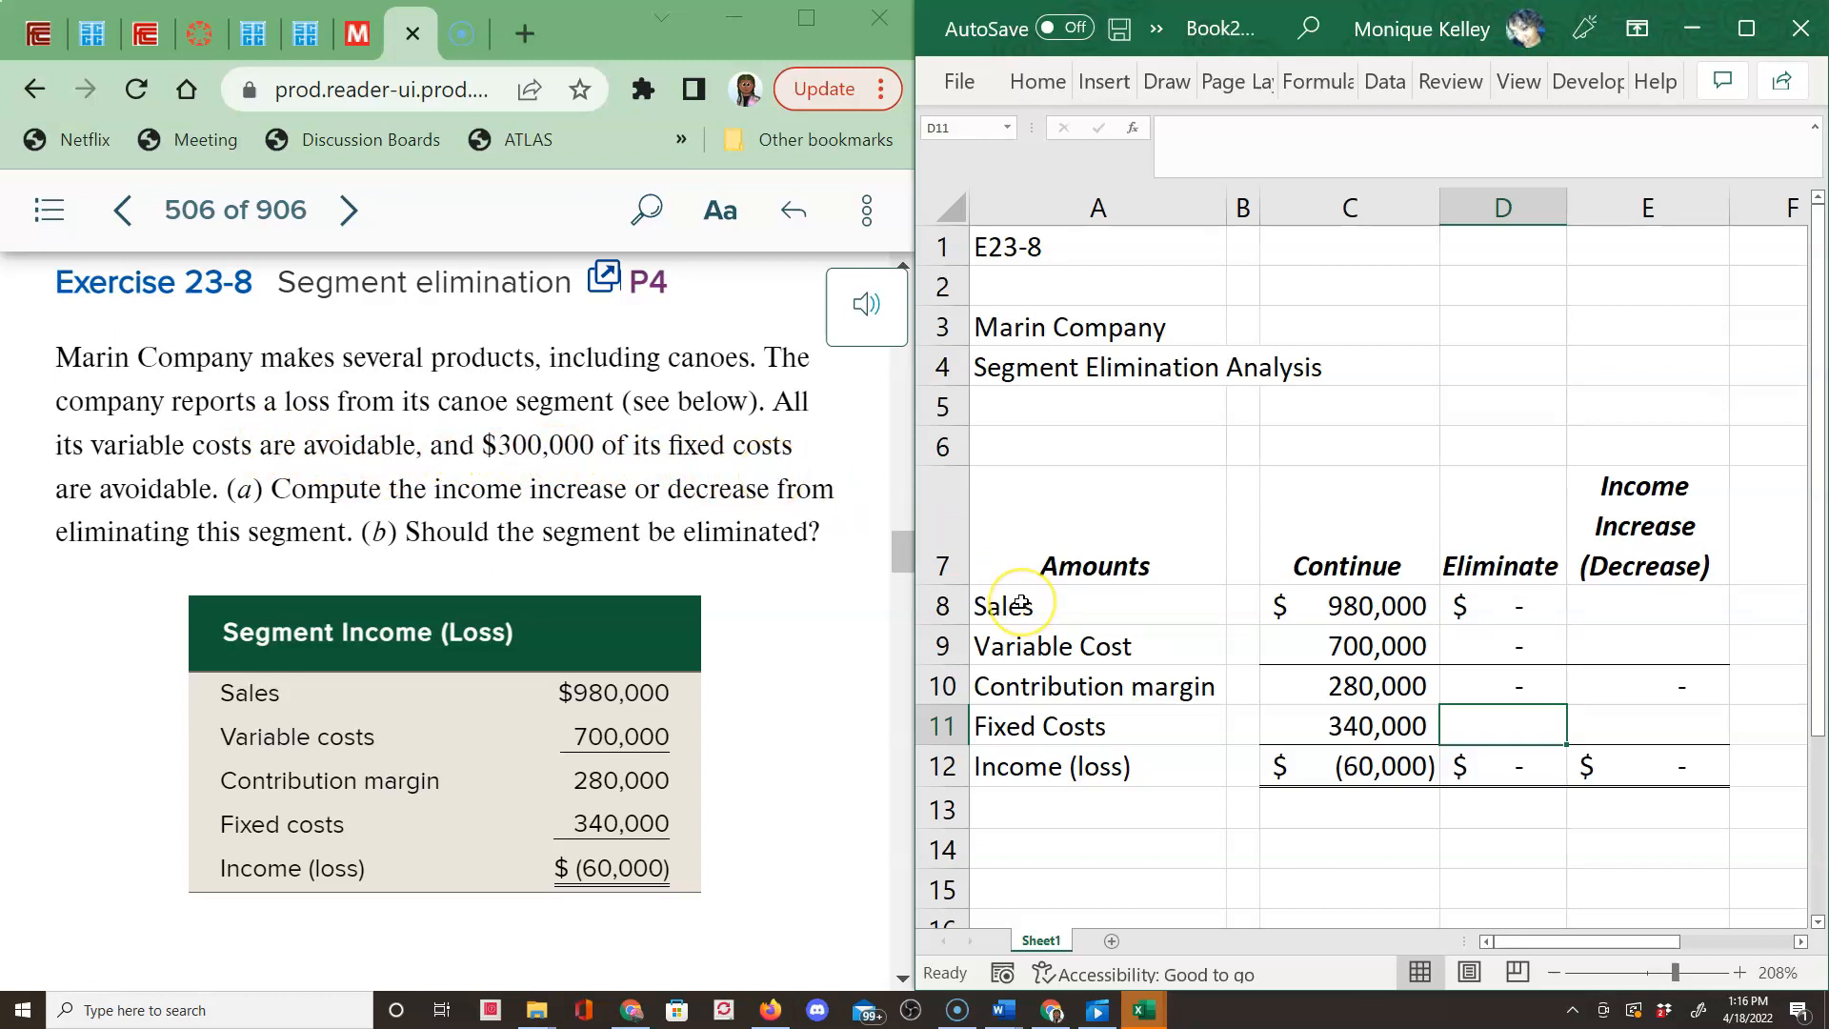
Enter the formula =C11-300000 in D11 to compute the fixed costs remaining under Eliminate.
left_click(941, 557)
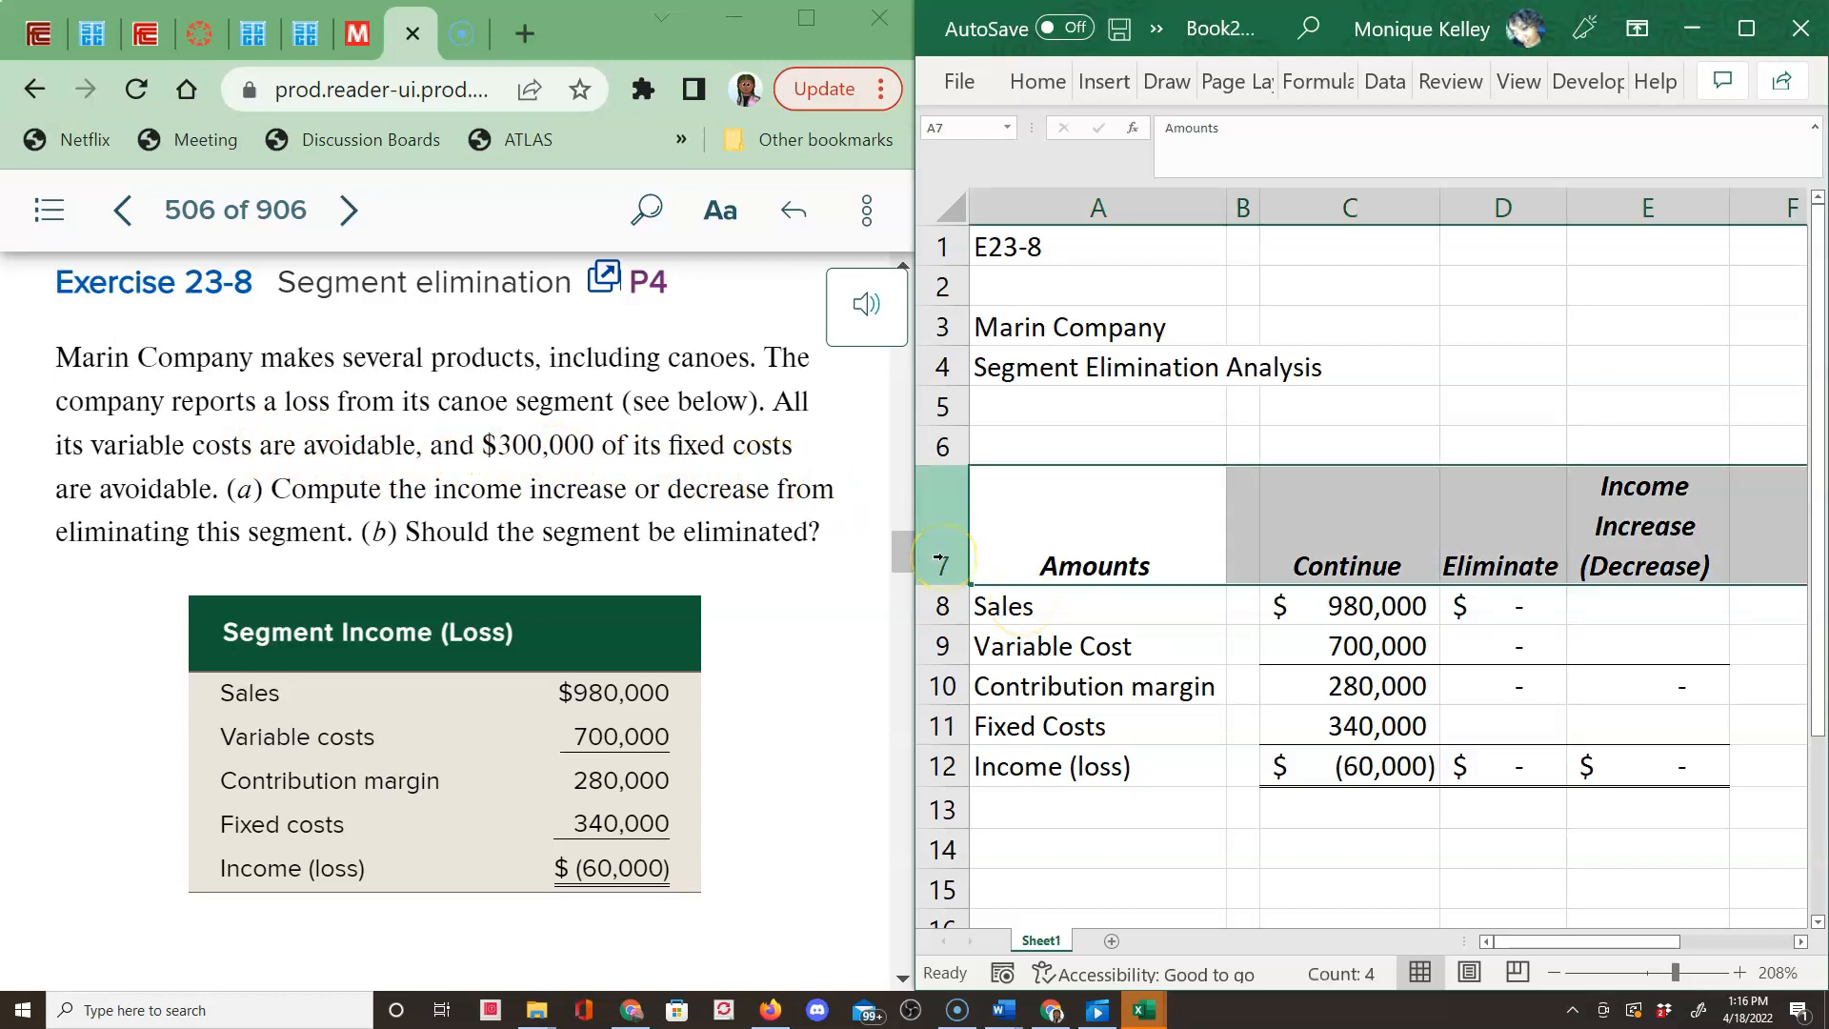
left_click(1483, 735)
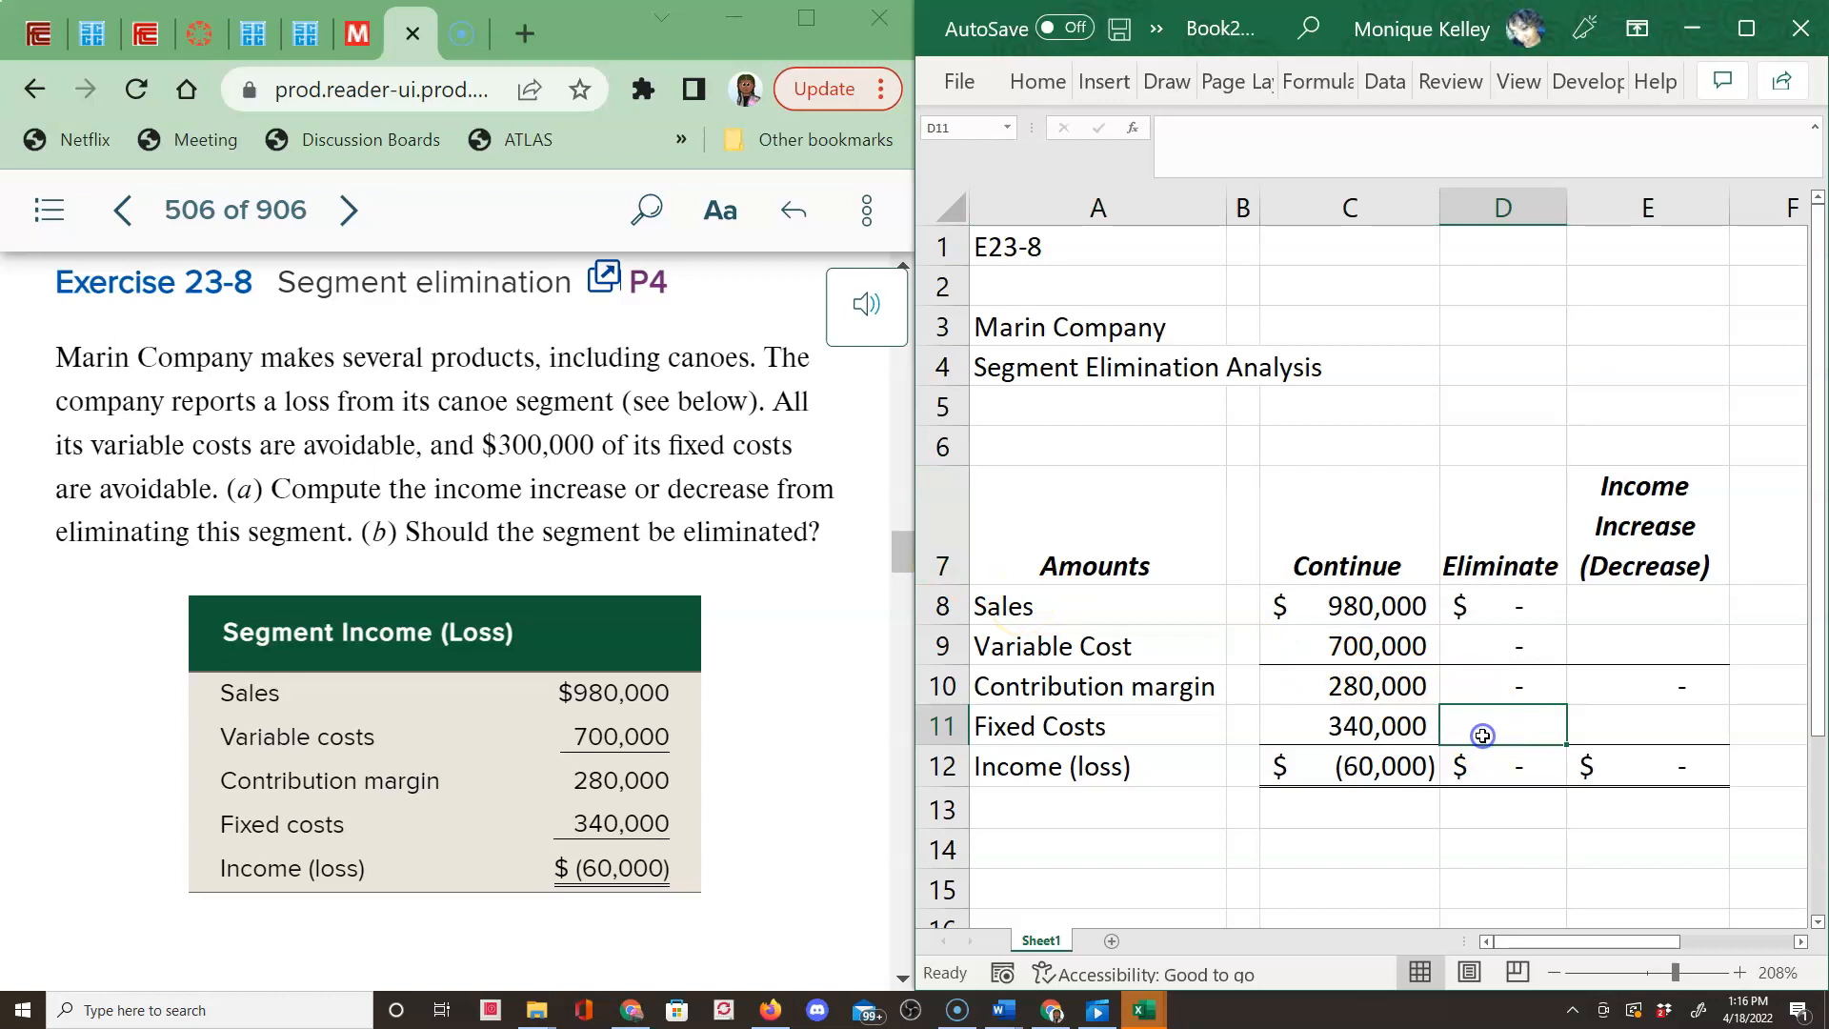
type("=")
key("Left")
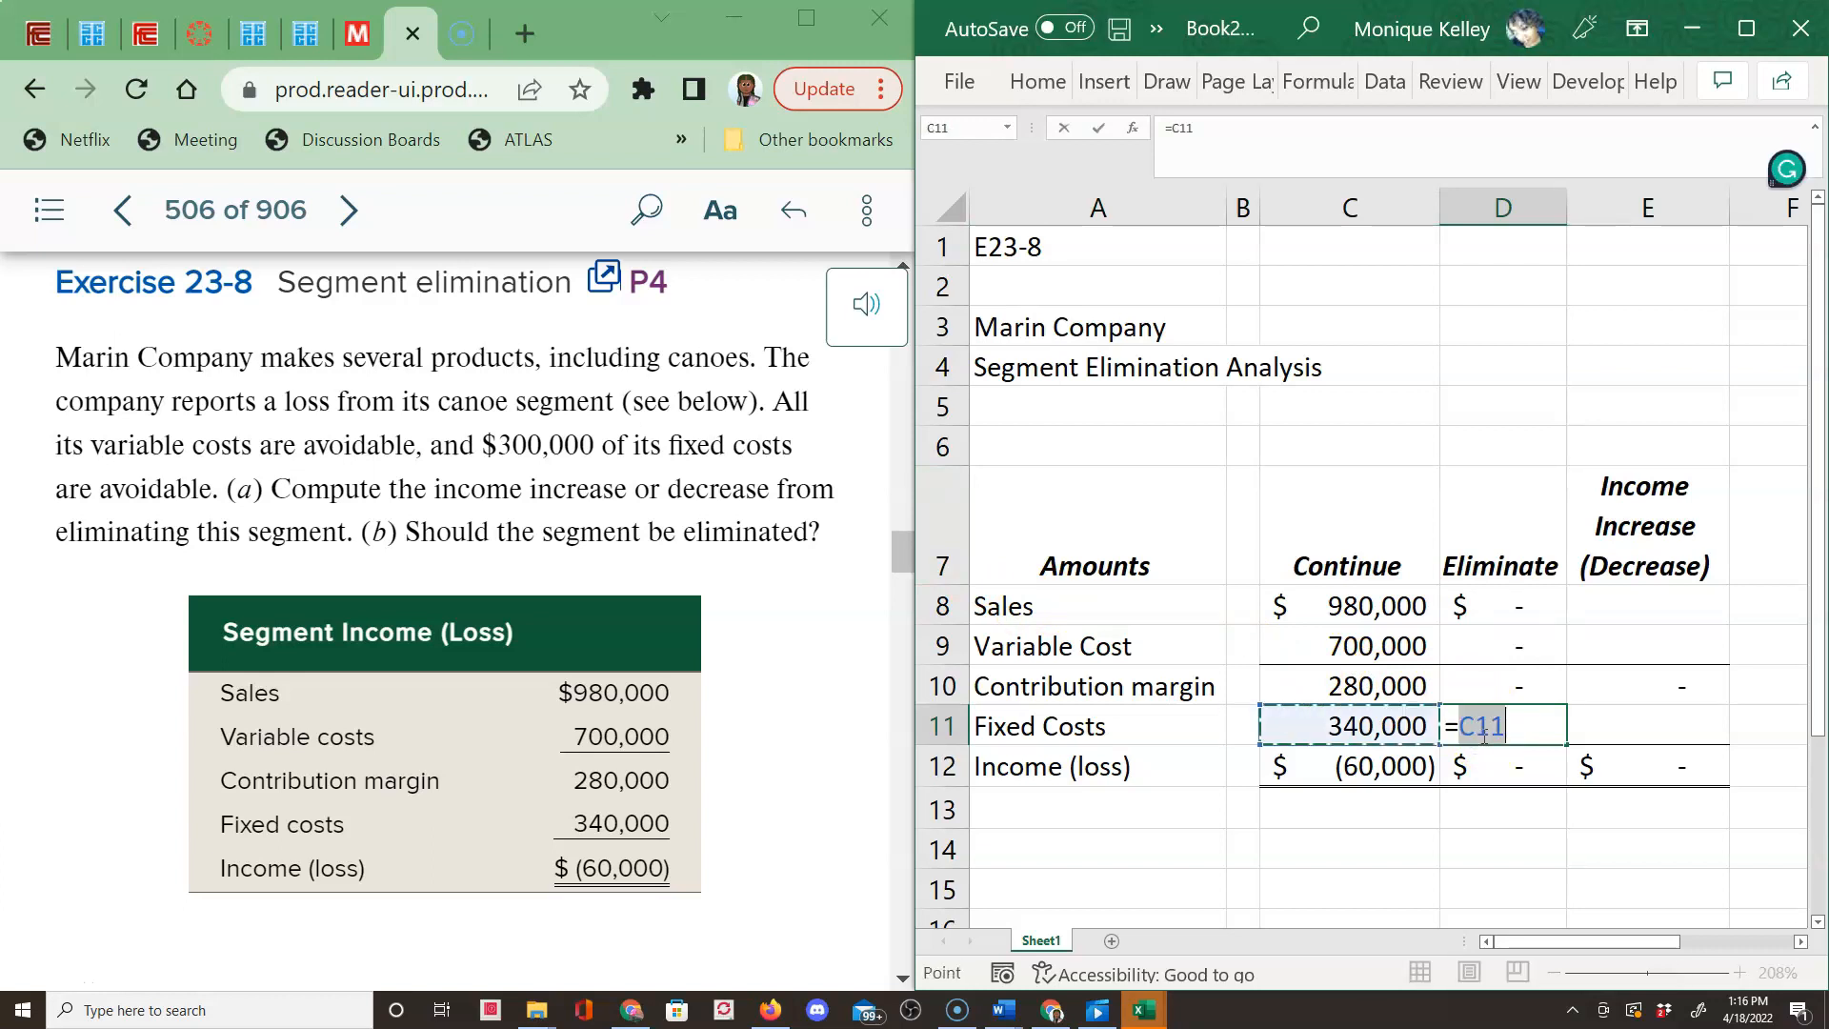
type("-3")
type("000")
type("00")
key("Return")
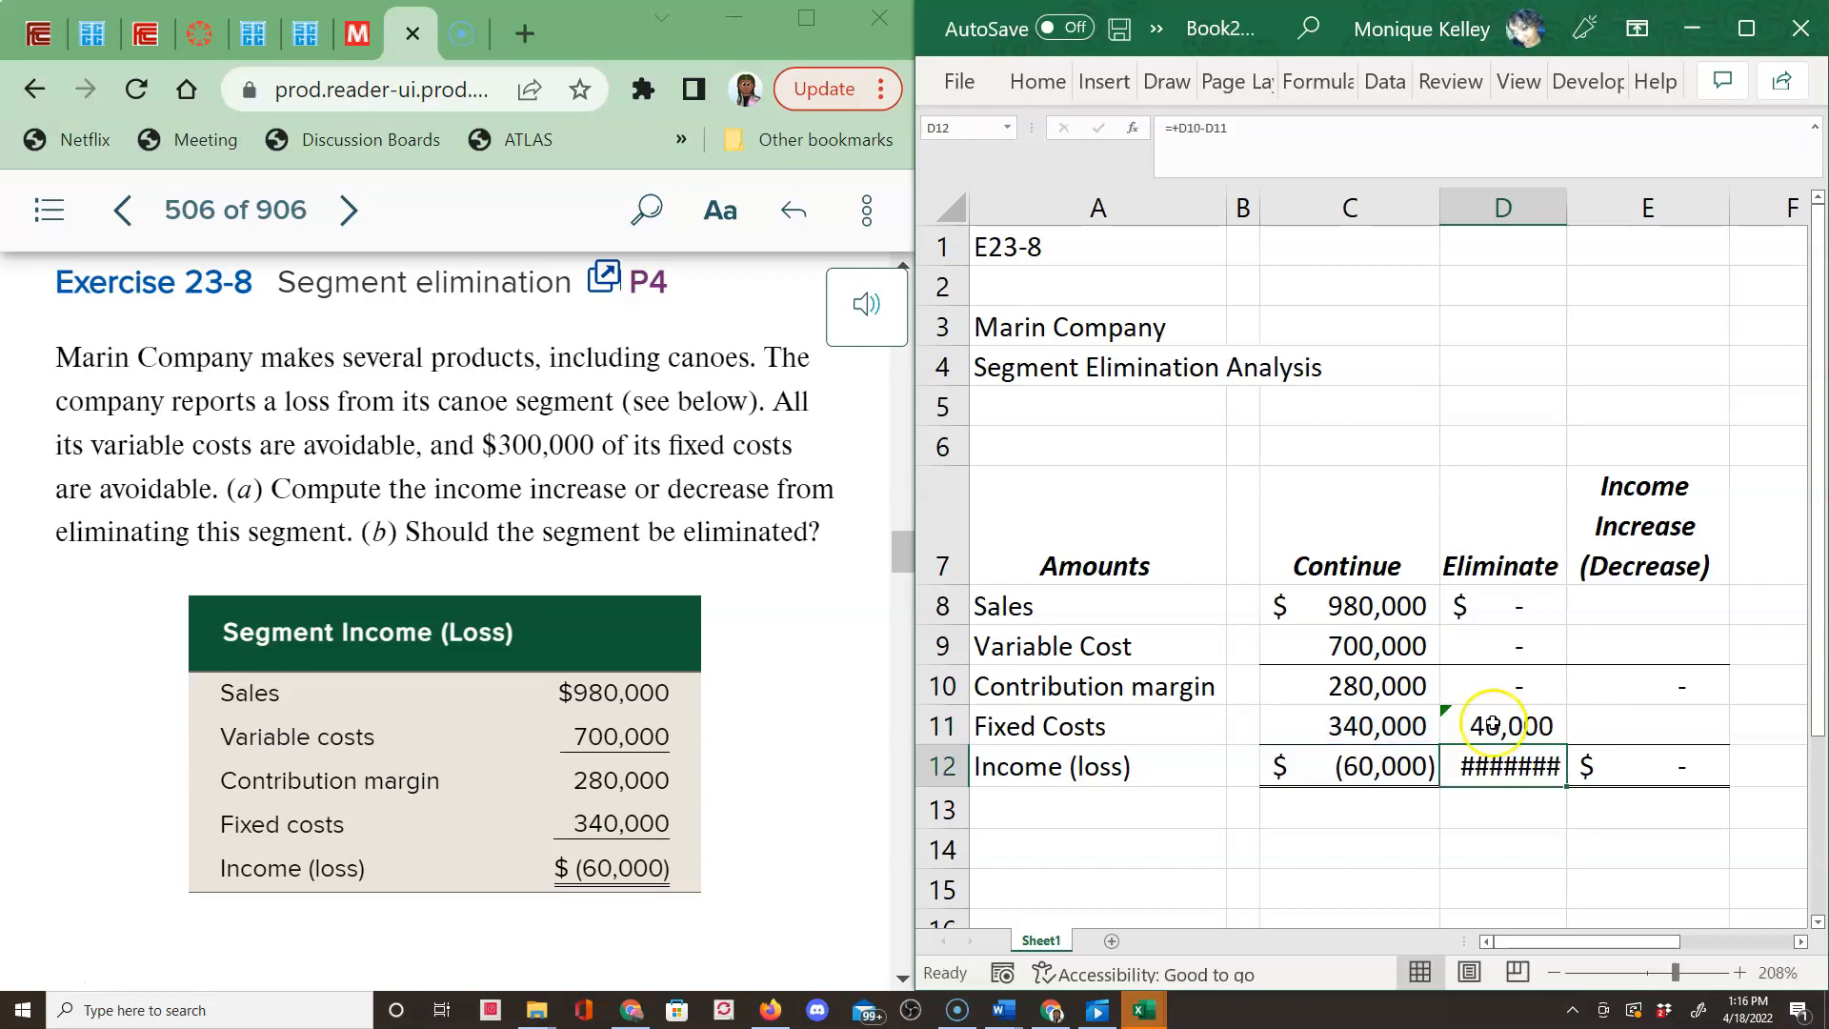
Widen column D slightly so the Eliminate column's income (loss) amount fits.
left_click(1485, 732)
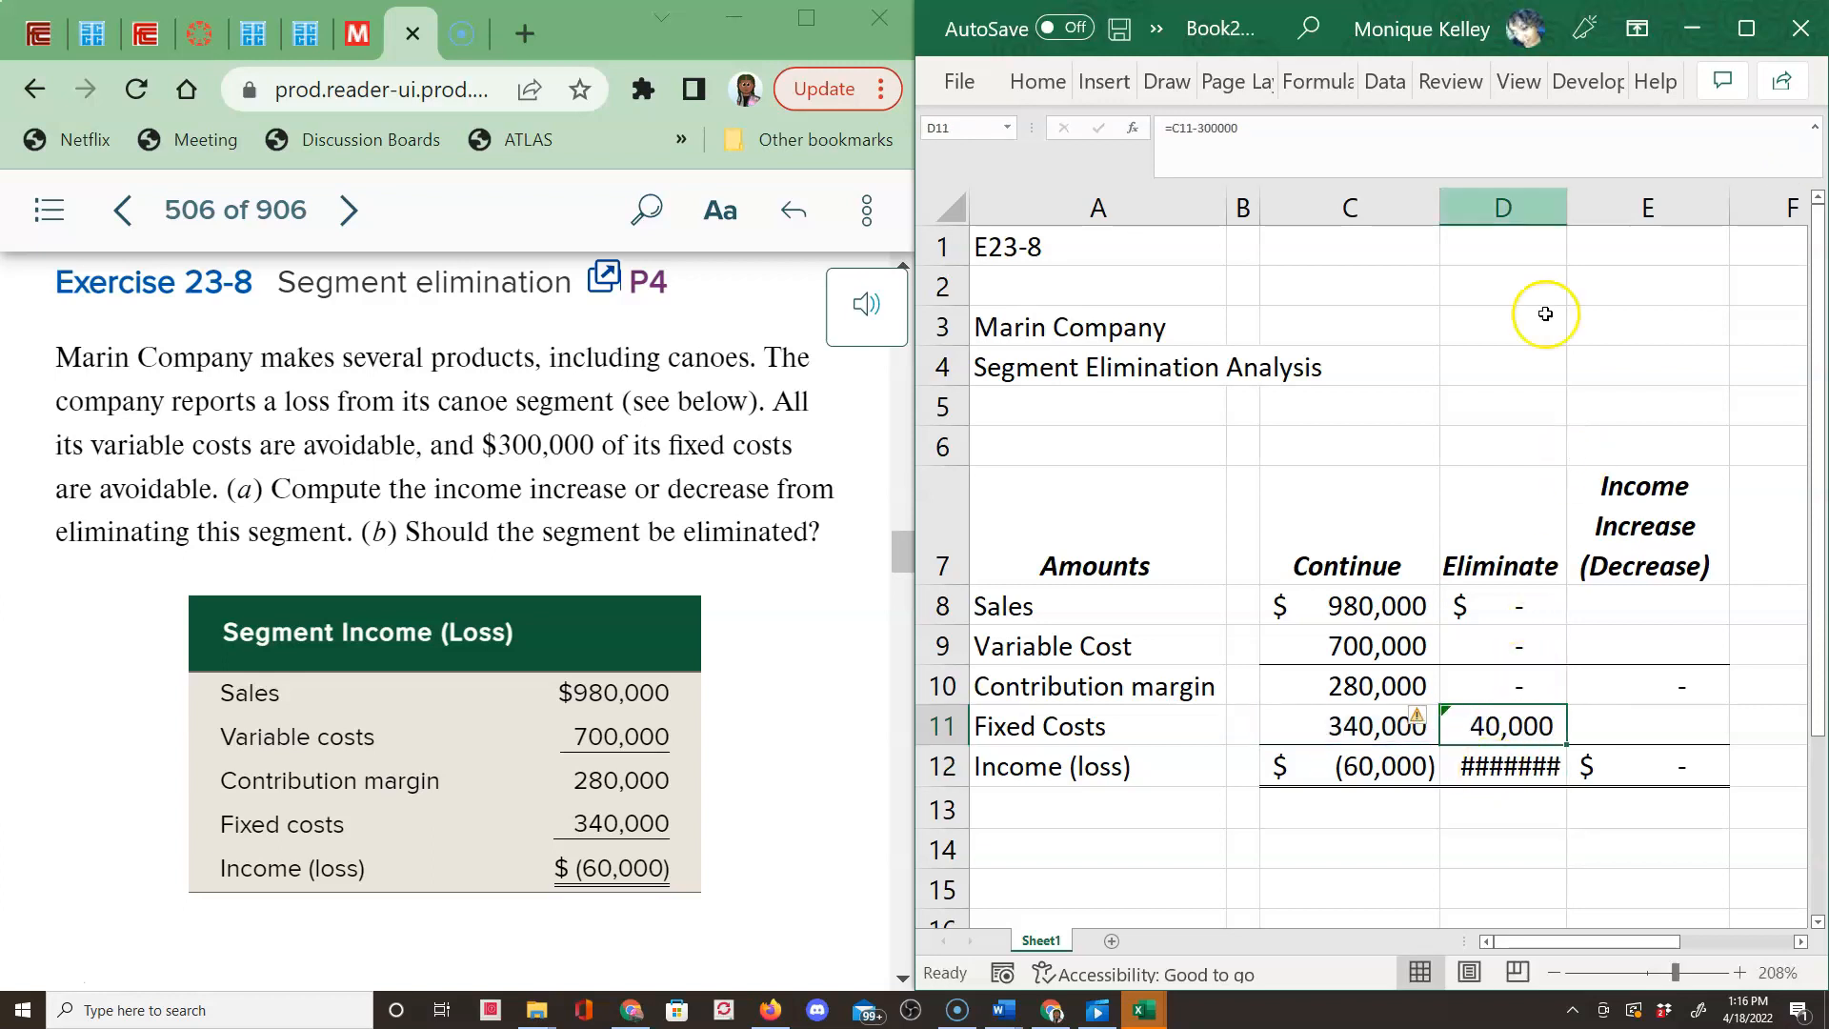
left_click_drag(1566, 207, 1579, 207)
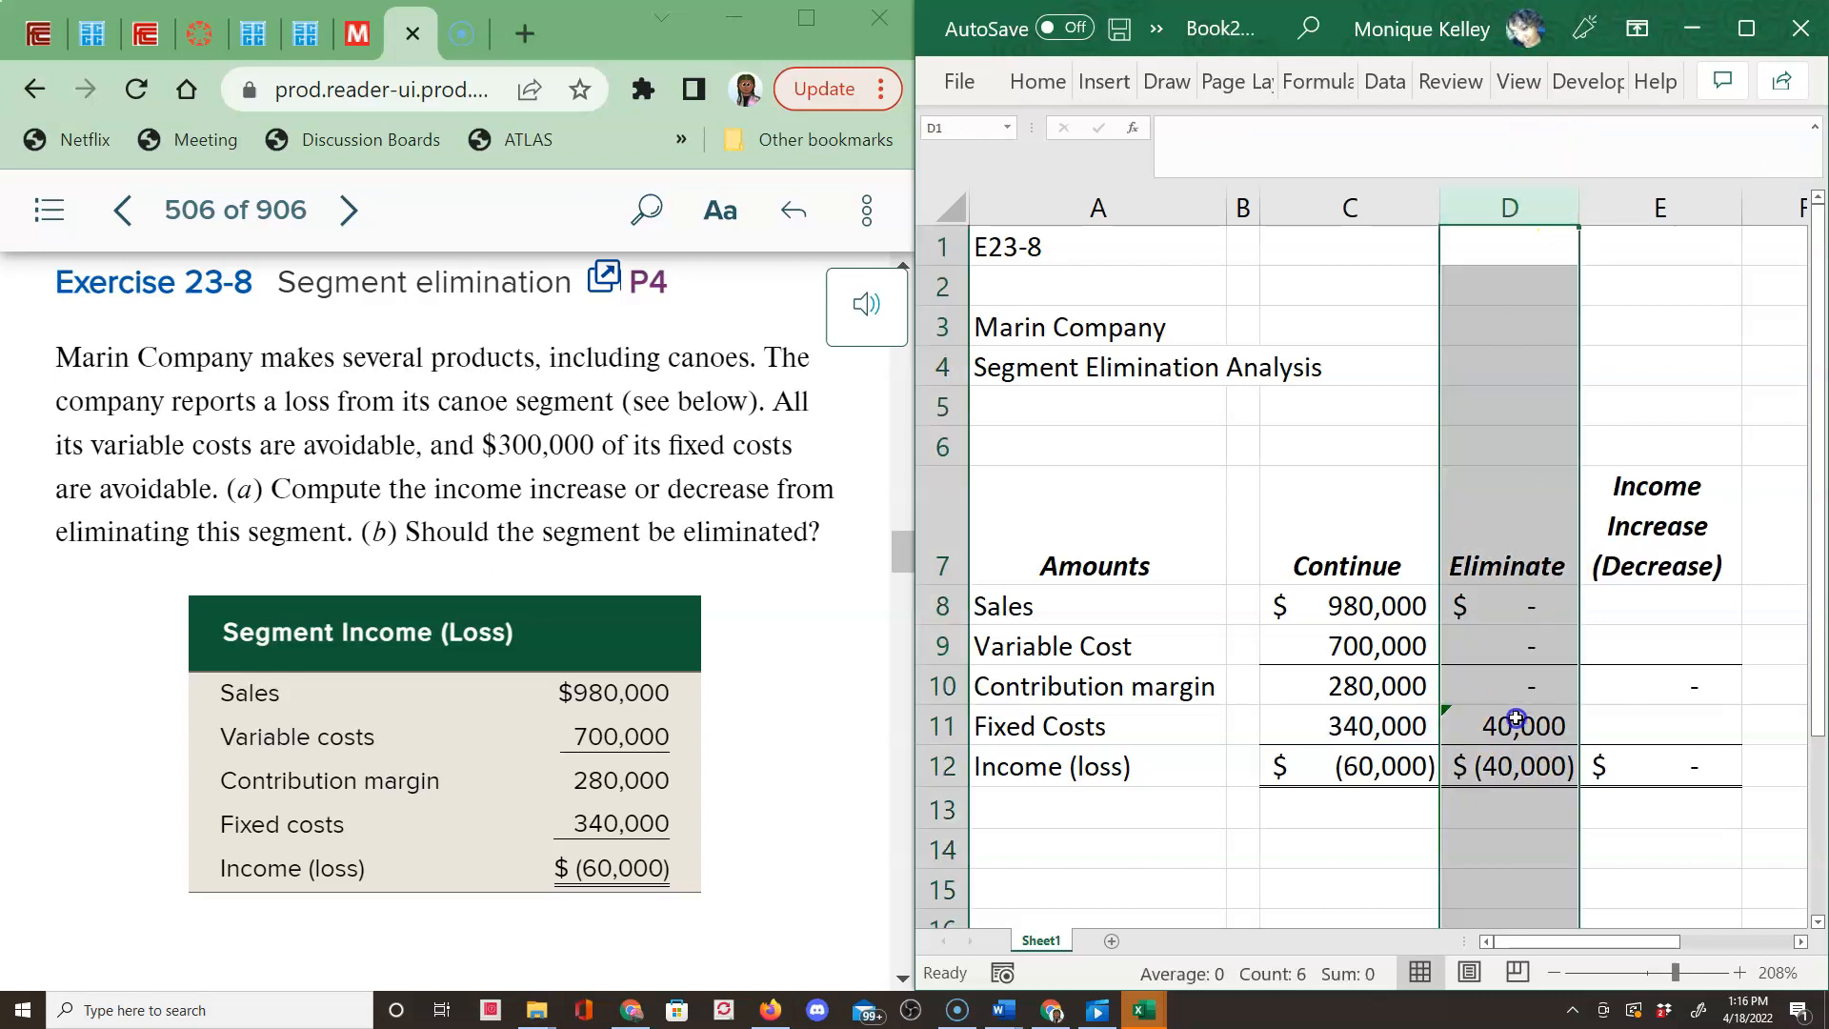
left_click(1498, 767)
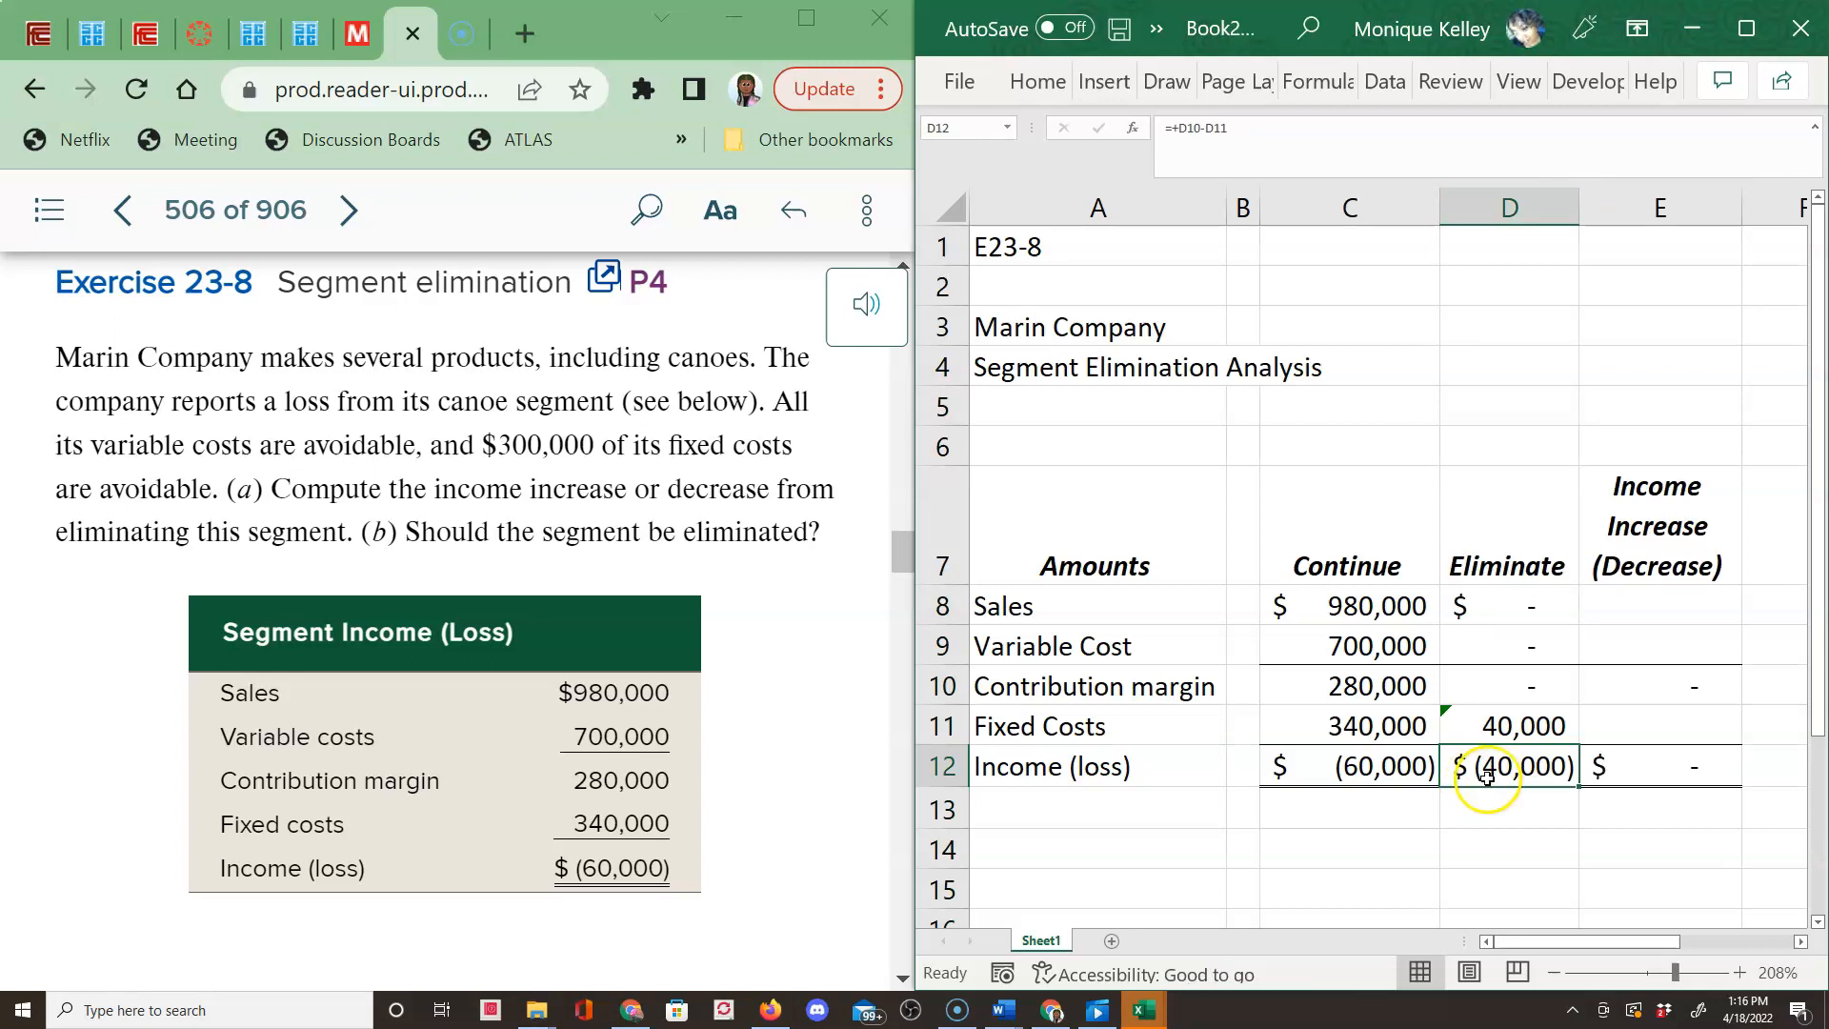
Replace the formula in E12 with +D12-C12 to compute the income increase or decrease from eliminating the segment.
left_click(1646, 767)
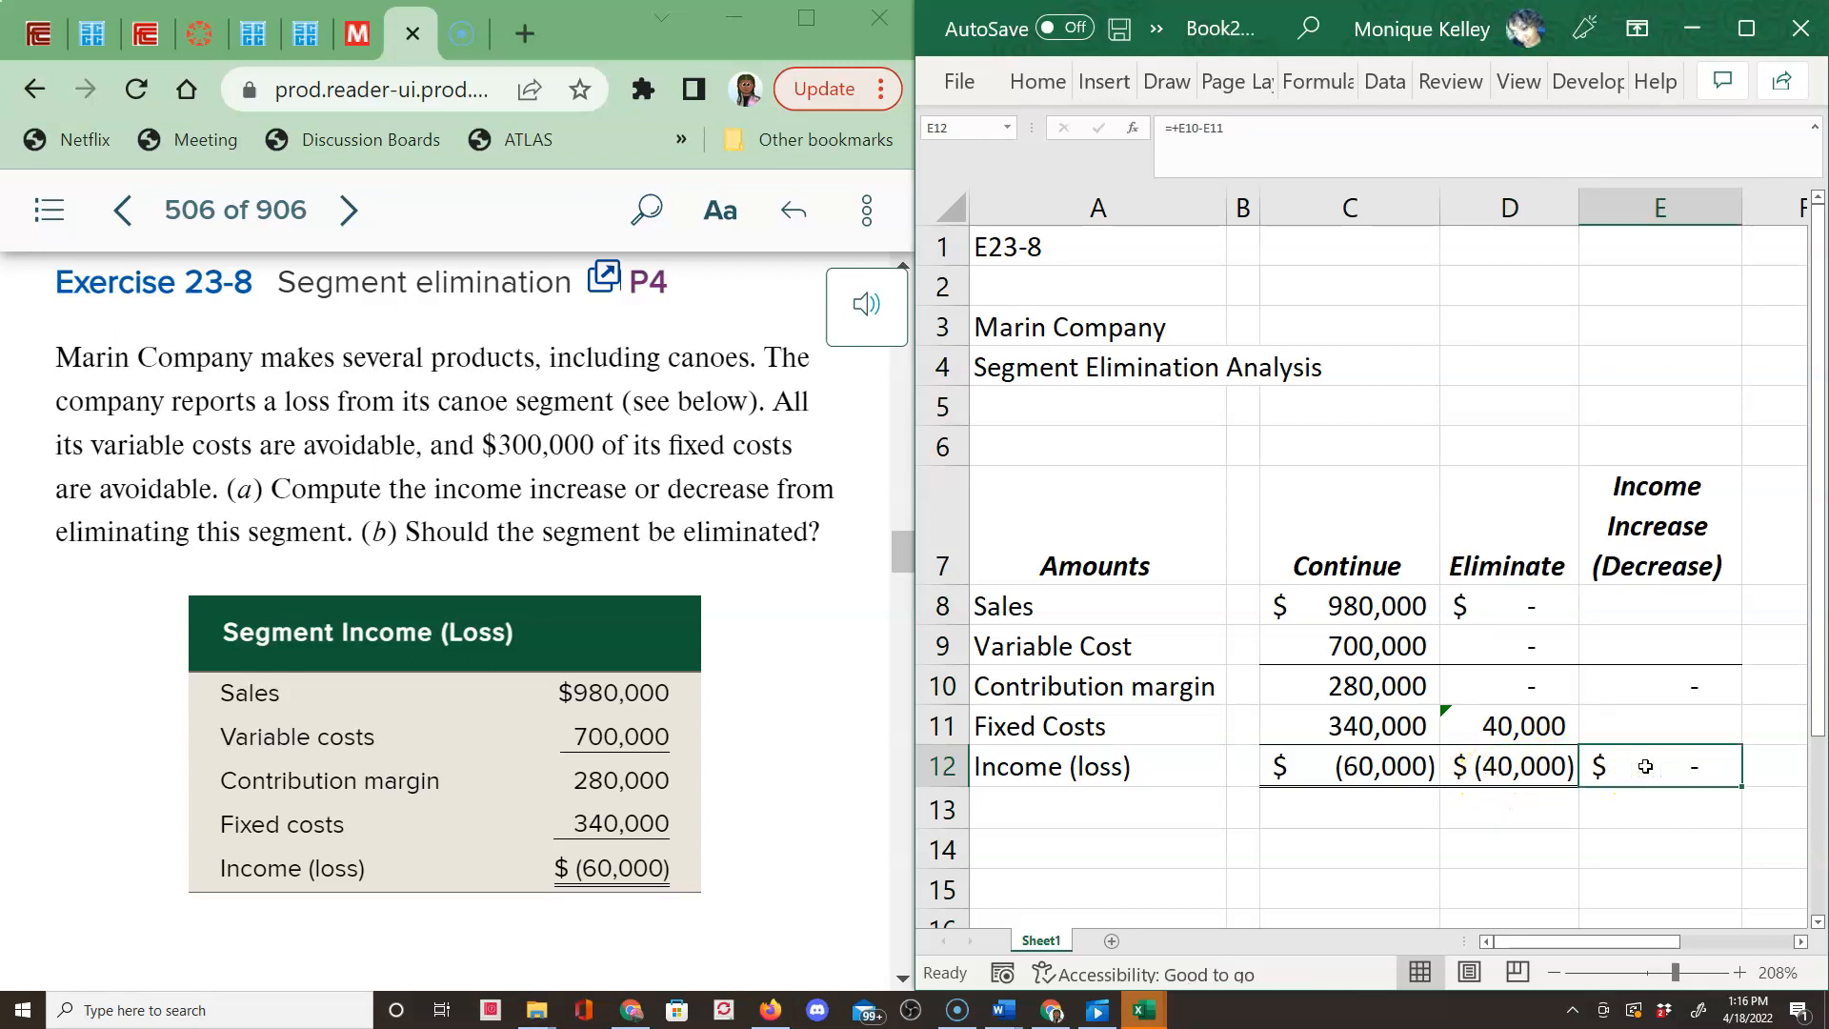
type("+")
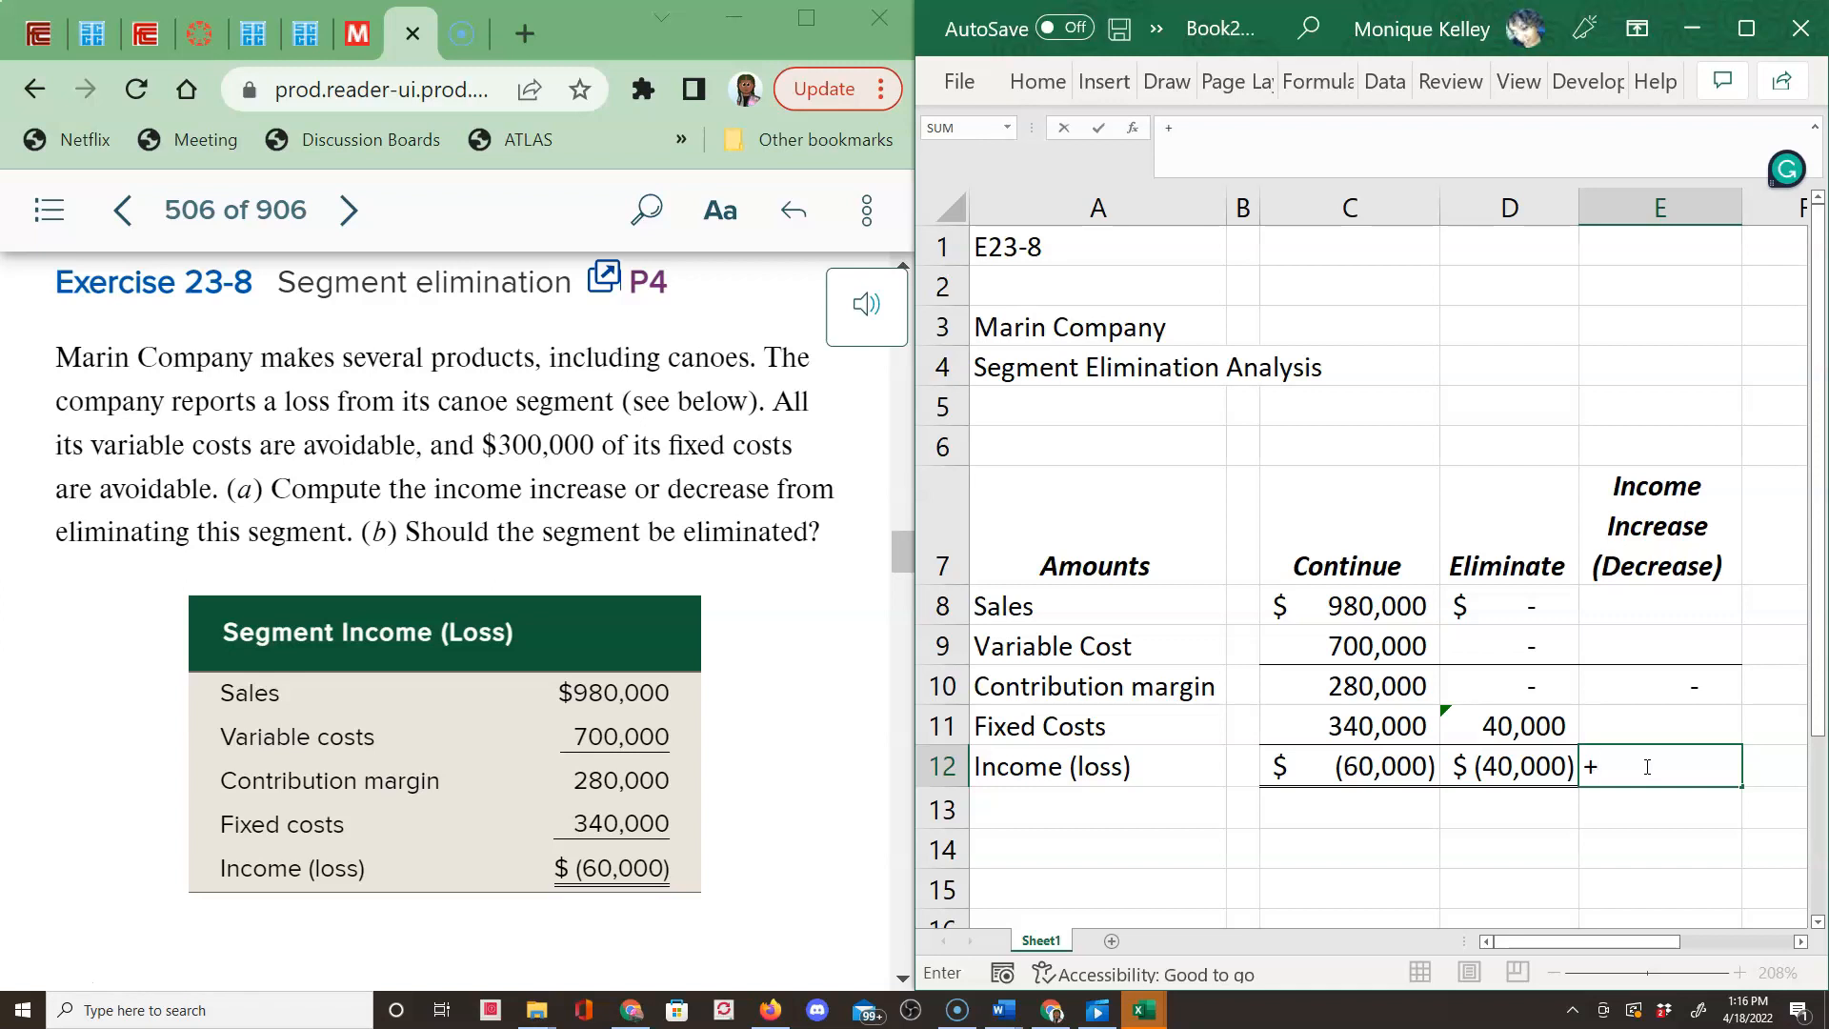
left_click(1518, 772)
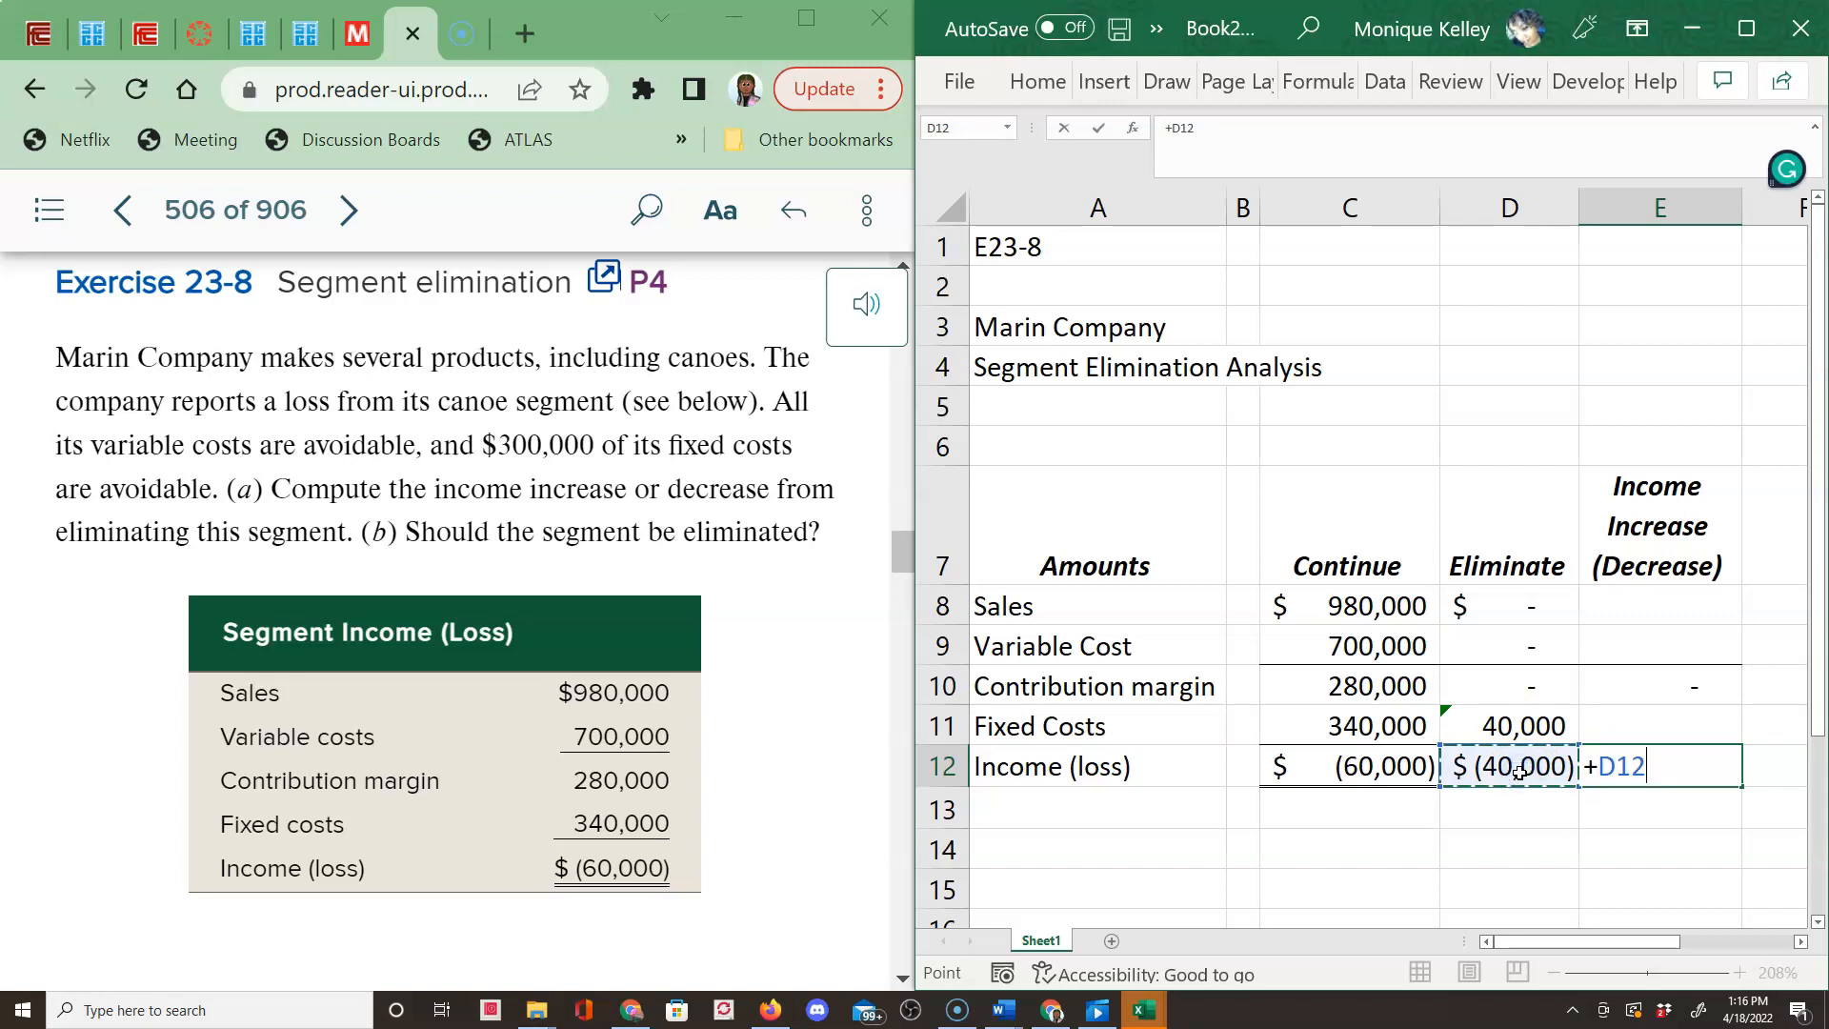
type("-")
left_click(1372, 772)
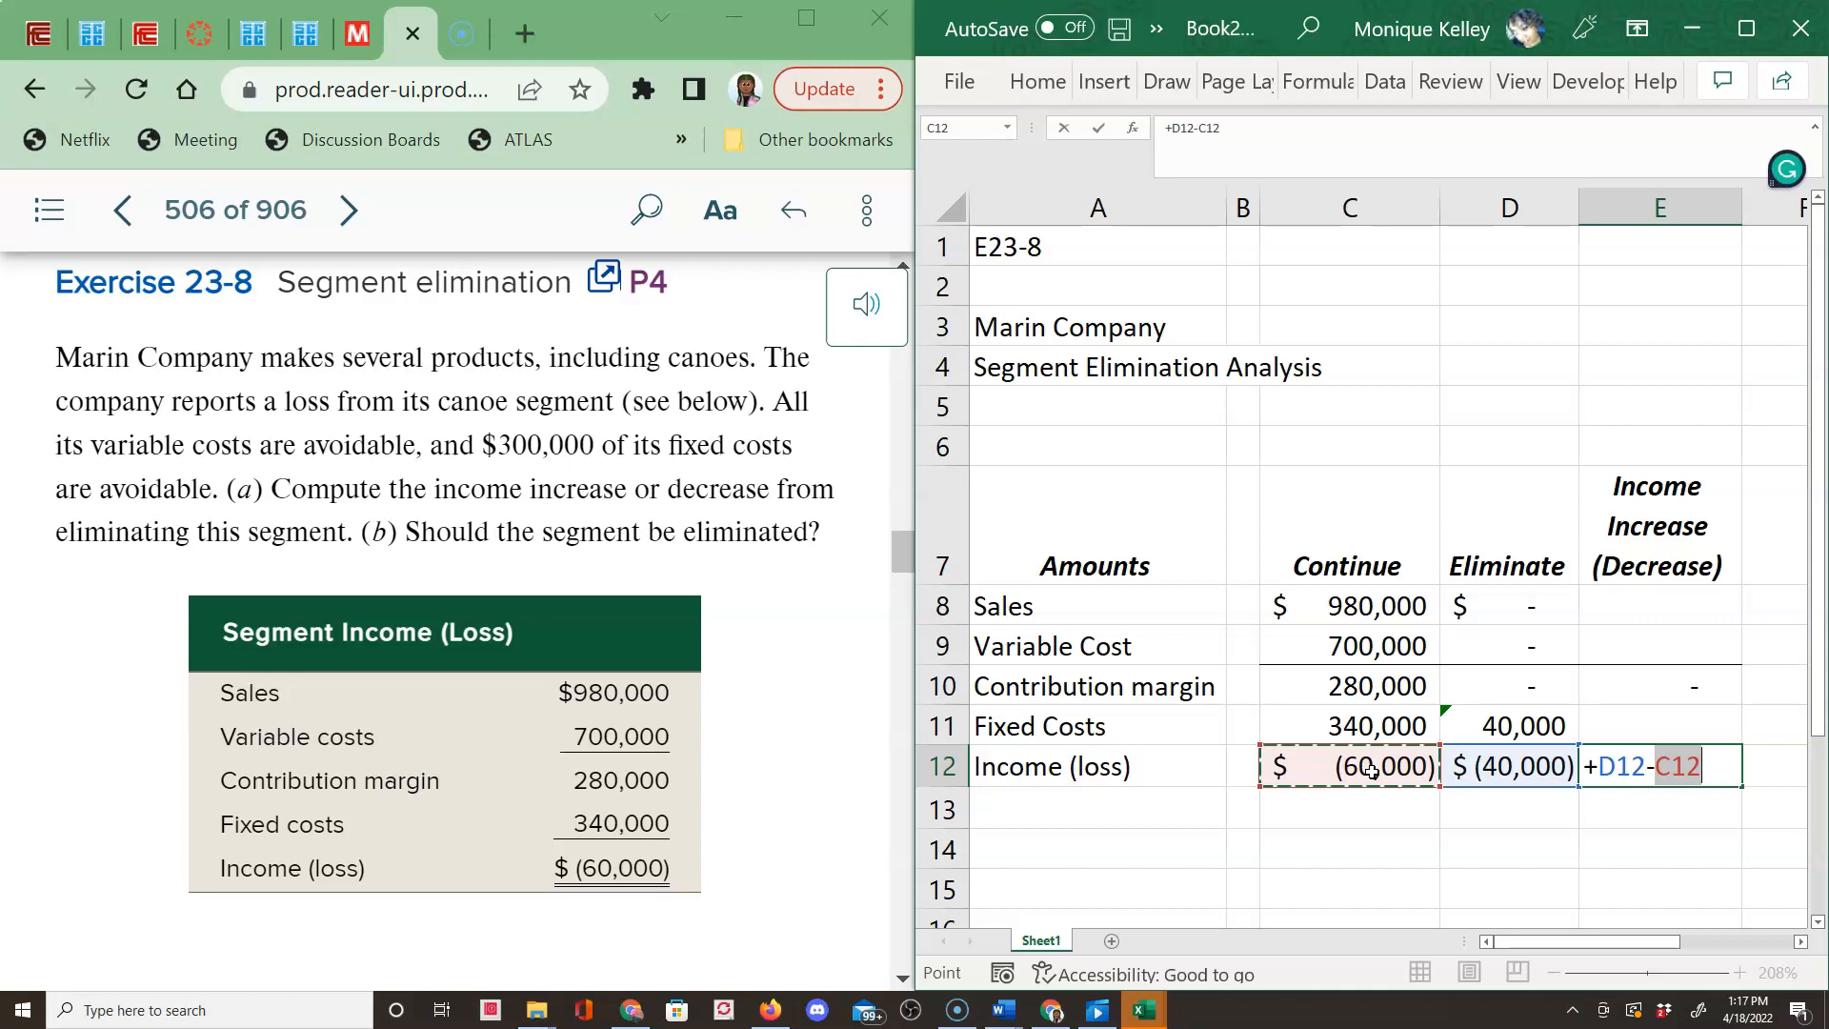
key("Return")
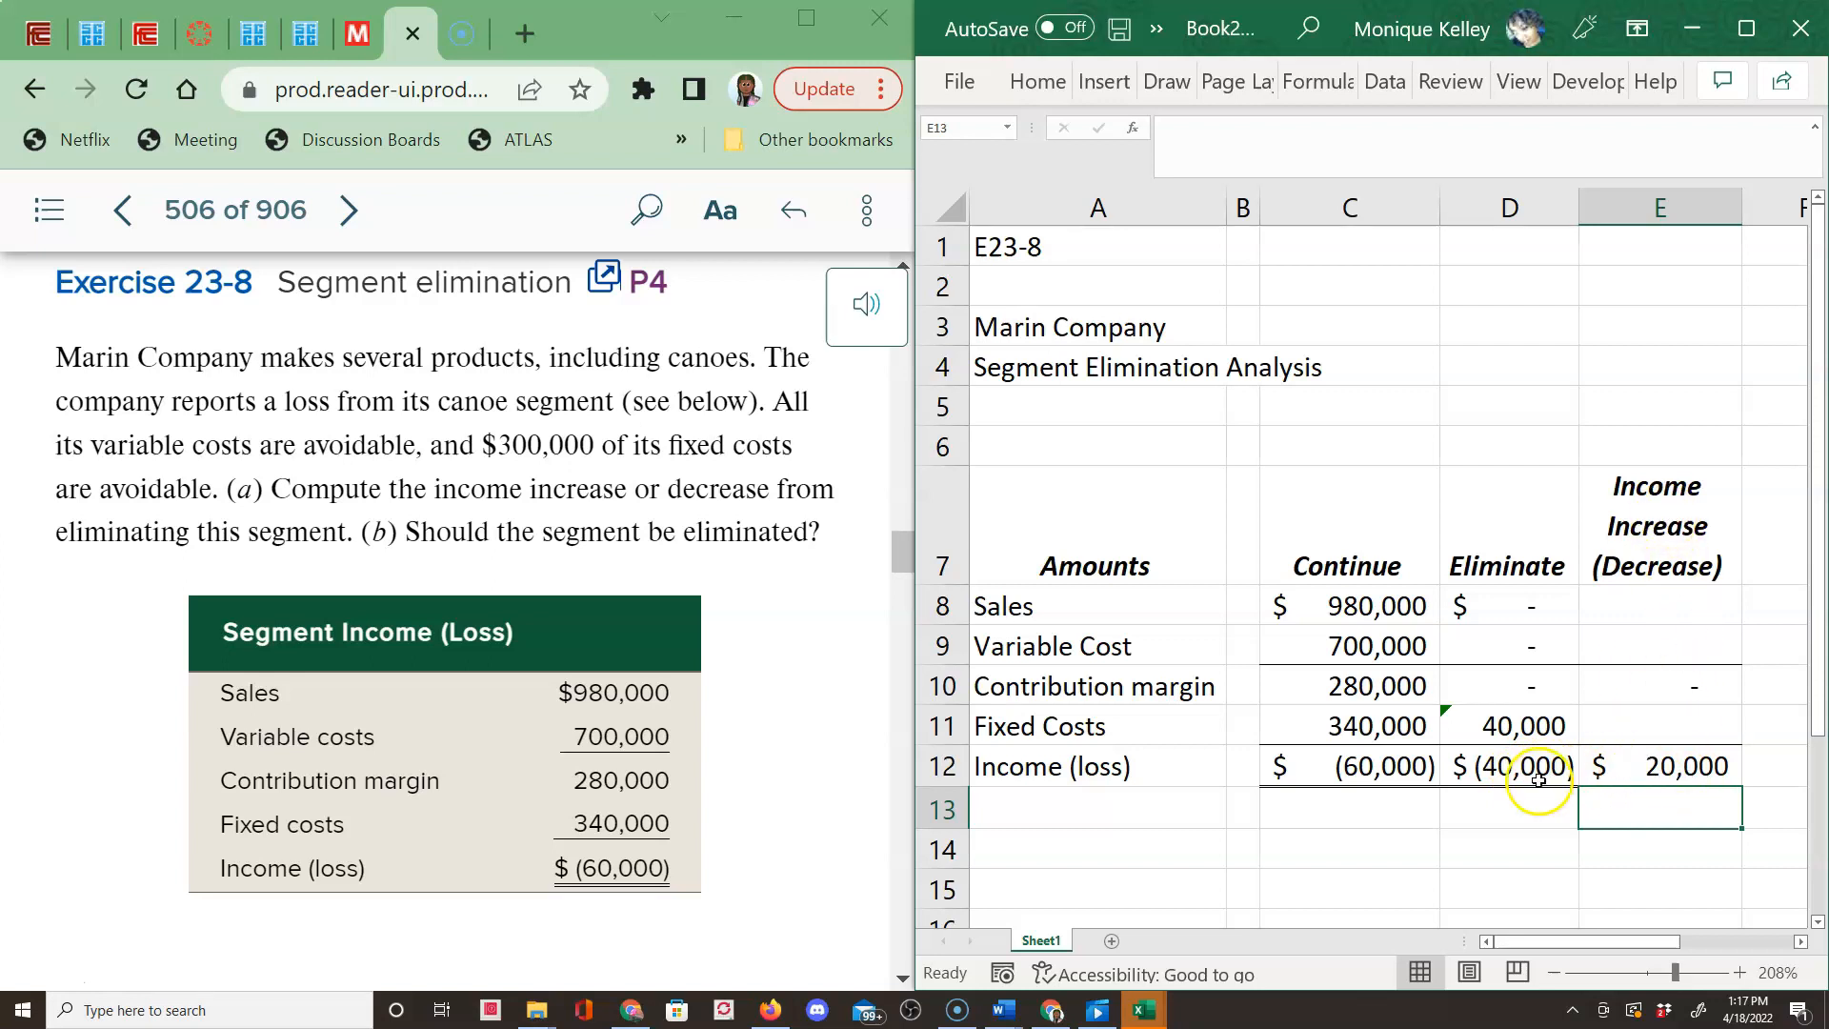
left_click(1503, 777)
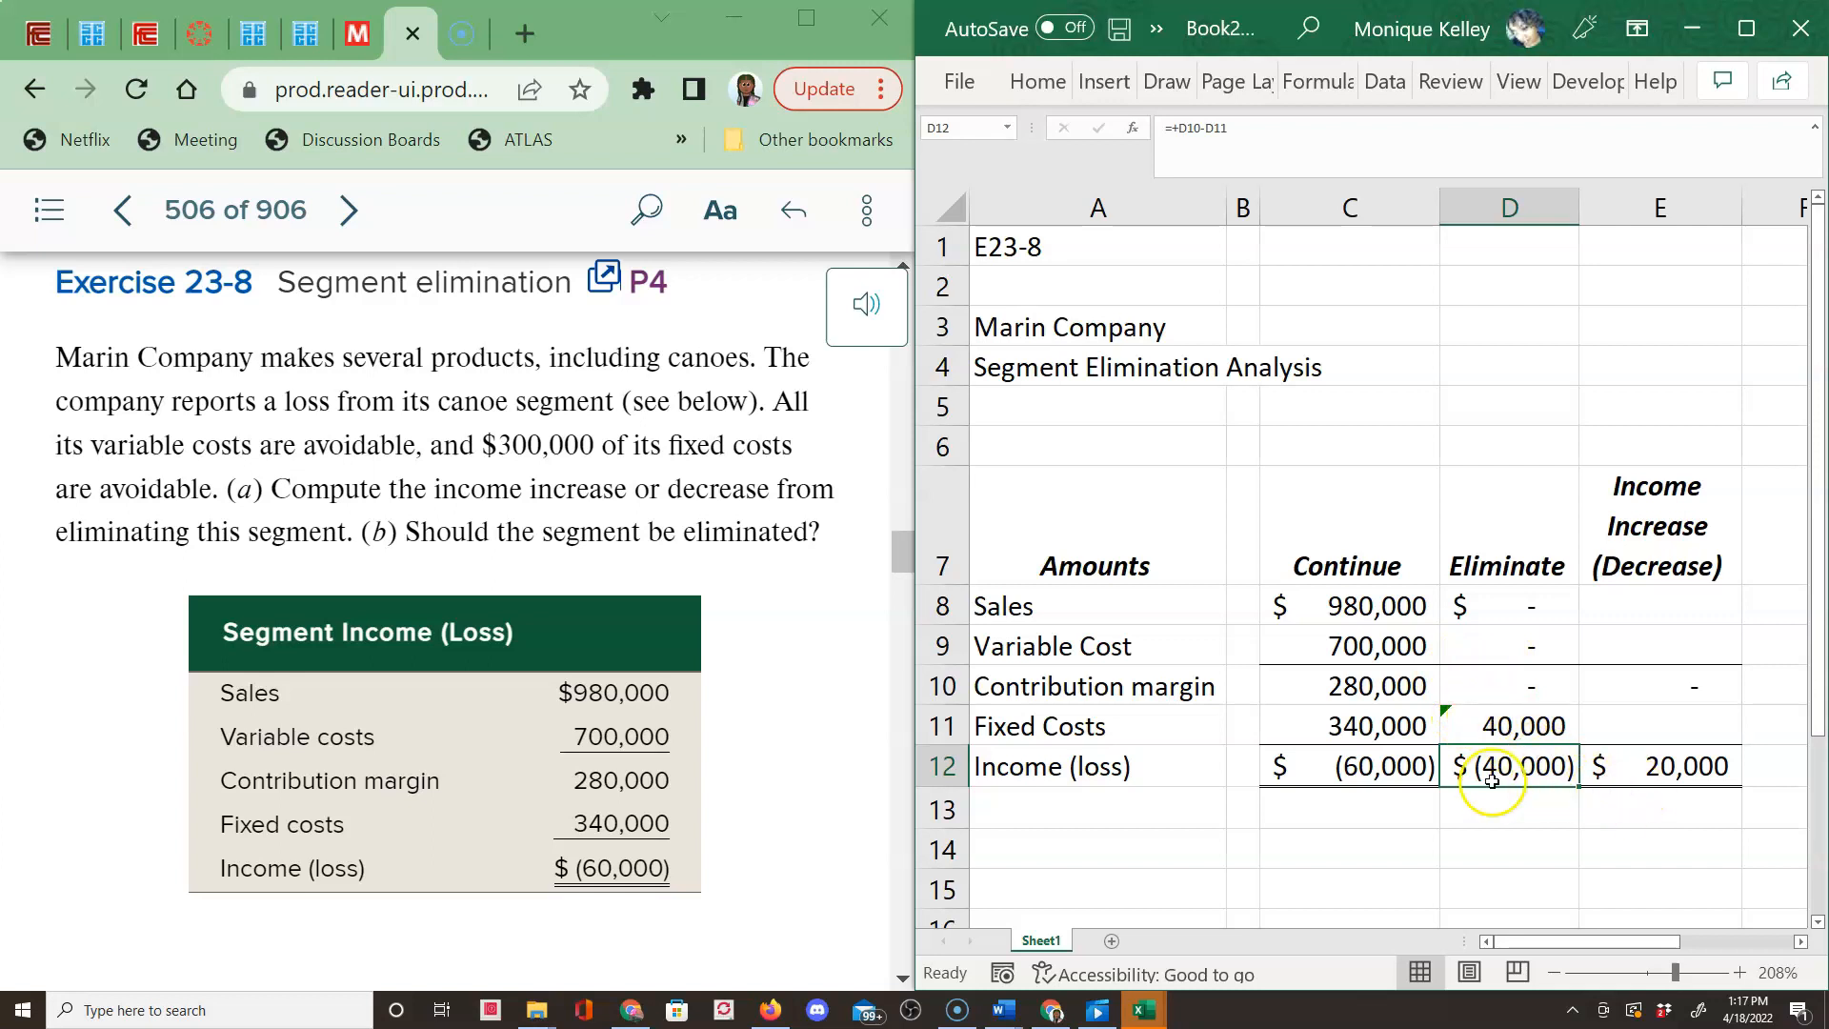
Label the analysis above the table as part "a)" in A6.
left_click(1014, 850)
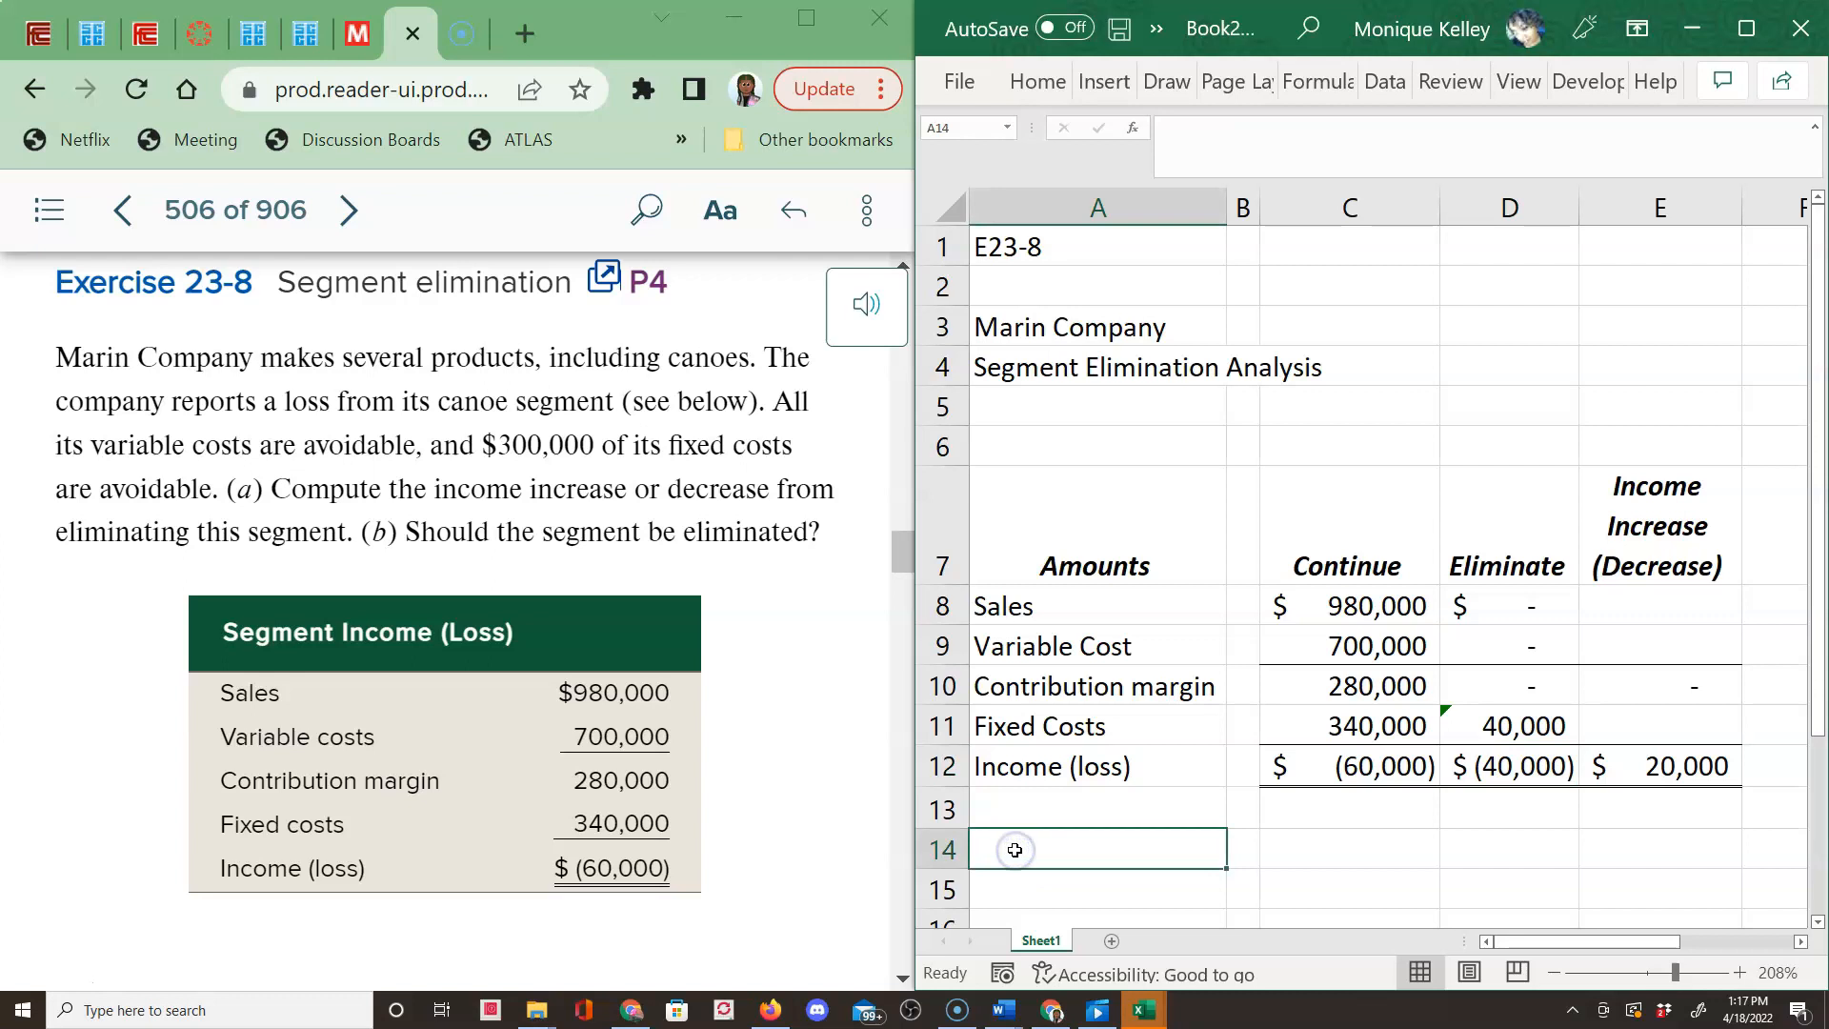
left_click(1047, 463)
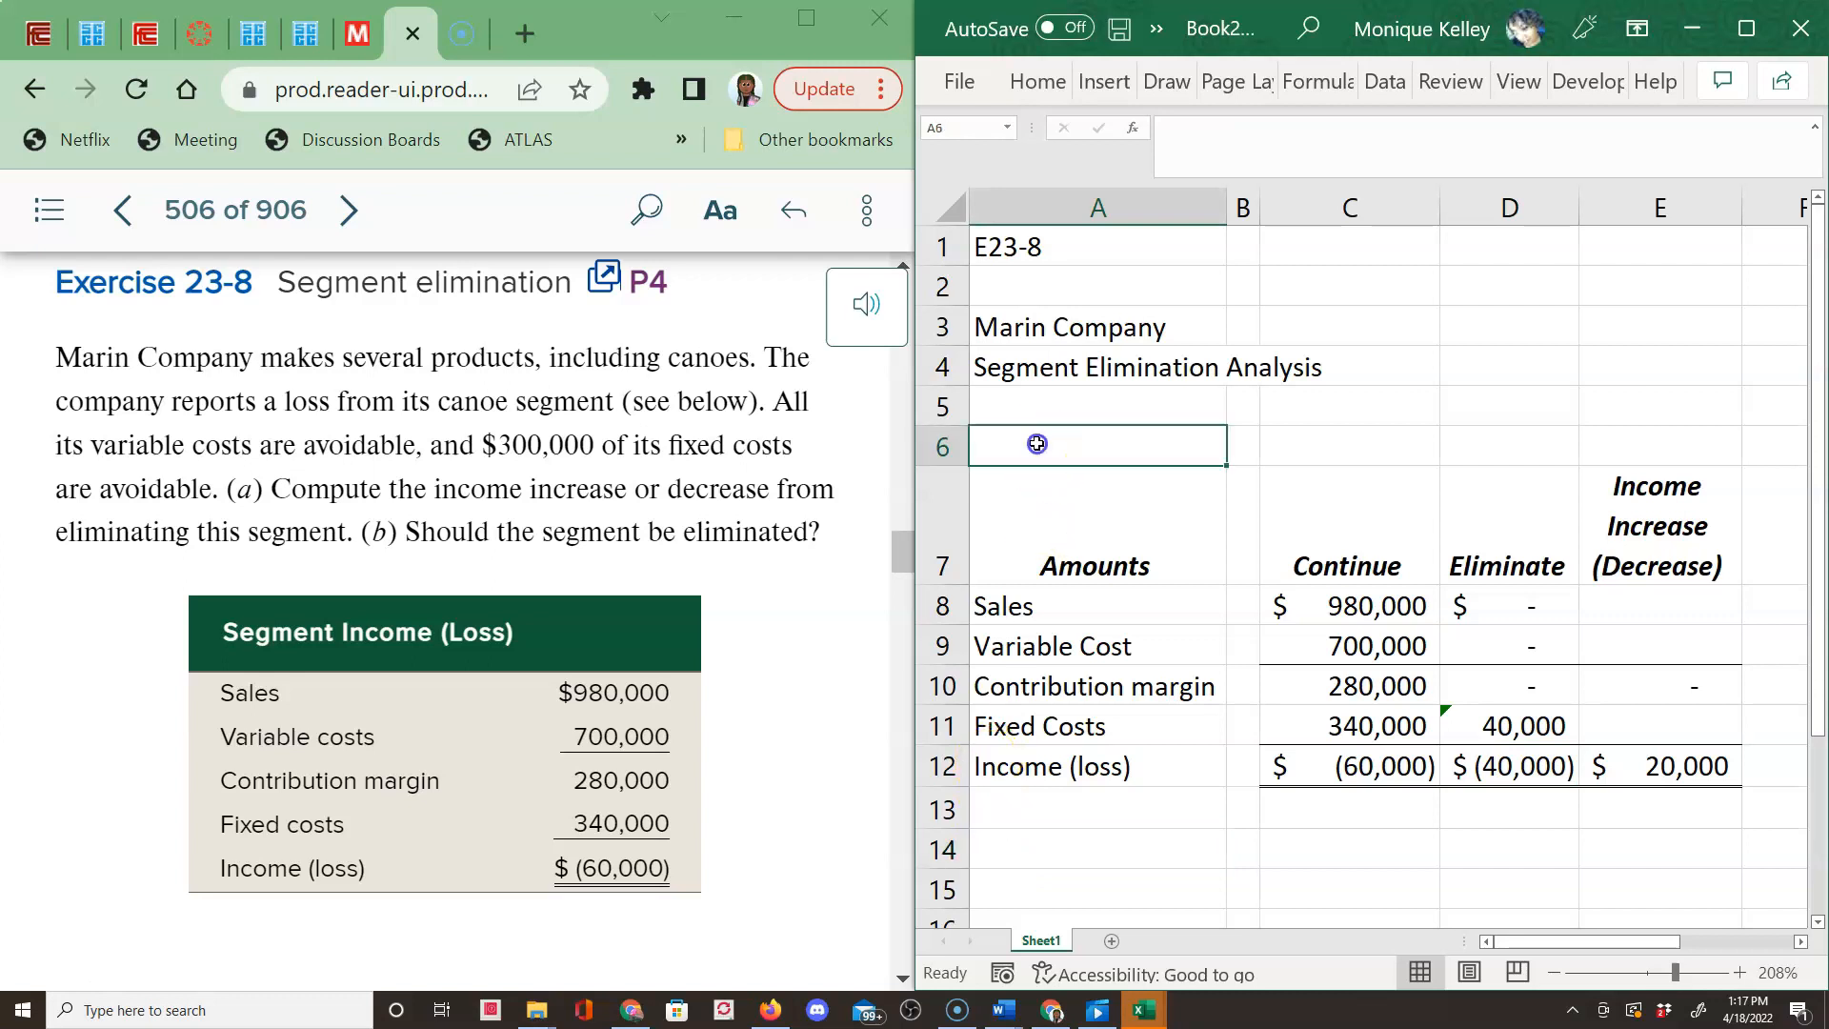
type("a)")
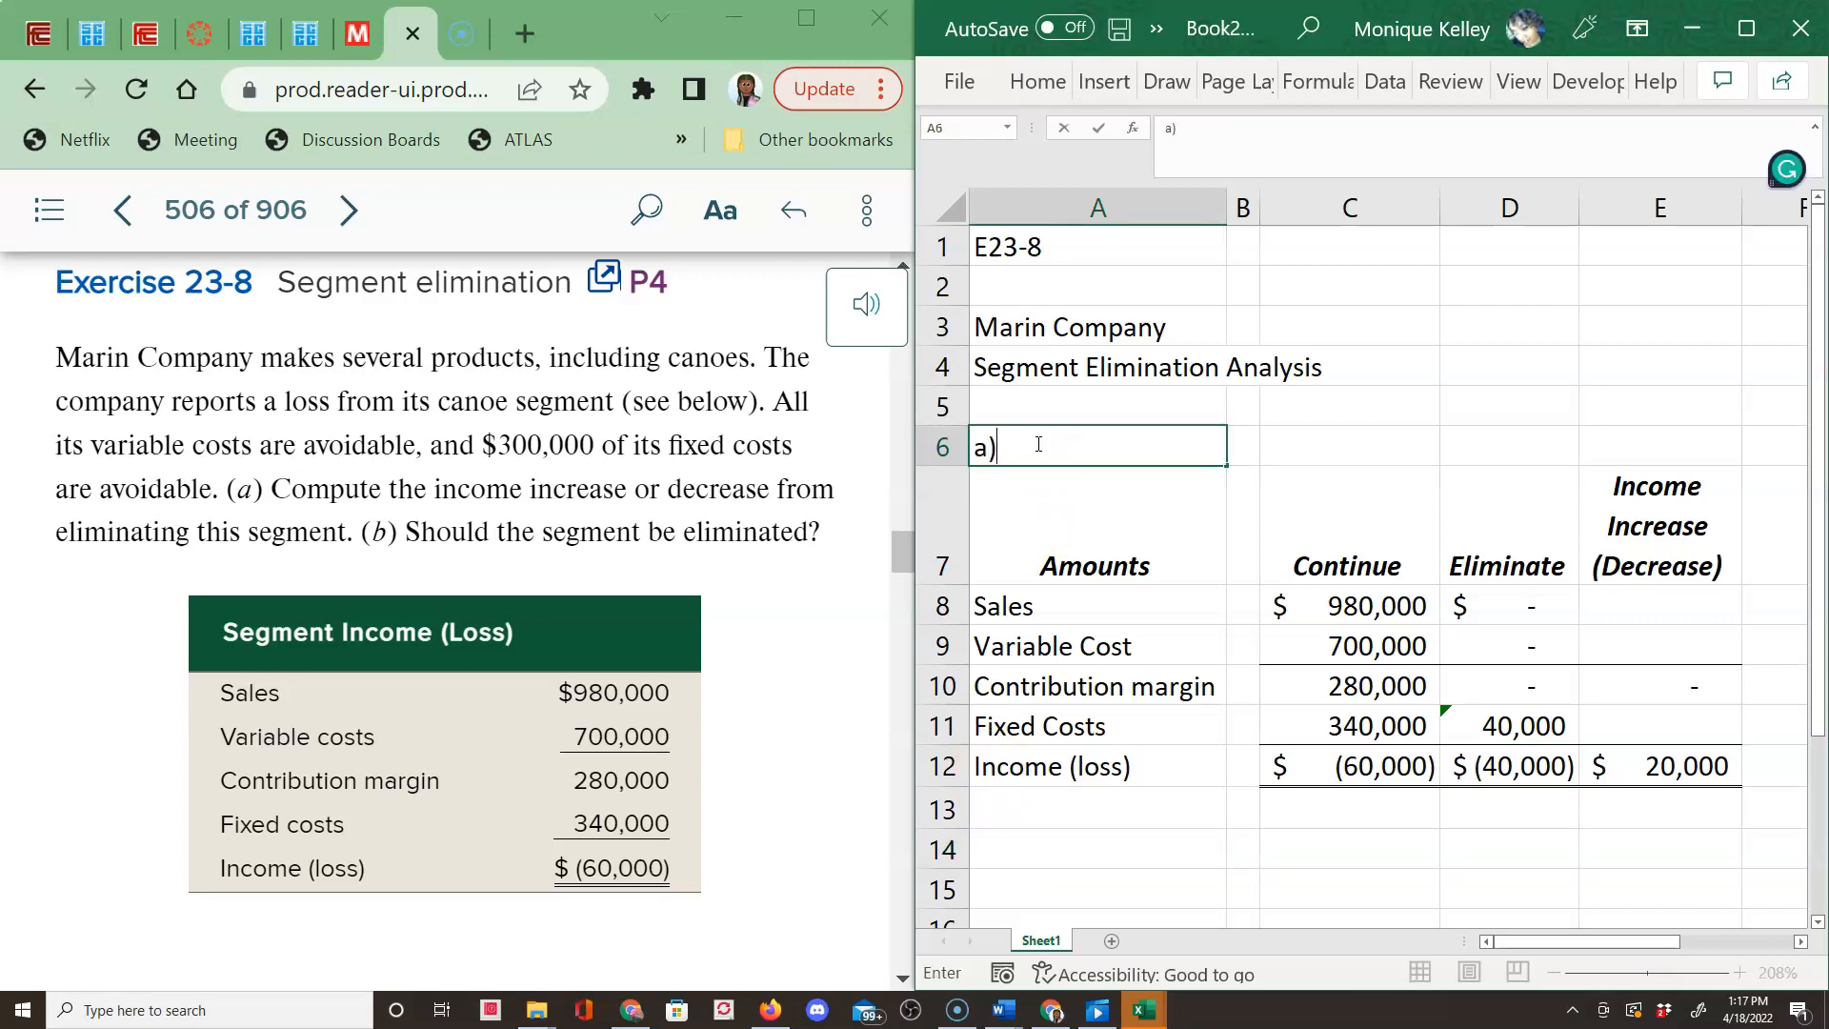
key("Return")
Begin the part b answer in A14 with "b) The should be eliminated,".
key("Return")
key("Return")
key("Return")
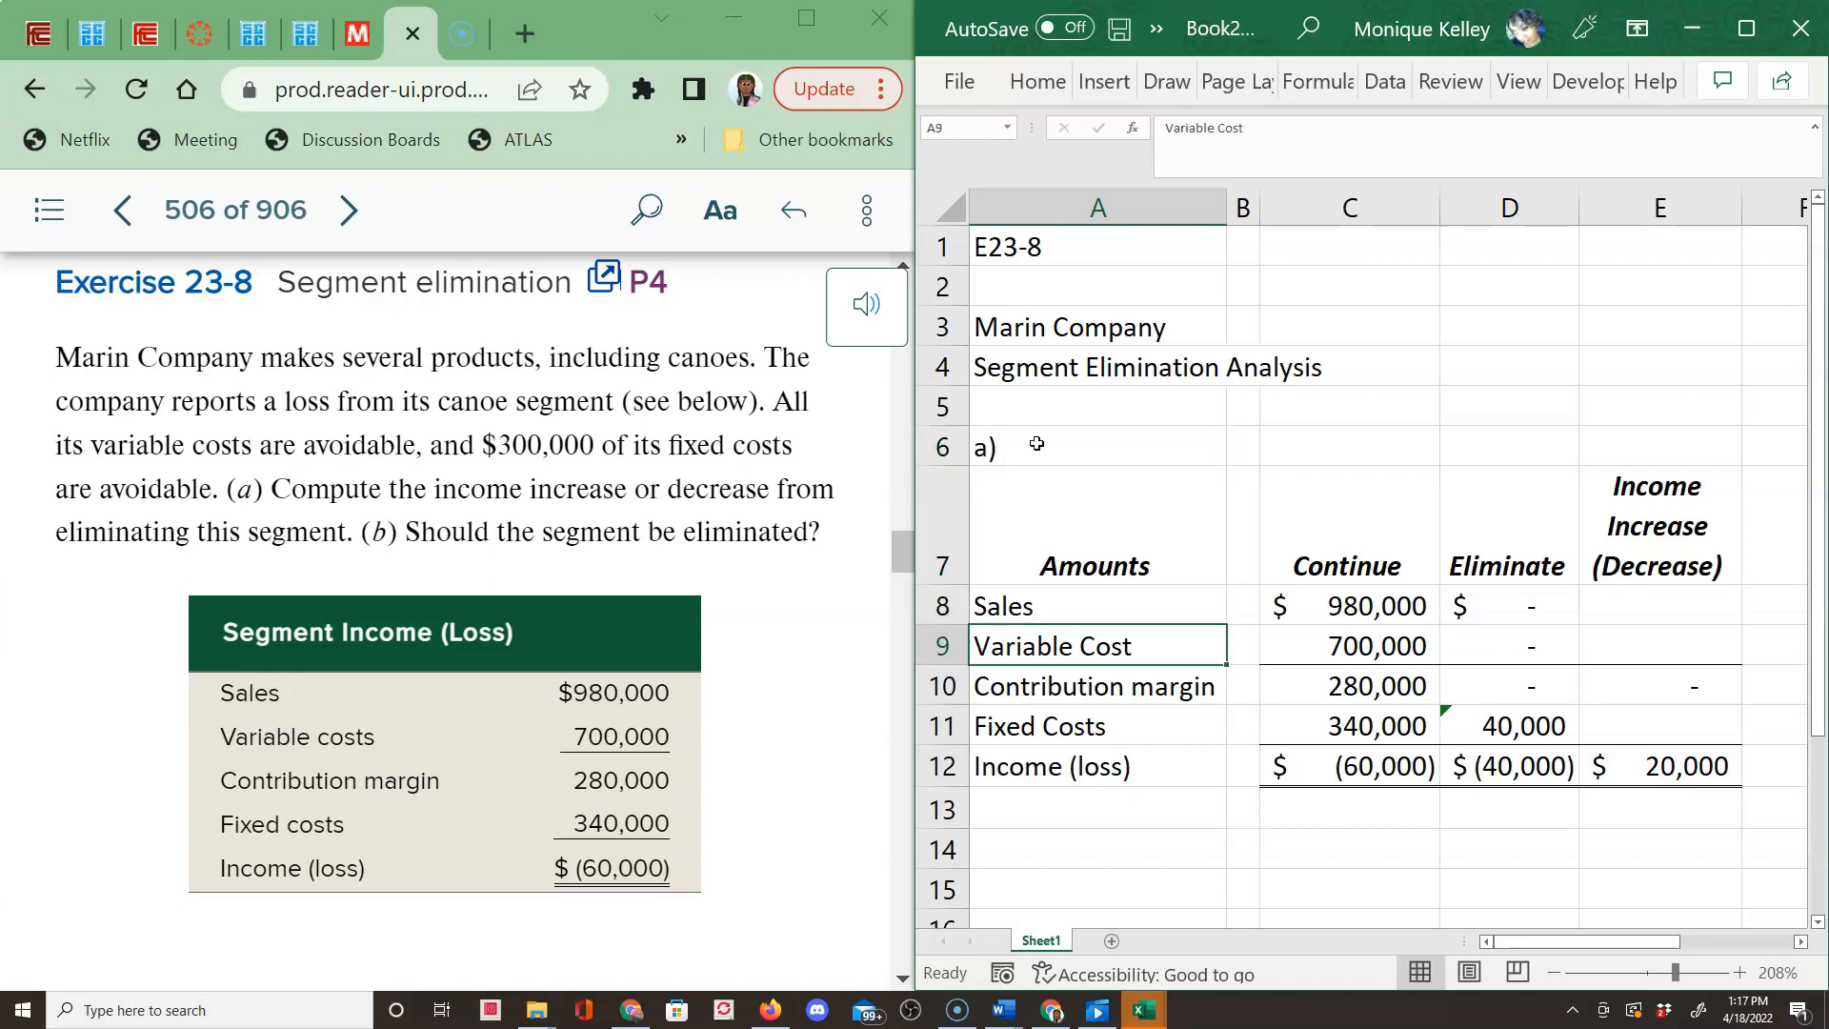
key("Return")
key("Return")
key("Return")
key("Return")
key("Return")
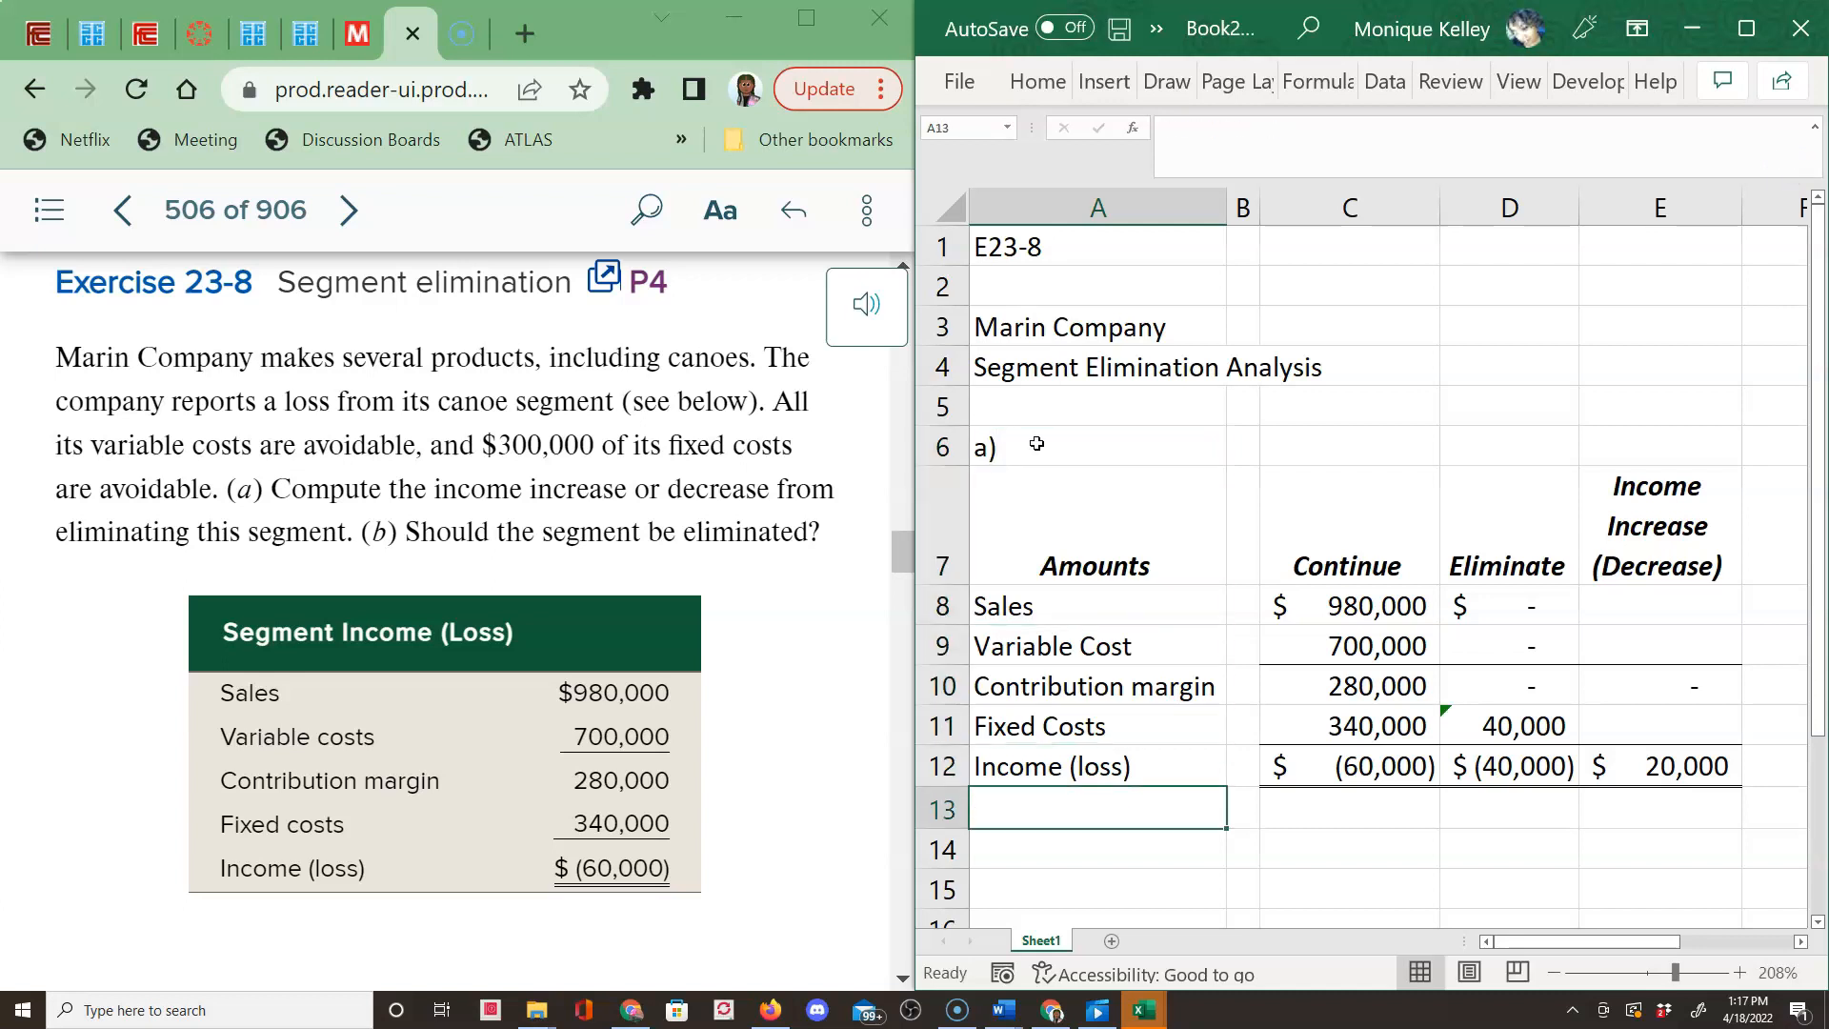
key("Up")
type("b) ")
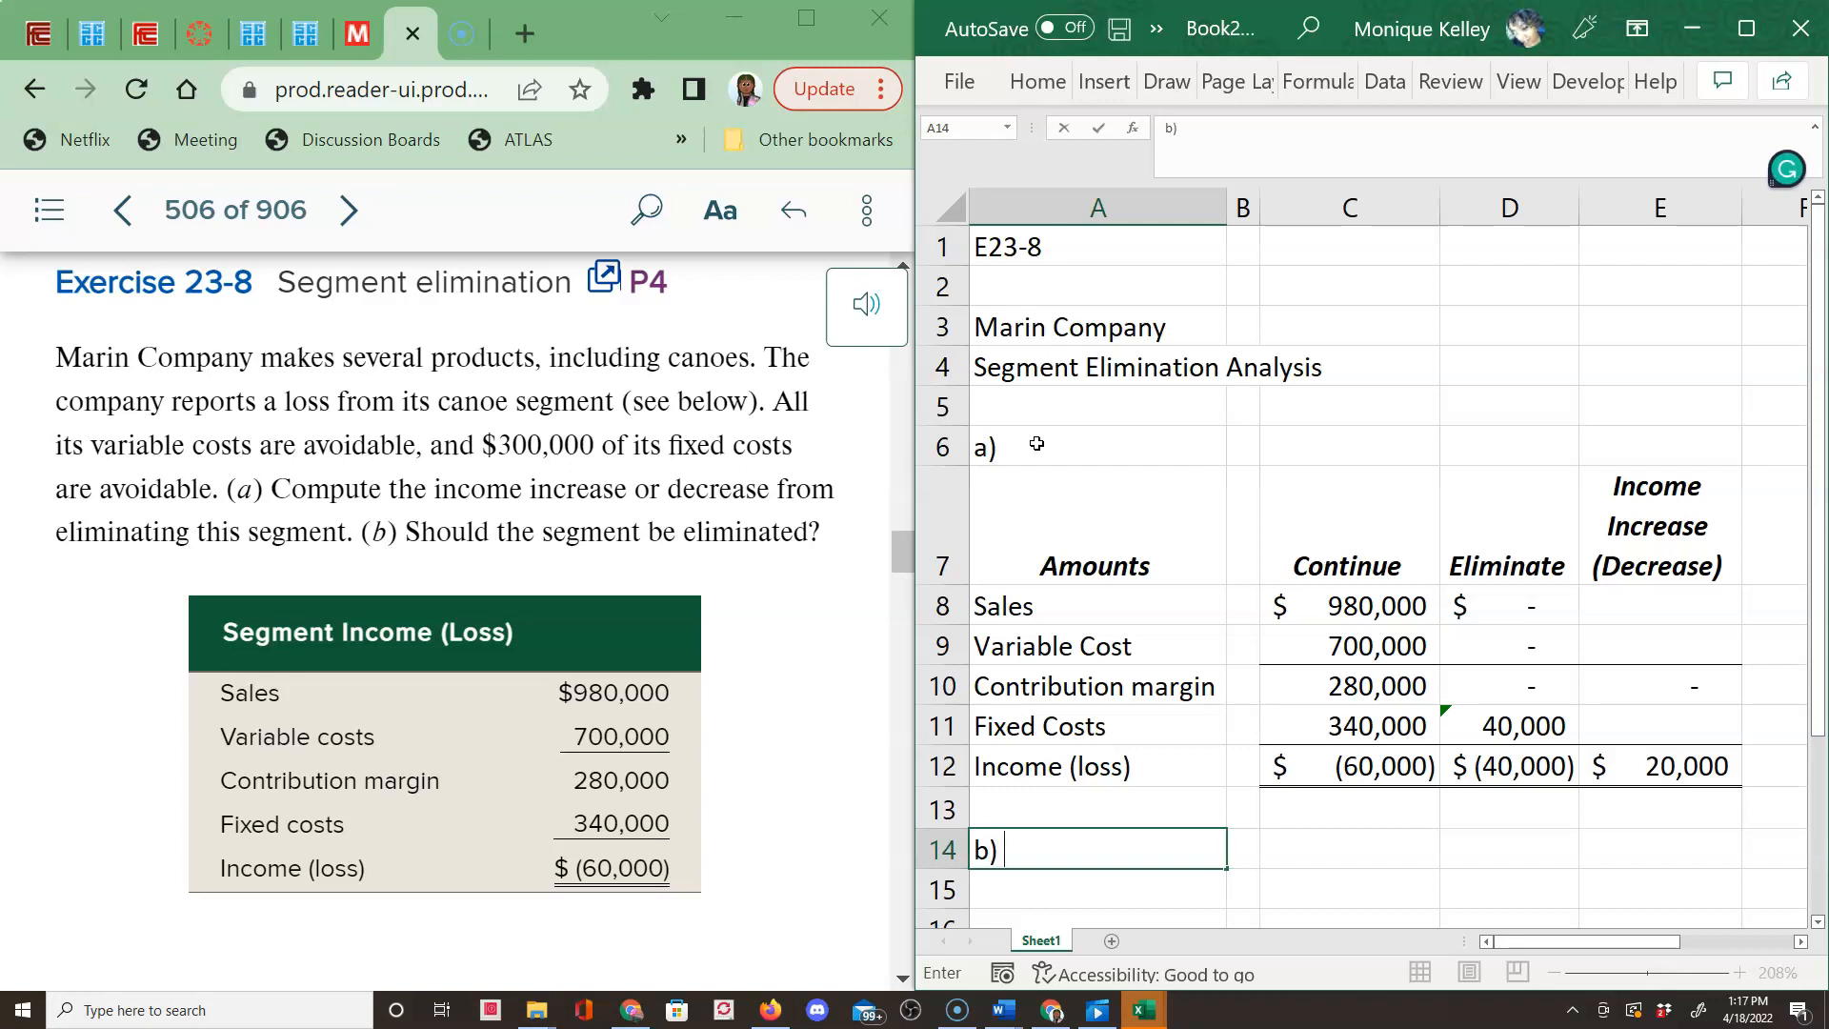
type("The shoulbe")
key("BackSpace")
key("BackSpace")
type("d be")
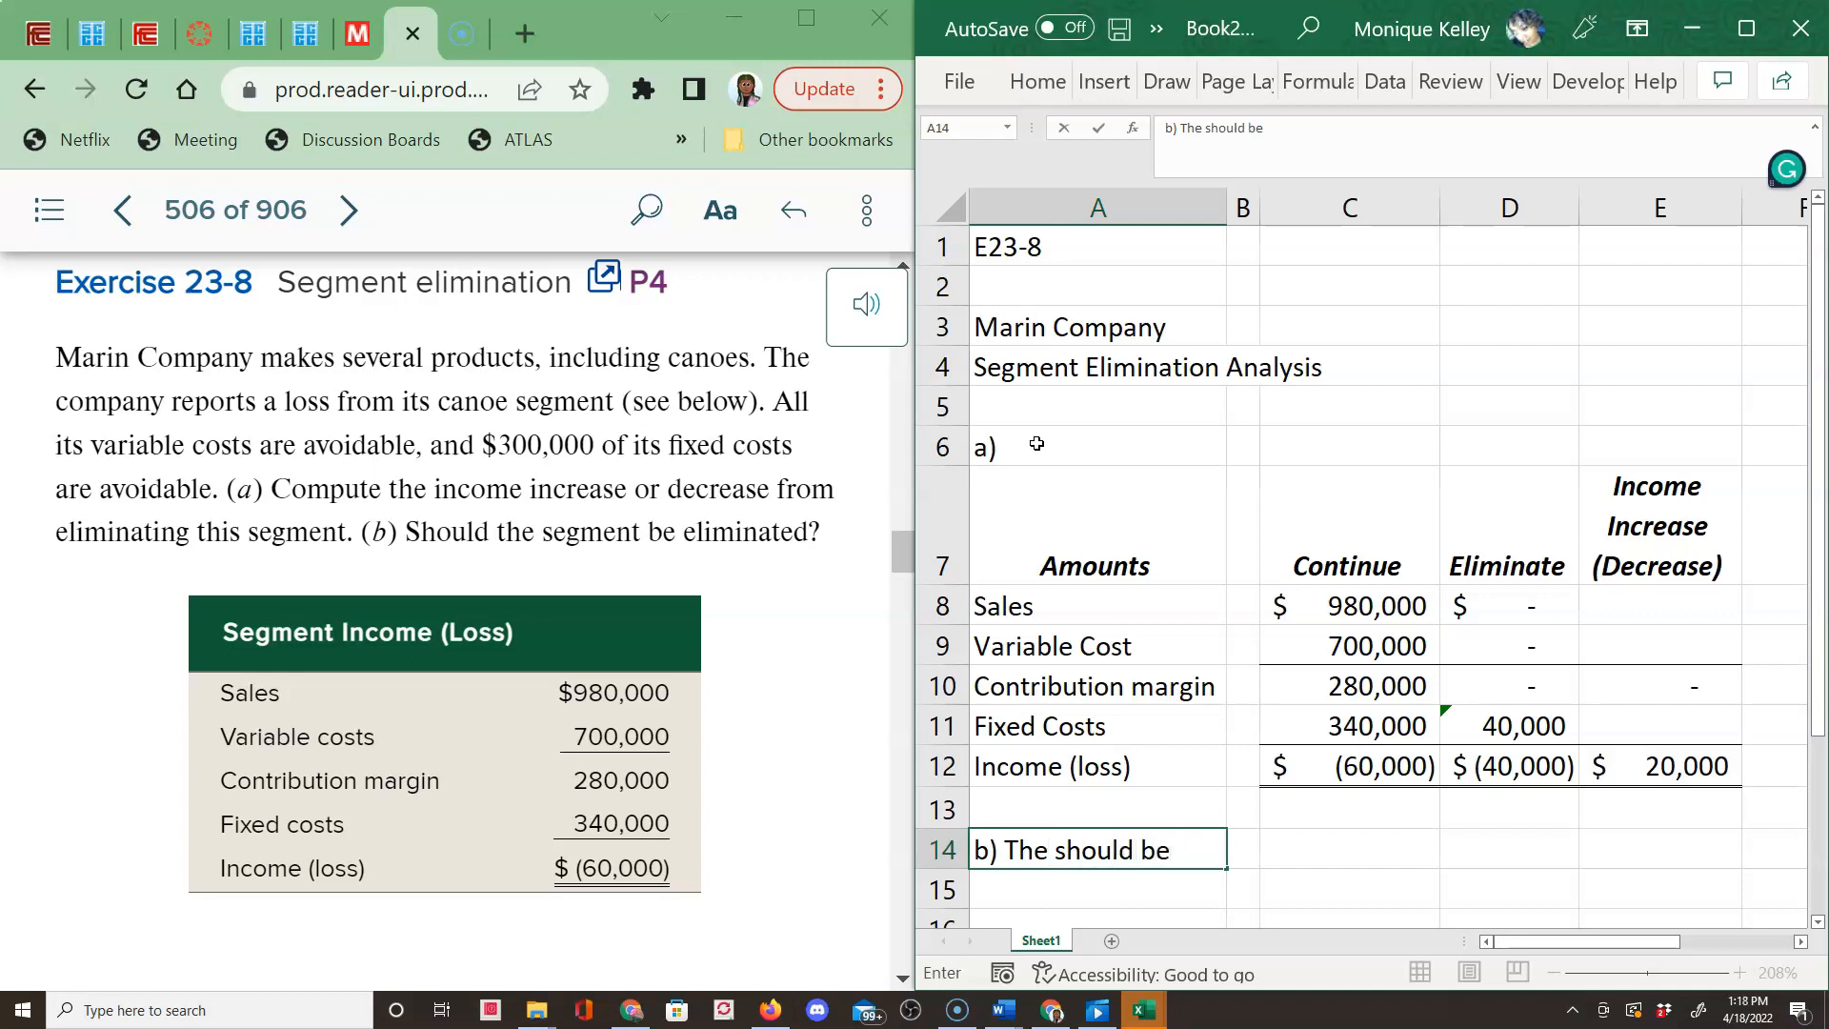
type(" elimi")
type("ni")
type("ated,")
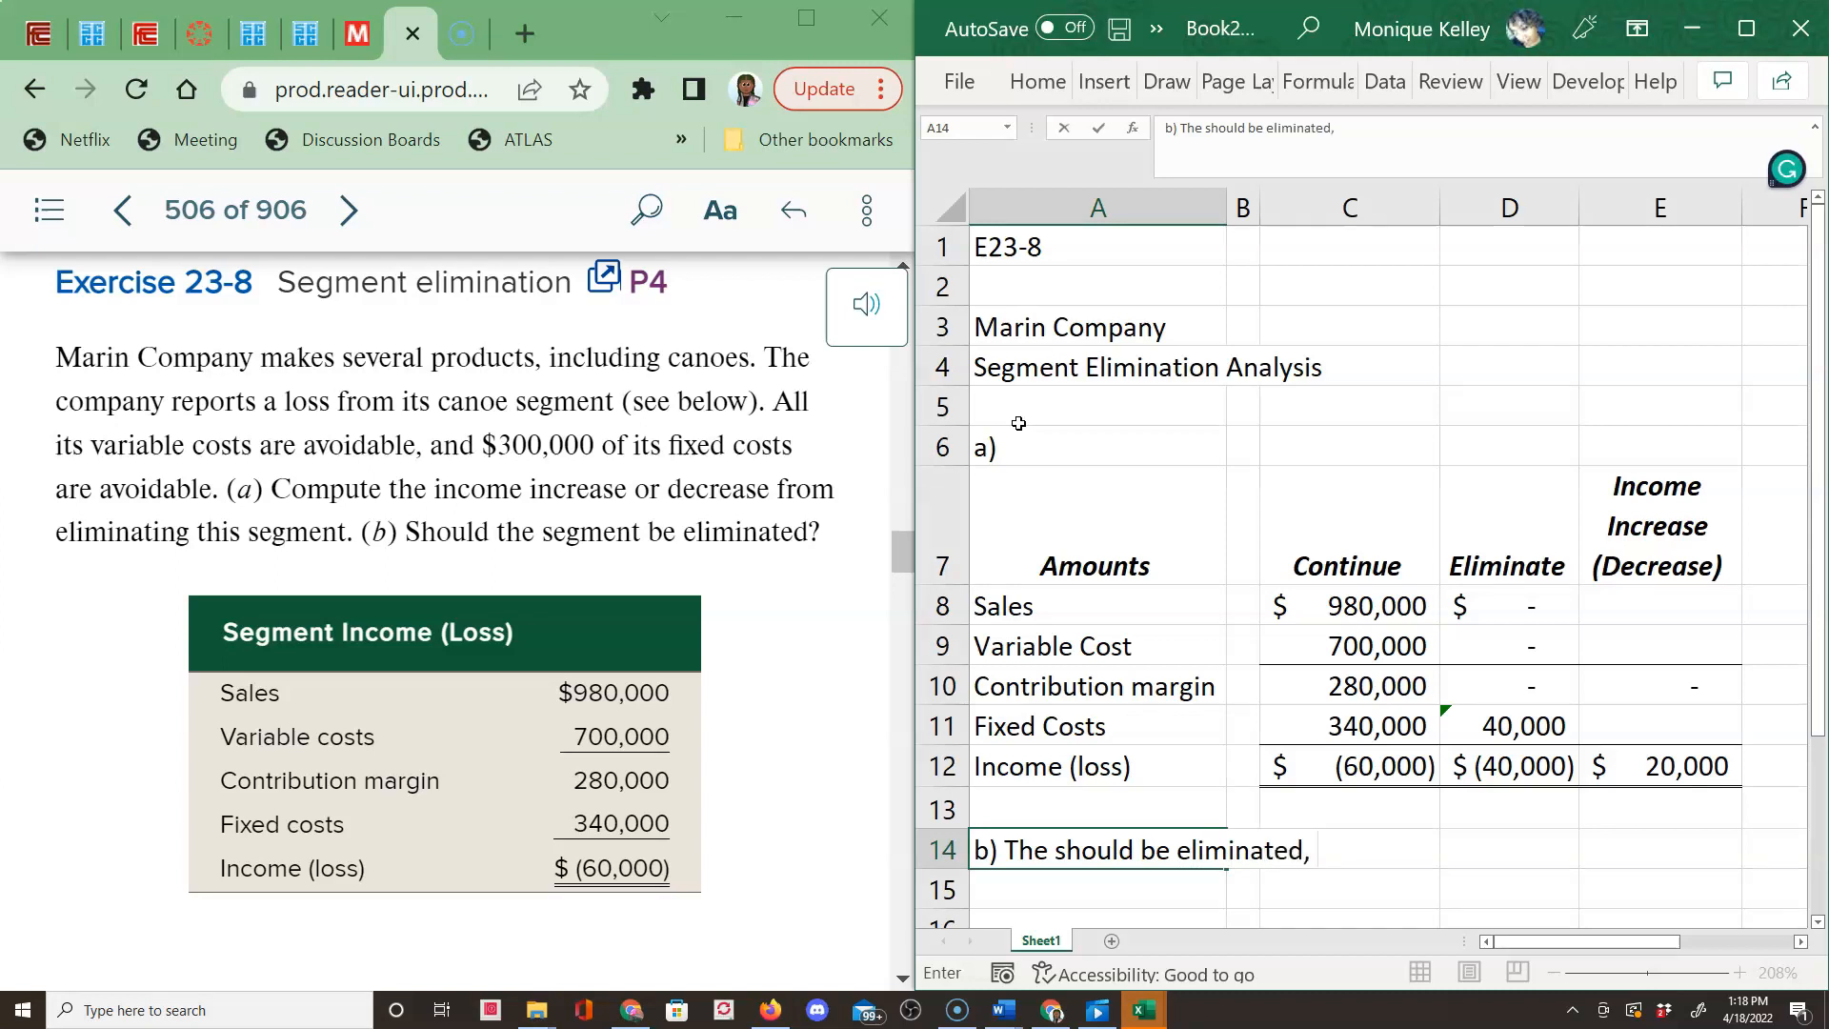
Complete the answer in A14 with the reason "income increase by $20k.".
type("income increase by ")
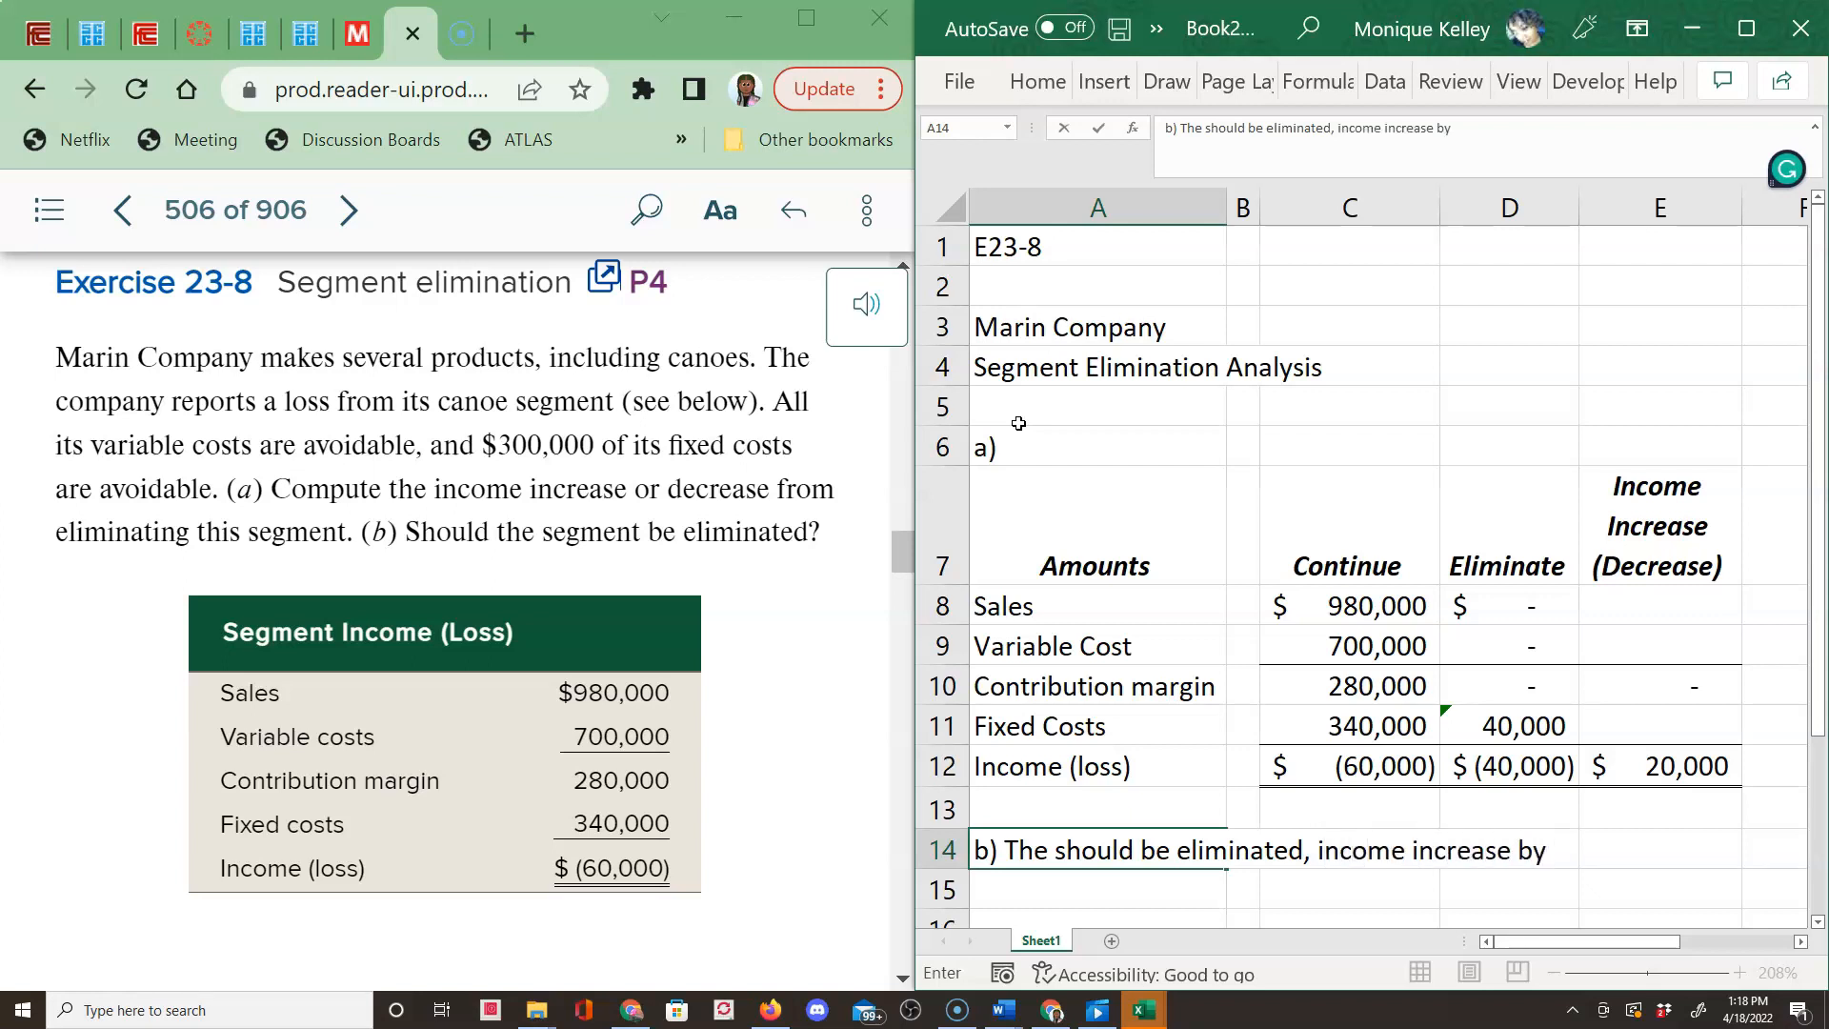
type("420k")
key("BackSpace")
key("BackSpace")
key("BackSpace")
key("BackSpace")
type("$20k.")
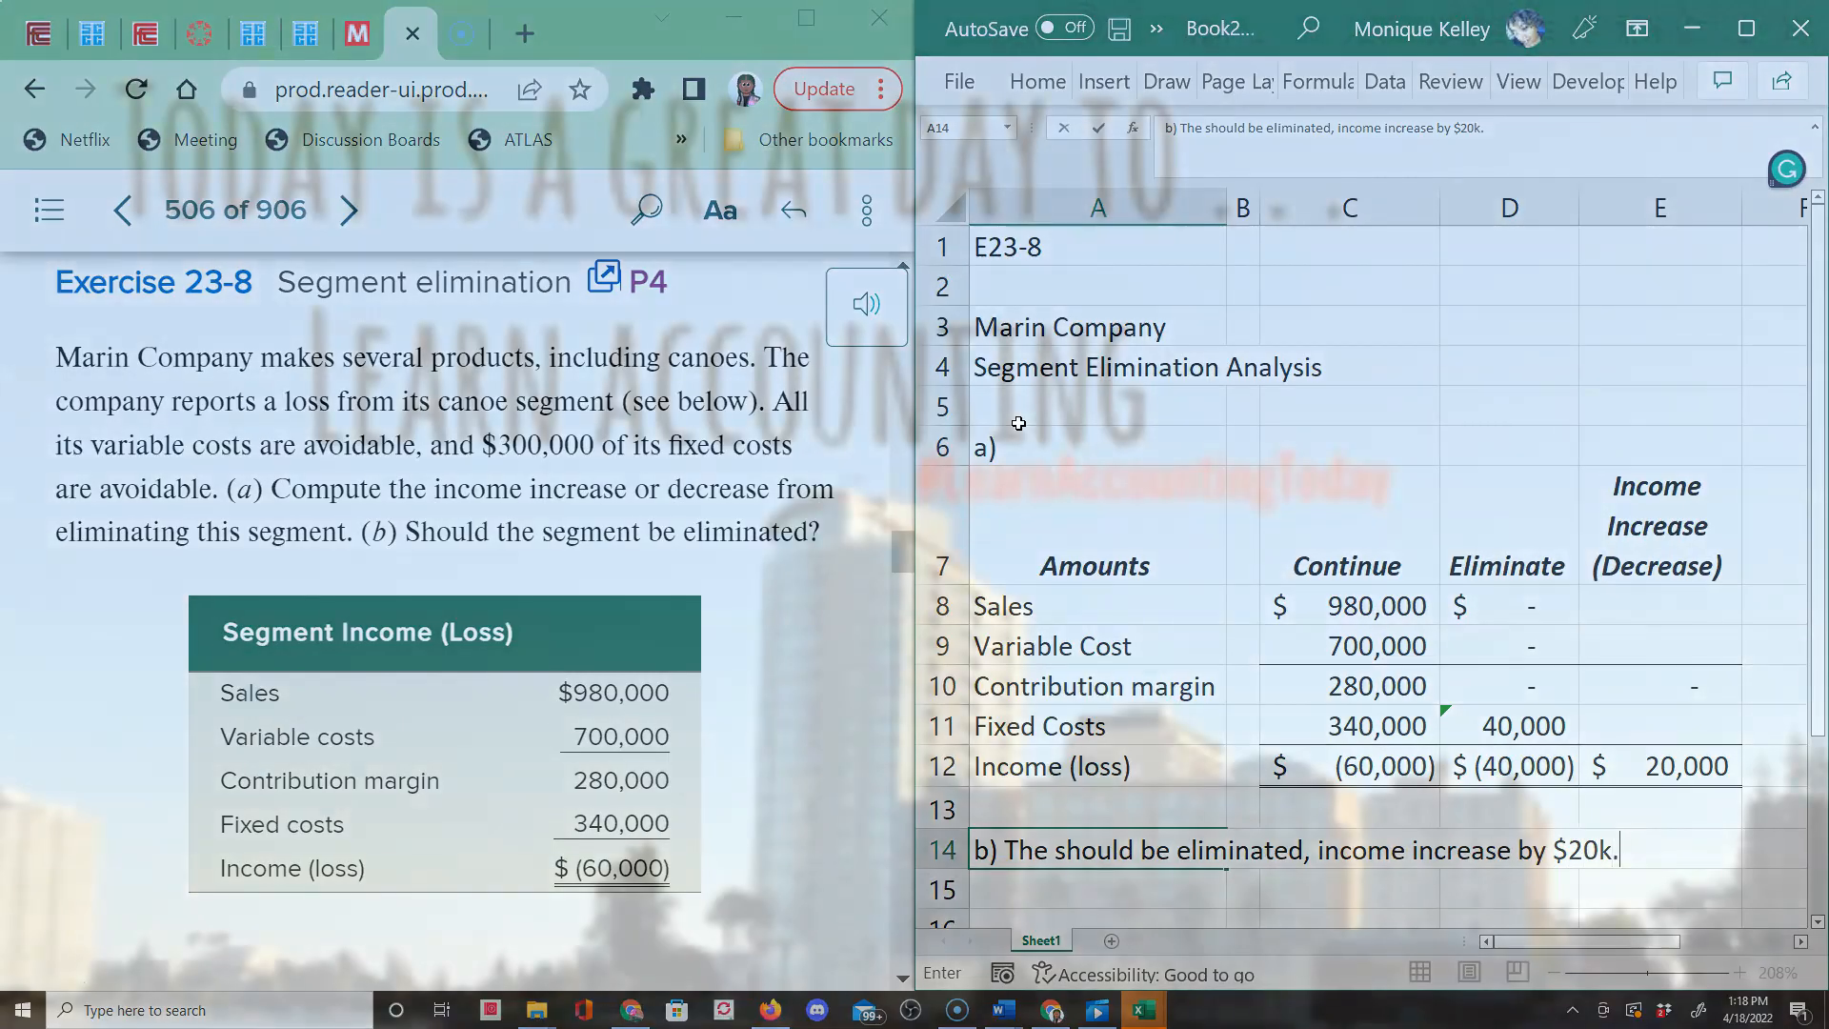